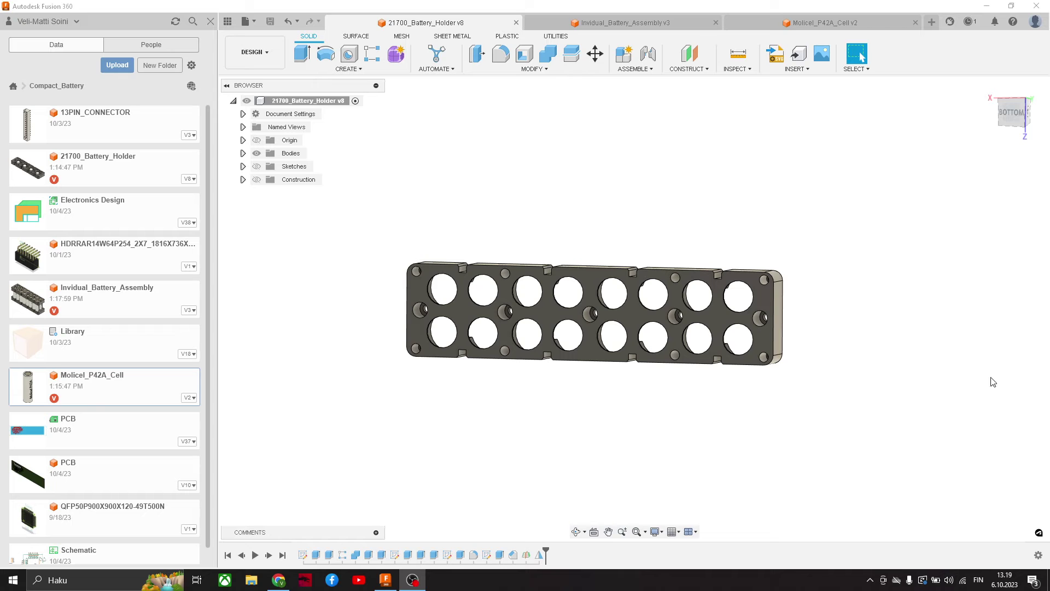
Close the 21700_Battery_Holder design and copy its file within the Compact_Battery project.
middle_drag(719, 356, 770, 361)
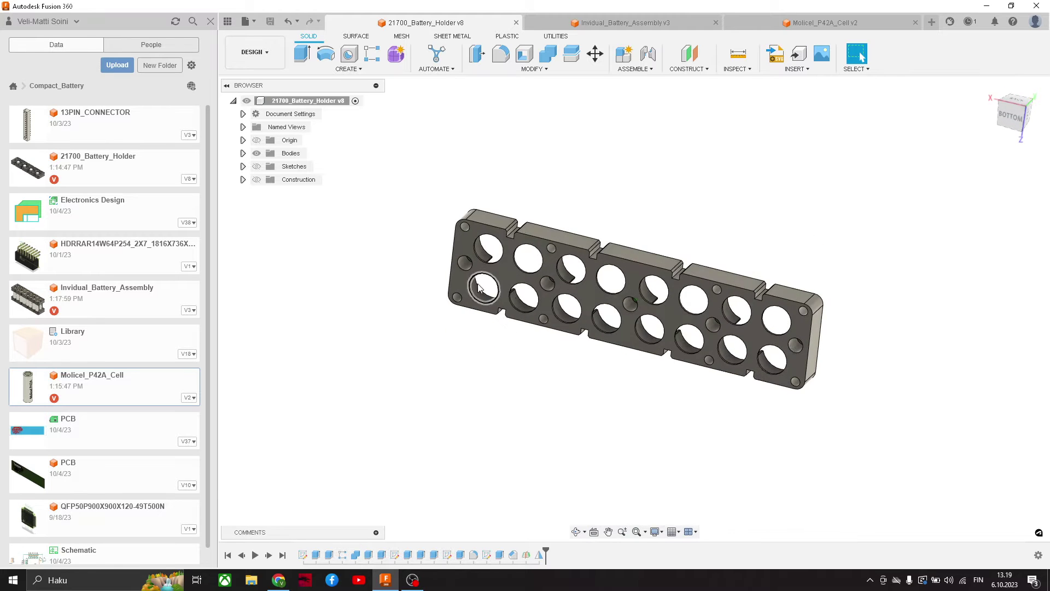
scroll(477, 279, up, 3)
shift+middle_drag(504, 267, 563, 272)
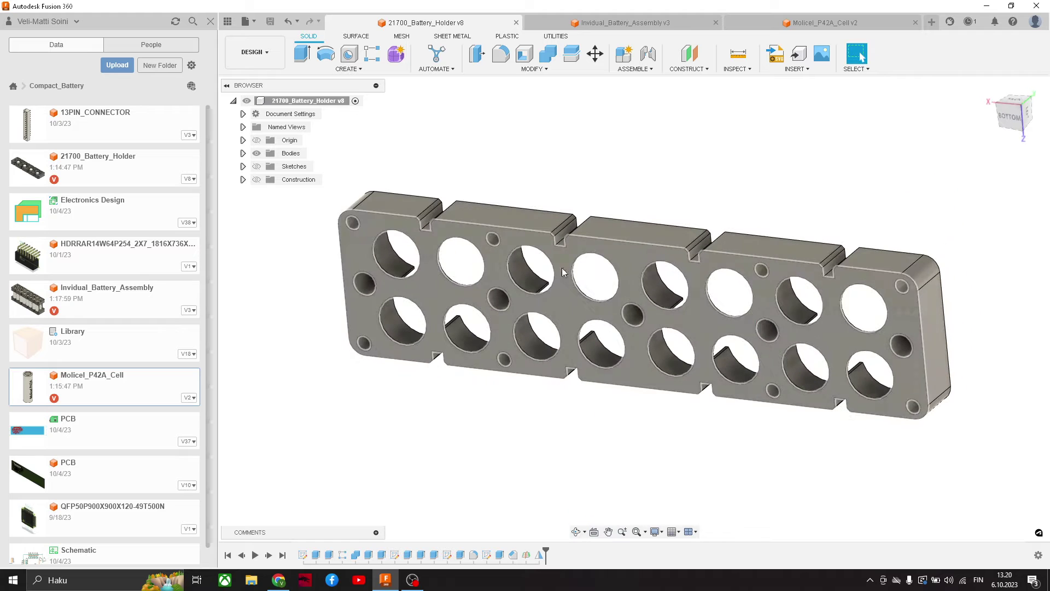
right_click(154, 176)
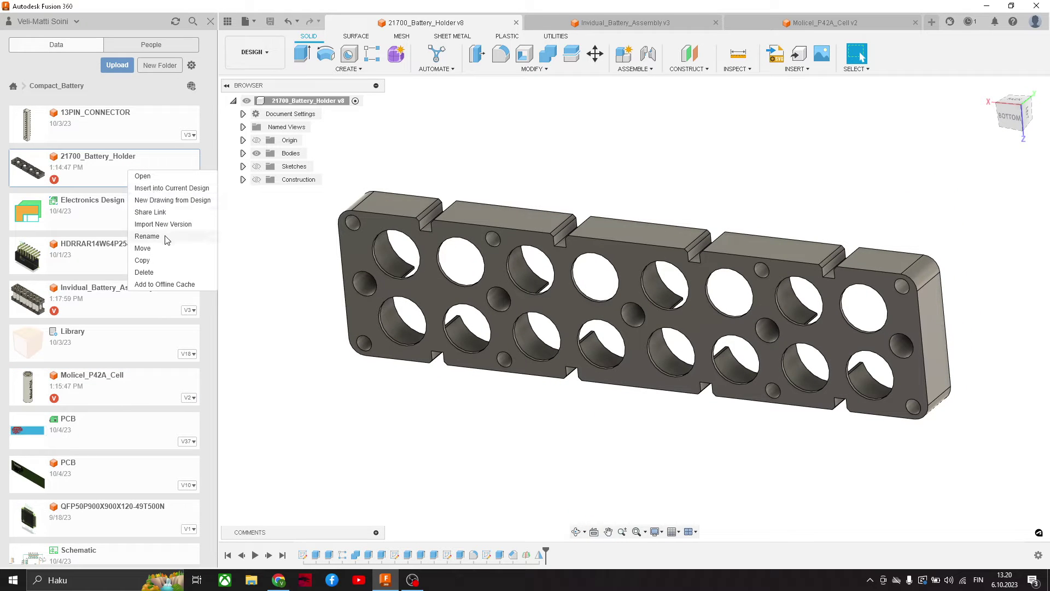
click(158, 261)
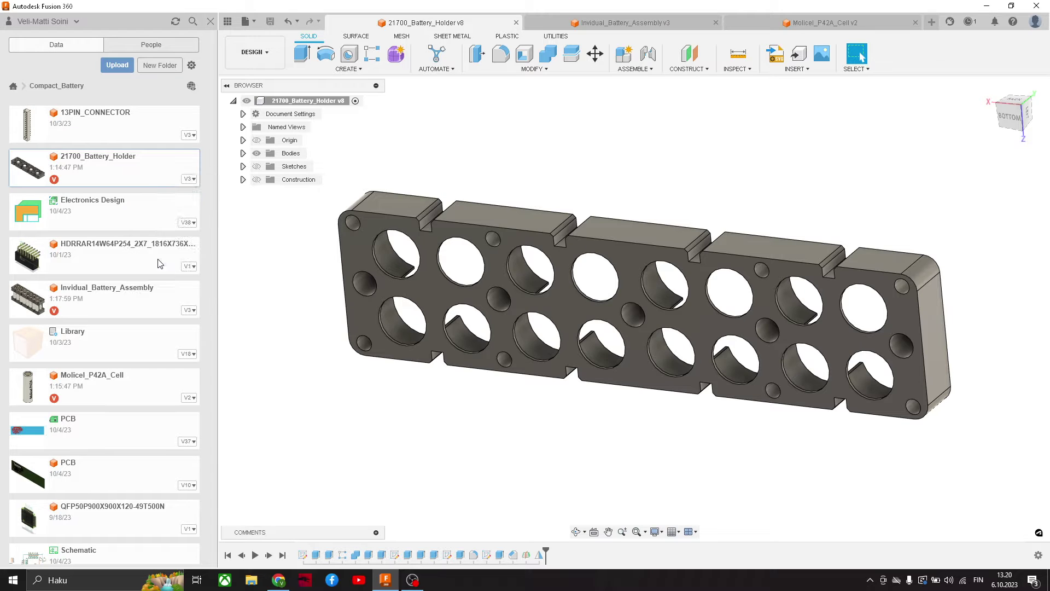
right_click(160, 177)
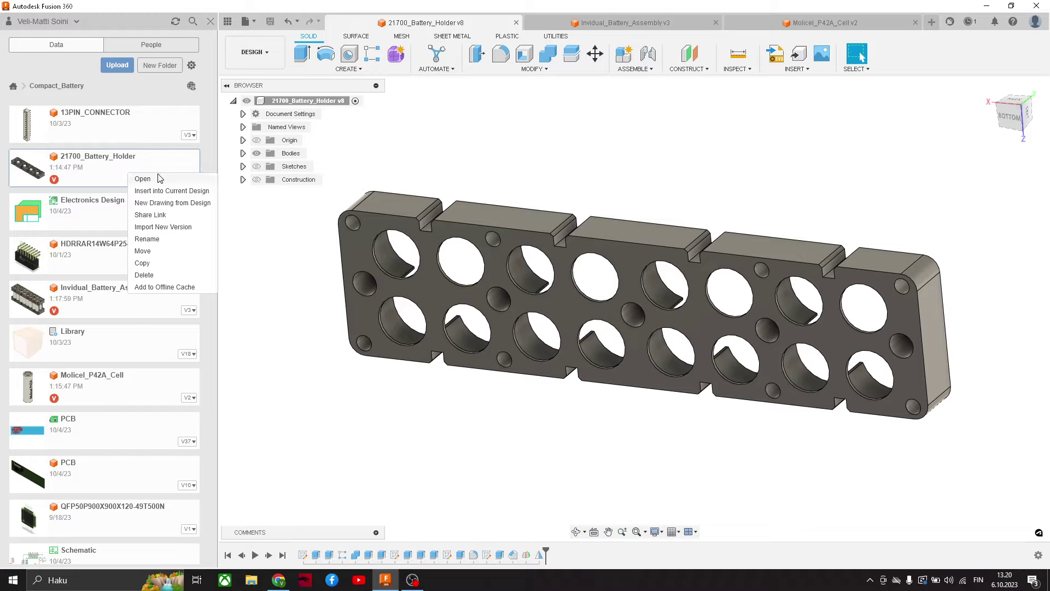
click(158, 264)
click(516, 25)
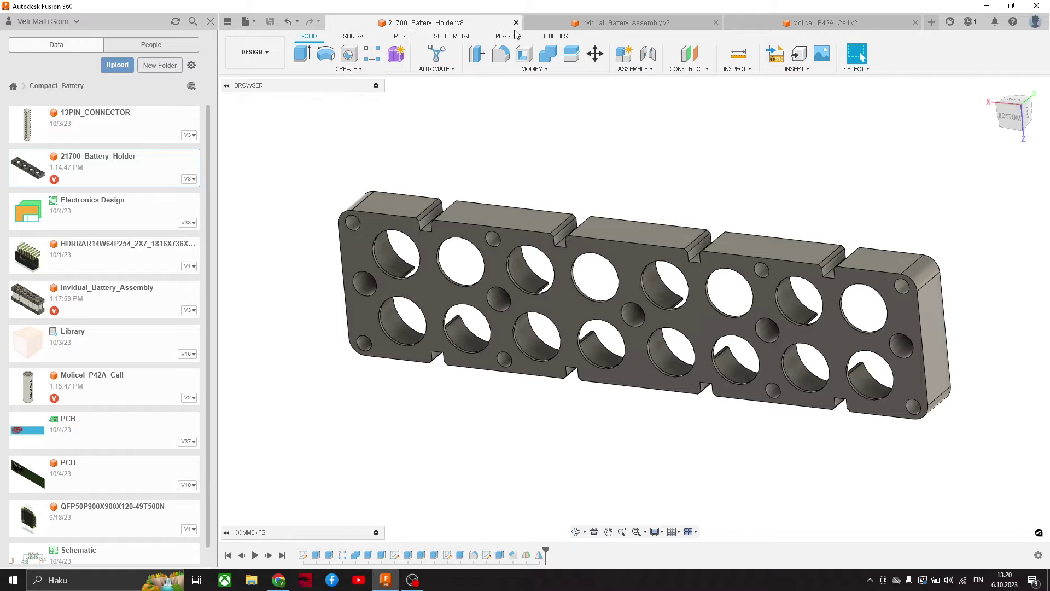
right_click(108, 173)
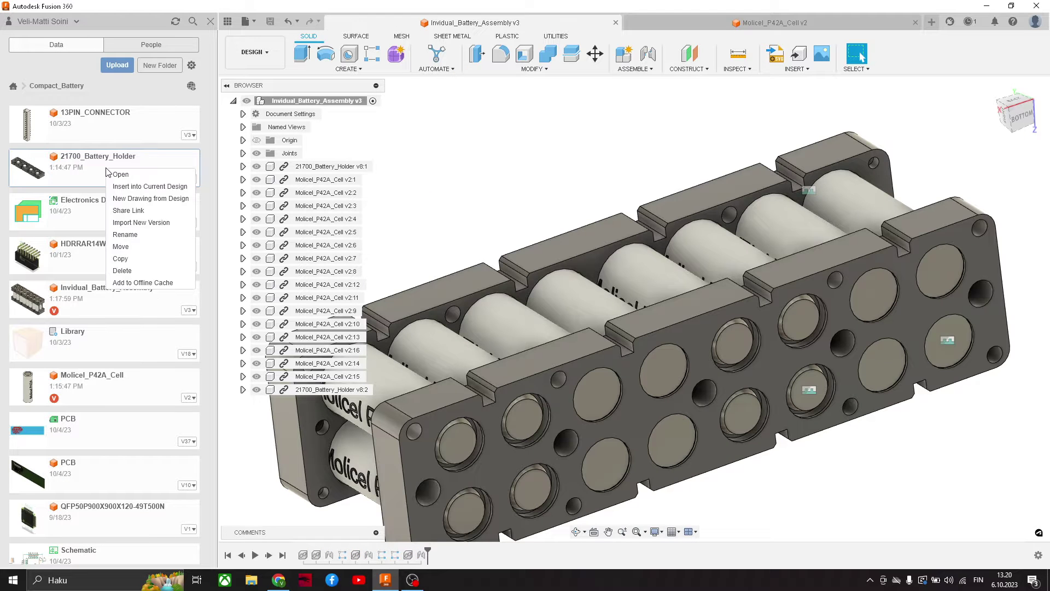
click(146, 259)
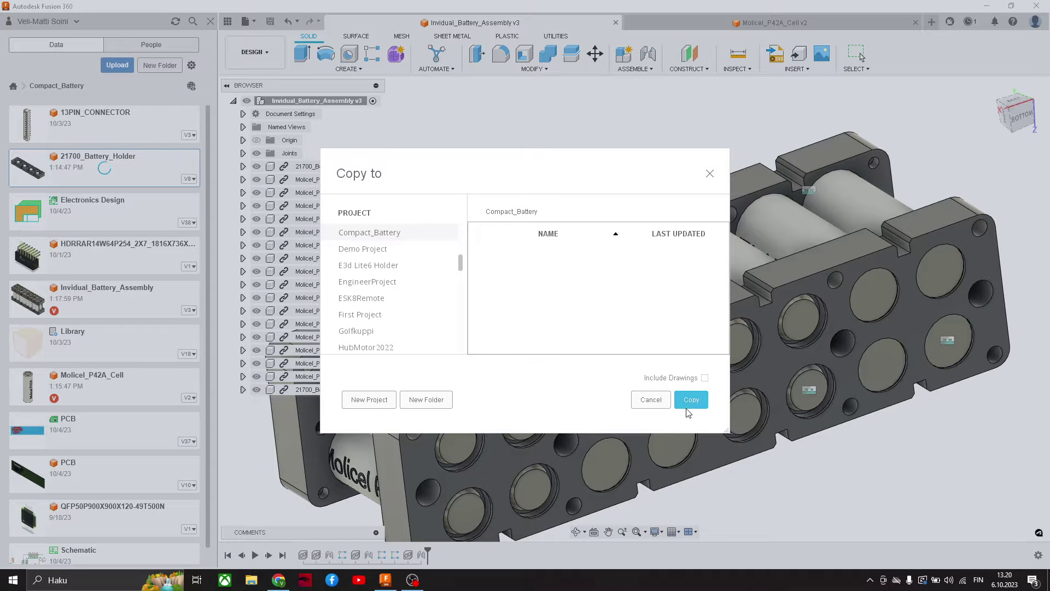
click(689, 404)
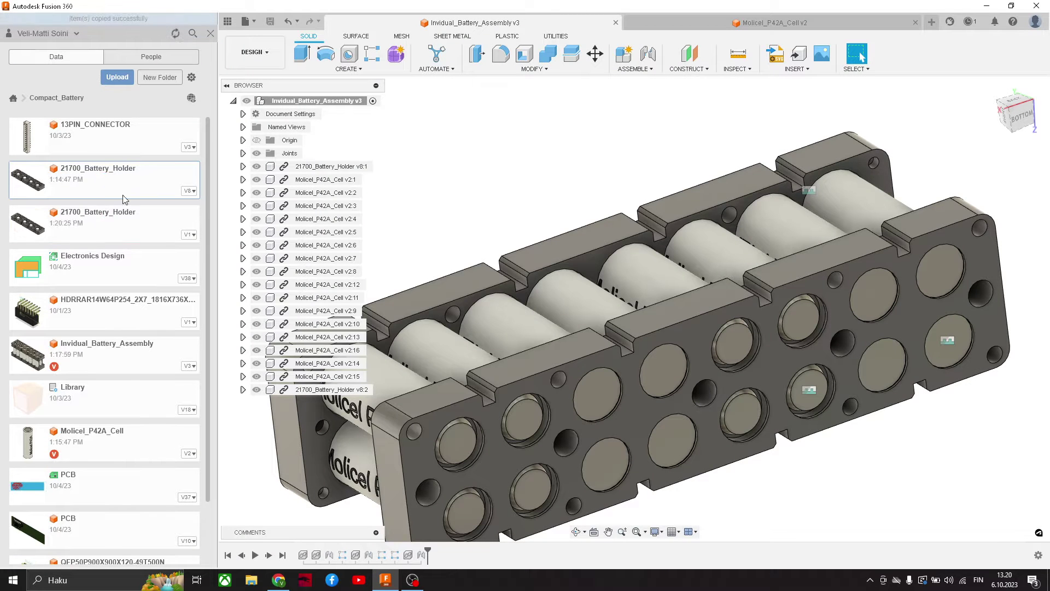
Rename the newly copied battery holder file as 21700_Battery_Holder_2.
right_click(122, 217)
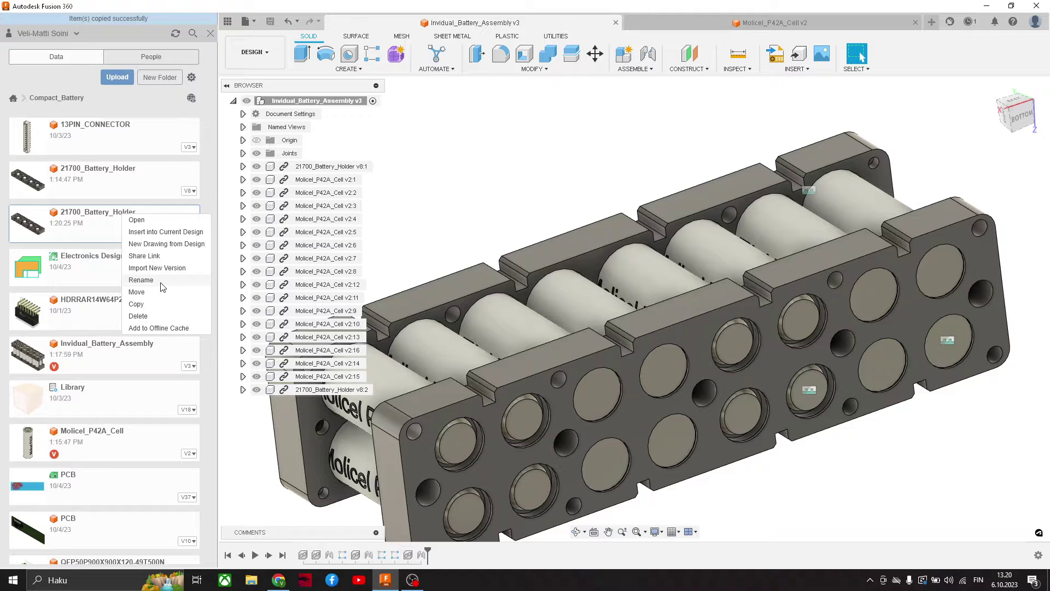
click(162, 280)
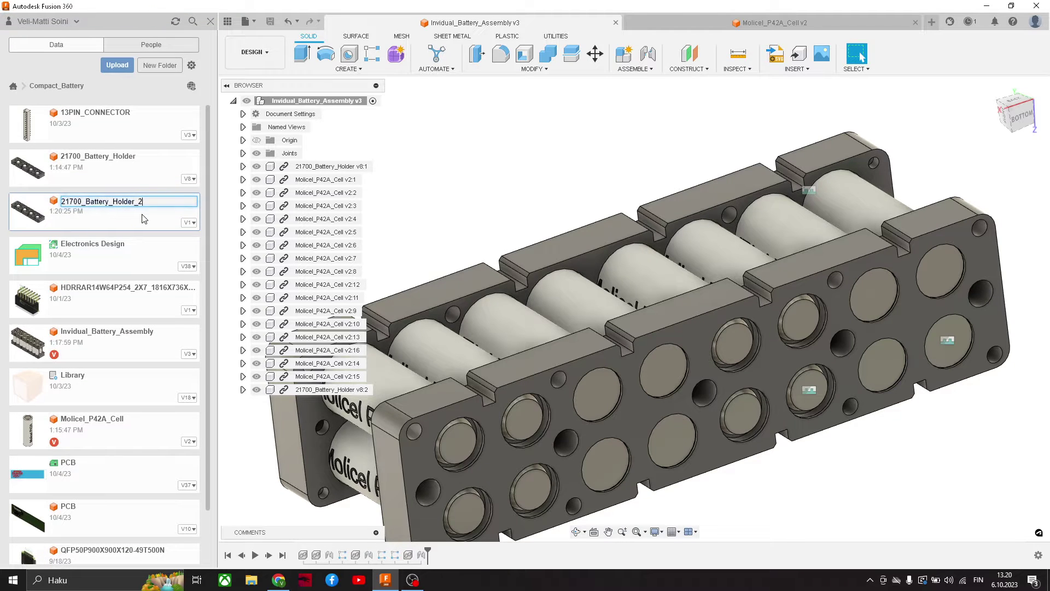
key(Return)
Delete the second 21700_Battery_Holder instance from the Invidual_Battery_Assembly, including the confirmation for its referenced feature.
scroll(615, 307, down, 3)
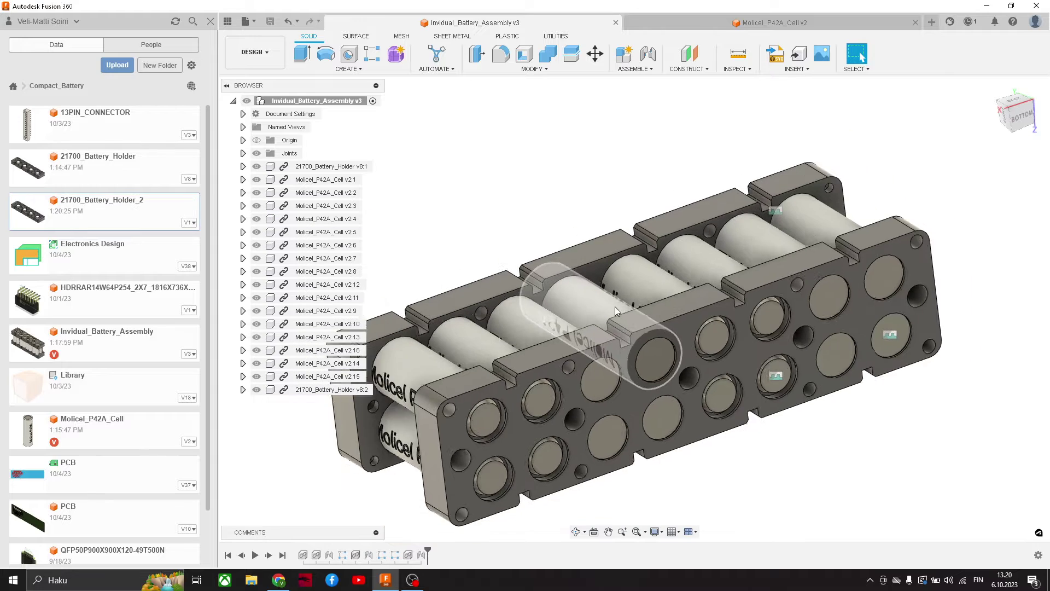
click(318, 394)
shift+middle_drag(684, 377, 715, 346)
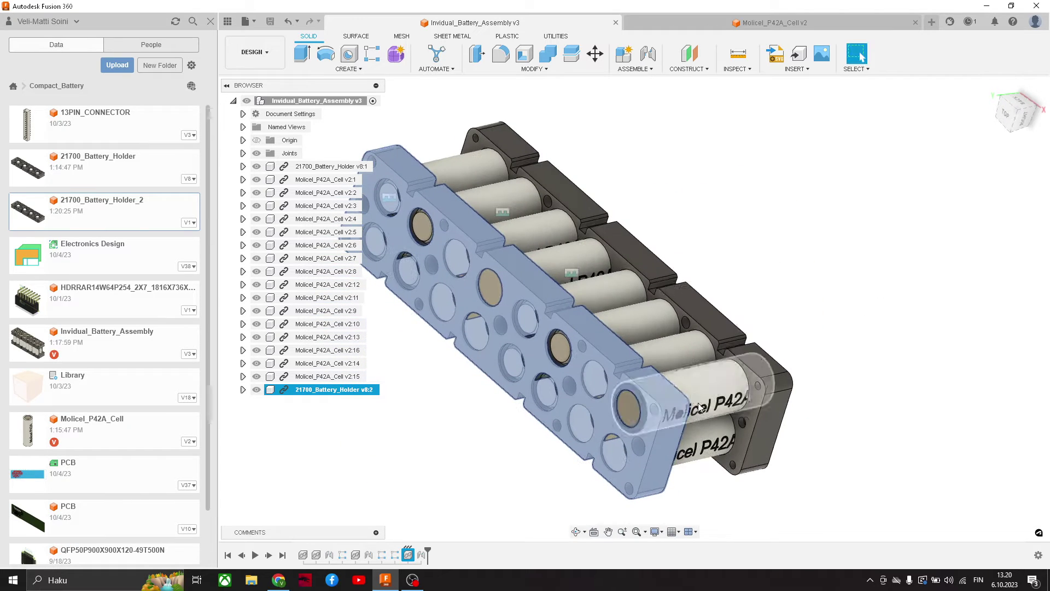
key(Delete)
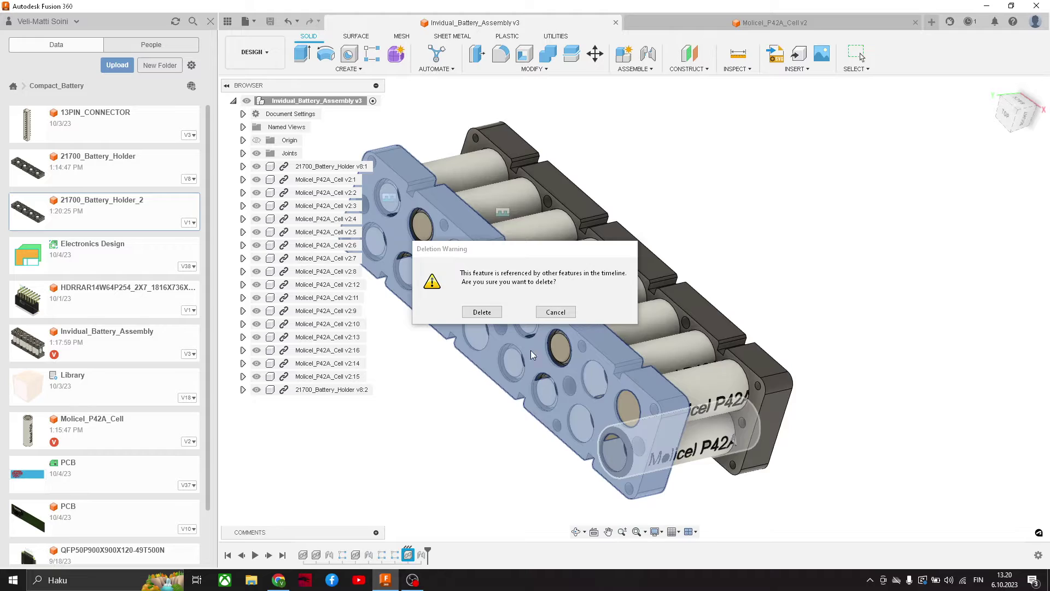
click(481, 309)
Save the battery assembly as a new version with the description User Saved.
shift+middle_drag(660, 360, 787, 301)
click(269, 21)
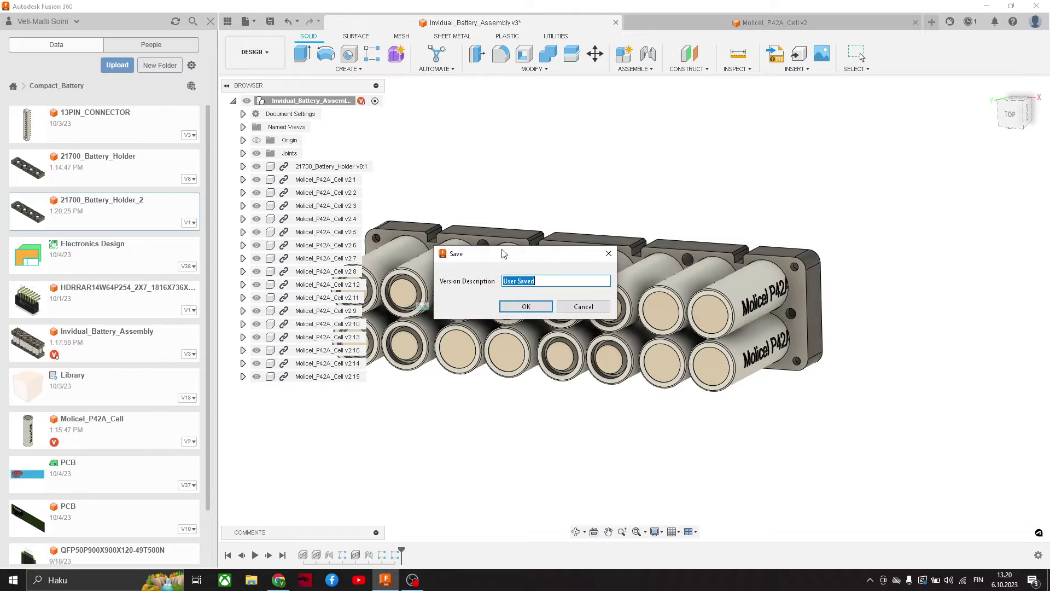
click(526, 307)
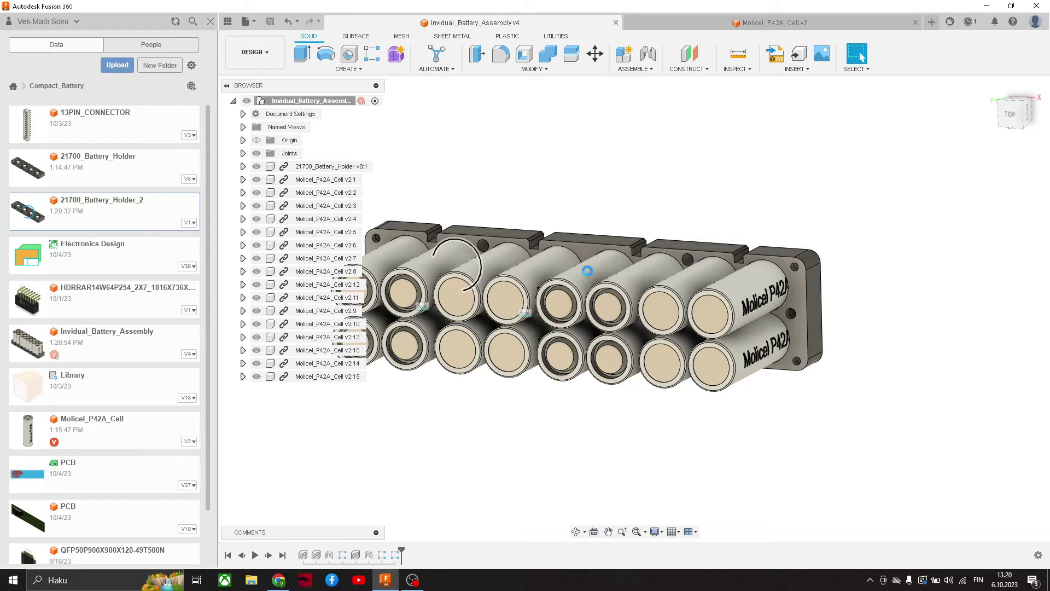
Open 21700_Battery_Holder_2 and start editing the sketch that defines its middle-row screw holes.
scroll(764, 323, down, 2)
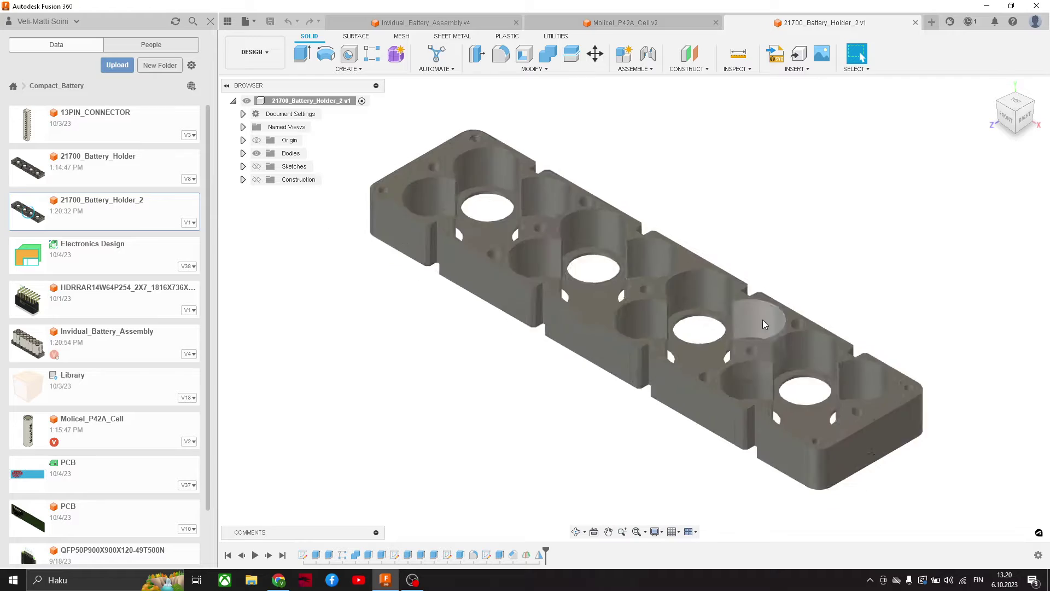
shift+middle_drag(764, 323, 707, 275)
scroll(596, 268, up, 3)
click(474, 379)
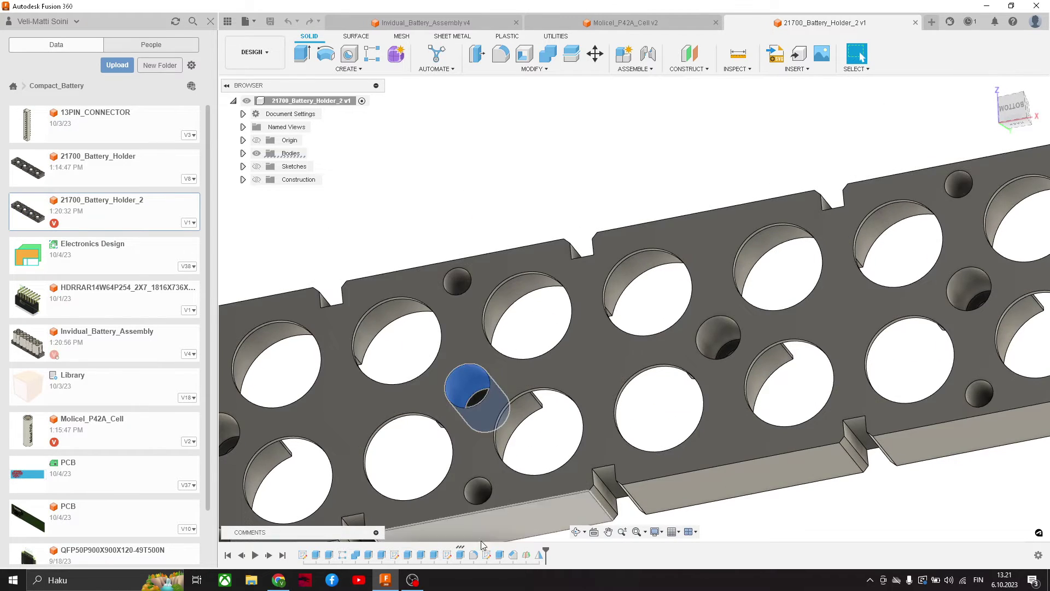
middle_drag(521, 350, 555, 292)
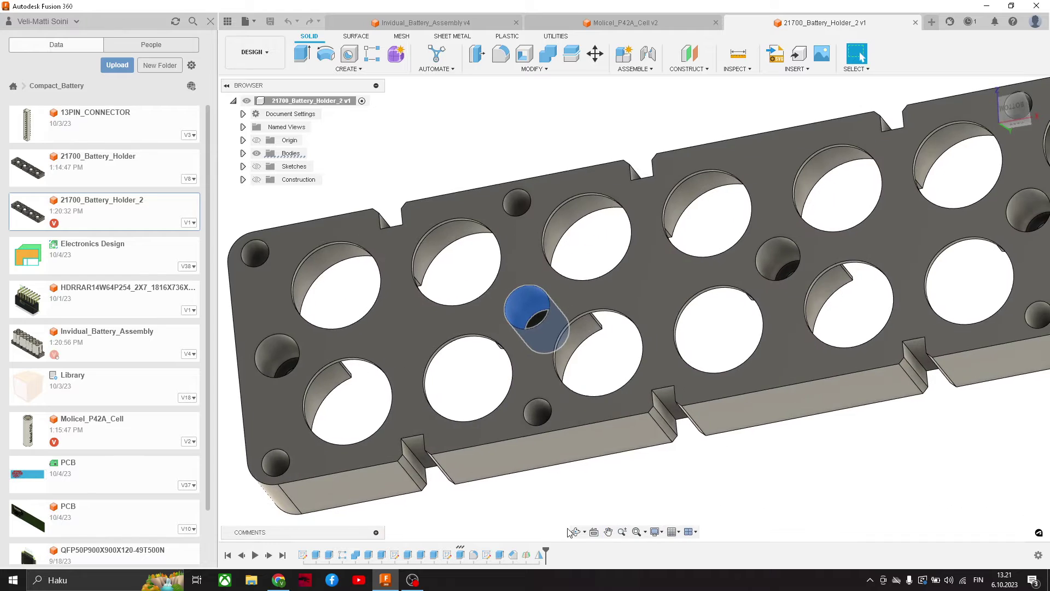
middle_drag(555, 454, 606, 401)
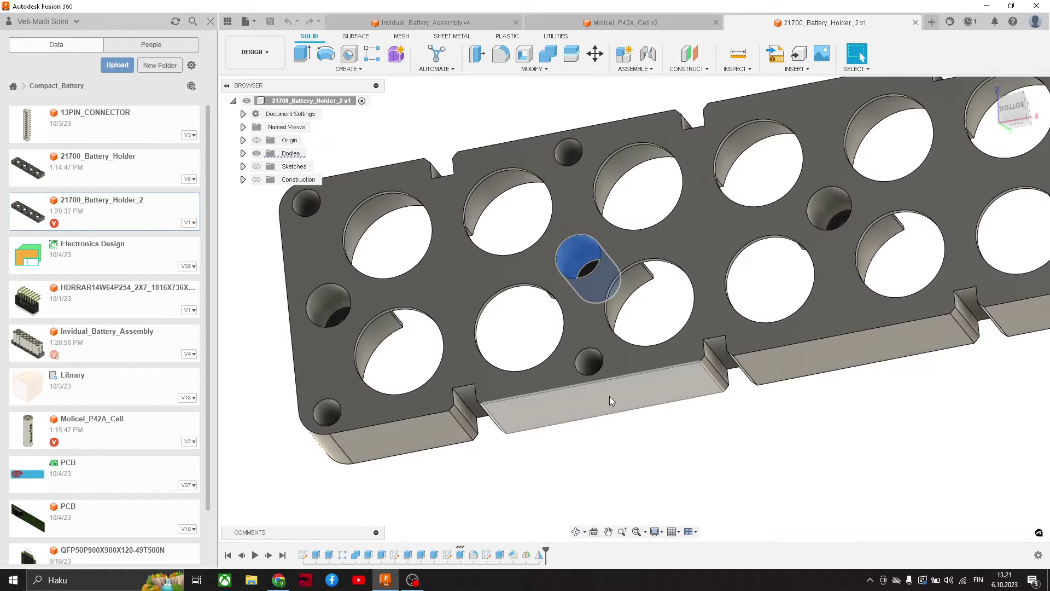
right_click(448, 555)
click(470, 535)
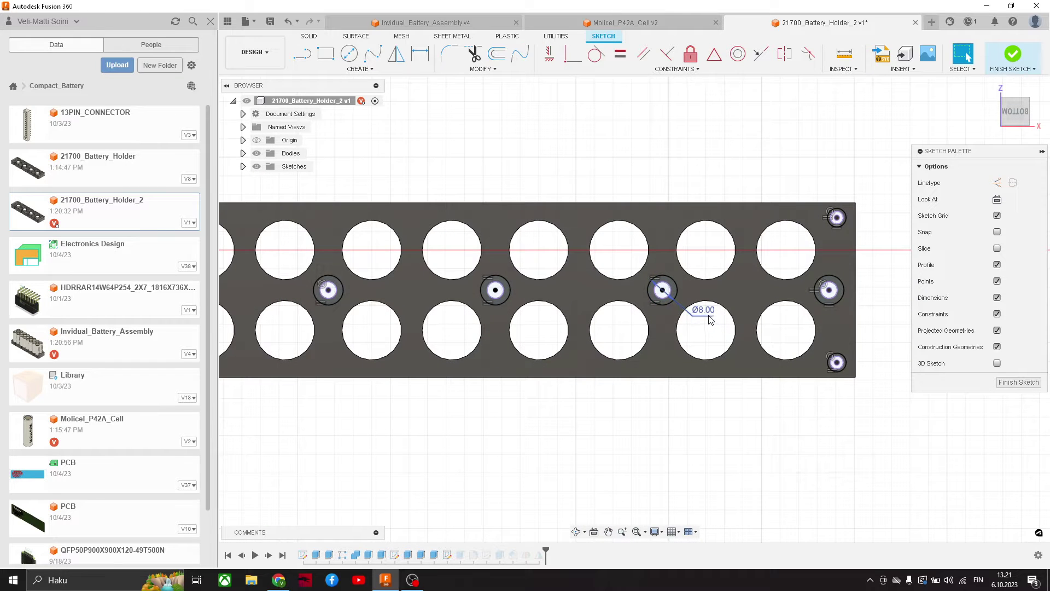
Set the diameter of the middle-row holes to 6 mm and finish the sketch.
double_click(757, 316)
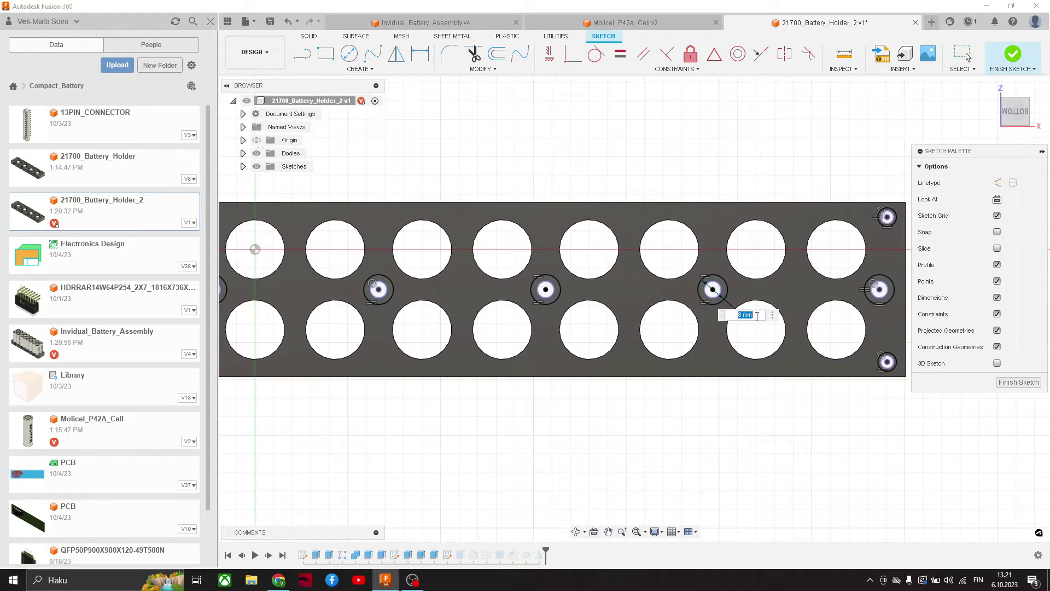
key(Return)
scroll(754, 315, down, 3)
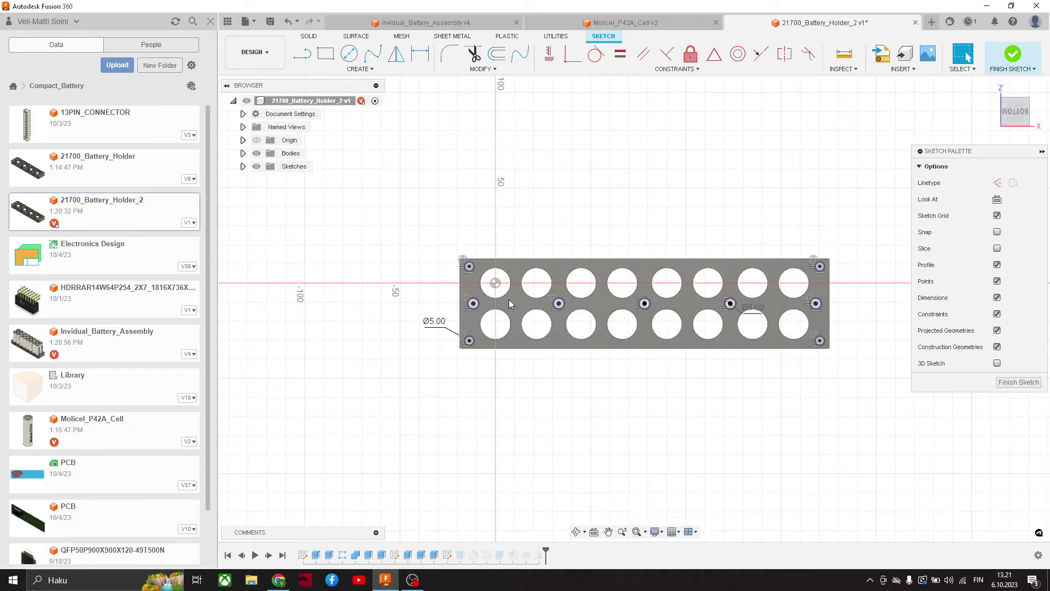
shift+middle_drag(508, 299, 544, 275)
scroll(530, 278, up, 3)
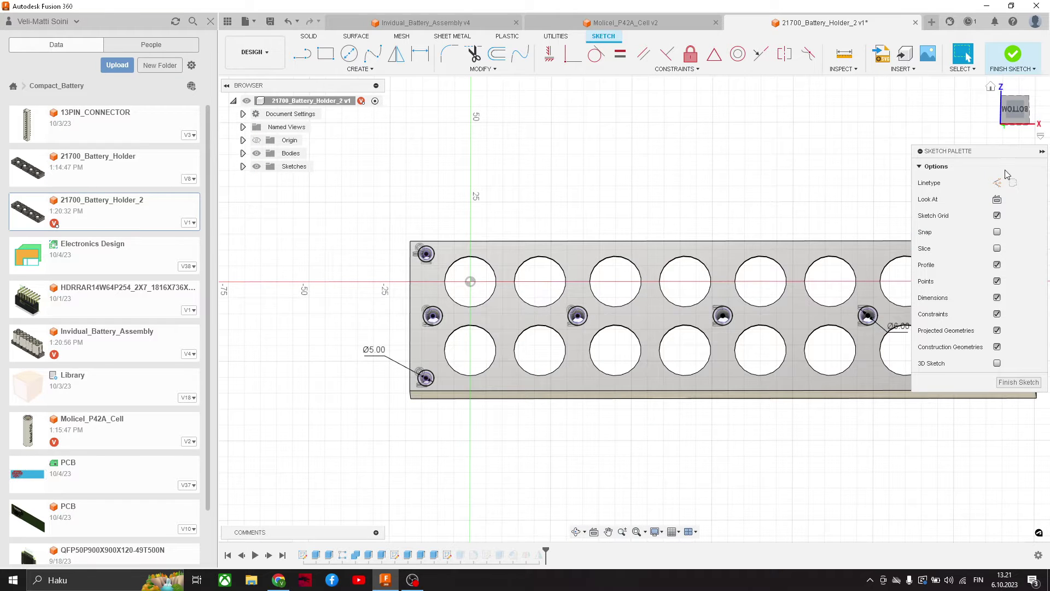
right_drag(648, 328, 739, 323)
middle_drag(738, 323, 689, 332)
mouse_move(689, 332)
shift+middle_down()
mouse_move(687, 303)
mouse_move(687, 319)
shift+middle_up()
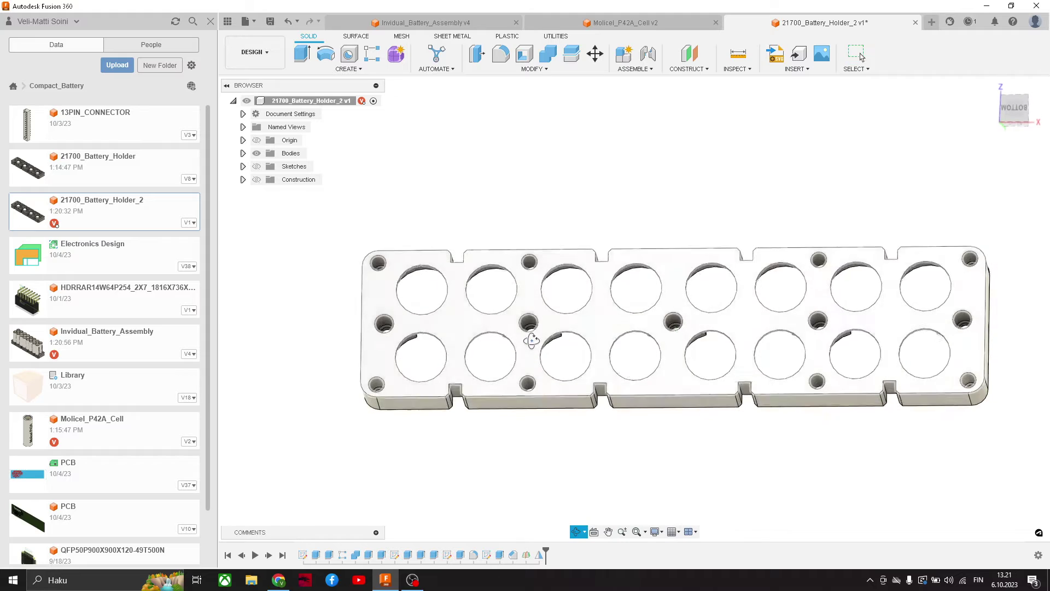
Extrude the ring-shaped ledge faces inside the three inner middle-row holes 8 mm as new bodies.
scroll(526, 328, up, 6)
scroll(523, 323, up, 1)
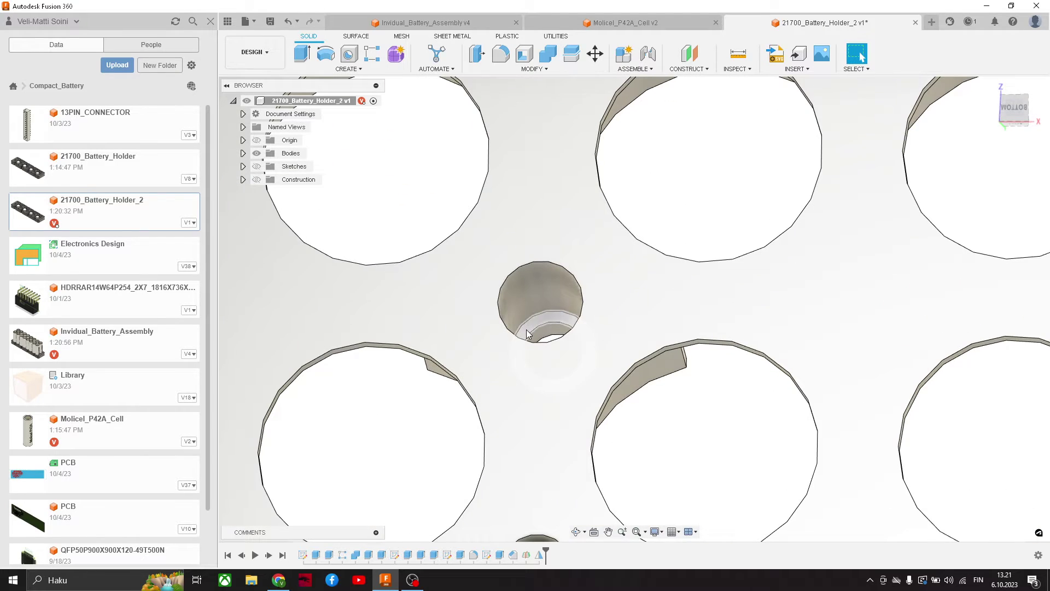
scroll(530, 339, down, 6)
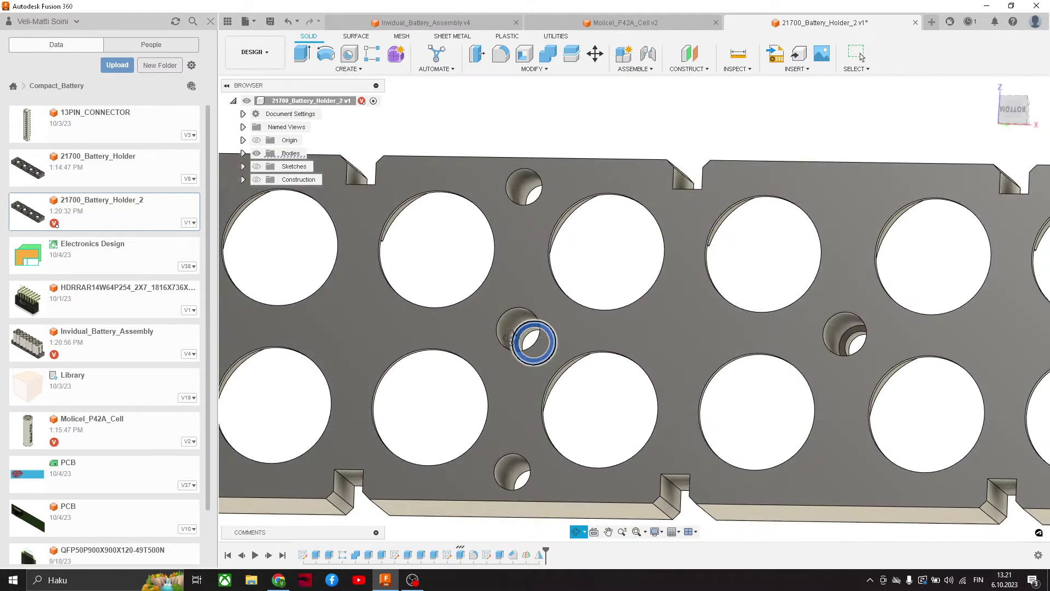
shift+middle_drag(508, 340, 518, 348)
scroll(553, 353, down, 2)
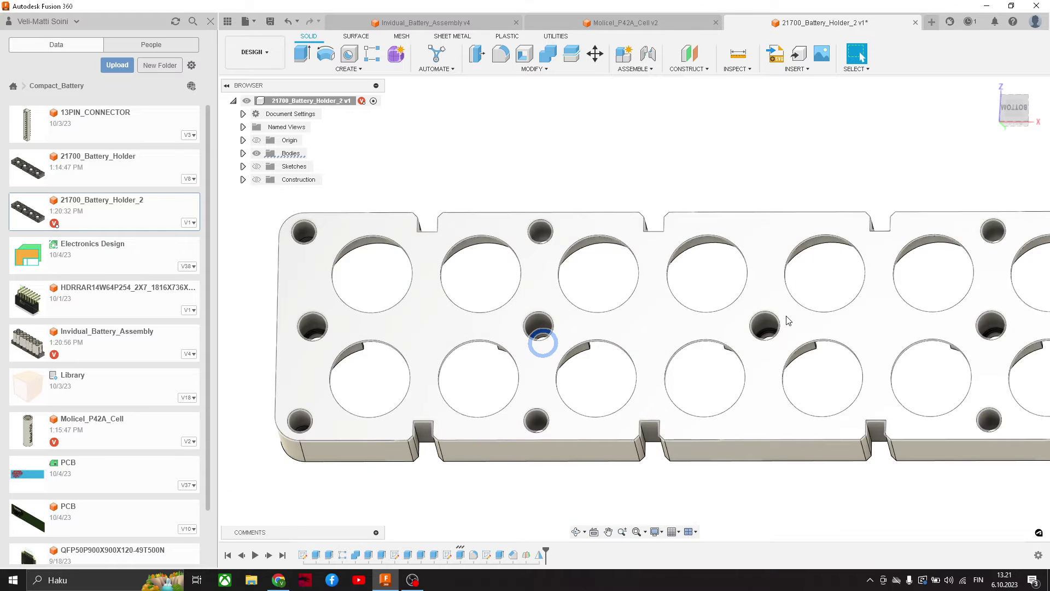
scroll(766, 328, up, 3)
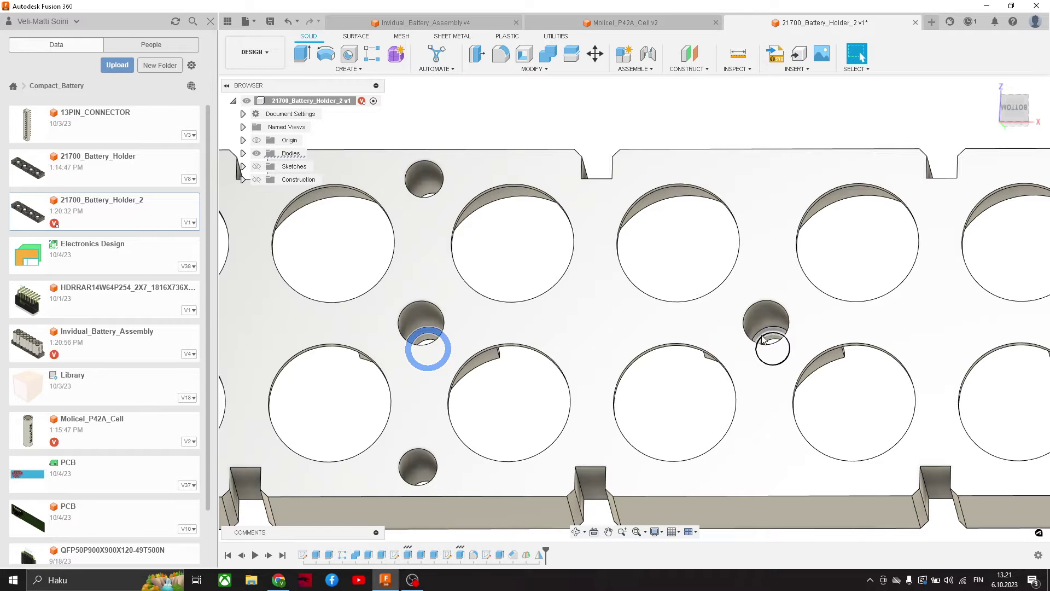
scroll(760, 340, up, 3)
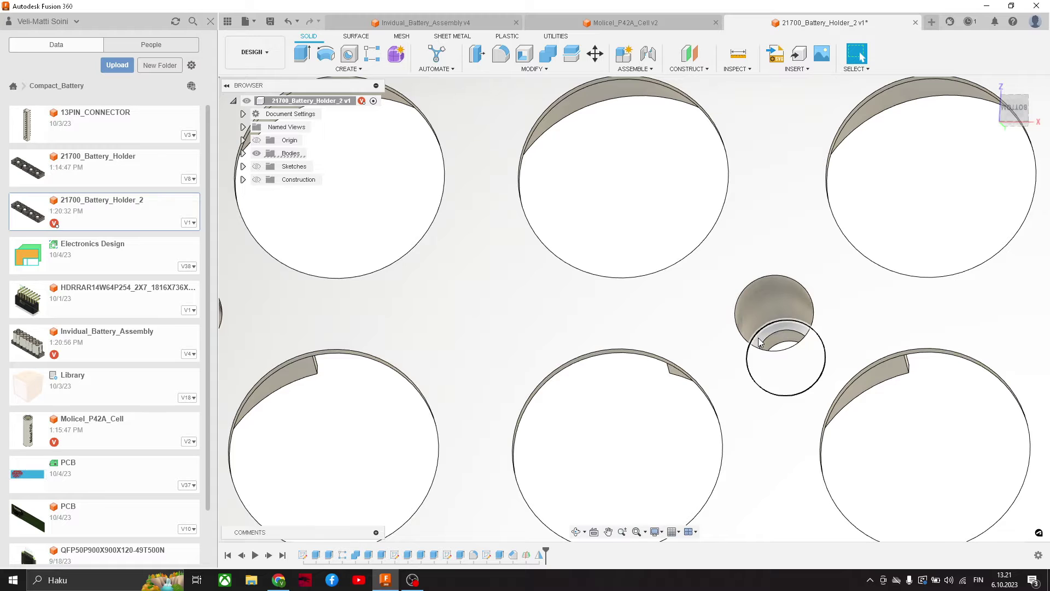
middle_drag(504, 323, 822, 338)
ctrl+click(510, 341)
scroll(681, 323, down, 4)
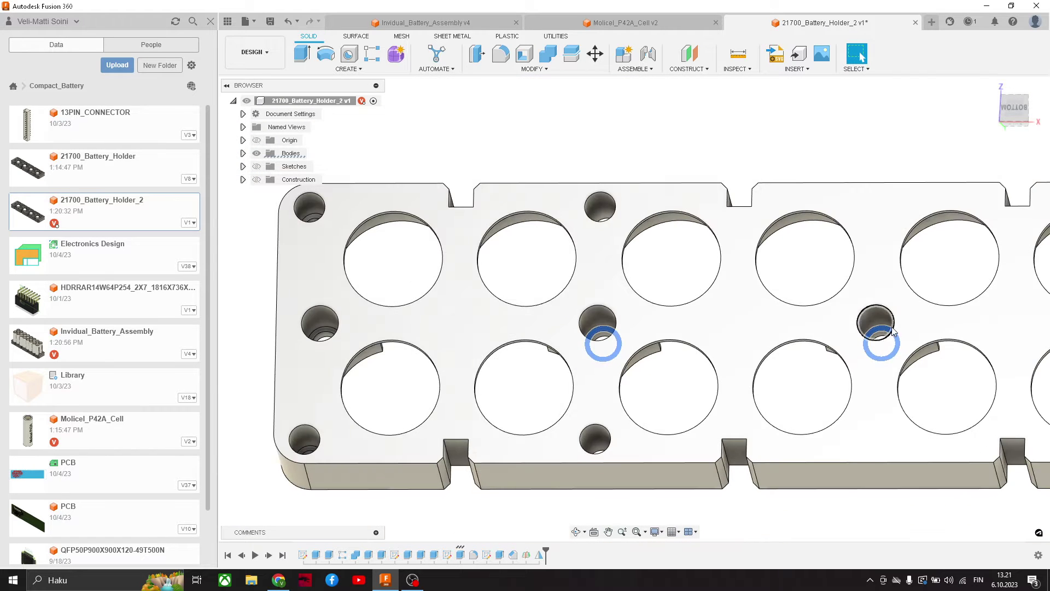
middle_drag(1039, 323, 626, 341)
scroll(733, 351, up, 5)
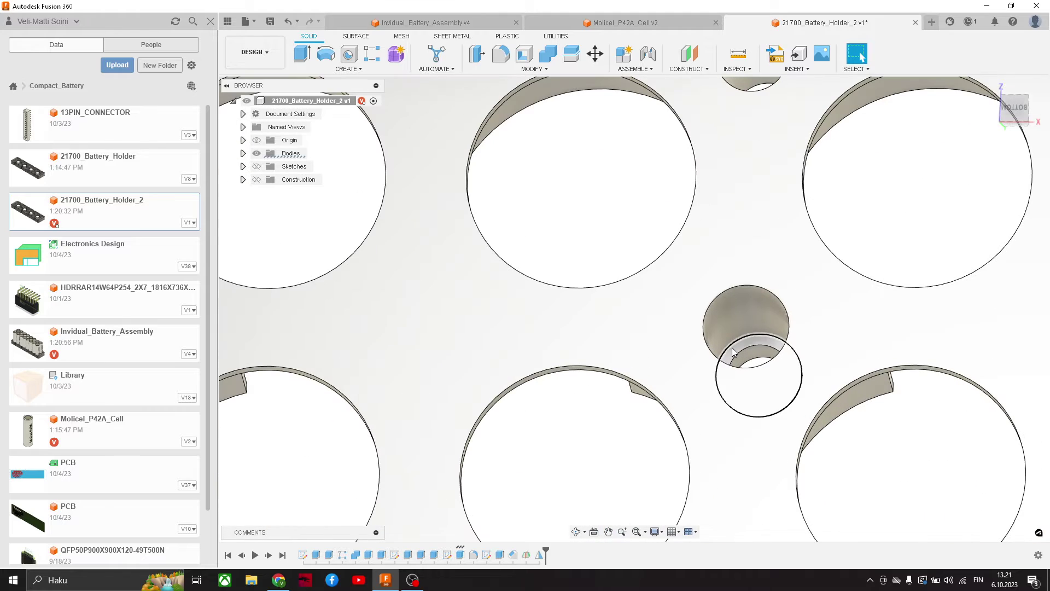
click(731, 356)
scroll(733, 352, down, 5)
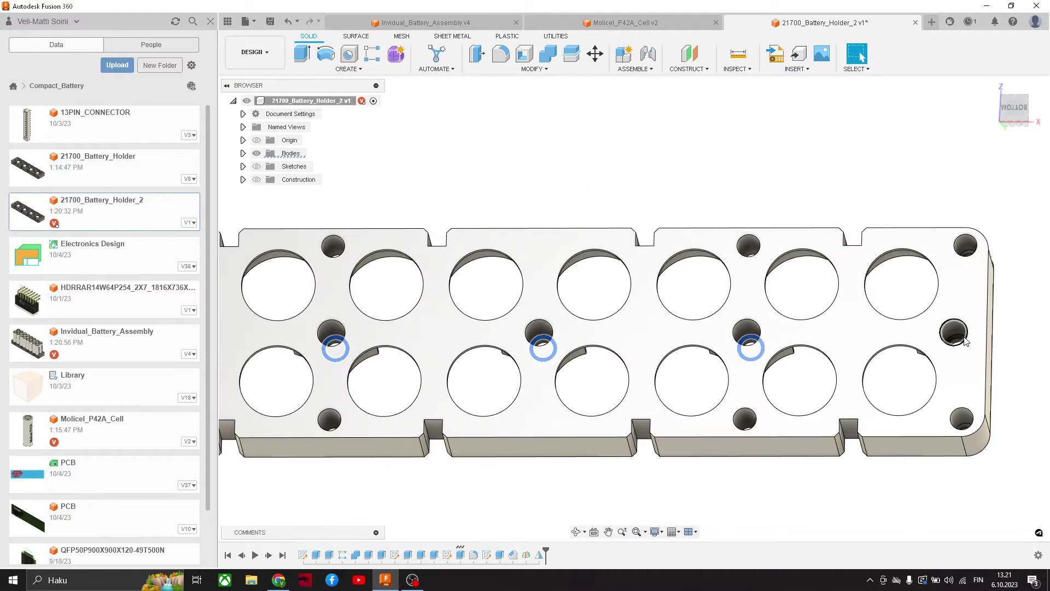
shift+middle_drag(854, 343, 797, 348)
key(e)
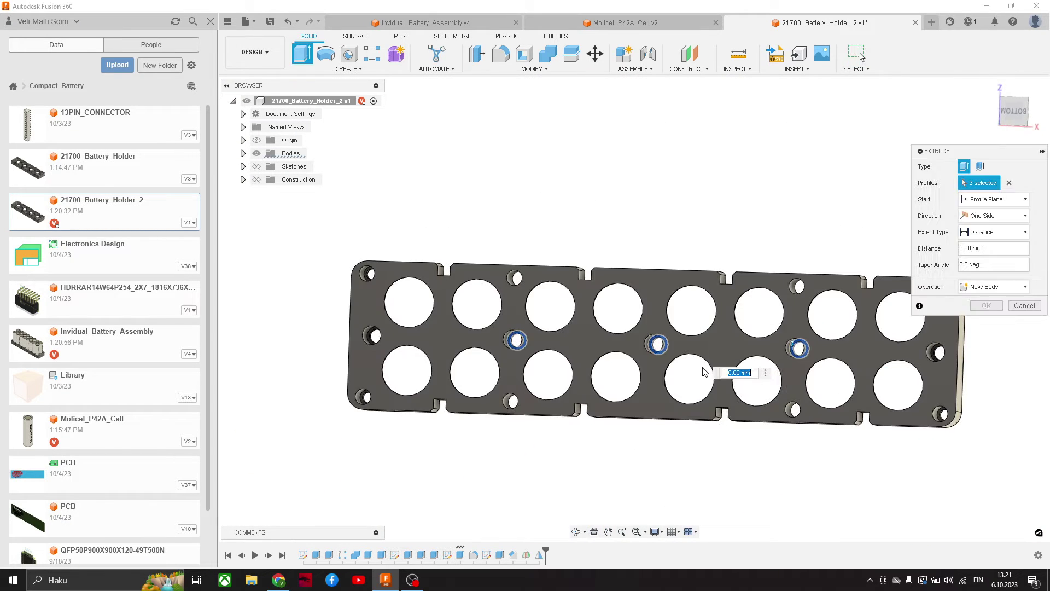
shift+middle_drag(704, 370, 701, 340)
scroll(802, 345, up, 3)
drag(791, 331, 780, 311)
click(995, 287)
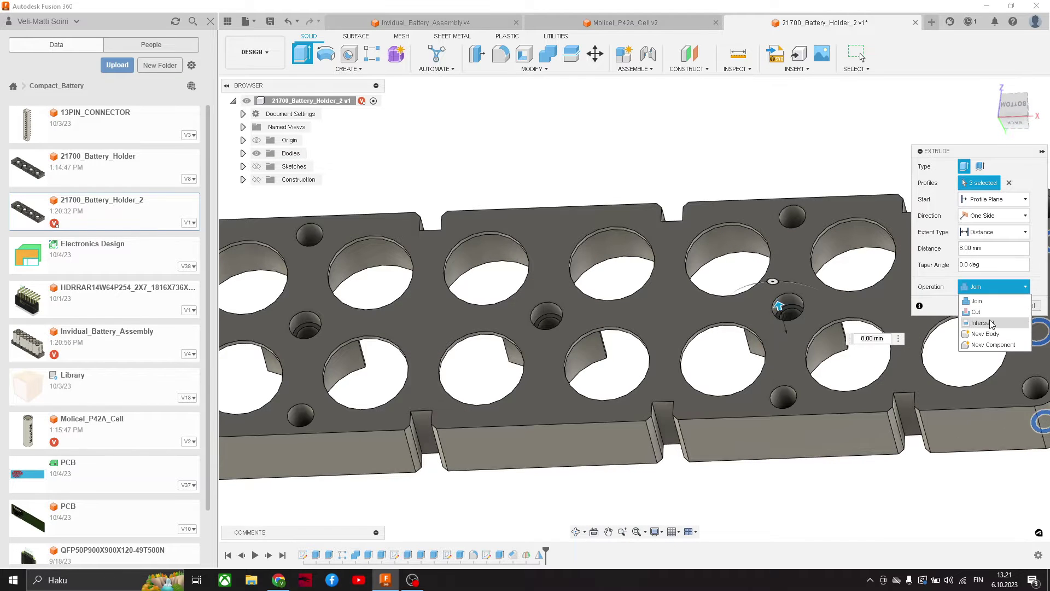
click(983, 333)
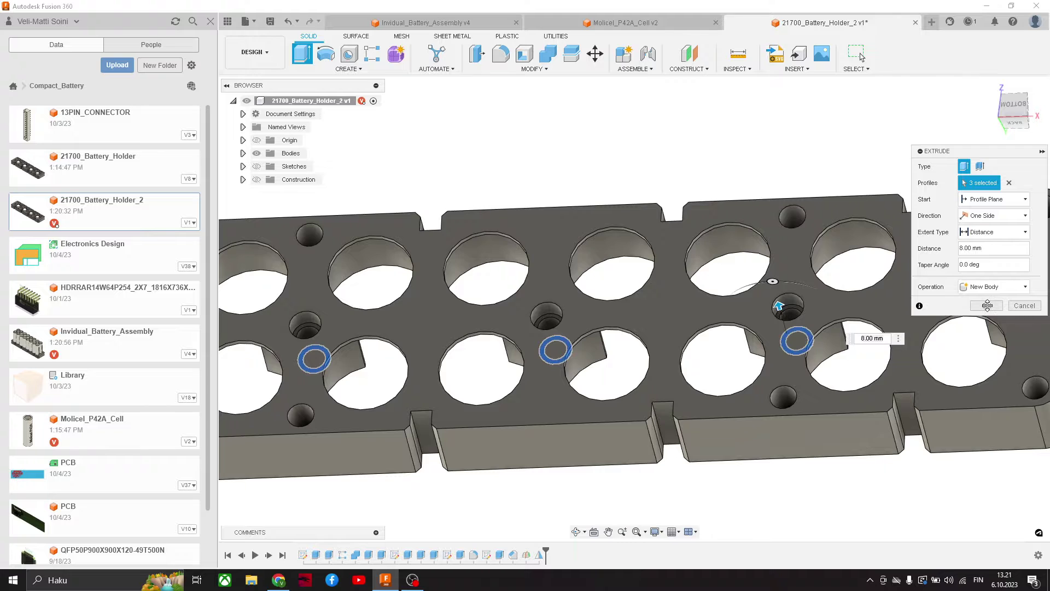
click(987, 305)
Apply the Brass - Polished appearance to the three new insert bodies in the middle-row holes.
scroll(875, 311, down, 5)
scroll(524, 346, up, 8)
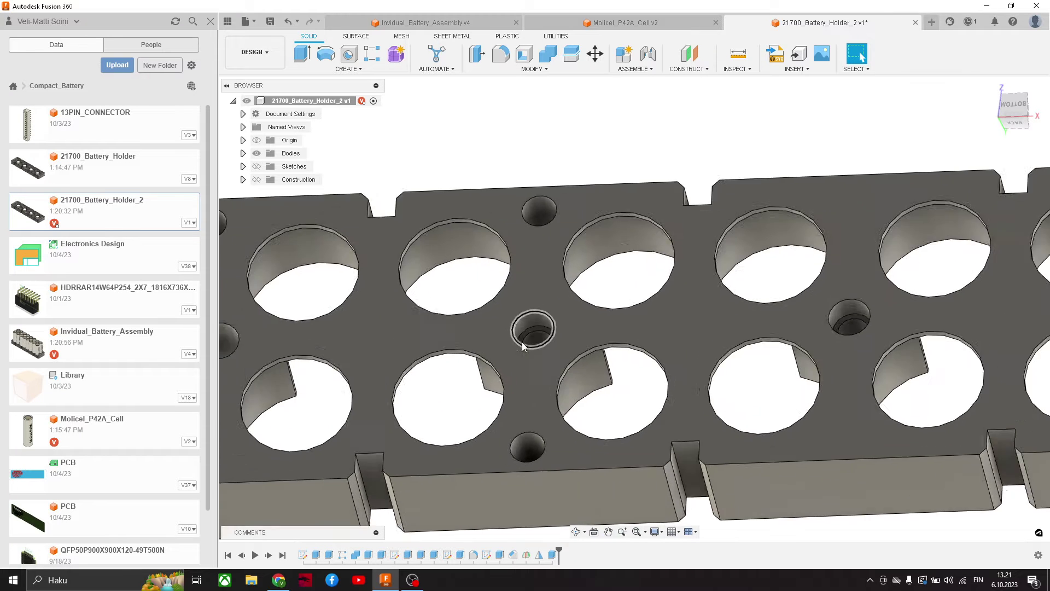
scroll(525, 344, up, 2)
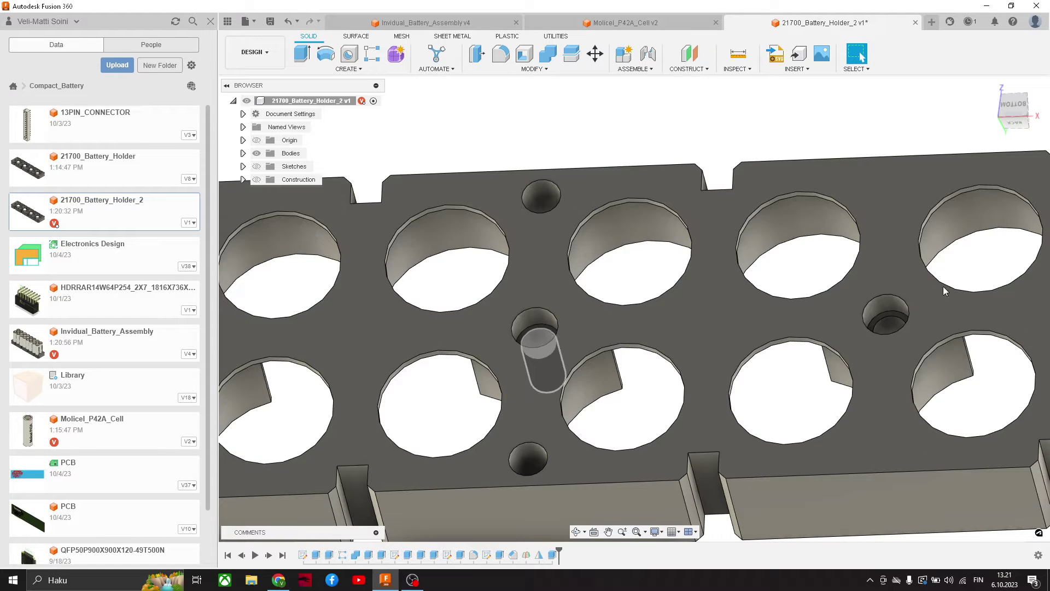
key(a)
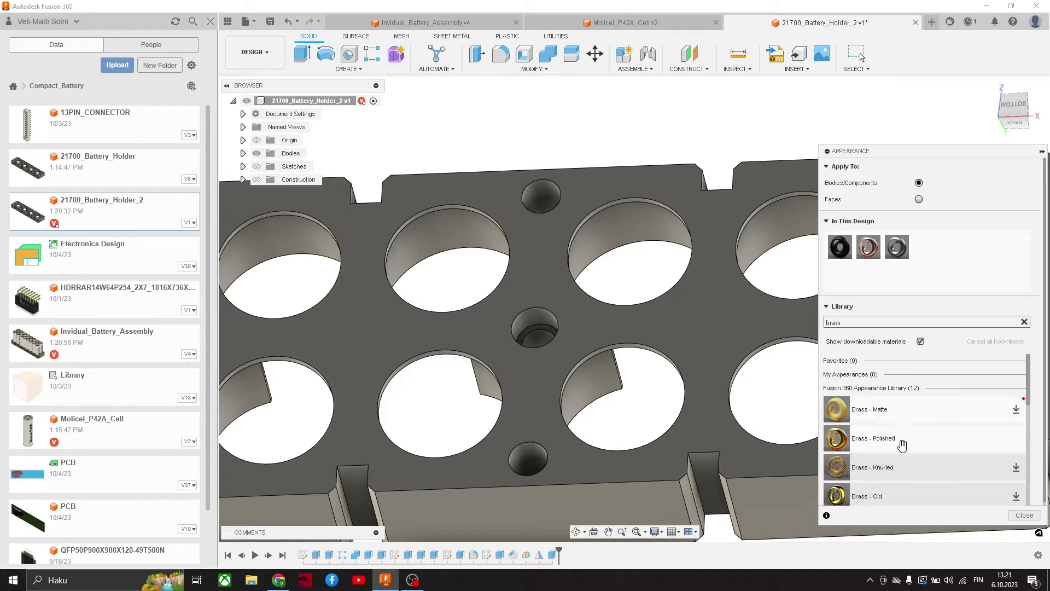
drag(897, 440, 540, 333)
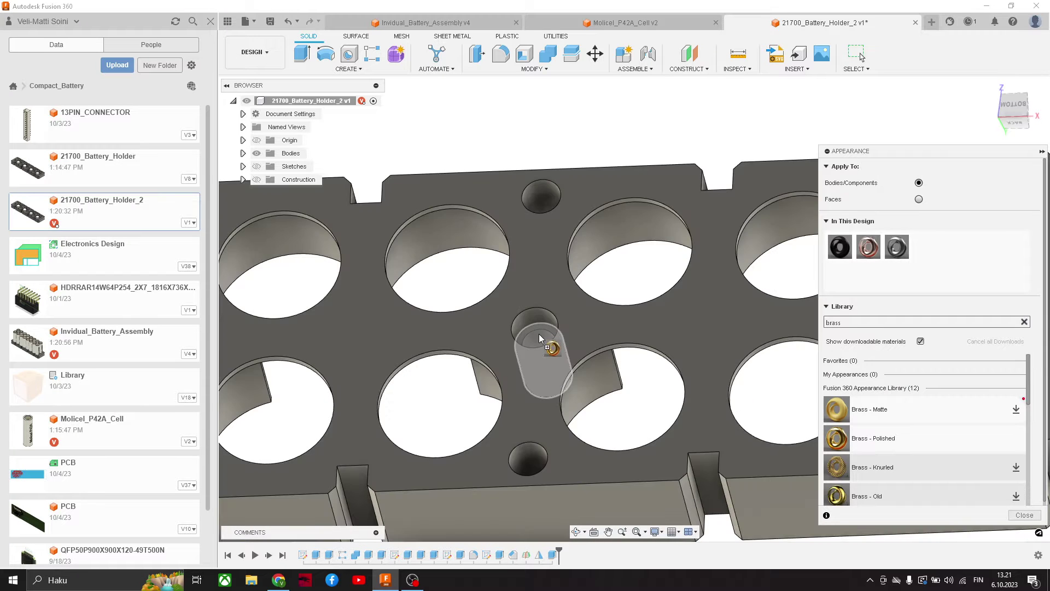
scroll(539, 333, down, 3)
middle_drag(672, 329, 529, 329)
scroll(529, 328, up, 3)
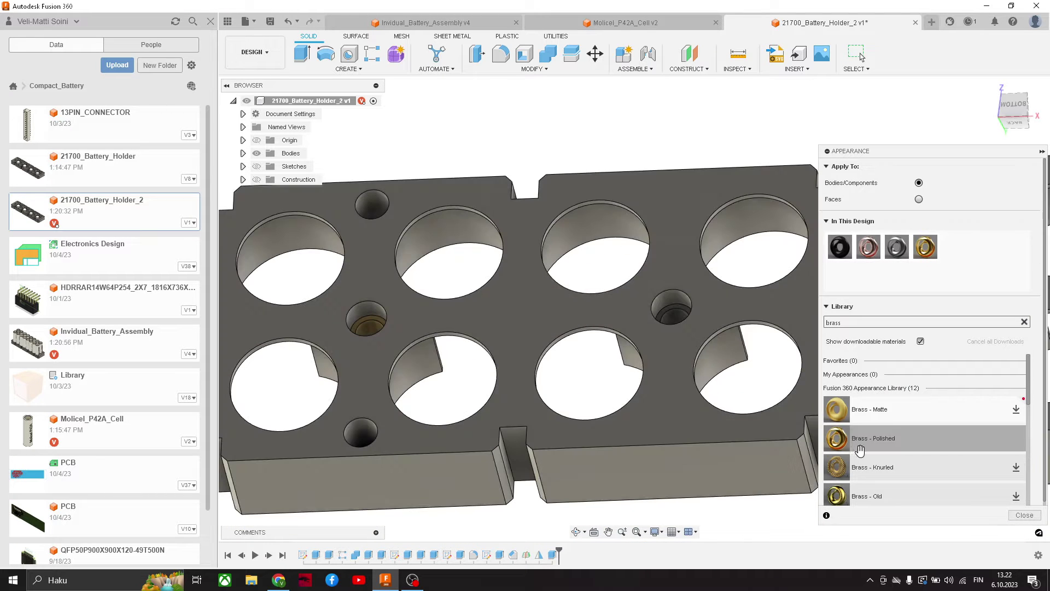
drag(866, 441, 682, 308)
middle_drag(765, 329, 445, 339)
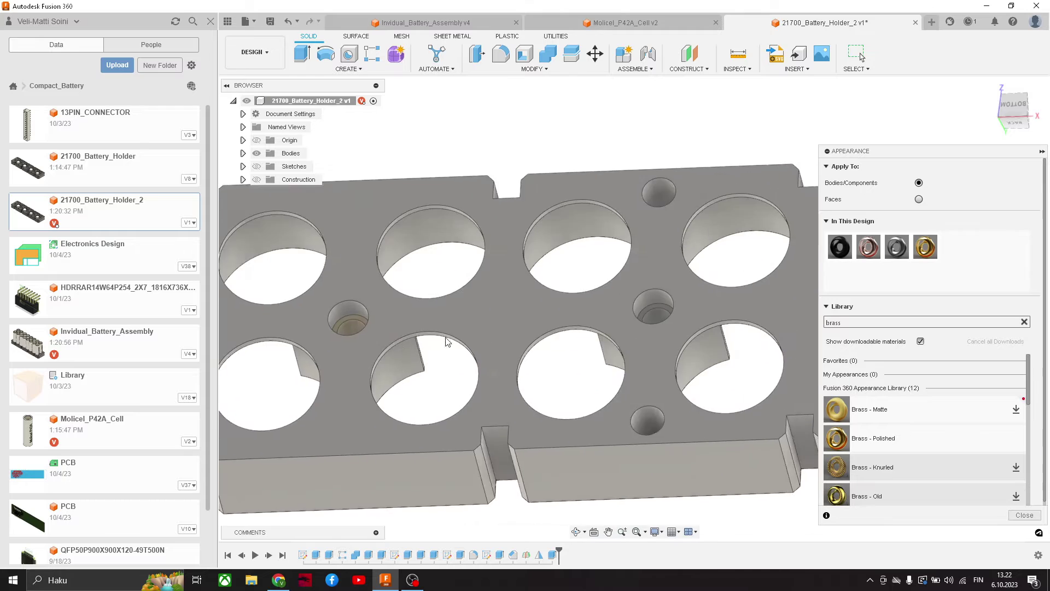
drag(867, 438, 651, 309)
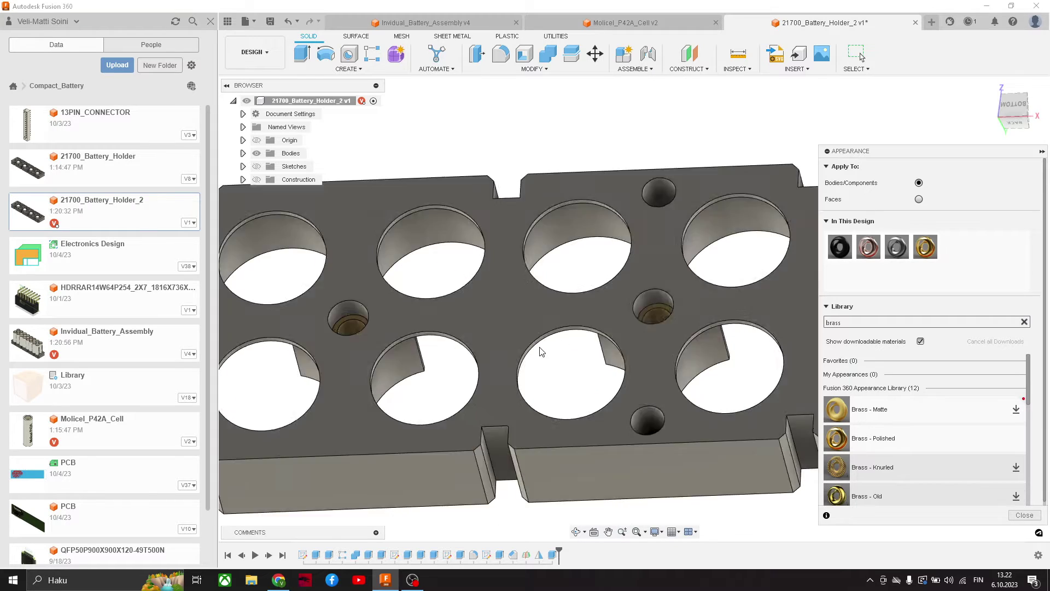
scroll(541, 351, down, 3)
middle_drag(399, 335, 596, 349)
key(Escape)
Add a modeled, full-length M4.5x0.75 ISO Metric thread to the bore of the first brass insert.
scroll(467, 359, up, 3)
scroll(495, 342, up, 6)
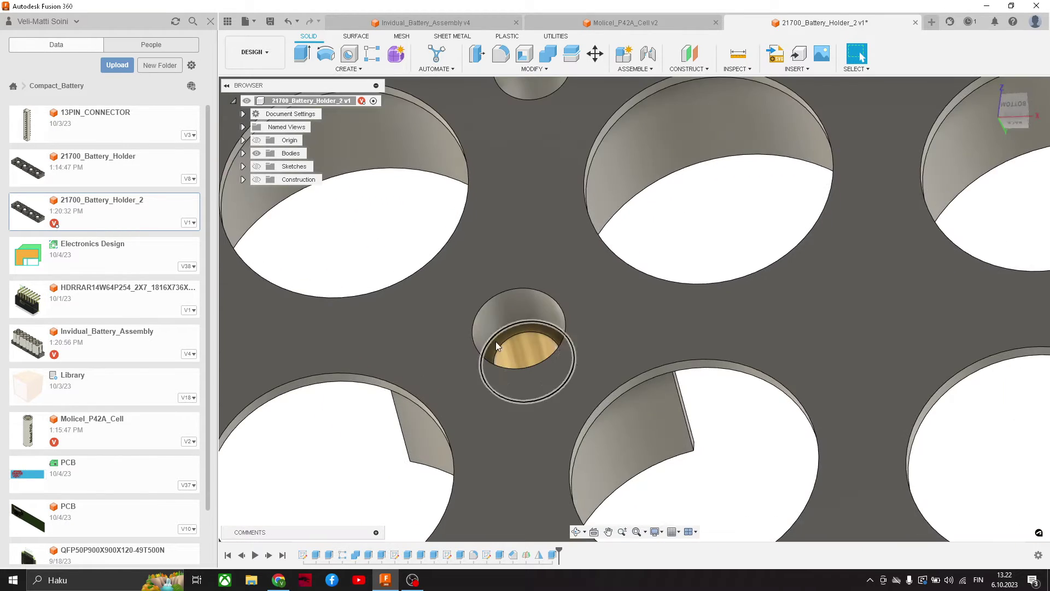
click(532, 70)
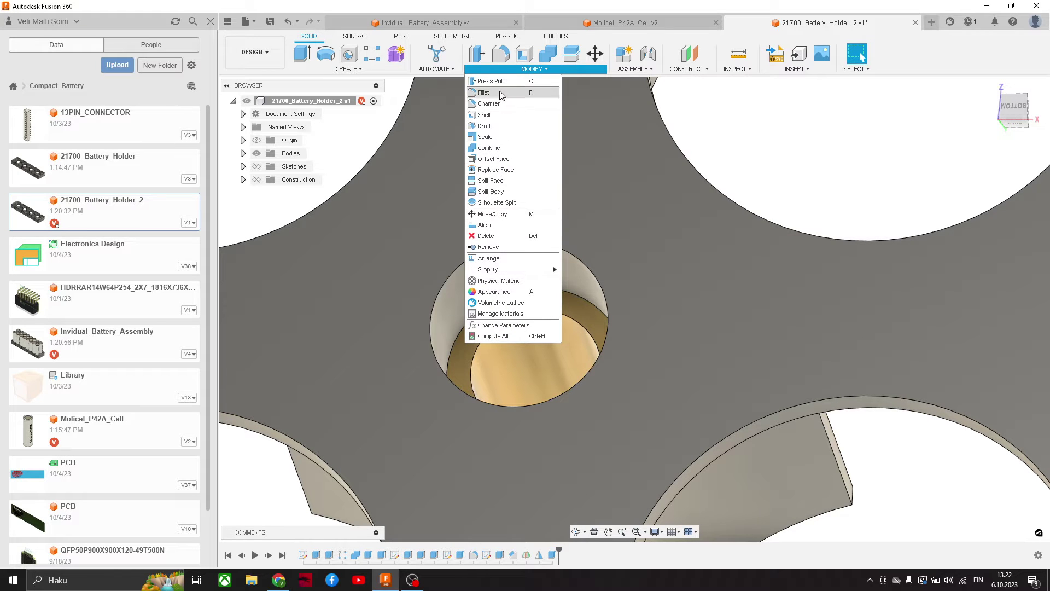
scroll(373, 219, down, 1)
middle_drag(373, 219, 414, 225)
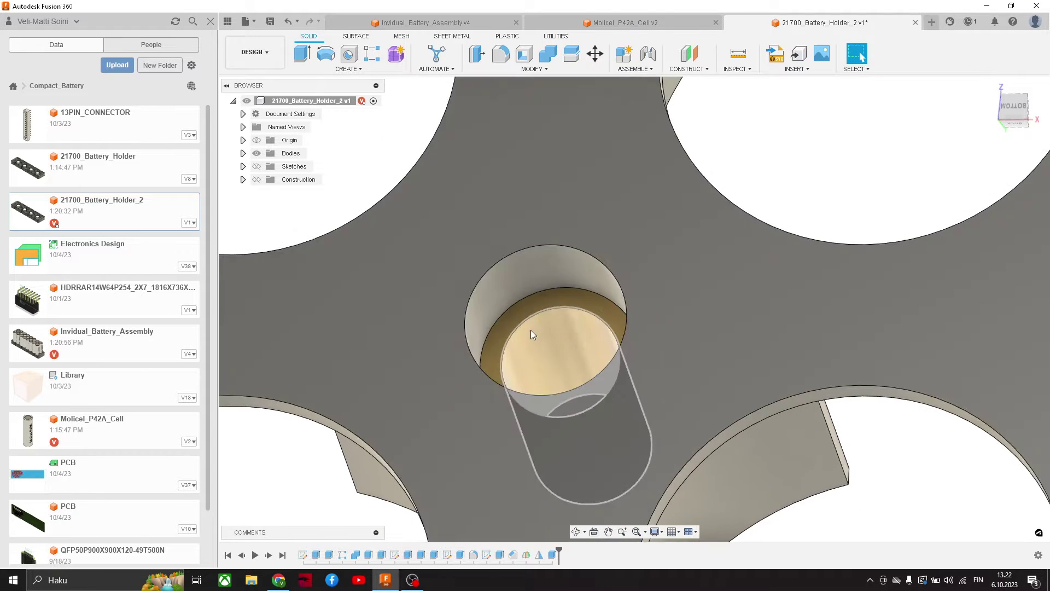
scroll(533, 331, up, 5)
click(531, 70)
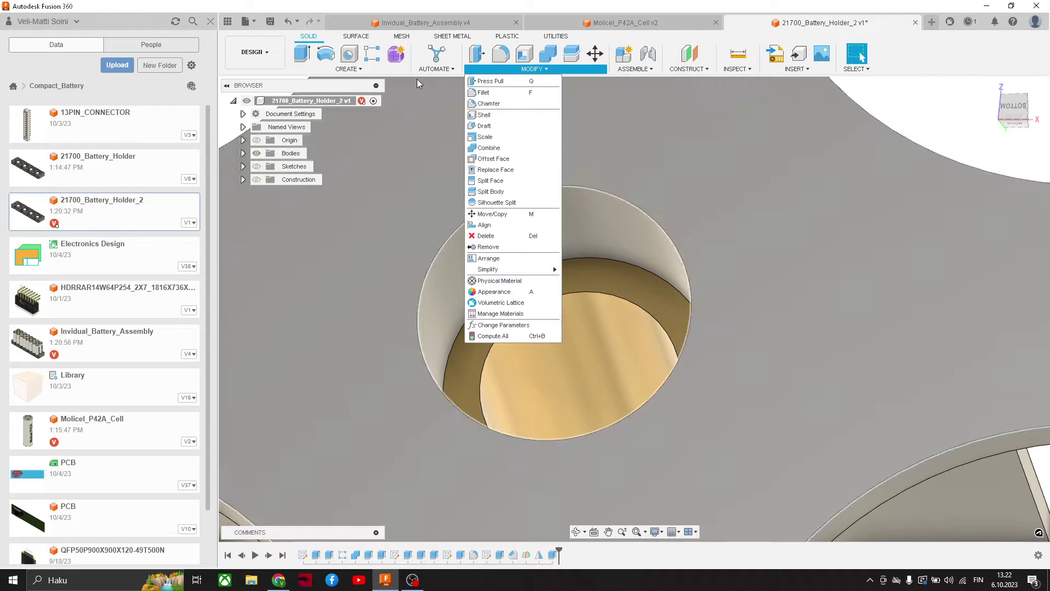
click(348, 69)
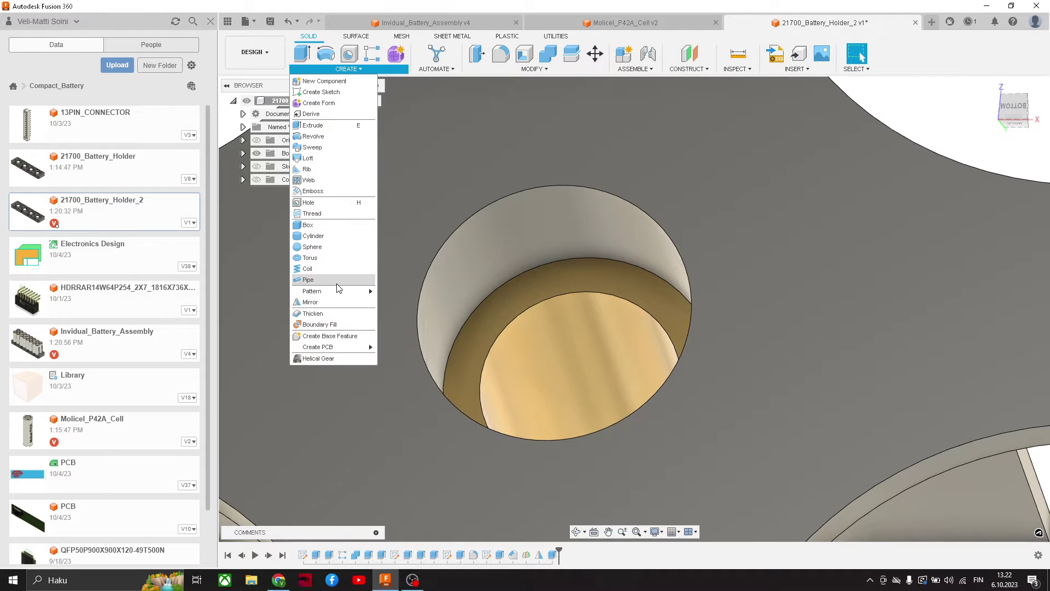
click(328, 213)
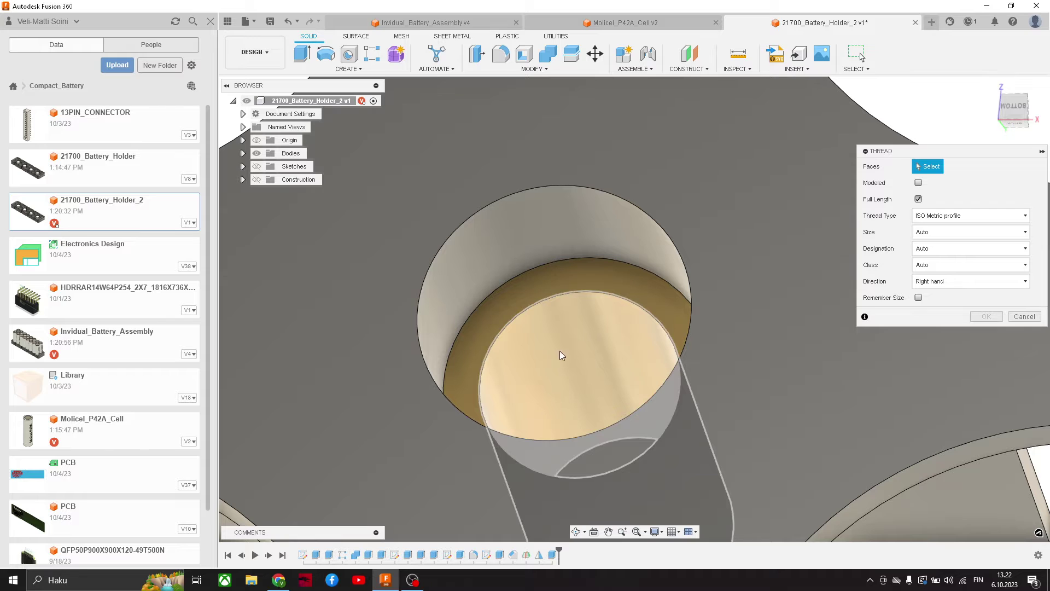
click(559, 350)
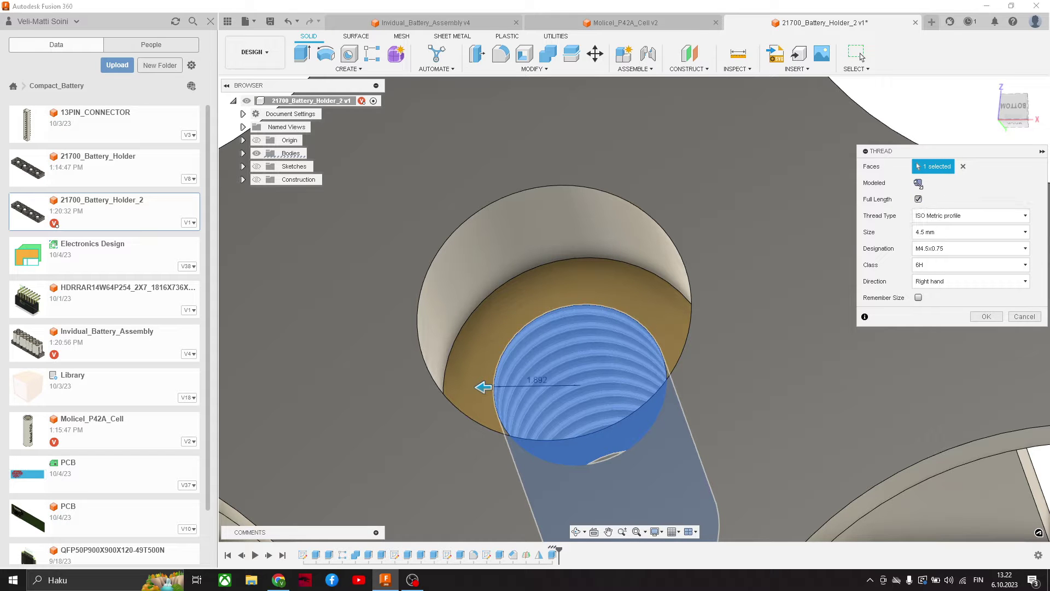
click(918, 184)
scroll(537, 366, down, 3)
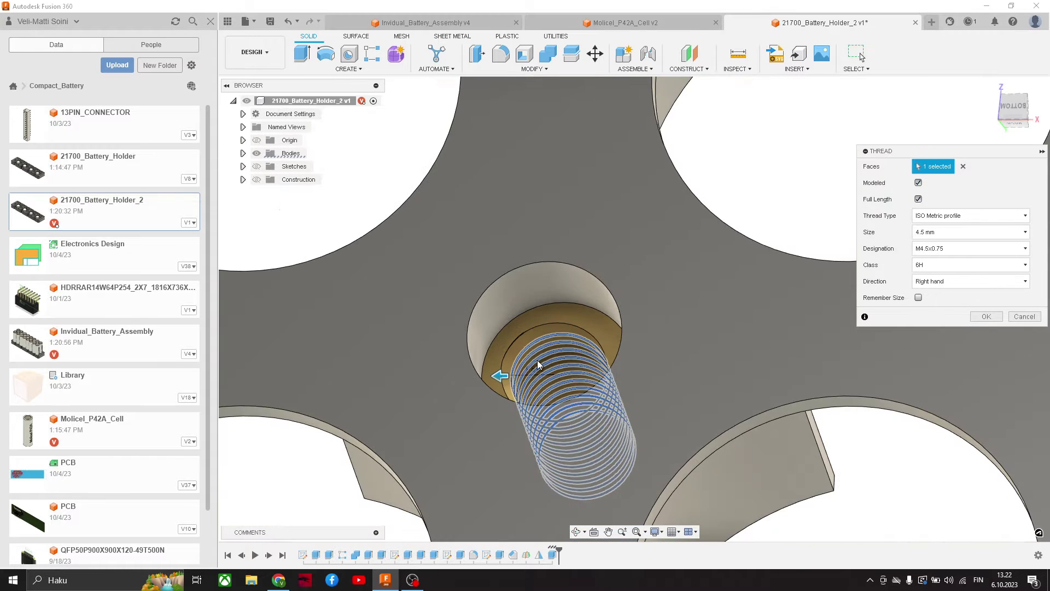
click(975, 317)
Add the same modeled, full-length M4.5x0.75 thread to the bore of the central brass insert.
scroll(606, 383, down, 3)
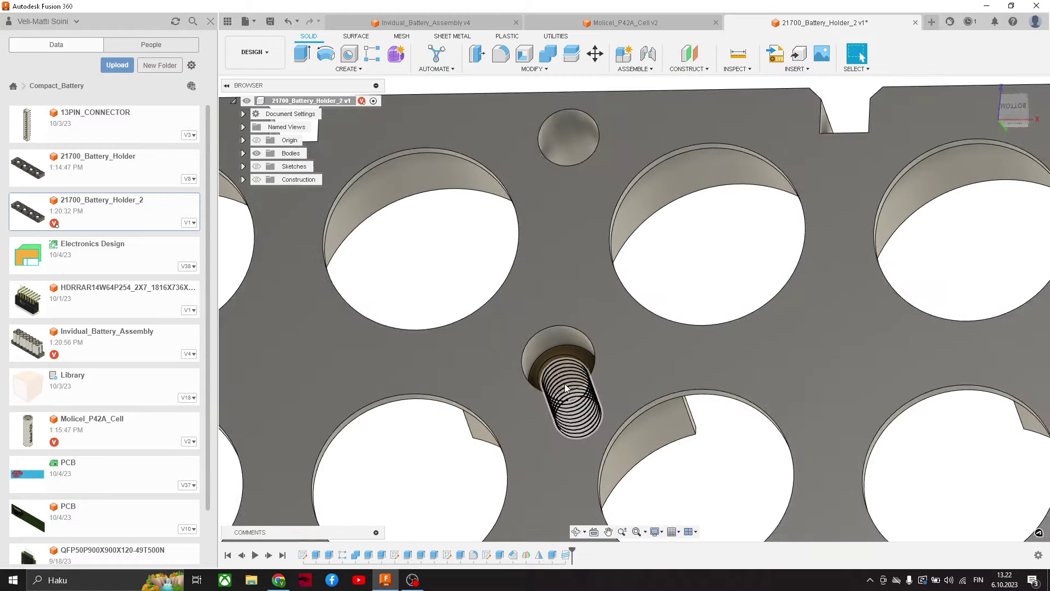
middle_drag(834, 419, 399, 348)
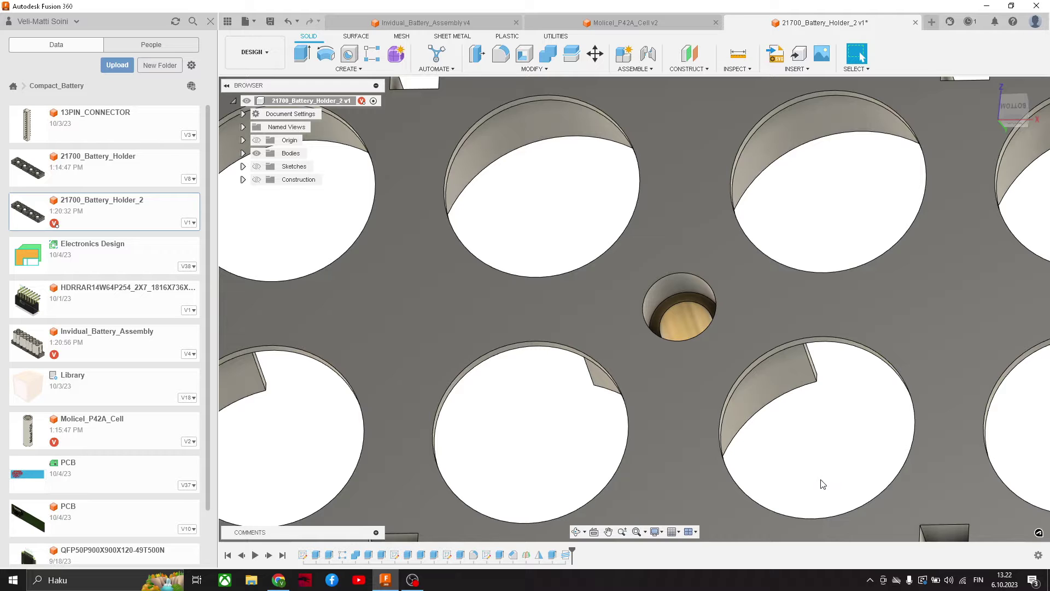
right_drag(815, 268, 815, 268)
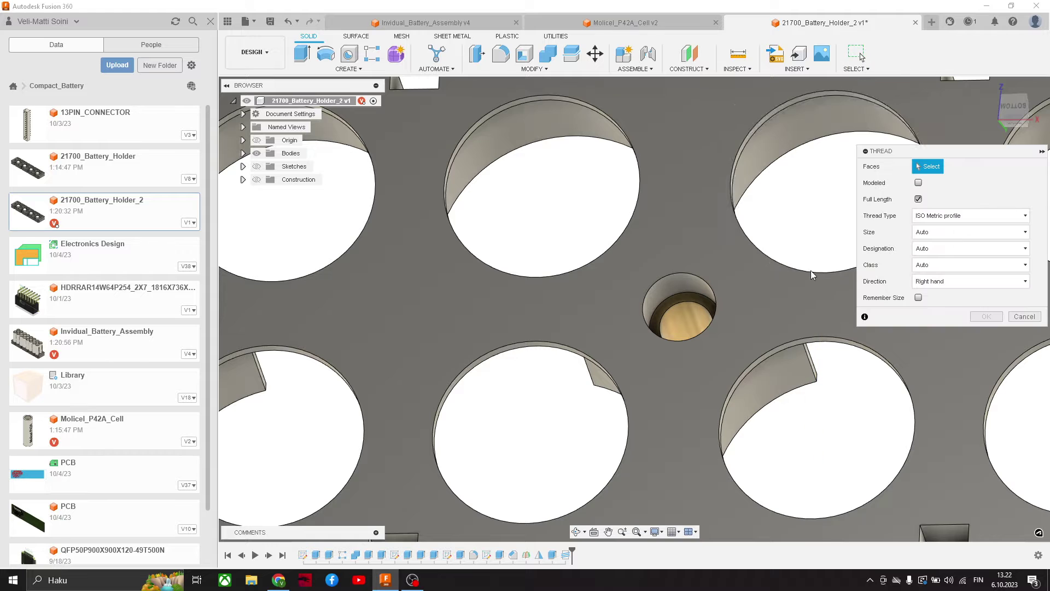
scroll(674, 318, up, 3)
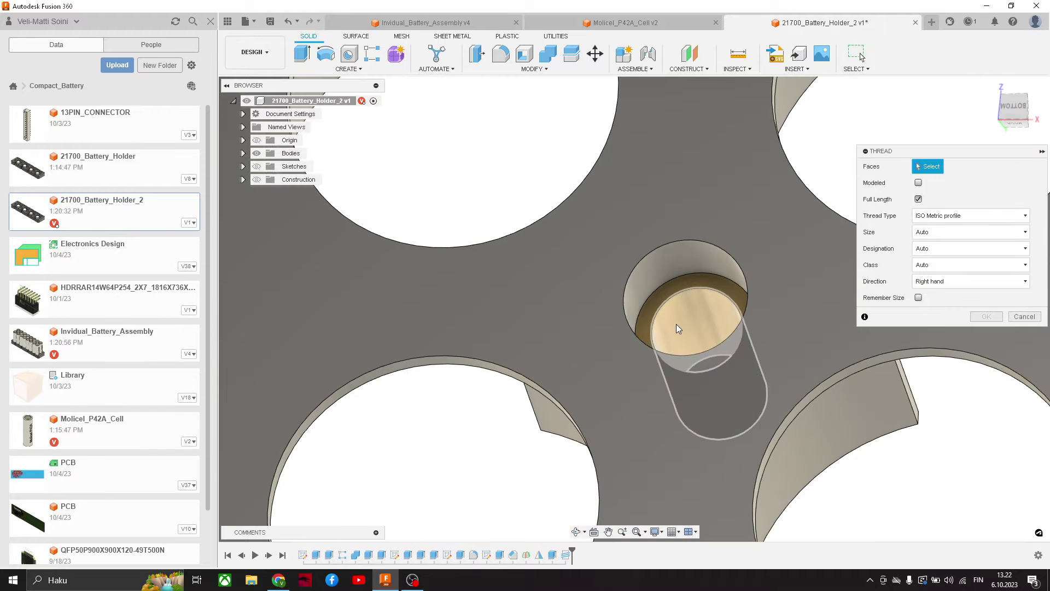
click(676, 323)
click(918, 182)
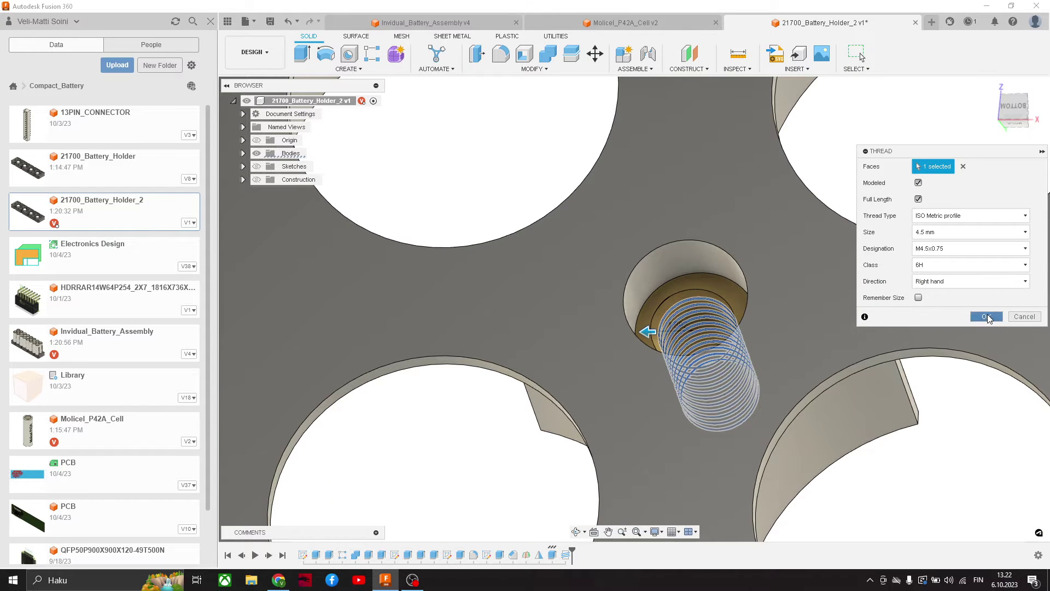
click(987, 317)
Add a modeled thread to the bore of the third brass insert, the last one still unthreaded.
scroll(916, 340, down, 5)
scroll(710, 364, up, 1)
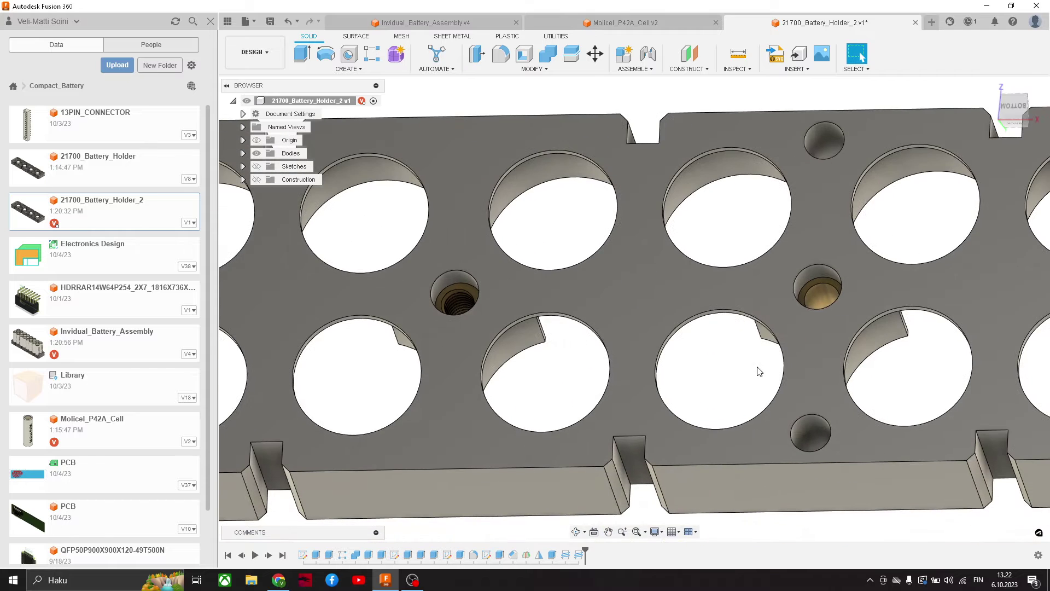
click(820, 297)
click(918, 182)
click(987, 317)
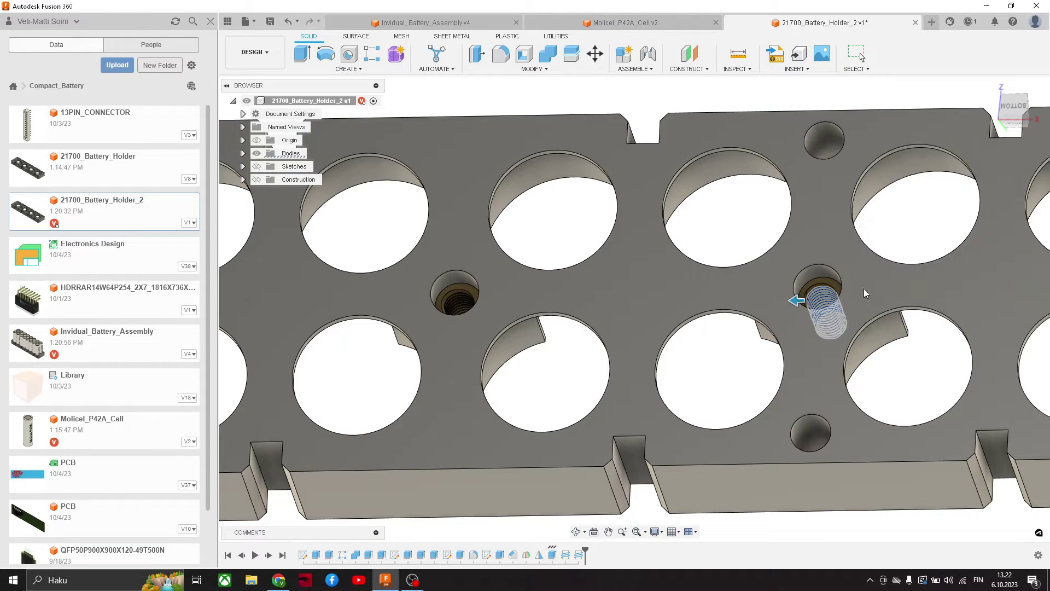
Check the three threaded inserts in the holder and save 21700_Battery_Holder_2 as a new version.
scroll(864, 288, down, 10)
shift+middle_drag(674, 312, 708, 287)
scroll(802, 292, up, 3)
scroll(807, 297, up, 1)
shift+middle_drag(807, 297, 784, 303)
scroll(783, 304, down, 3)
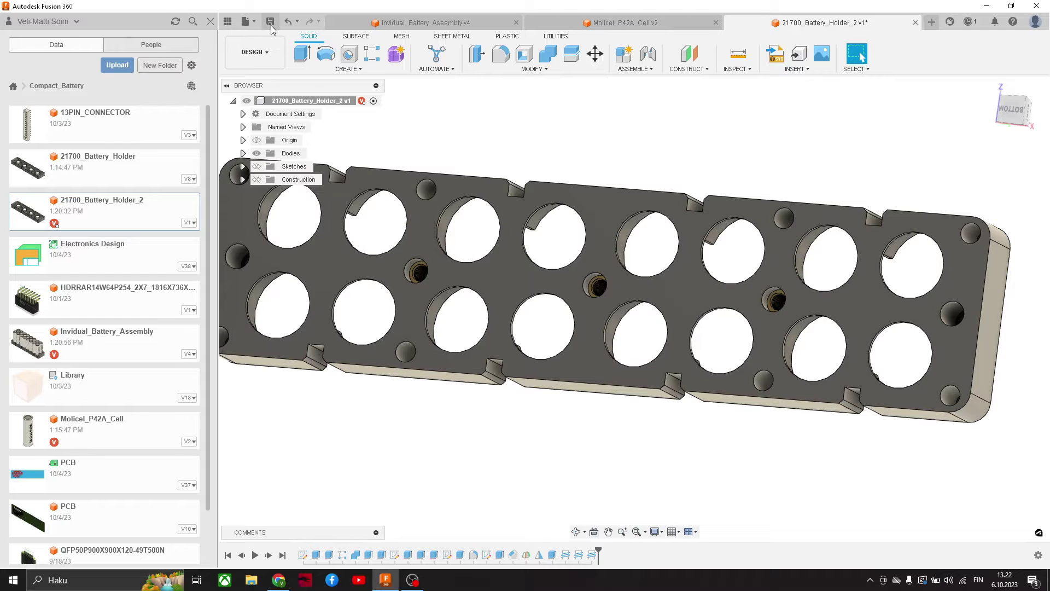
key(ctrl+s)
click(528, 308)
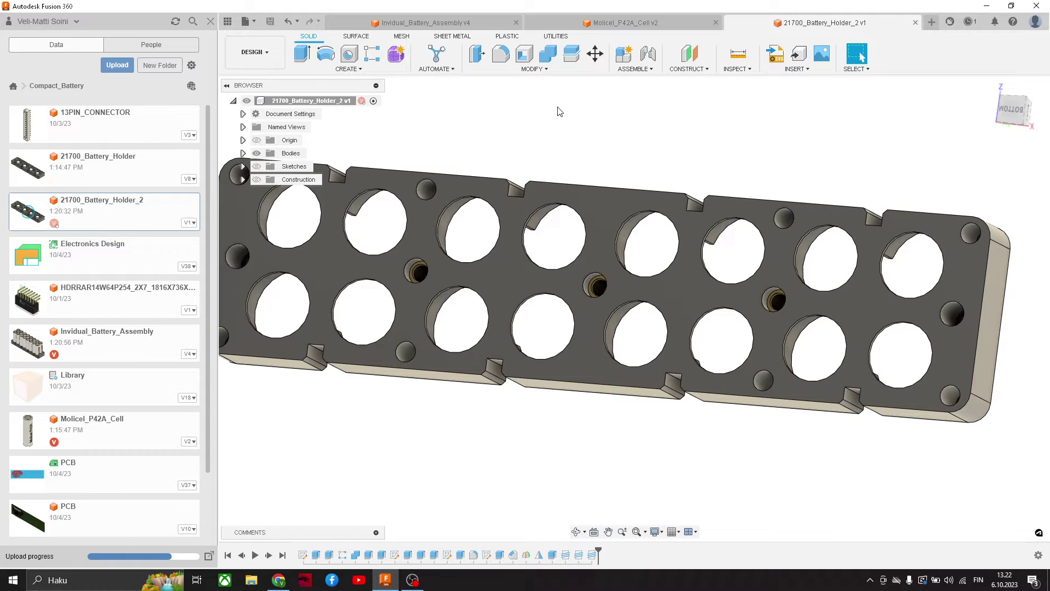
Insert 21700_Battery_Holder_2 into the Invidual_Battery_Assembly design and move it 90 mm away from the battery cells.
scroll(559, 191, down, 1)
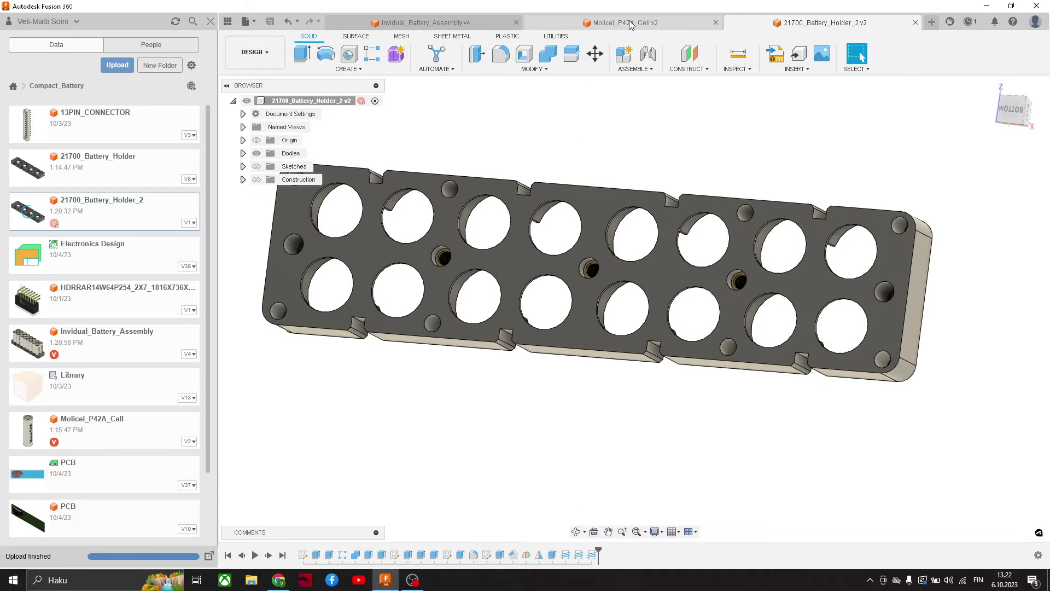
click(425, 22)
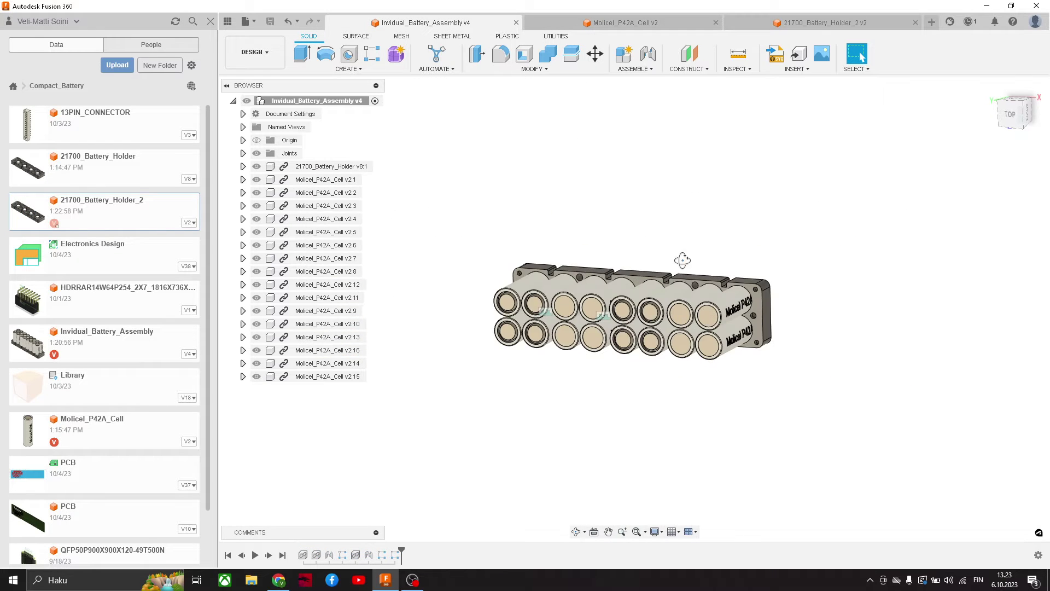
shift+middle_drag(682, 260, 742, 259)
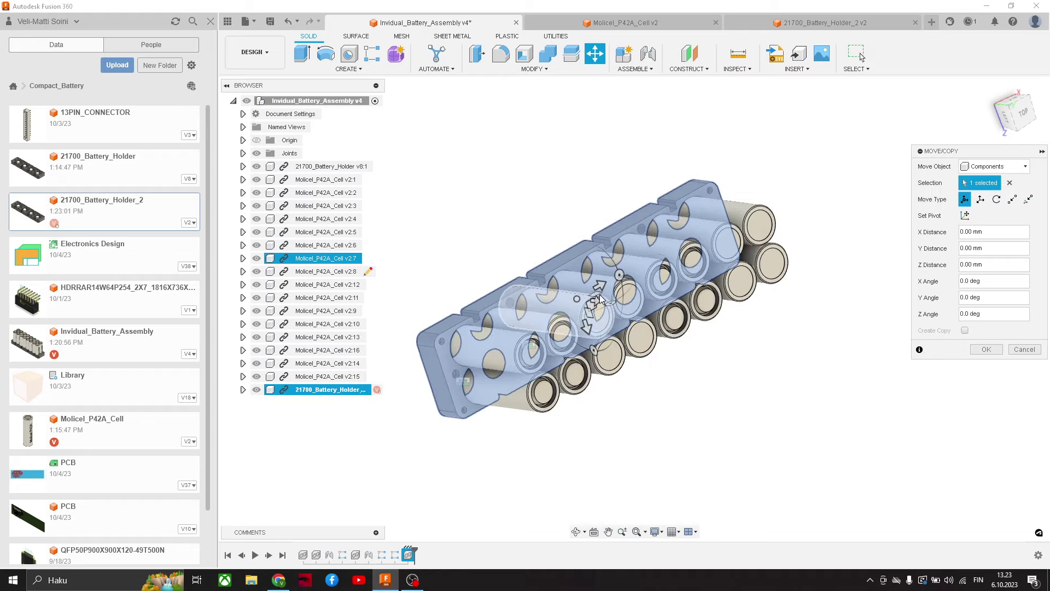
drag(600, 298, 524, 179)
click(985, 349)
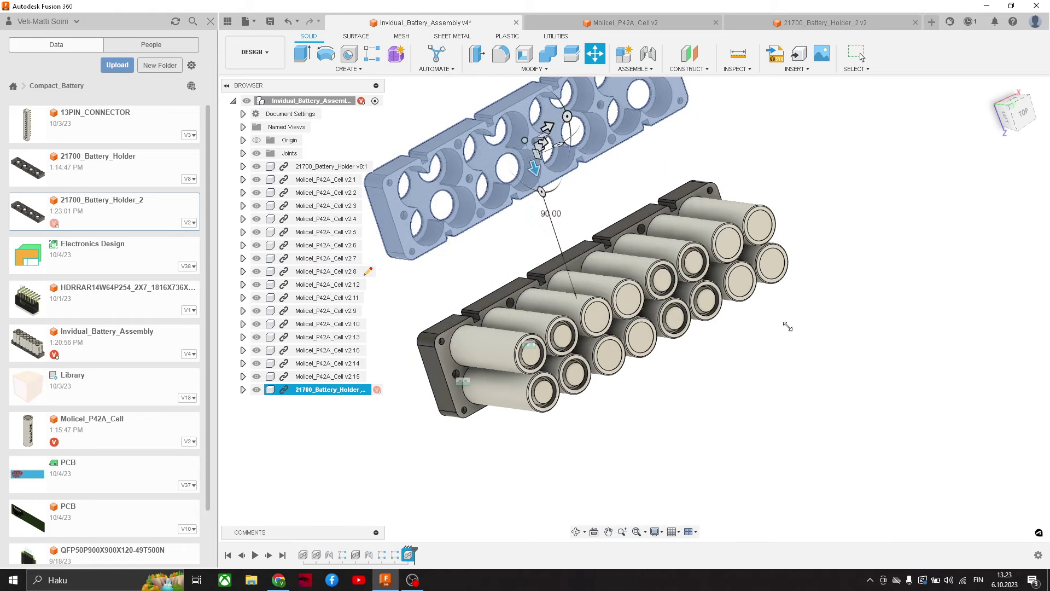
Joint an end cell pocket of the inserted second holder to the open end of its matching Molicel cell.
middle_drag(661, 290, 771, 330)
shift+middle_drag(633, 296, 576, 261)
scroll(547, 246, up, 5)
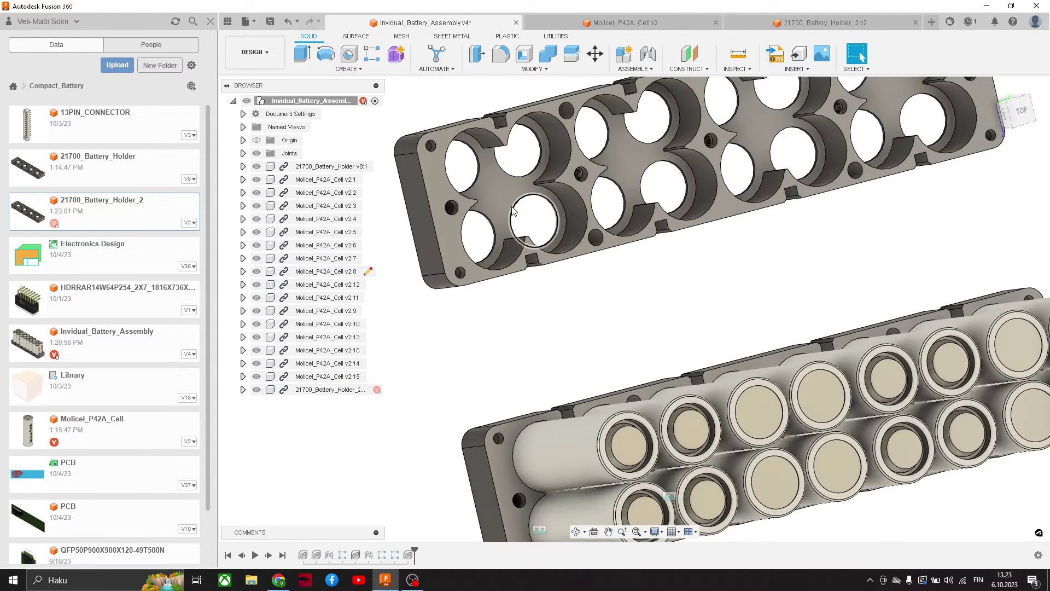
key(j)
click(441, 182)
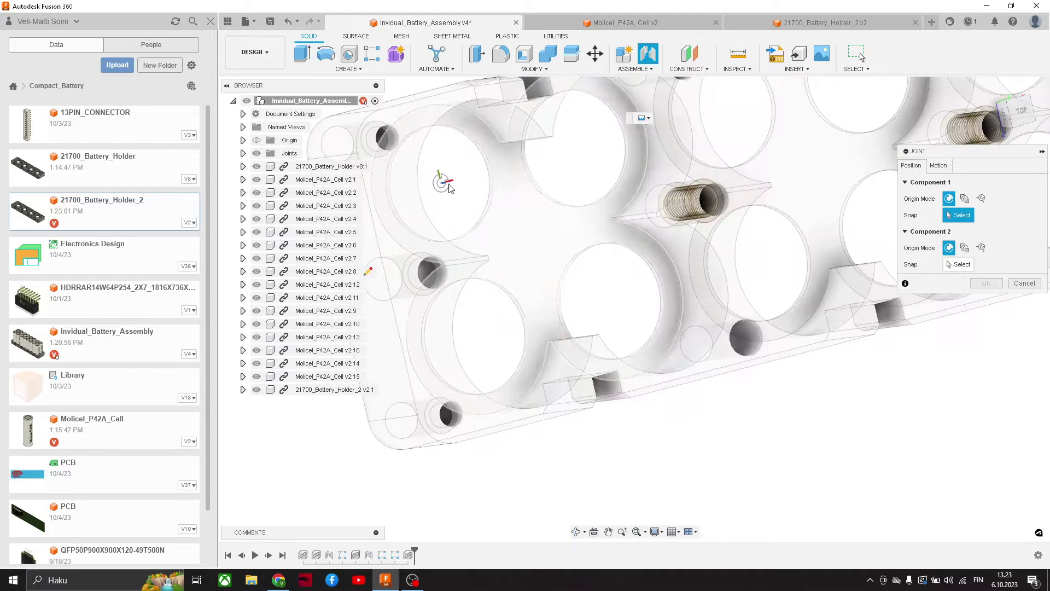
scroll(636, 328, down, 3)
middle_drag(820, 464, 708, 298)
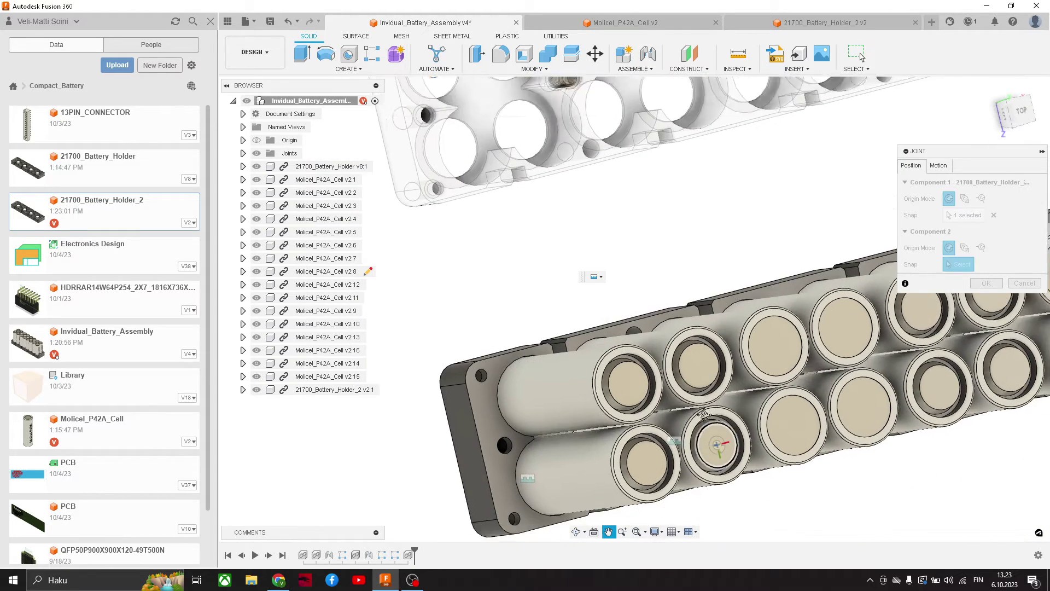
scroll(633, 448, up, 5)
click(634, 359)
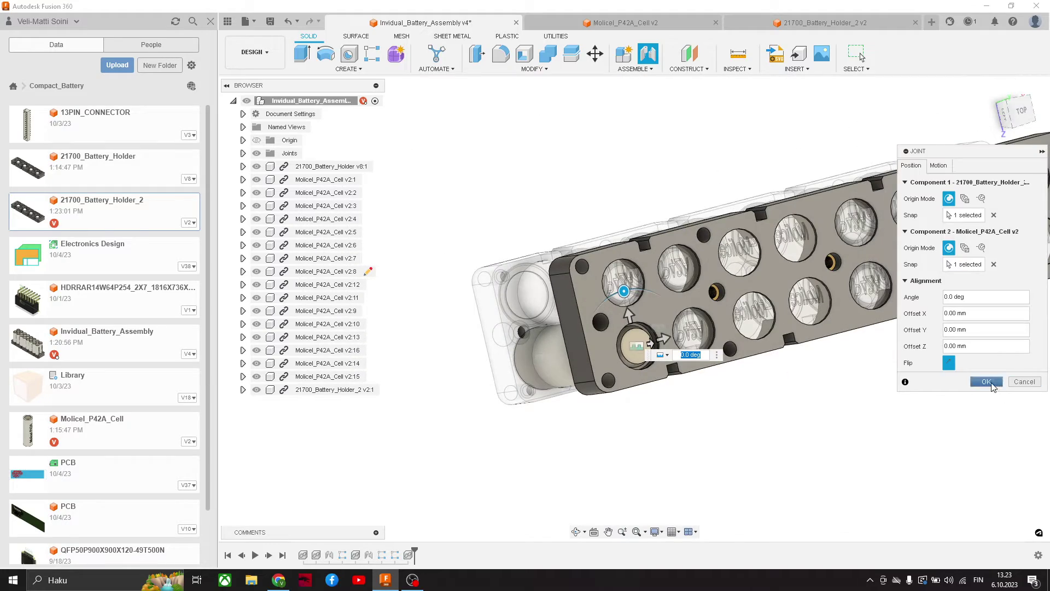
click(985, 381)
Measure the distance from the counterbore seat in the first holder's middle-row hole to the brass insert's face in the second holder.
scroll(661, 287, up, 5)
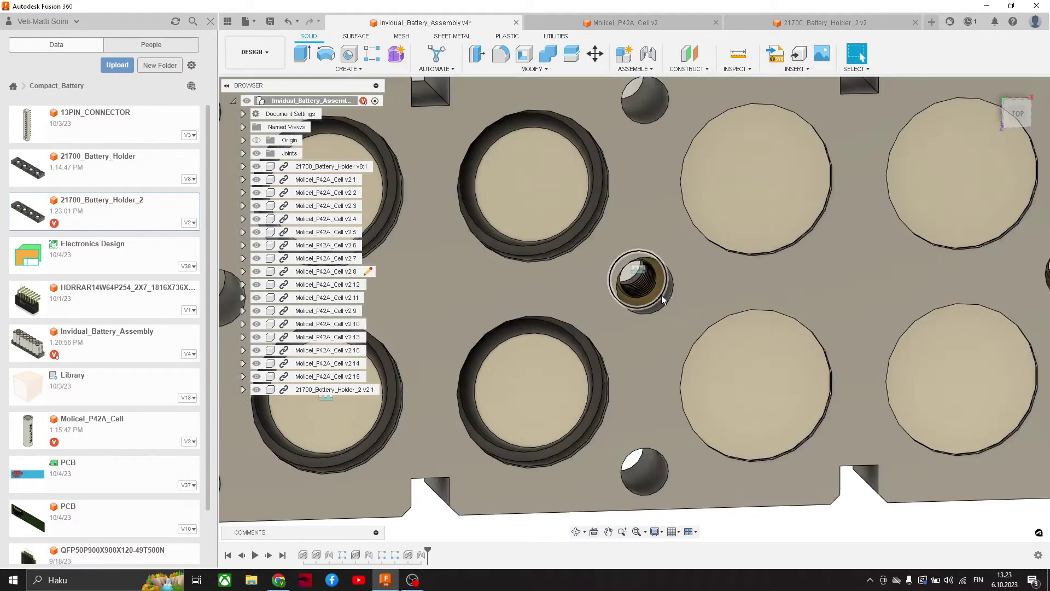
shift+middle_drag(662, 295, 629, 265)
scroll(671, 291, down, 5)
shift+middle_drag(786, 323, 710, 334)
scroll(630, 355, up, 10)
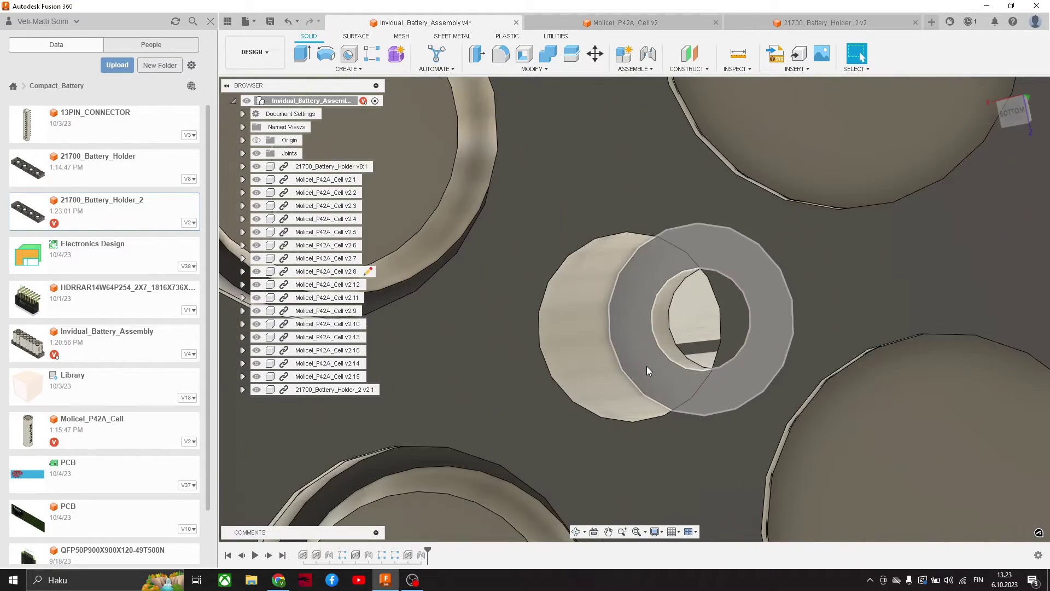
key(i)
click(651, 356)
scroll(648, 360, down, 10)
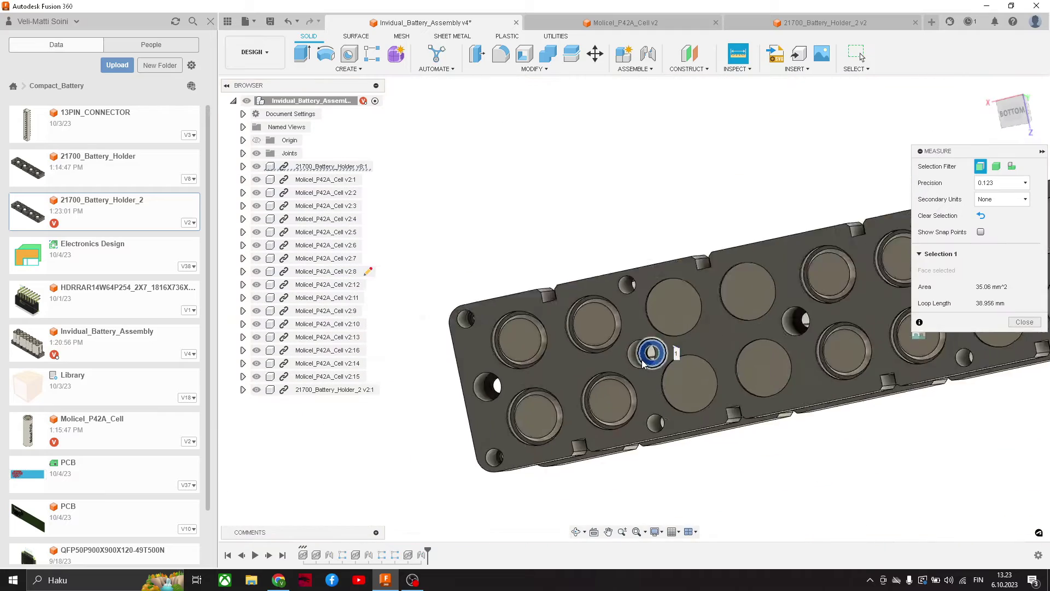
scroll(642, 361, down, 4)
shift+middle_drag(757, 371, 620, 358)
scroll(868, 405, up, 4)
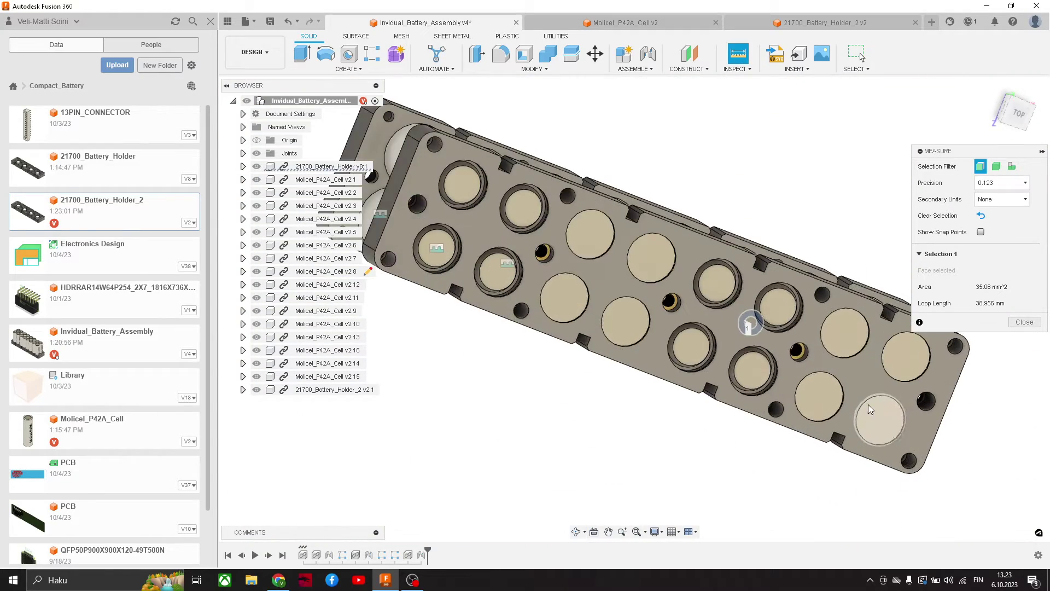
scroll(804, 362, up, 10)
click(794, 361)
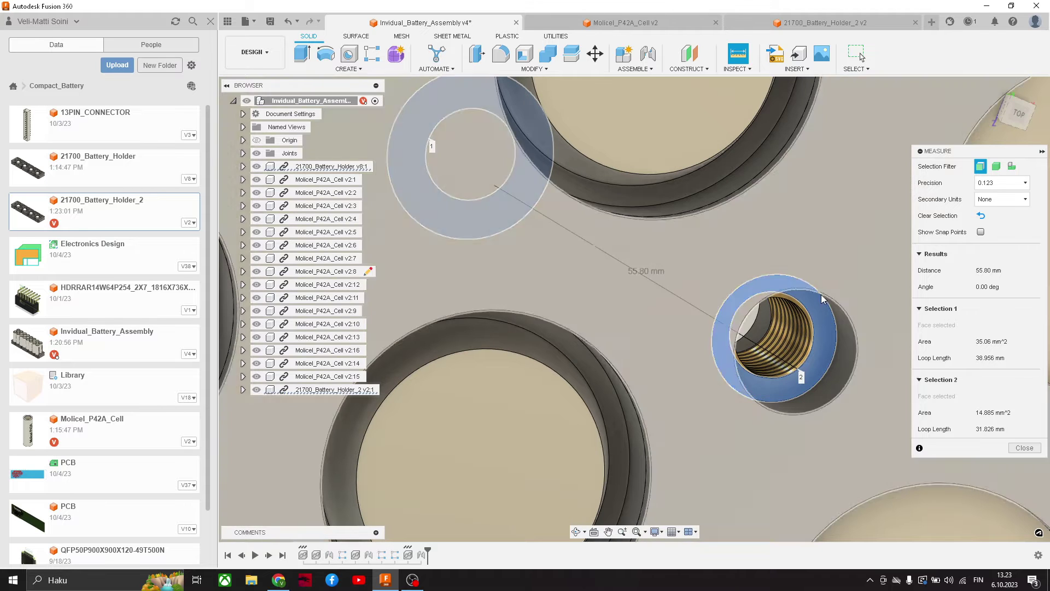
scroll(780, 362, down, 4)
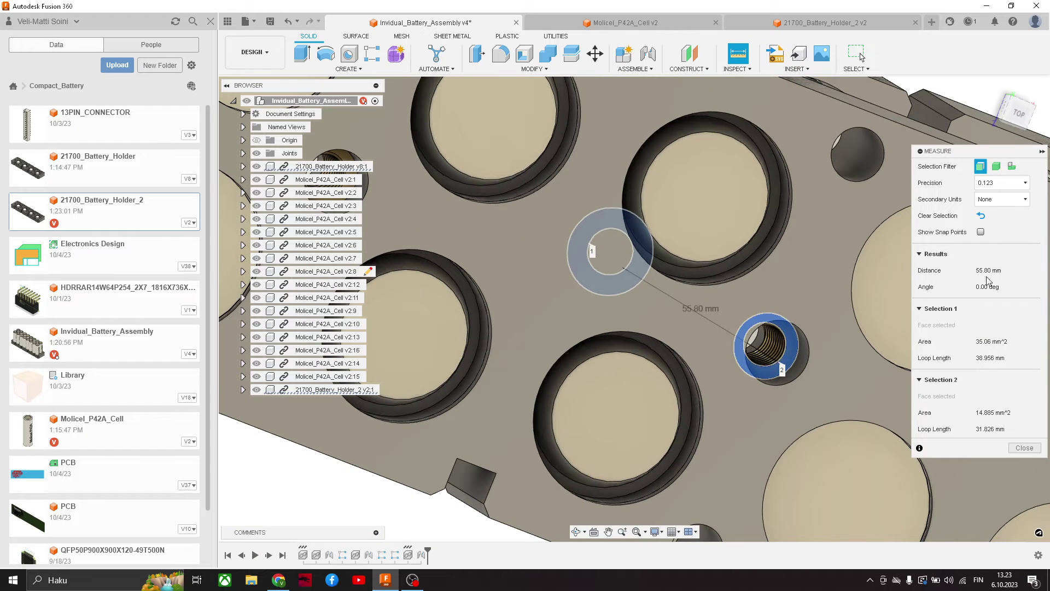
scroll(772, 339, down, 6)
key(Escape)
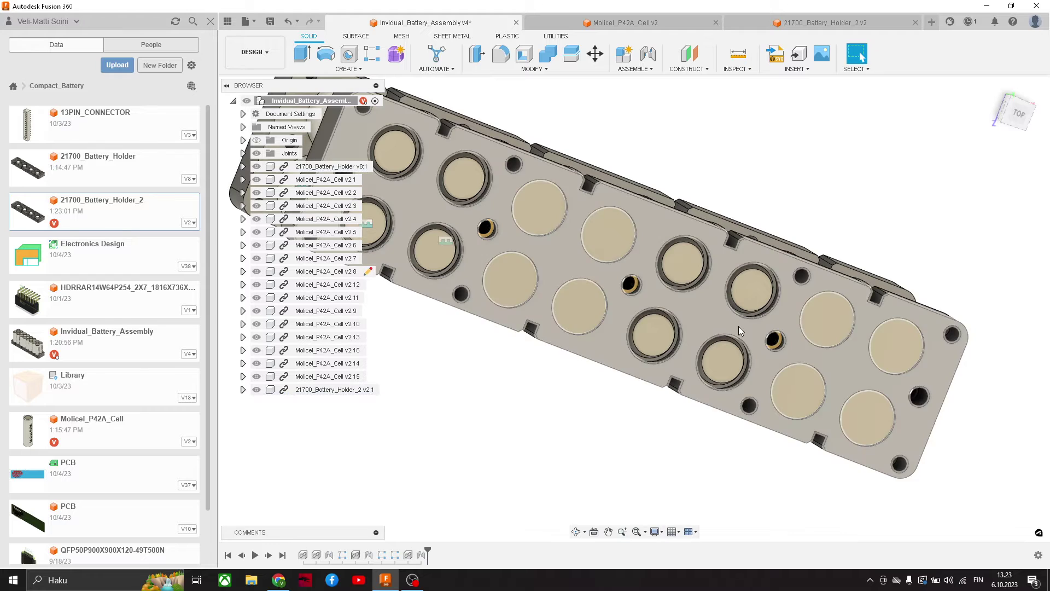
Create a new design and sketch an 8 mm diameter circle centred on the origin of the horizontal plane.
shift+middle_drag(738, 326, 788, 345)
click(933, 22)
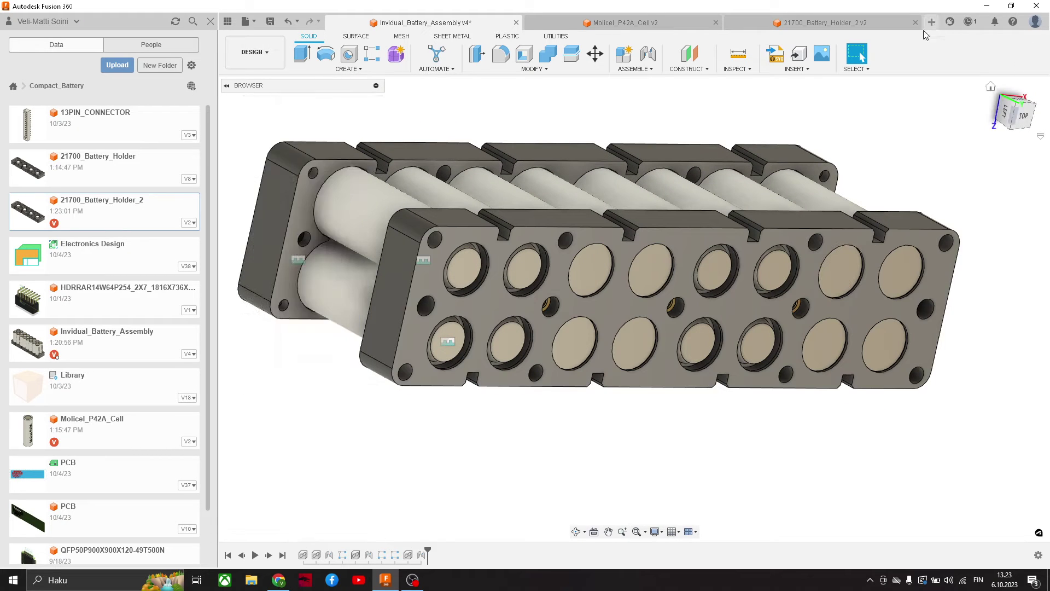
click(639, 342)
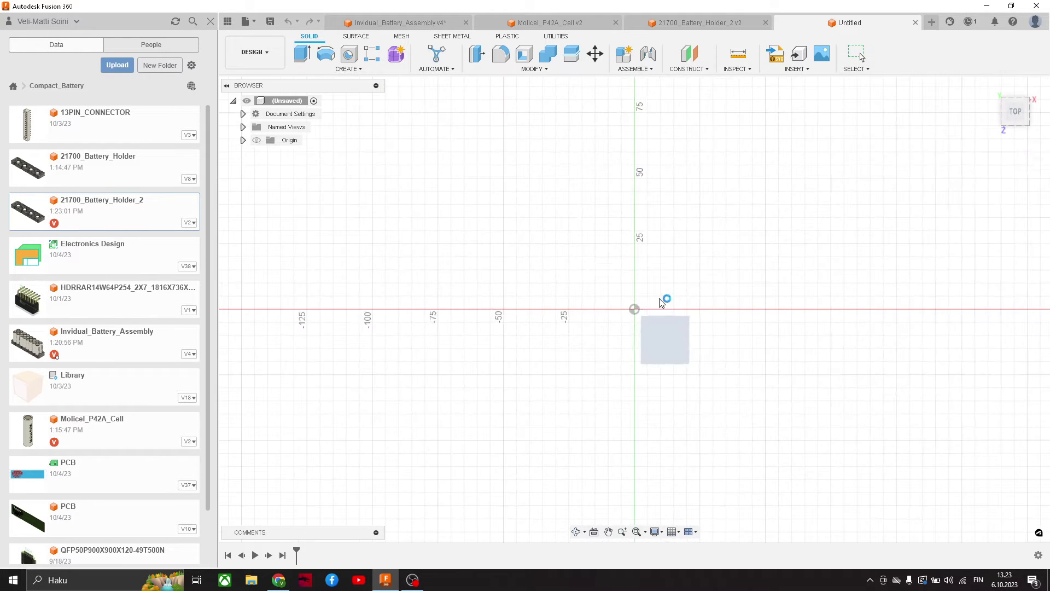
click(634, 309)
click(635, 343)
key(d)
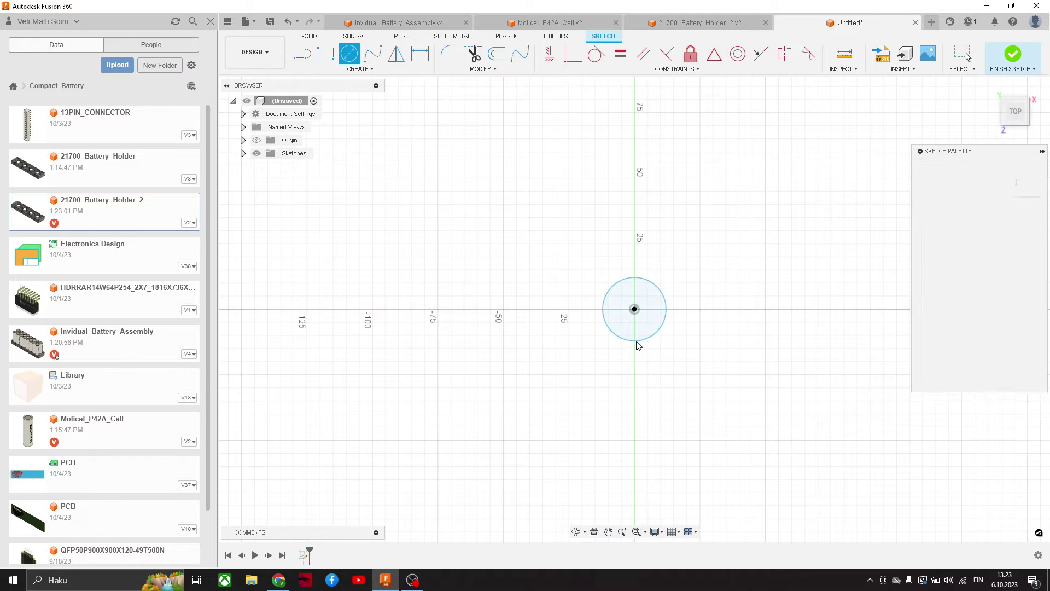
click(637, 341)
click(693, 370)
key(Return)
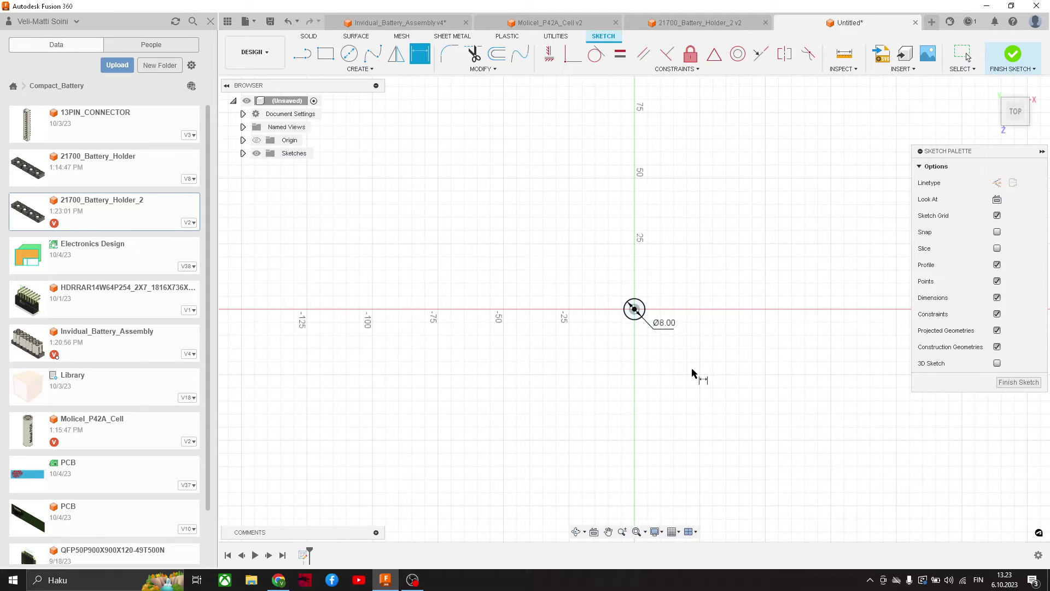
Add a concentric circle with a 4 mm diameter inside the 8 mm circle.
scroll(675, 311, up, 5)
key(c)
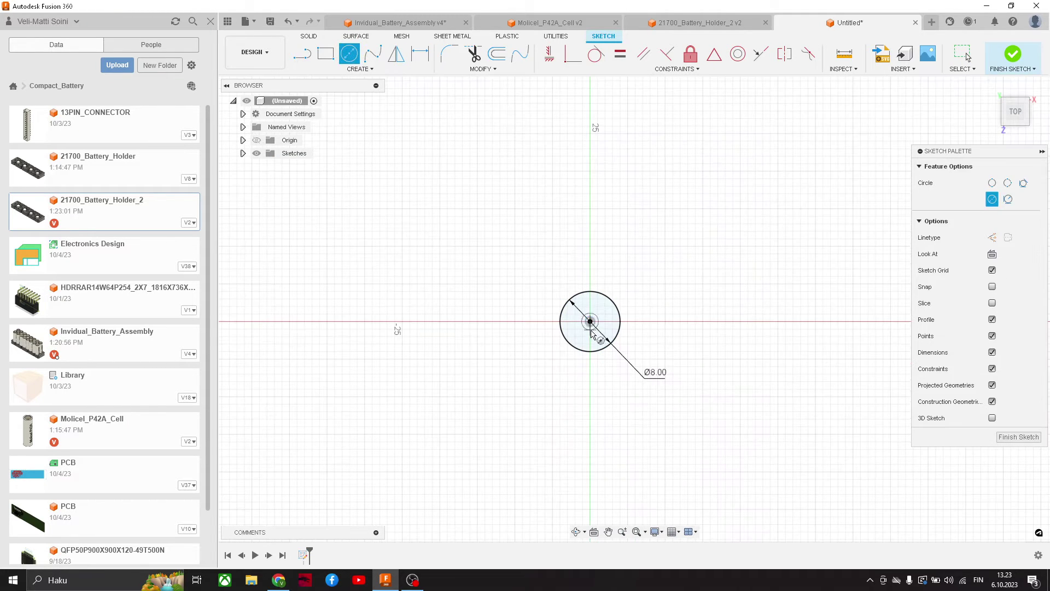
click(591, 339)
key(d)
click(605, 328)
click(716, 356)
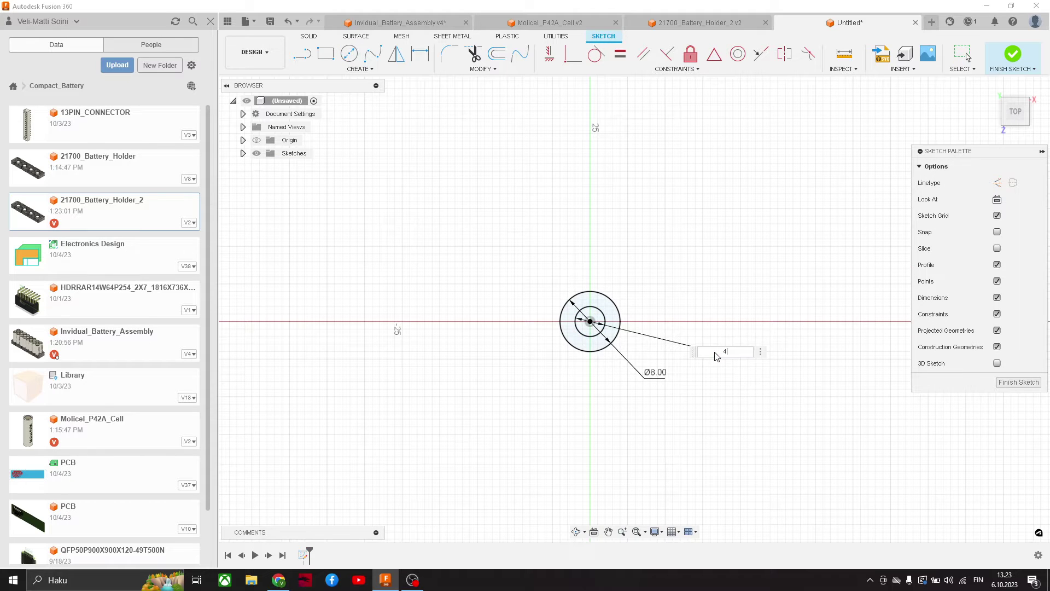
Extrude both the ring and the inner circle profiles 5 mm as a new body to form the screw head.
key(e)
click(605, 303)
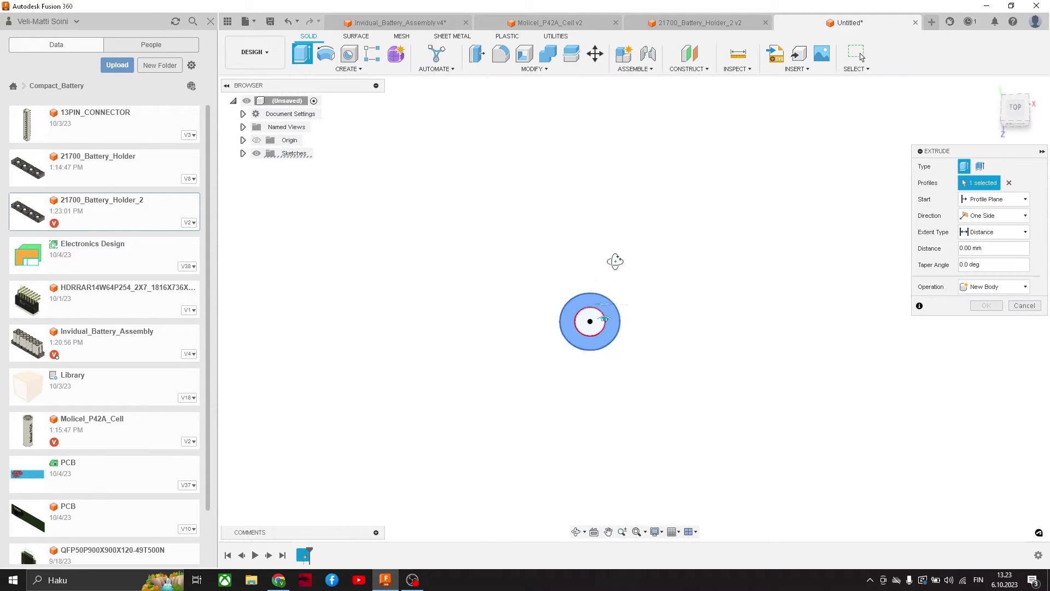
drag(602, 312, 585, 285)
click(589, 318)
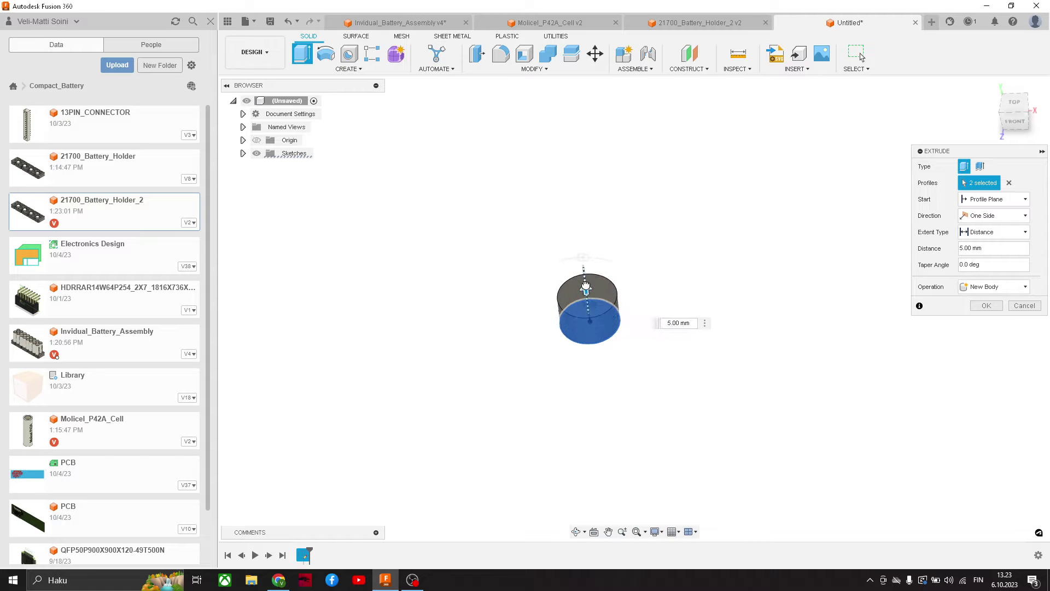
click(984, 305)
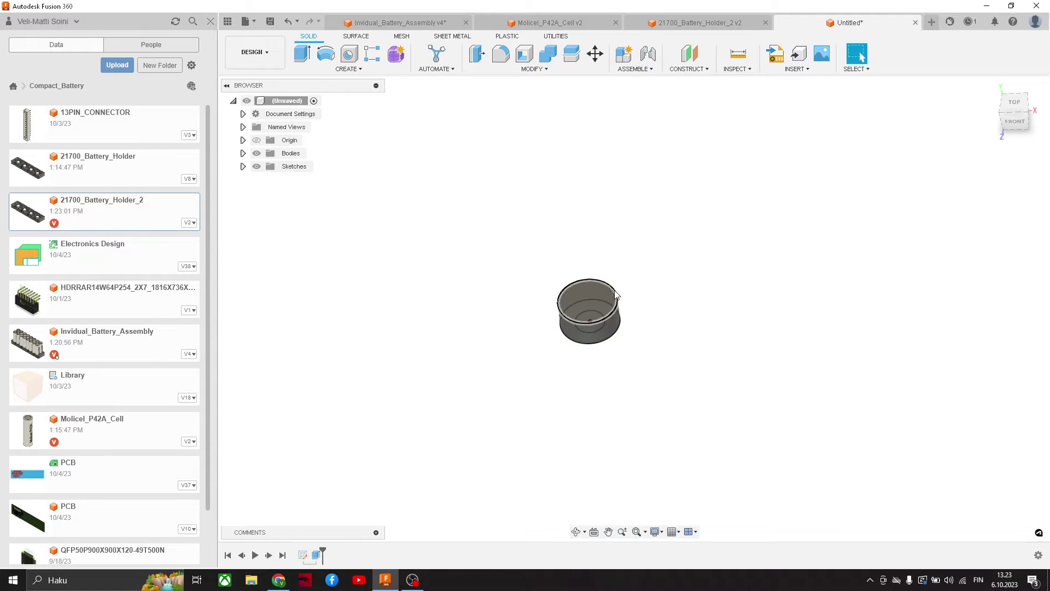
Sketch a 4 mm diameter circle centred on the upper face of the screw head.
key(c)
click(602, 288)
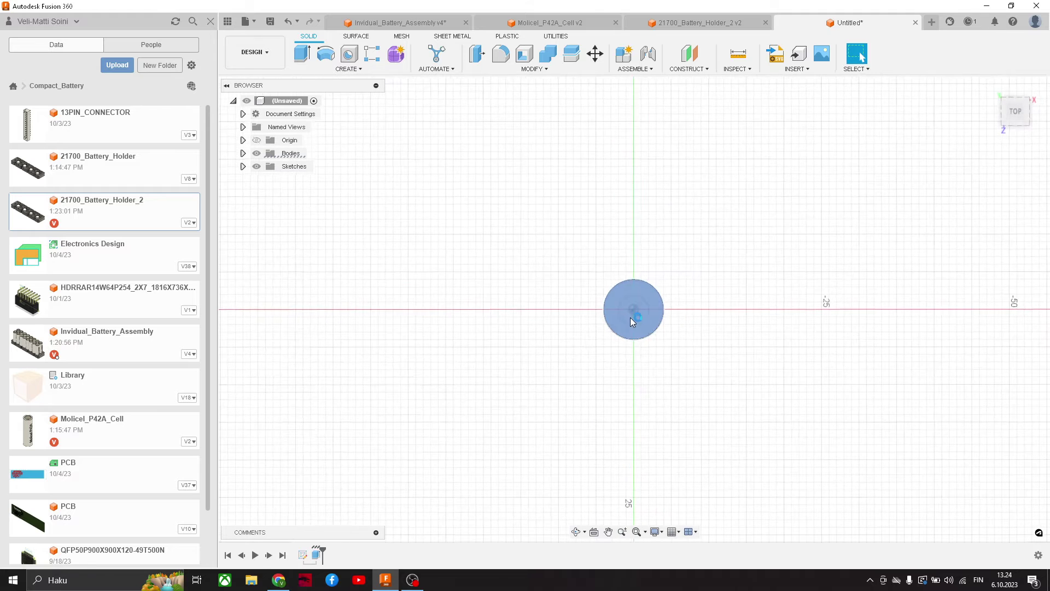
click(634, 322)
key(d)
click(635, 322)
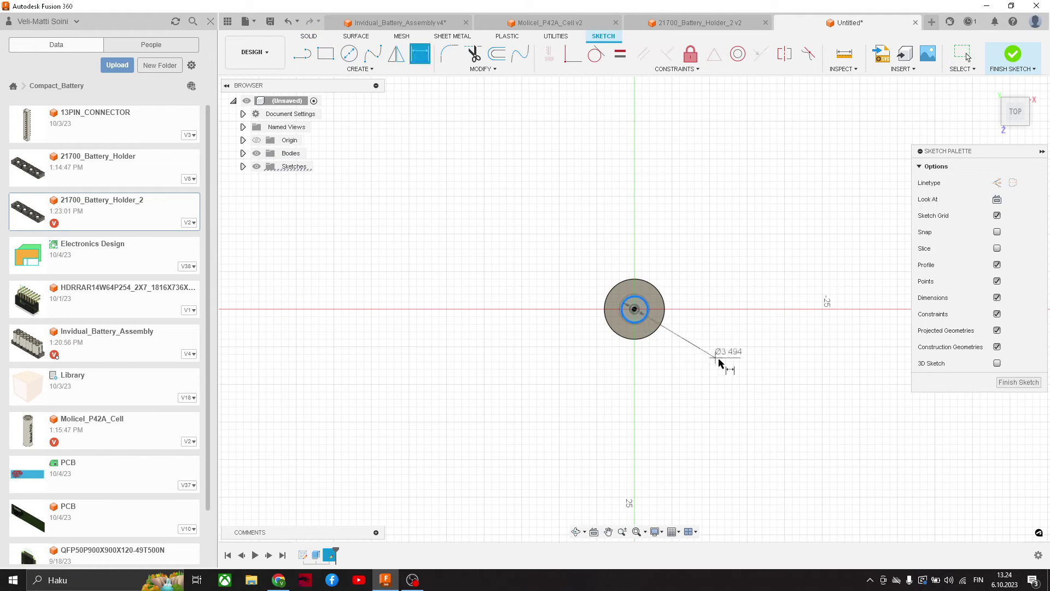
click(719, 360)
text(4e)
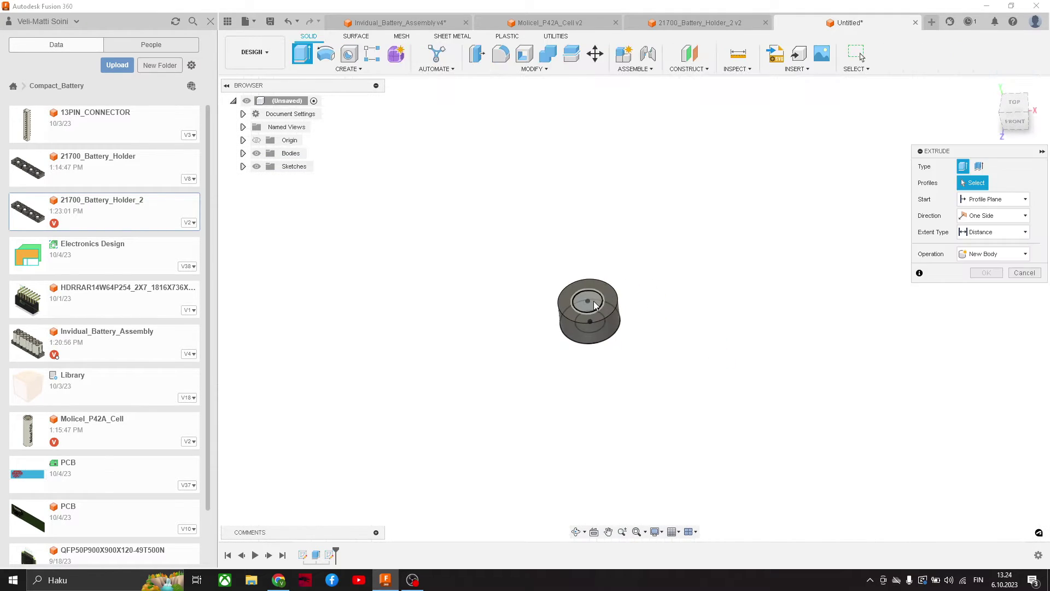
Extrude the 4 mm circle 55 mm, joined to the head as the screw shank, and hide Sketch1 and Sketch2.
click(583, 295)
drag(583, 295, 569, 146)
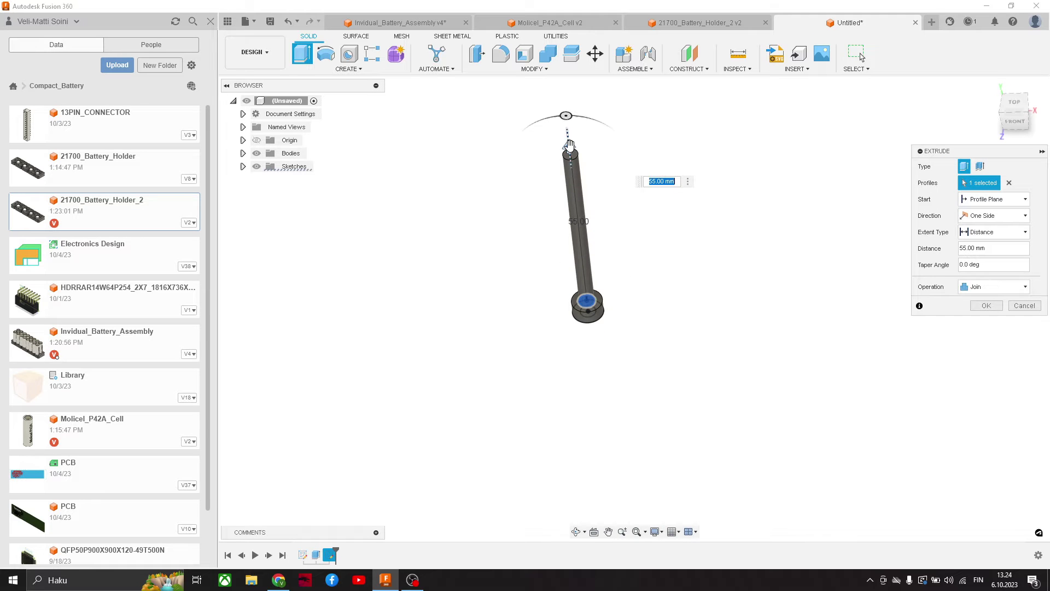
key(Return)
shift+middle_drag(689, 307, 648, 230)
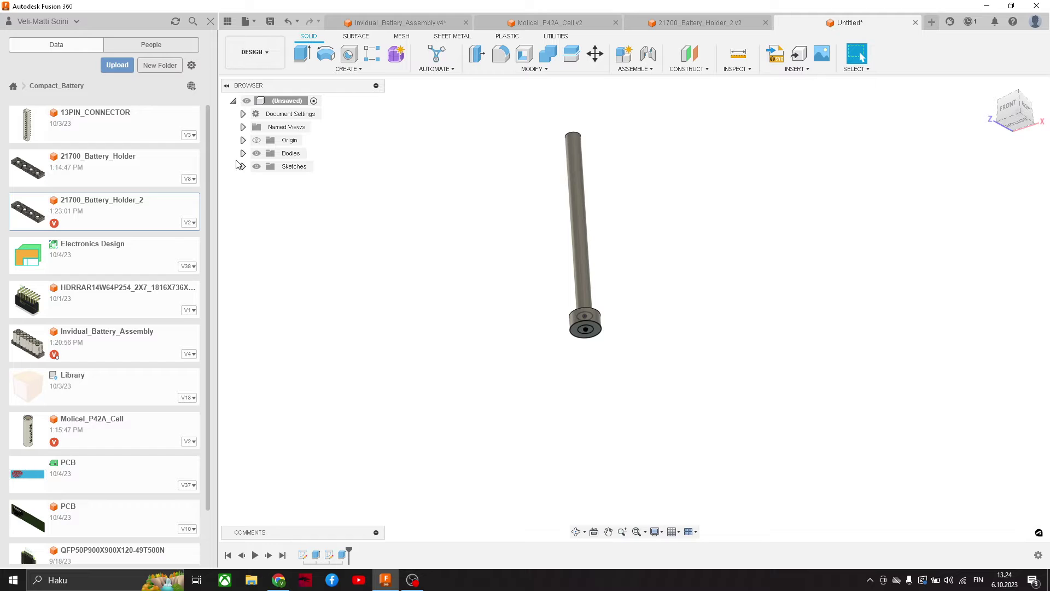
Sketch a circumscribed hexagon about 4.08 mm across flats, centred on the outer end face of the screw head.
shift+middle_drag(666, 353, 651, 326)
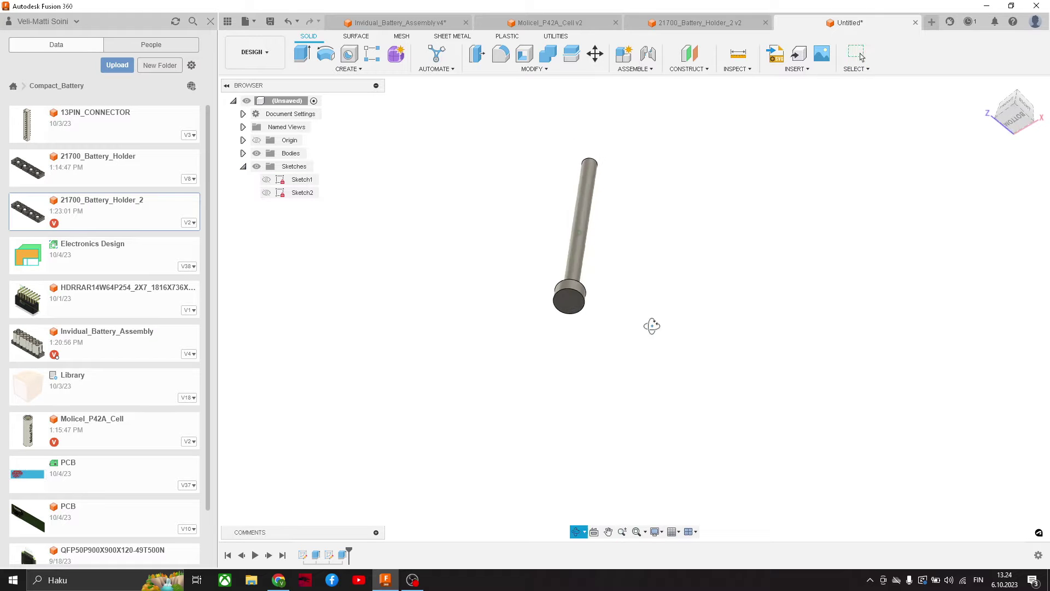
scroll(569, 300, up, 2)
click(577, 308)
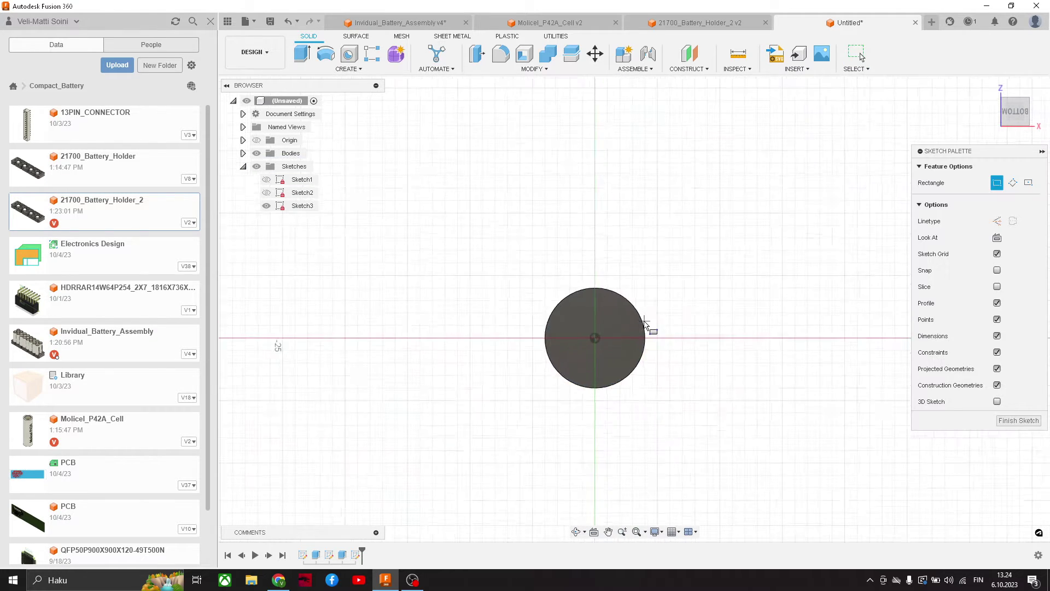
scroll(650, 330, up, 3)
click(361, 69)
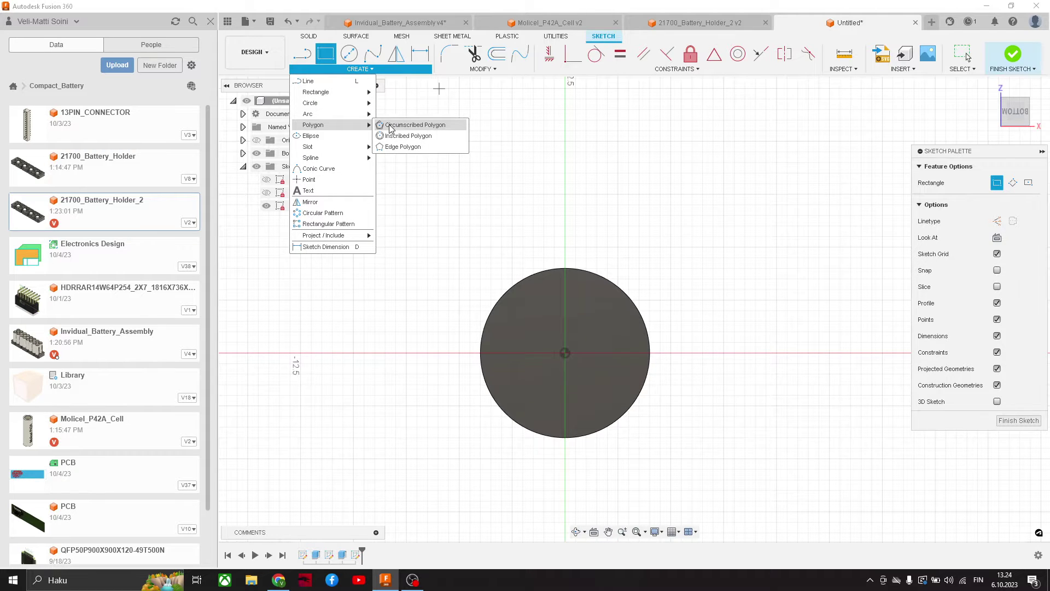
click(390, 125)
scroll(616, 336, up, 3)
click(539, 366)
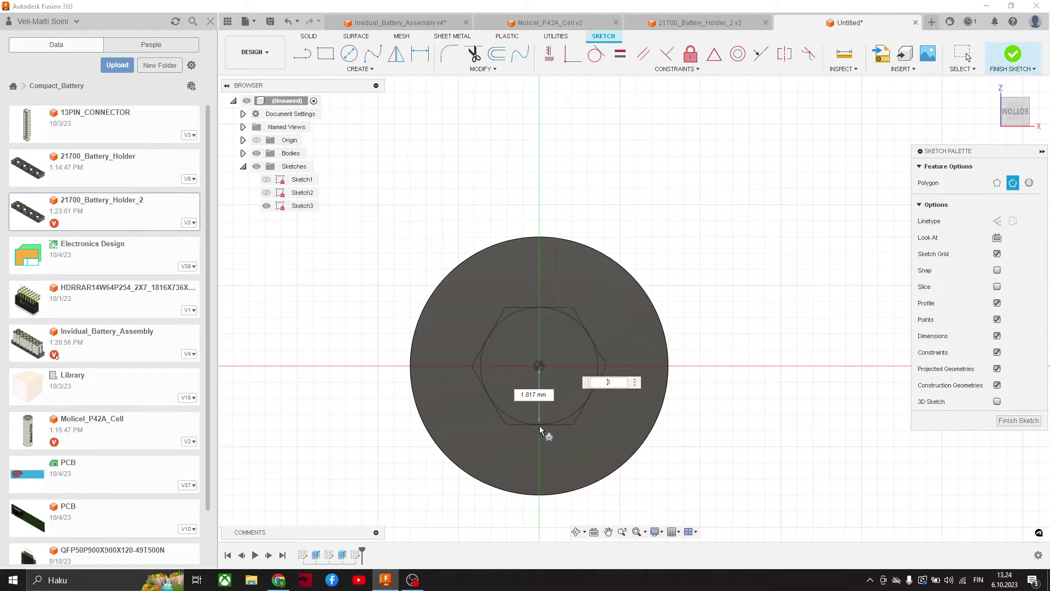
click(539, 432)
key(Escape)
Dimension the hexagon to 4 mm across flats and finish the sketch.
key(d)
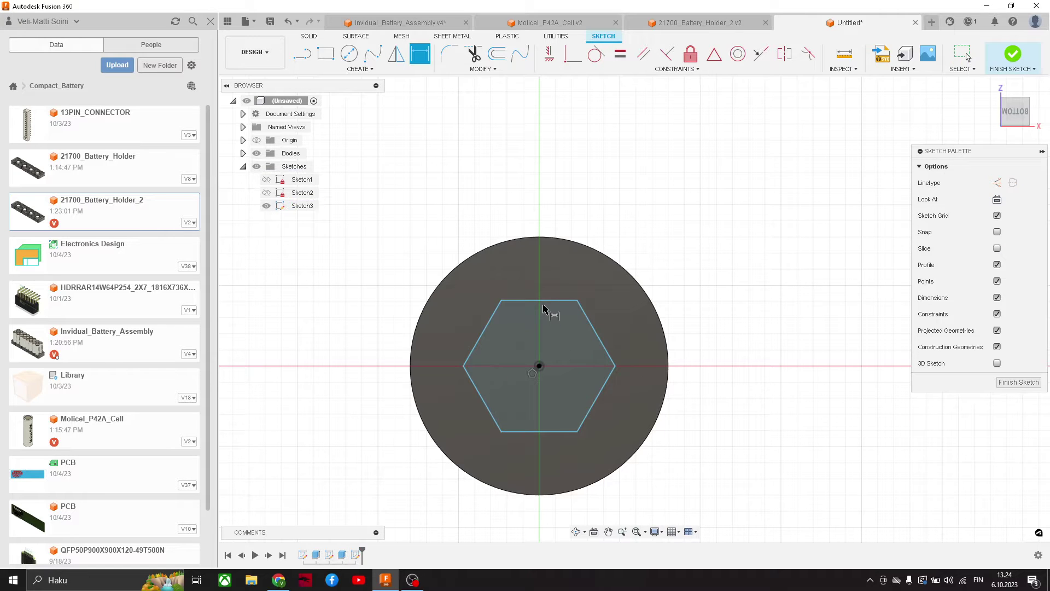
click(575, 391)
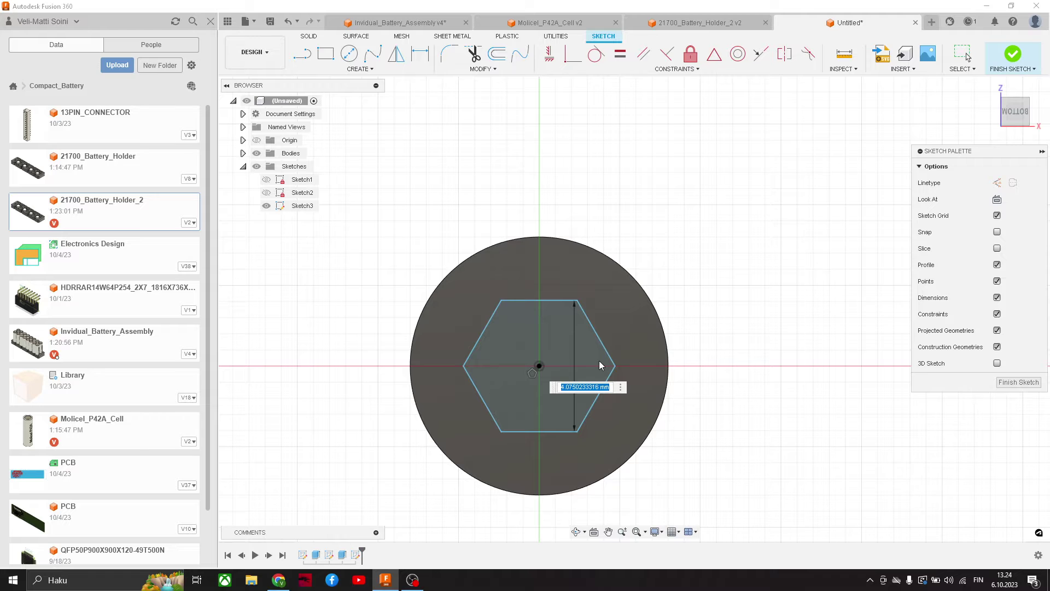
text(4)
key(Return)
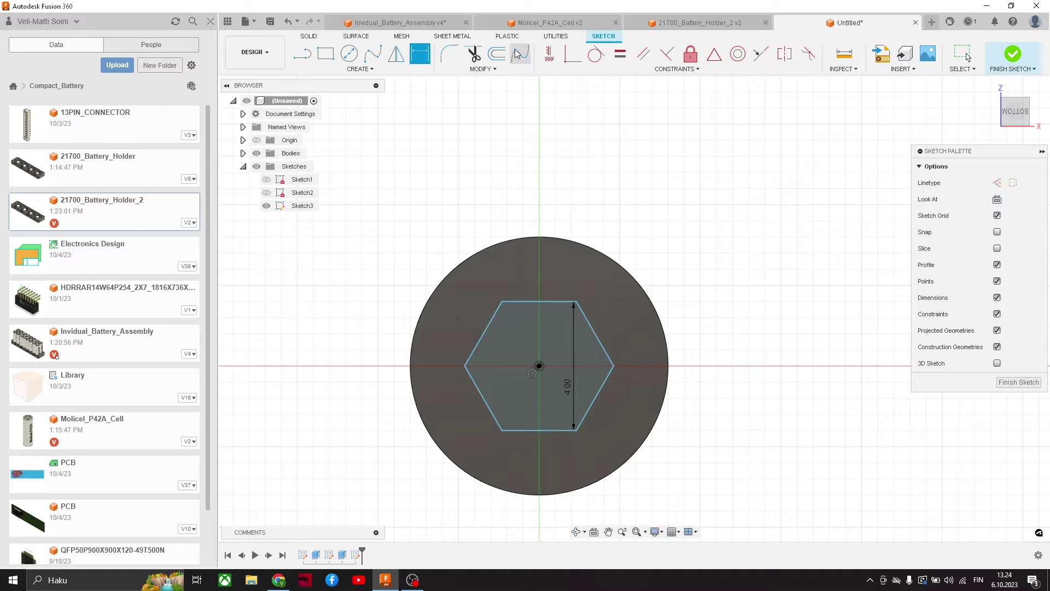
scroll(670, 268, down, 3)
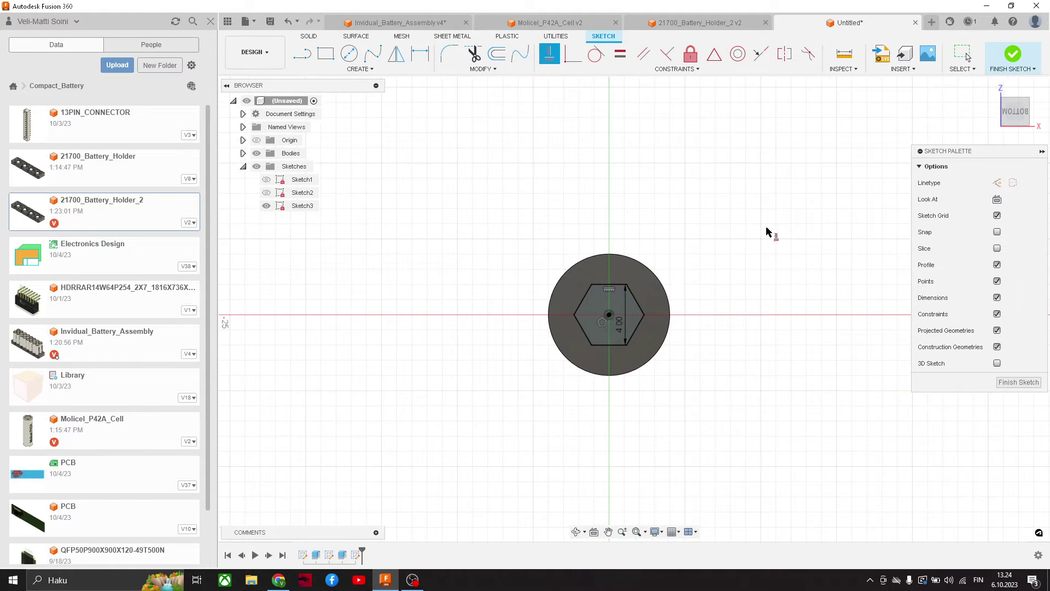
click(1012, 56)
Extrude the hexagon profile -2 mm into the screw head as the hex socket and hide Sketch3.
key(e)
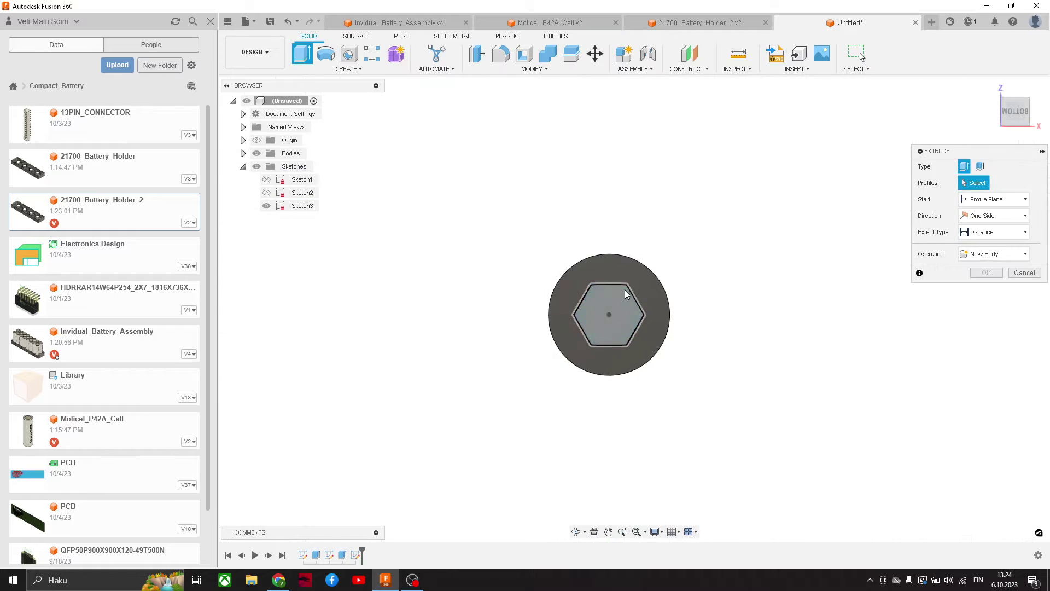
click(586, 143)
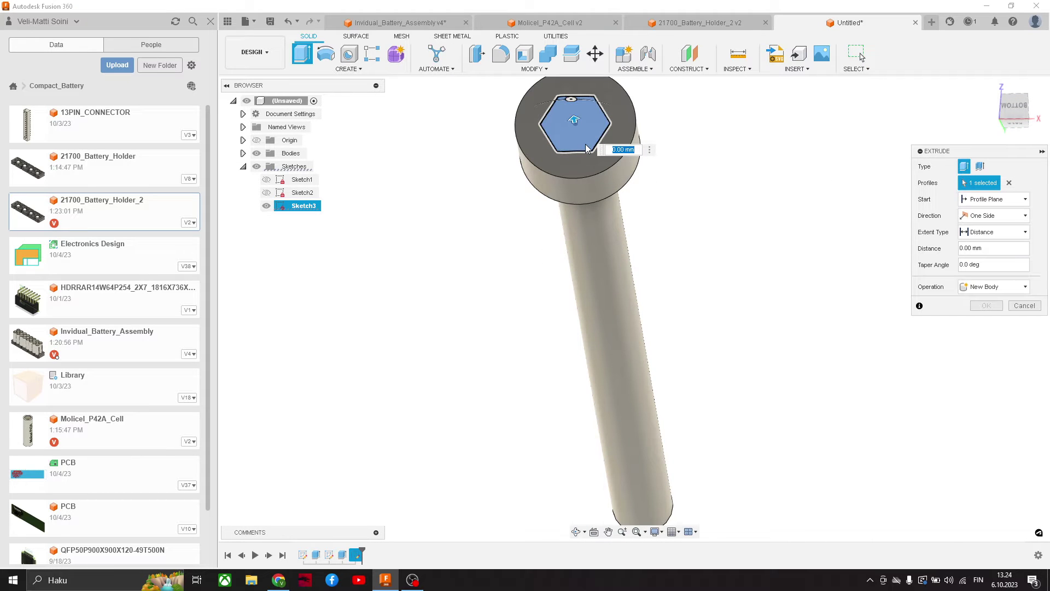
text(-2)
key(Return)
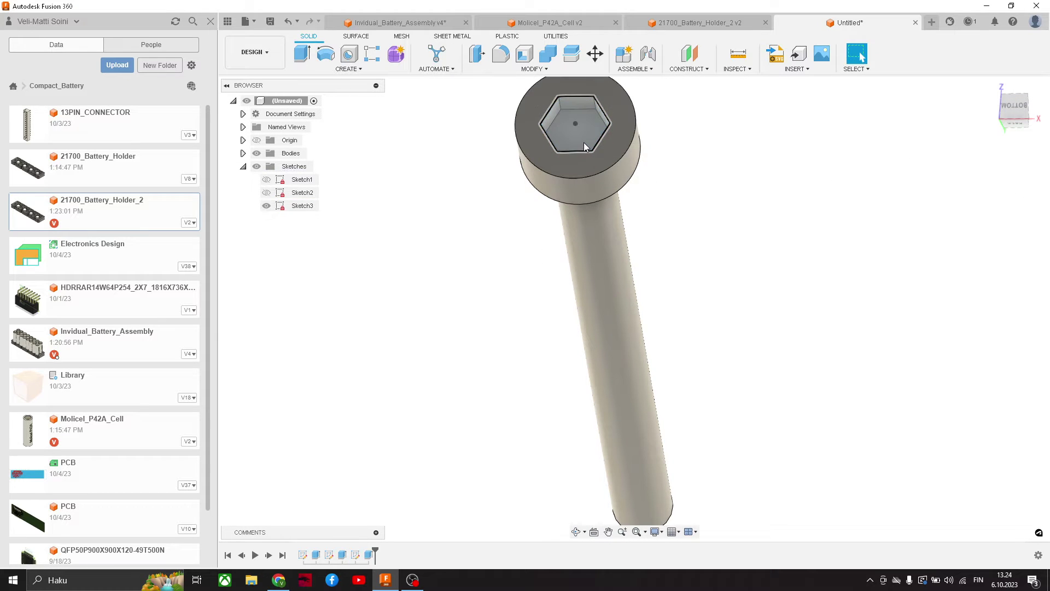
click(266, 205)
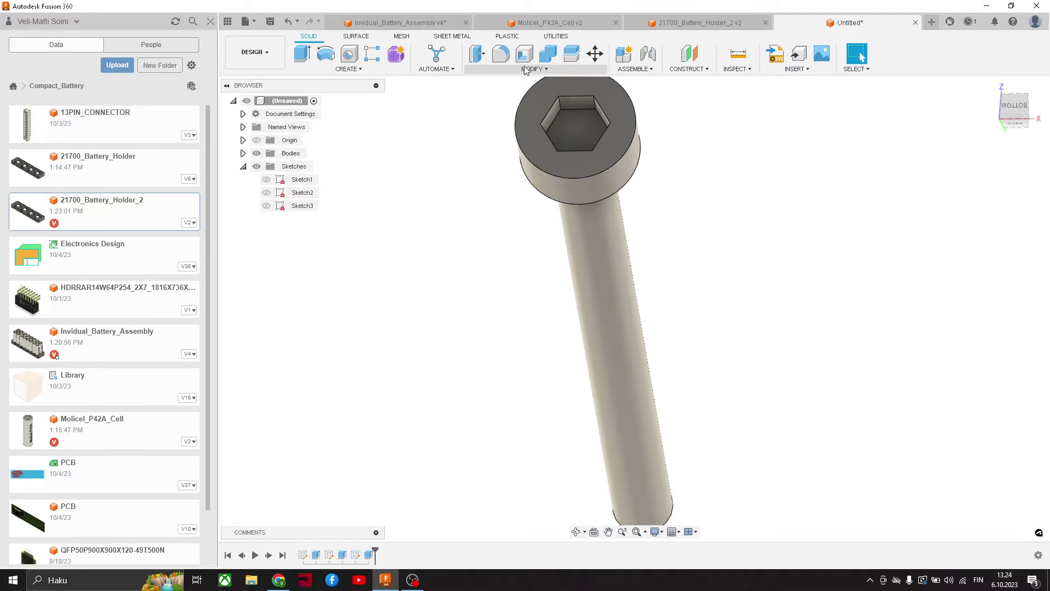
Chamfer the outer circular edge of the screw head's socket face with an equal distance of 0.2 mm.
click(526, 69)
click(516, 103)
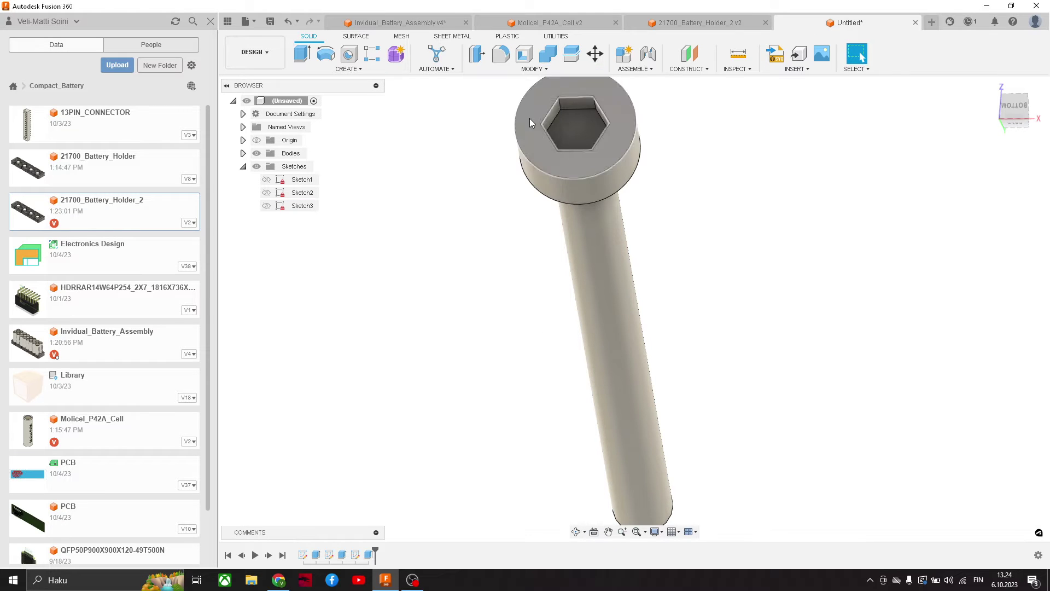
click(573, 176)
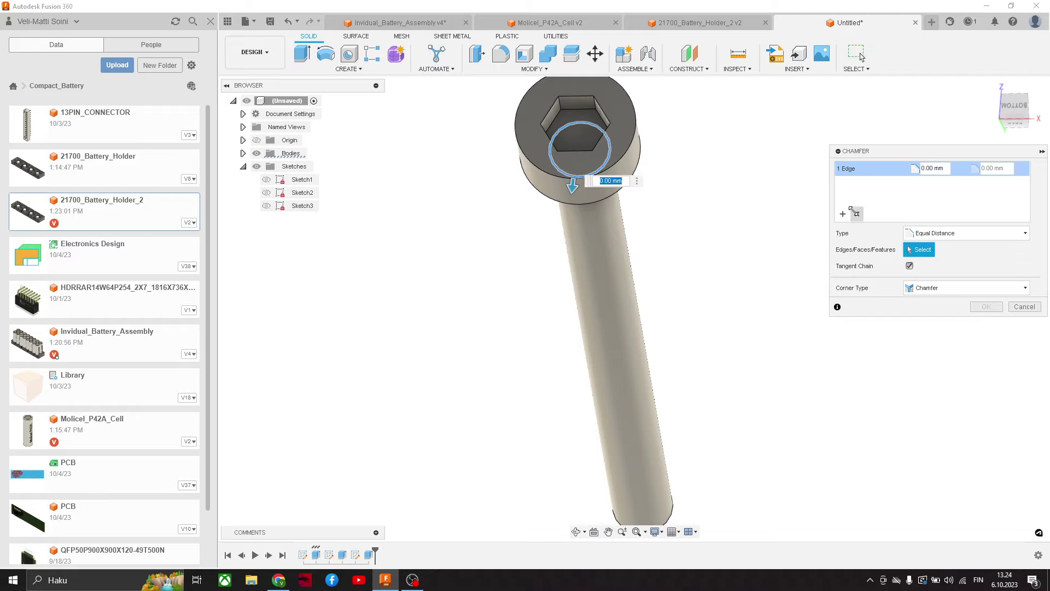
click(857, 214)
click(598, 174)
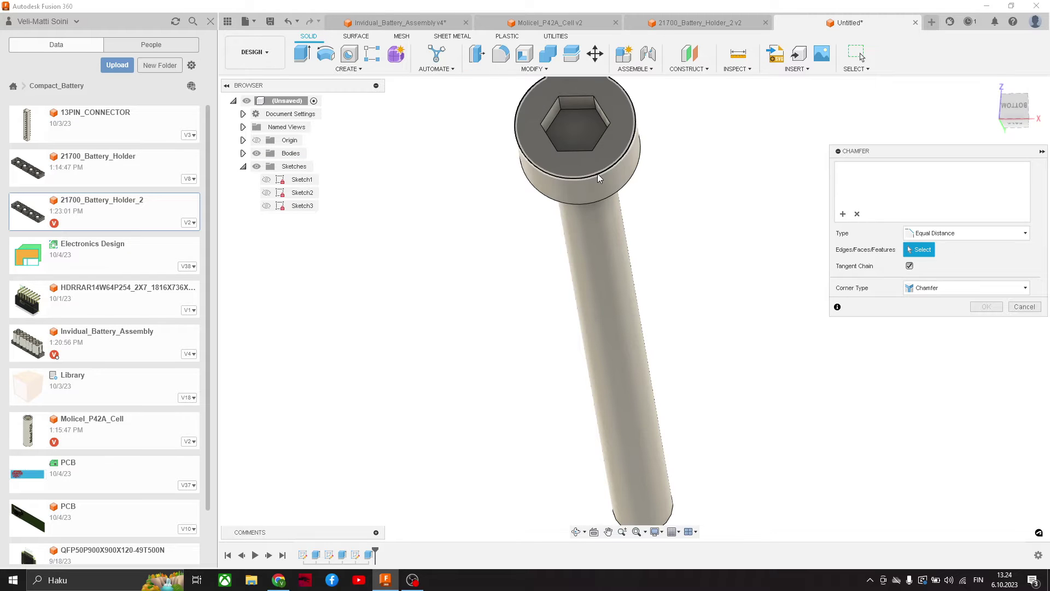
text(0.2)
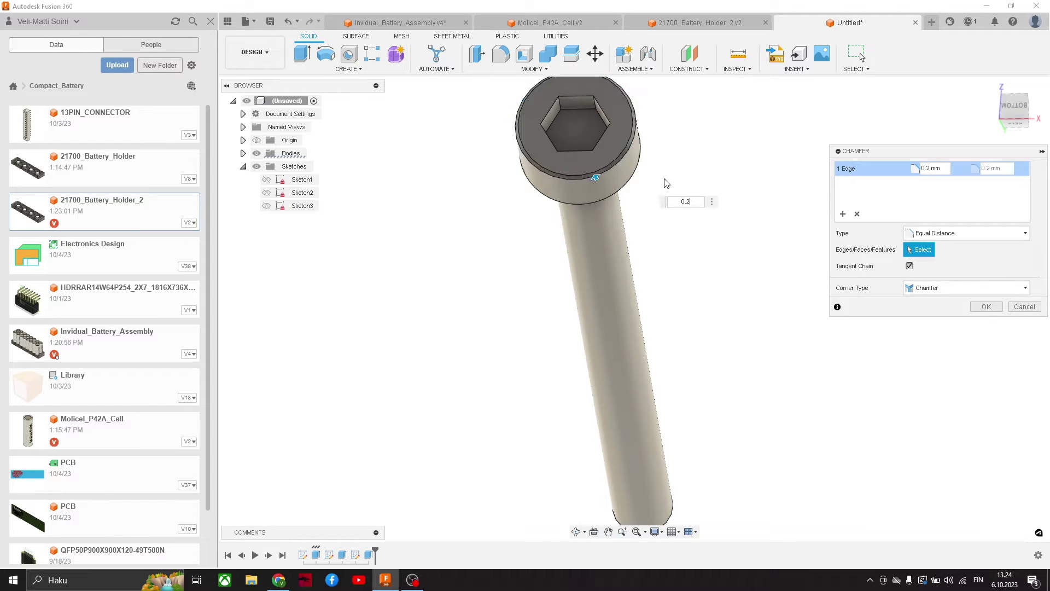
click(983, 307)
scroll(951, 320, down, 2)
shift+middle_drag(877, 313, 823, 257)
scroll(736, 308, down, 3)
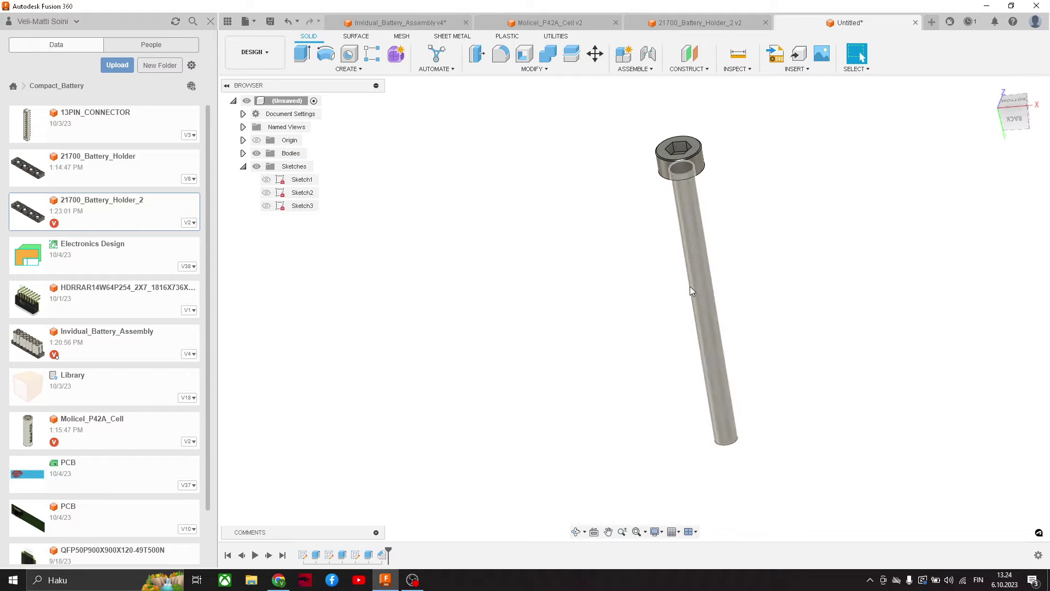
click(469, 69)
click(349, 69)
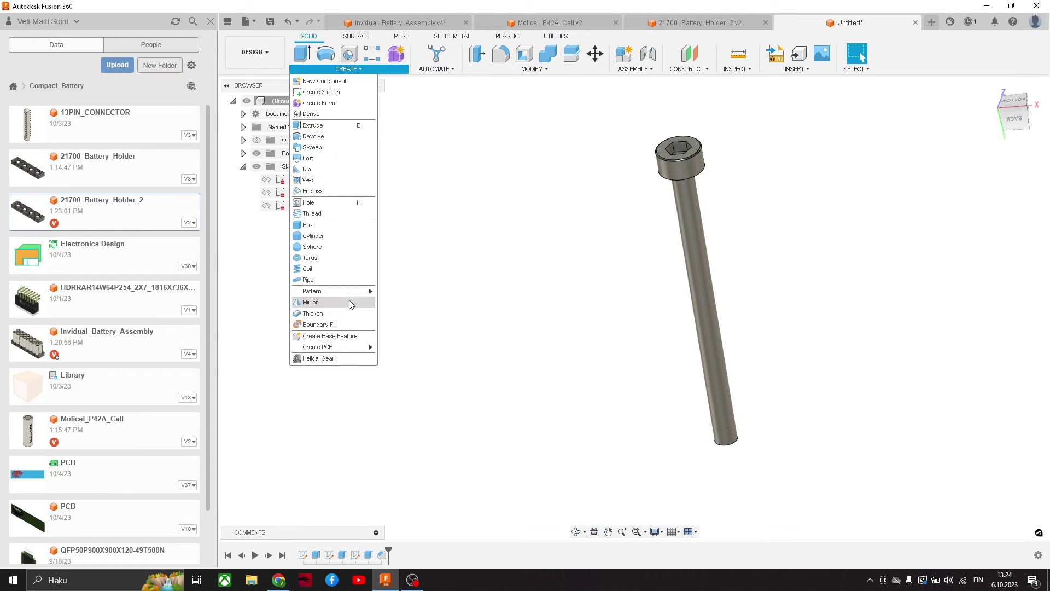
click(562, 221)
Search the appearance library for "black" and apply Coating - Black Oxide to the whole screw body.
middle_drag(557, 238, 495, 232)
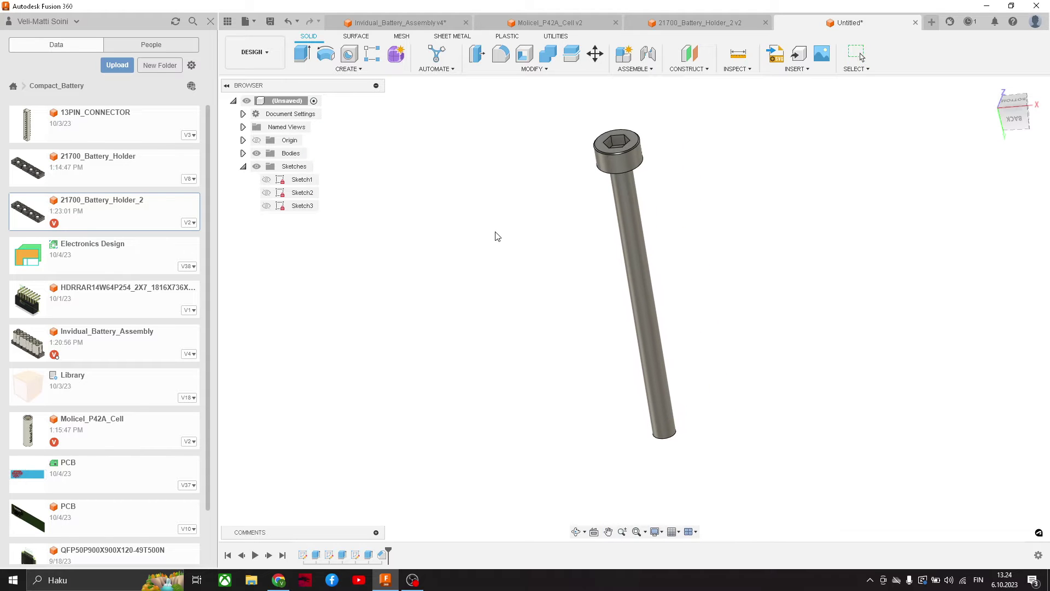
key(a)
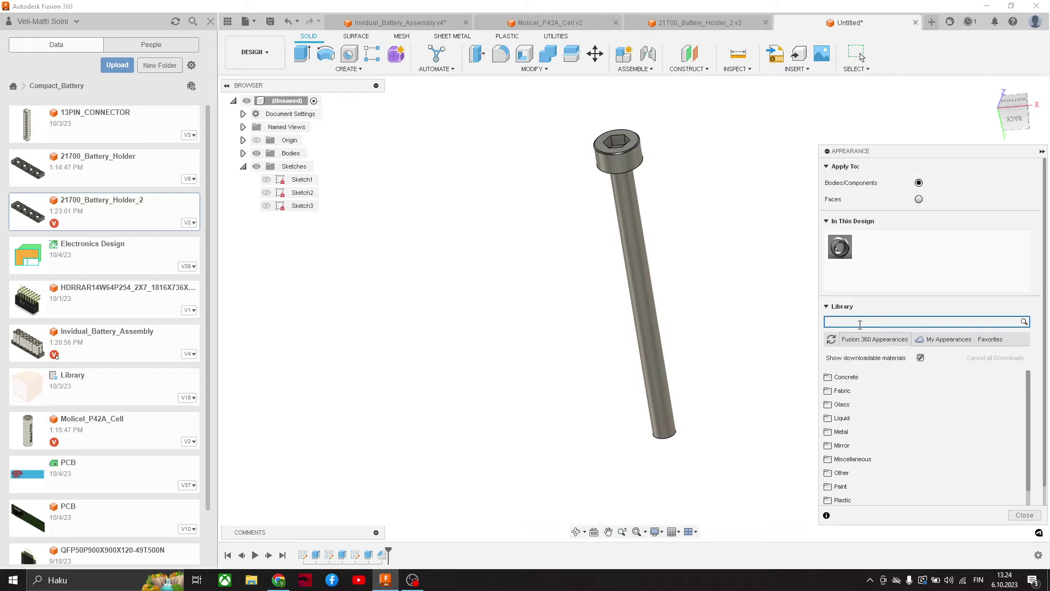
key(Return)
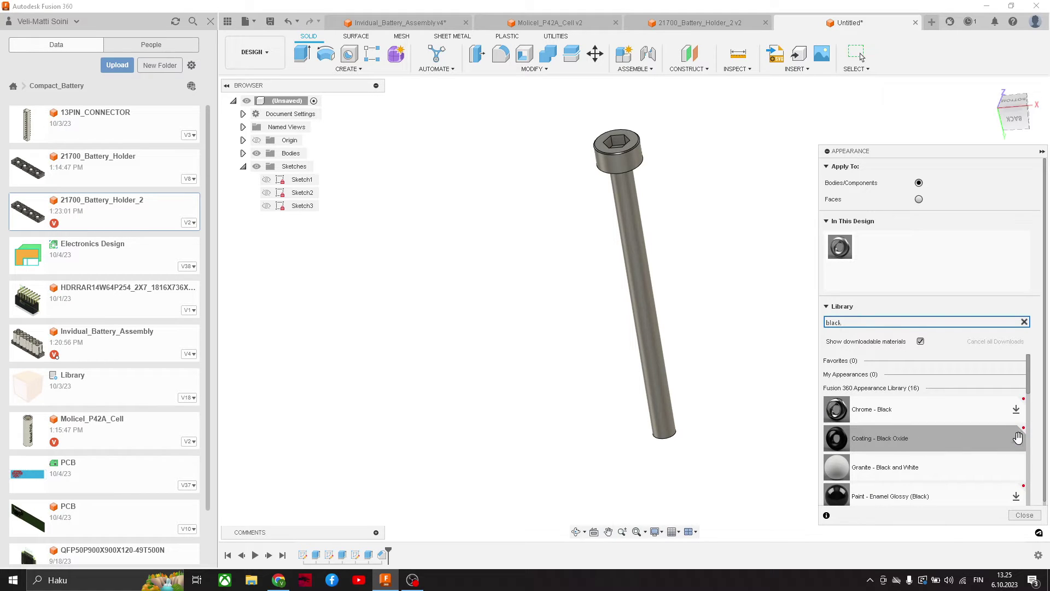
click(1017, 438)
drag(927, 444, 663, 335)
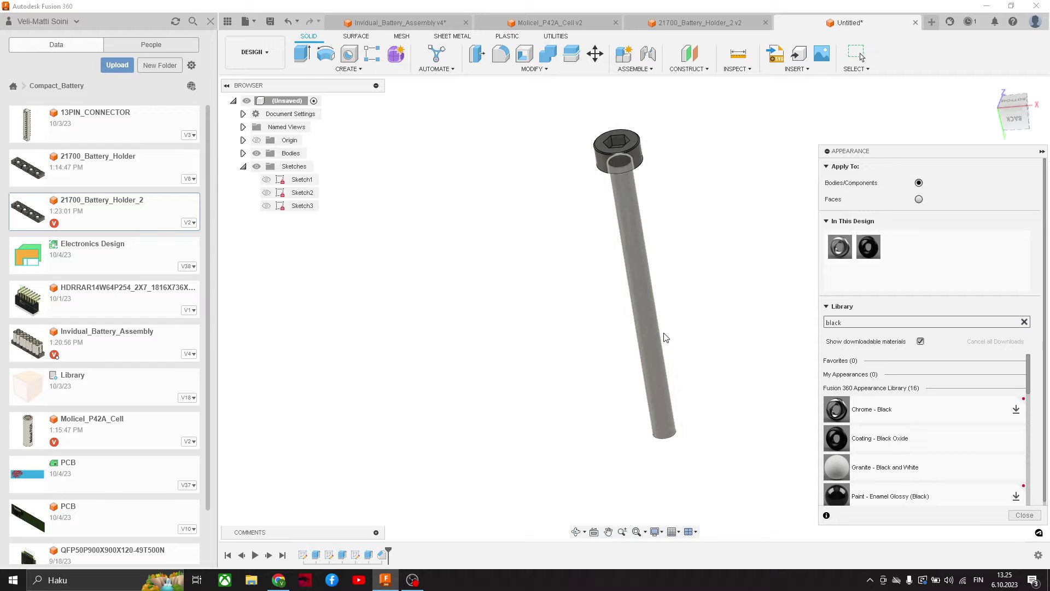
click(1020, 517)
Add a modeled, full-length ISO Metric M4x0.7 right-hand thread of class 6g to the screw shank.
click(533, 69)
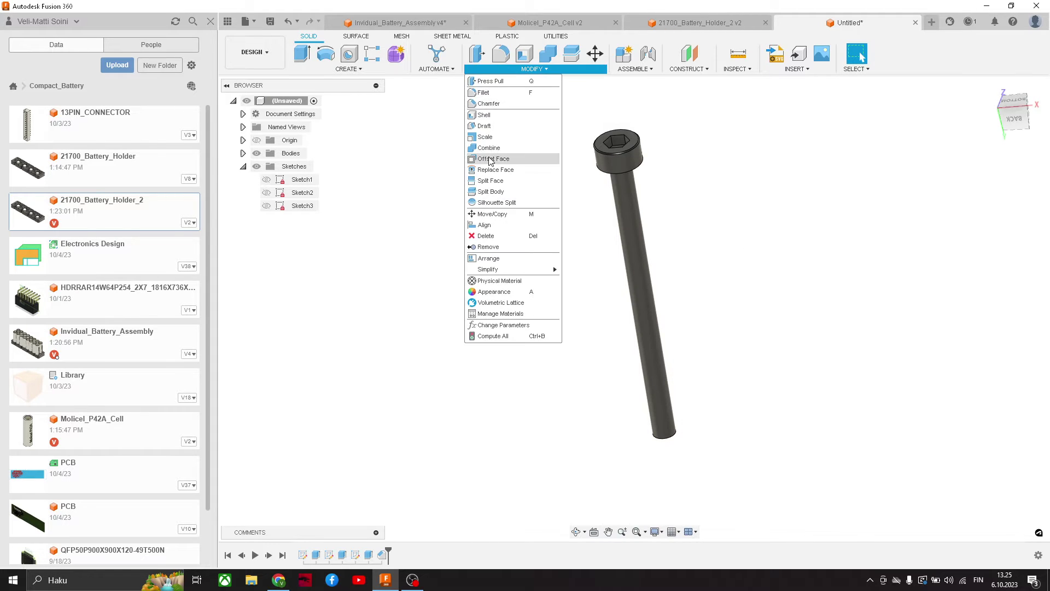
click(348, 68)
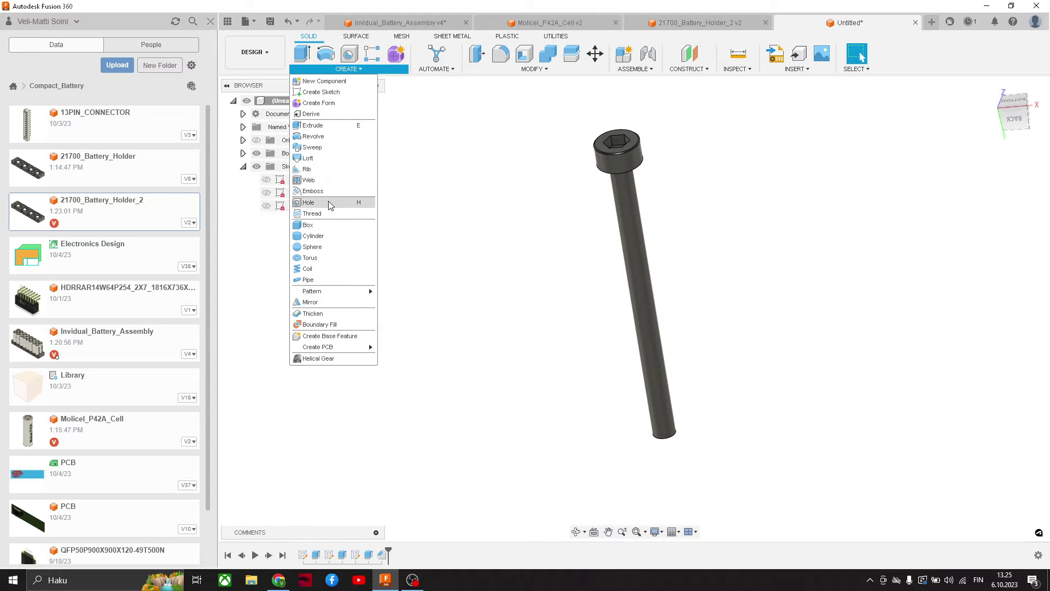
click(333, 213)
click(639, 285)
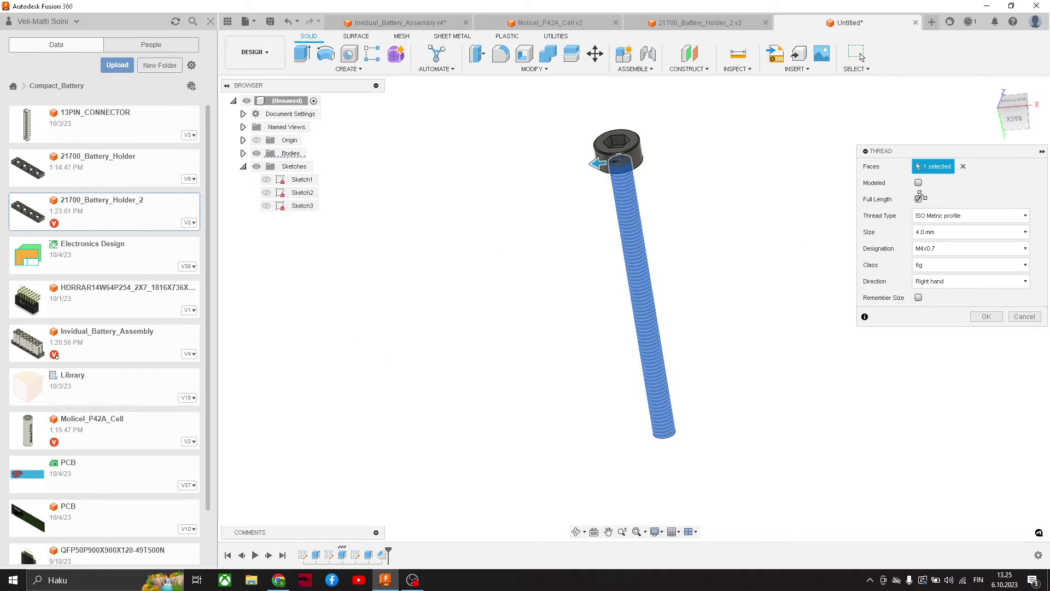
click(918, 182)
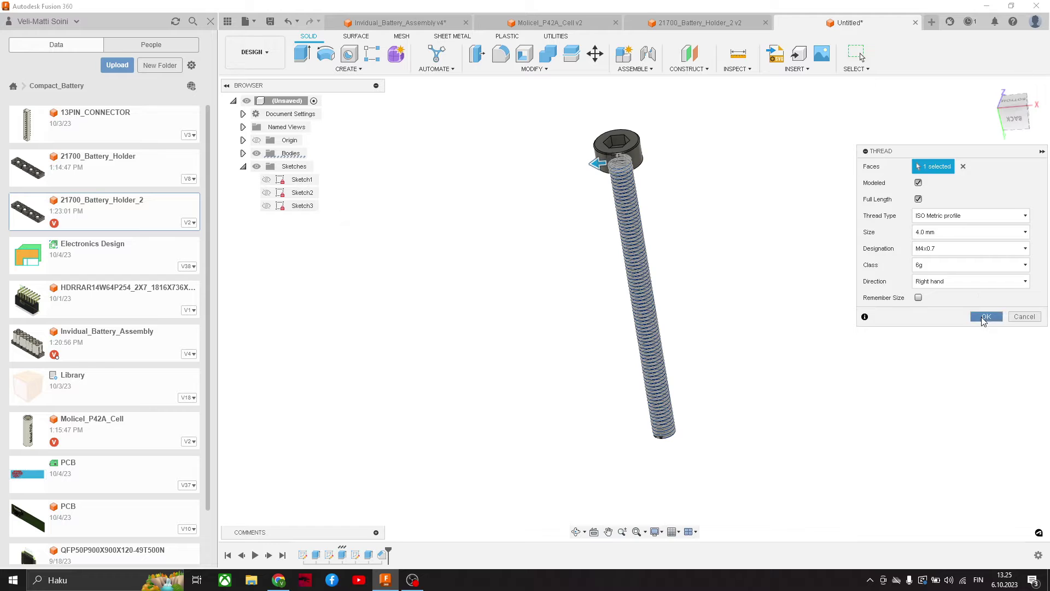
click(984, 317)
Save the screw design as Bolt_M4_55mm in the Compact_Battery project.
shift+middle_drag(769, 326, 899, 313)
click(270, 22)
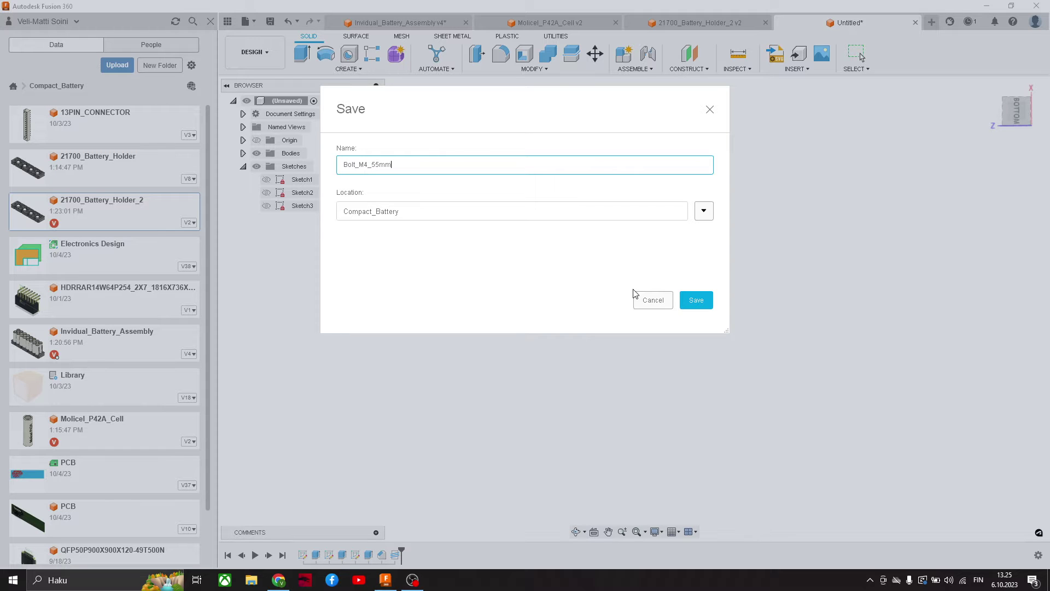
click(695, 299)
scroll(855, 240, down, 2)
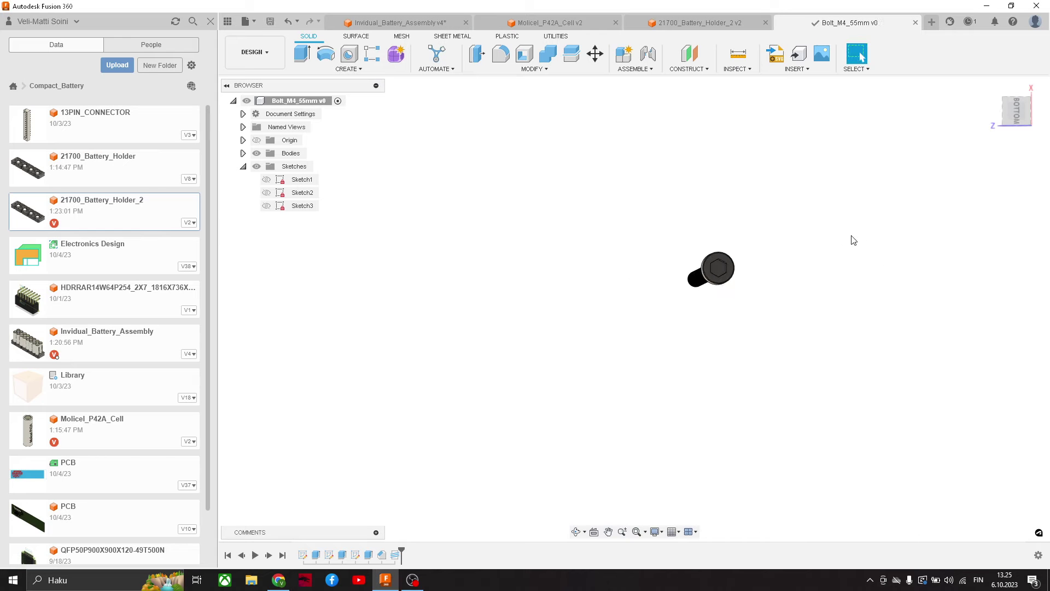
shift+middle_drag(853, 239, 755, 247)
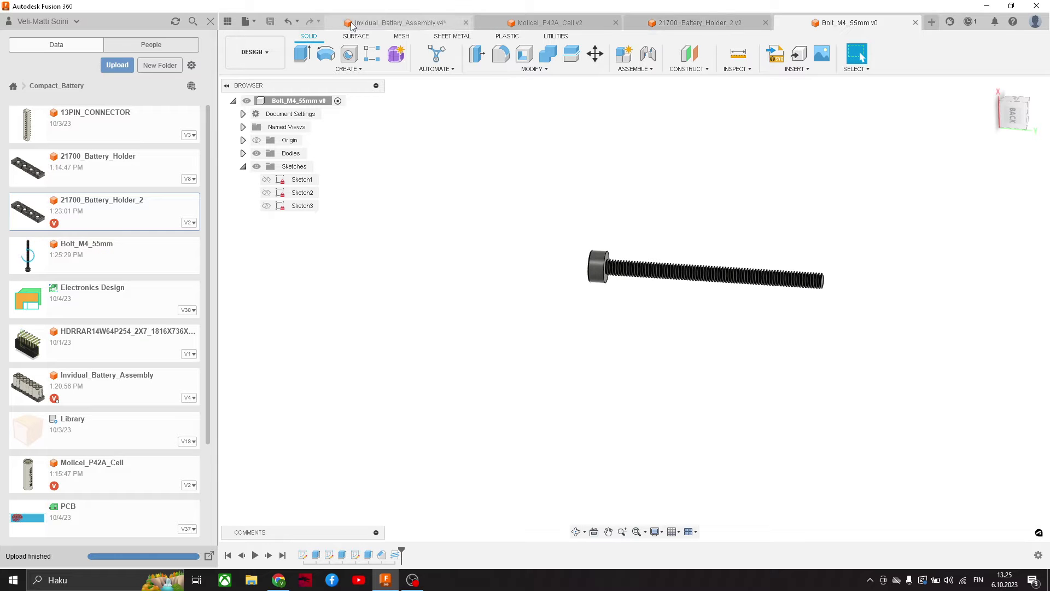
Insert Bolt_M4_55mm into the Invidual_Battery_Assembly design and move it -70 mm along Z, clear of the holders.
click(394, 22)
scroll(762, 274, down, 3)
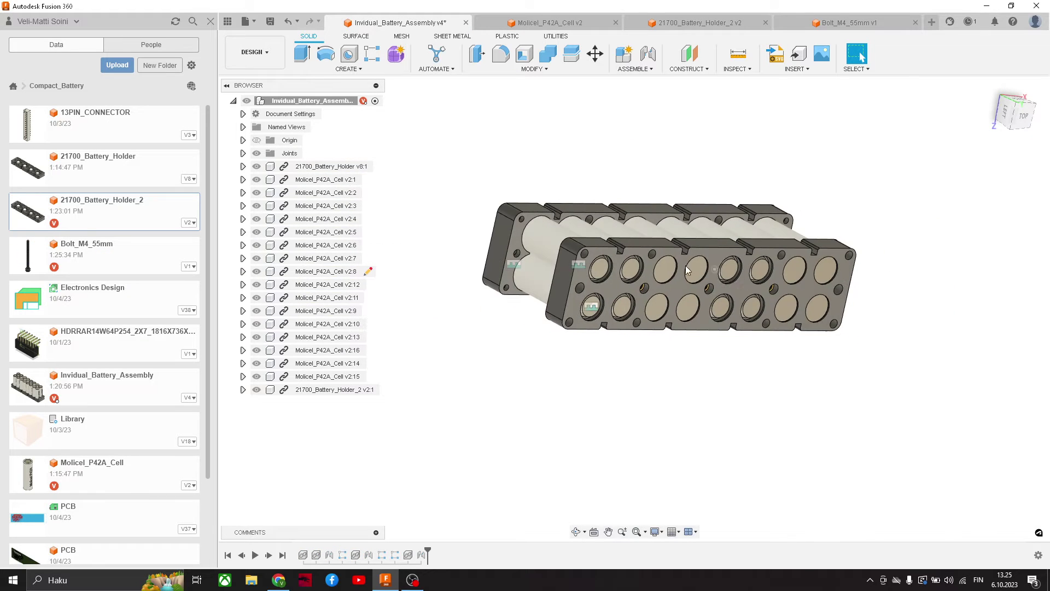
shift+middle_drag(762, 274, 727, 241)
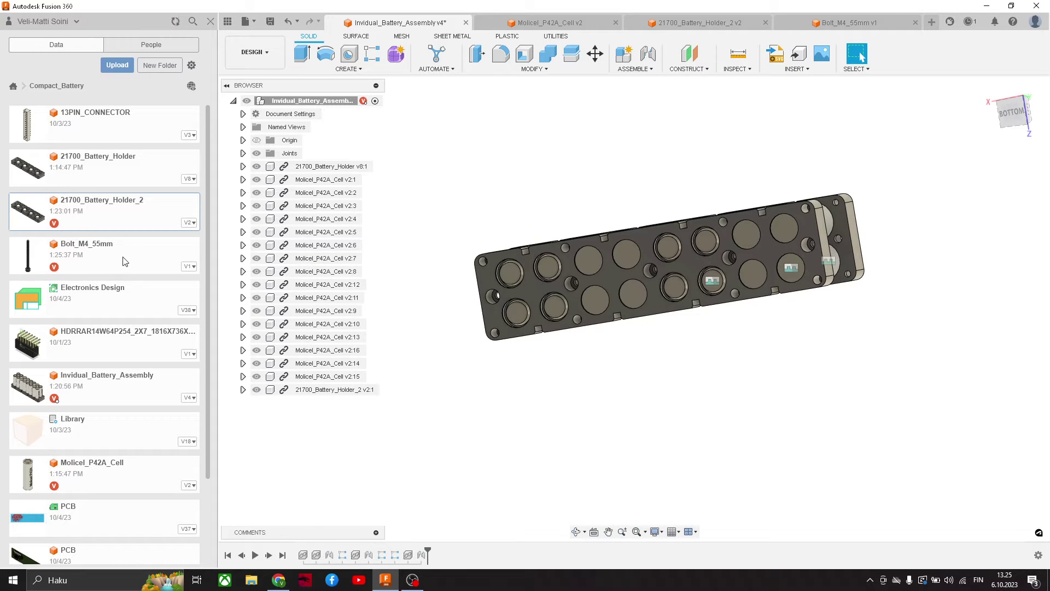
drag(125, 261, 1006, 300)
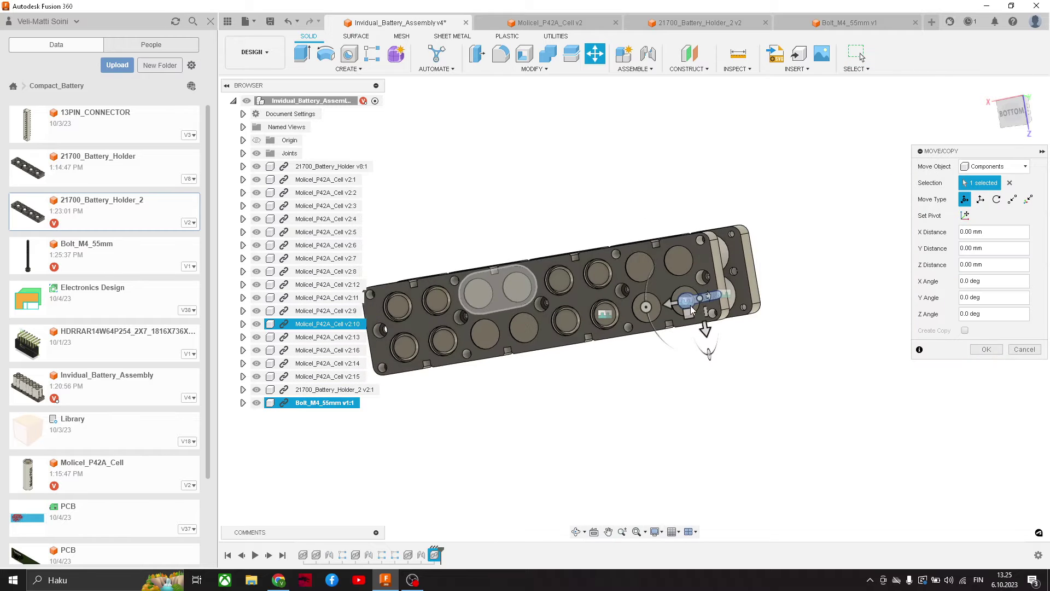
drag(704, 331, 684, 198)
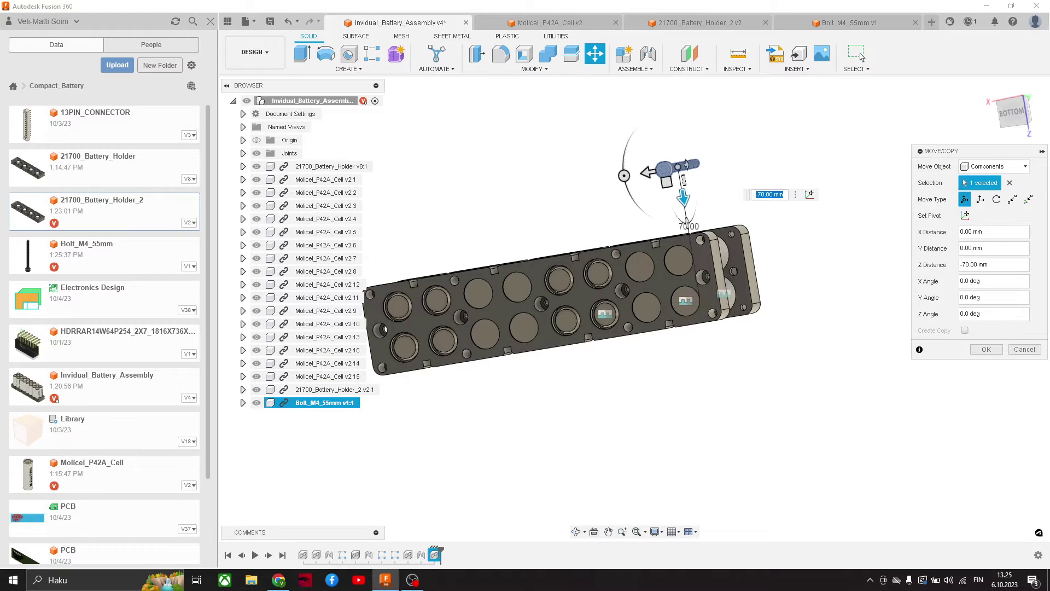
click(985, 350)
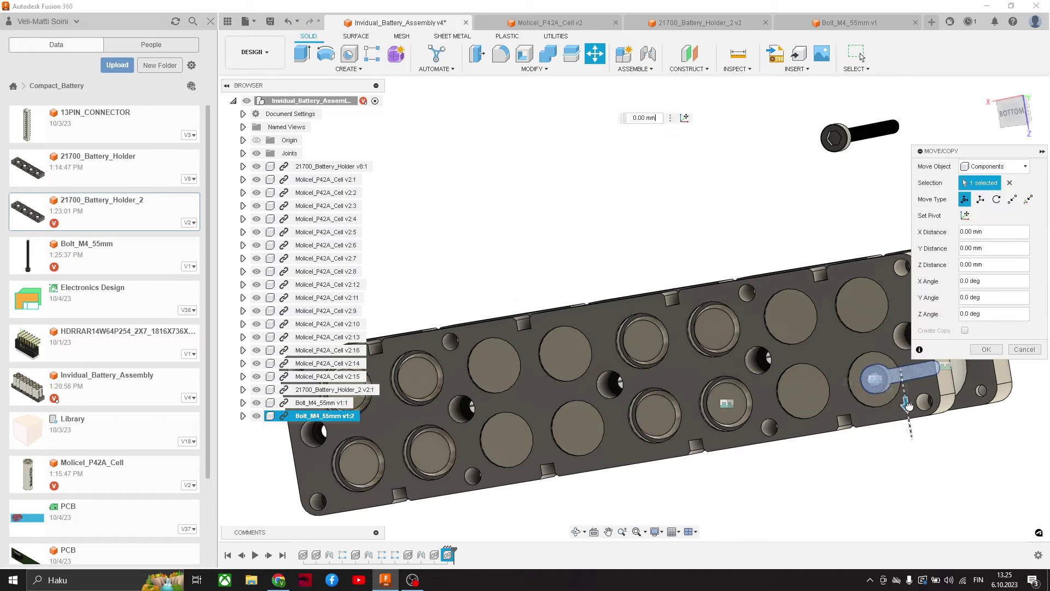
Insert two more Bolt_M4_55mm instances beside the holders, moving the third one -45 mm along Z.
click(986, 349)
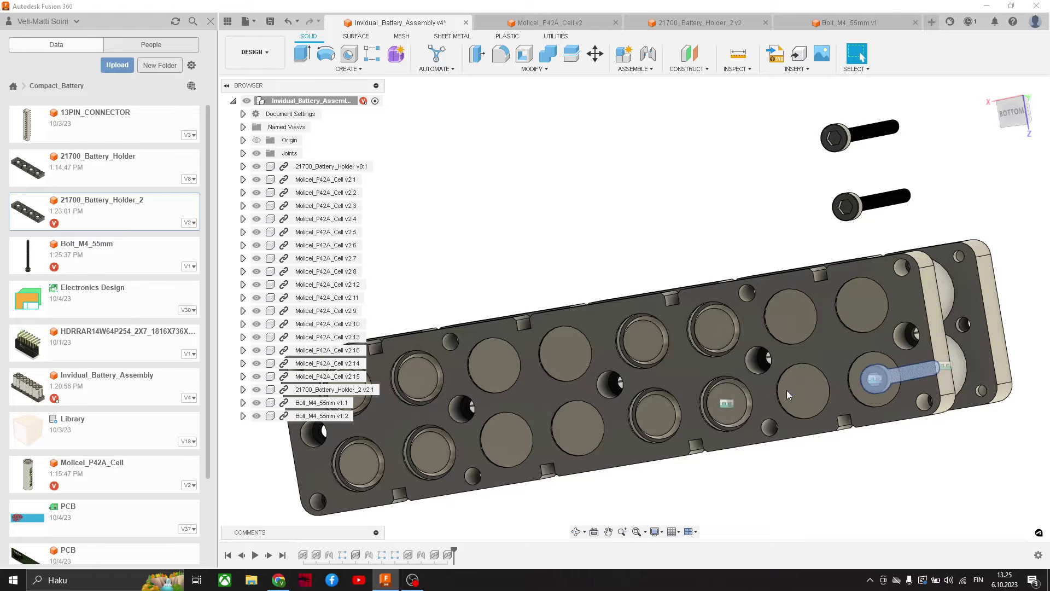
scroll(797, 391, up, 4)
scroll(802, 395, down, 4)
middle_drag(831, 405, 781, 411)
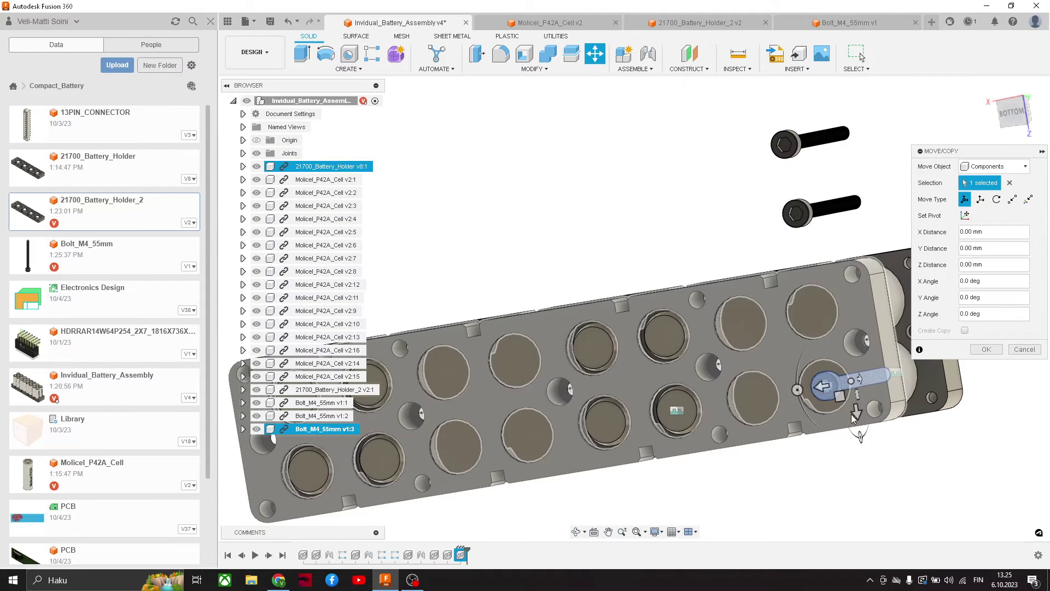
drag(857, 413, 907, 294)
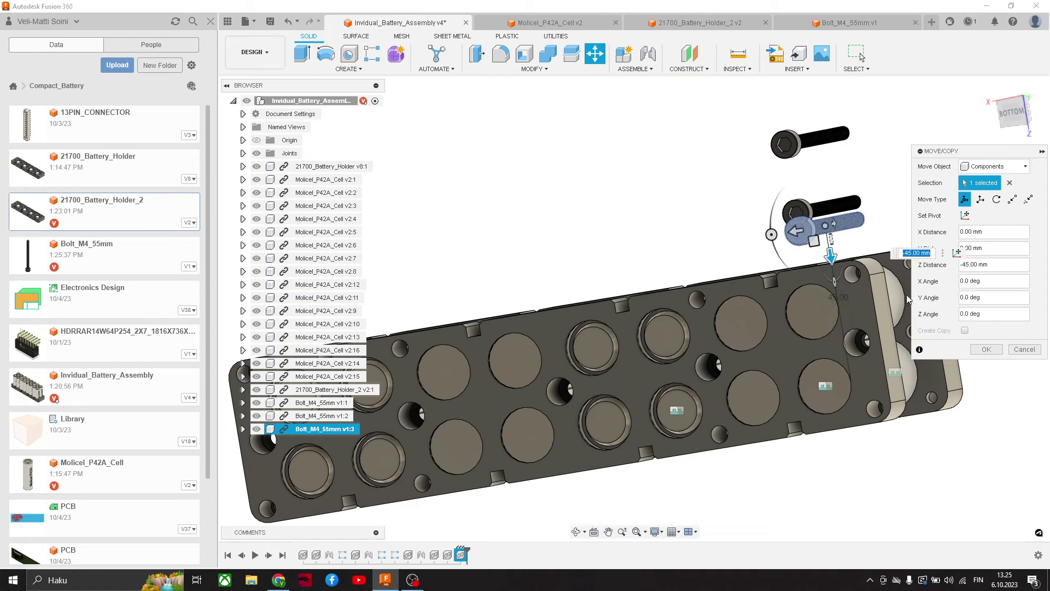
click(986, 351)
scroll(874, 325, down, 4)
scroll(801, 336, up, 3)
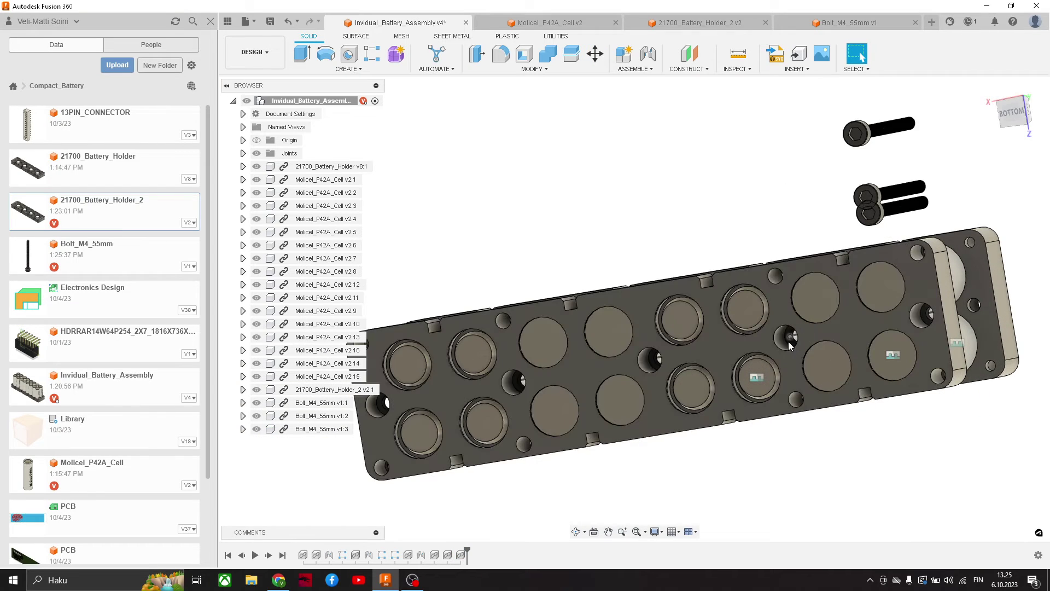
shift+middle_drag(787, 339, 652, 211)
scroll(624, 183, up, 3)
scroll(542, 175, up, 3)
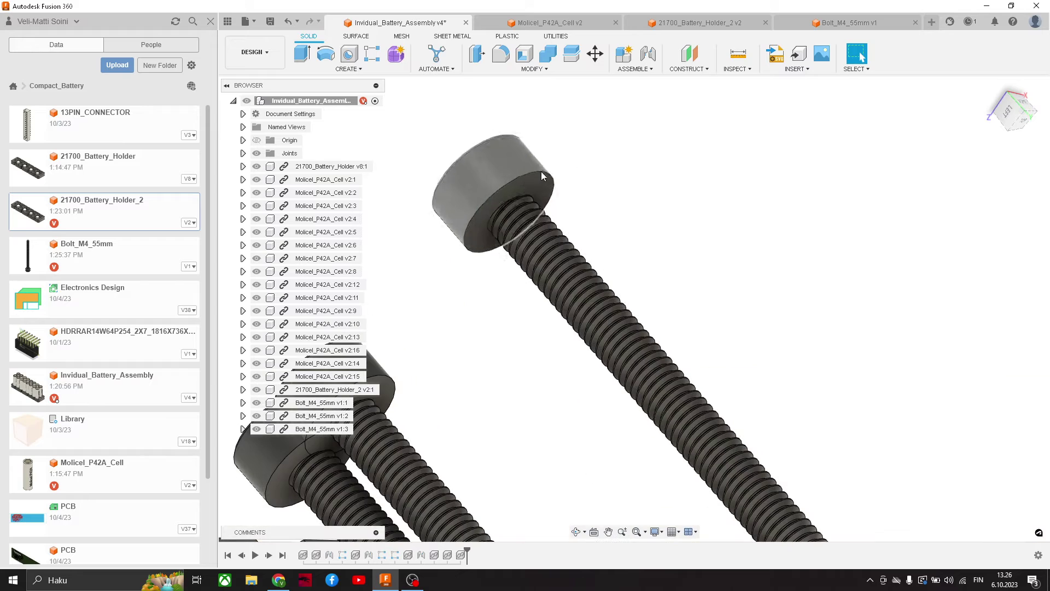
Joint the first free Bolt_M4_55mm by the underside of its head to the counterbore seat of a center-line hole in 21700_Battery_Holder.
key(j)
scroll(543, 179, up, 2)
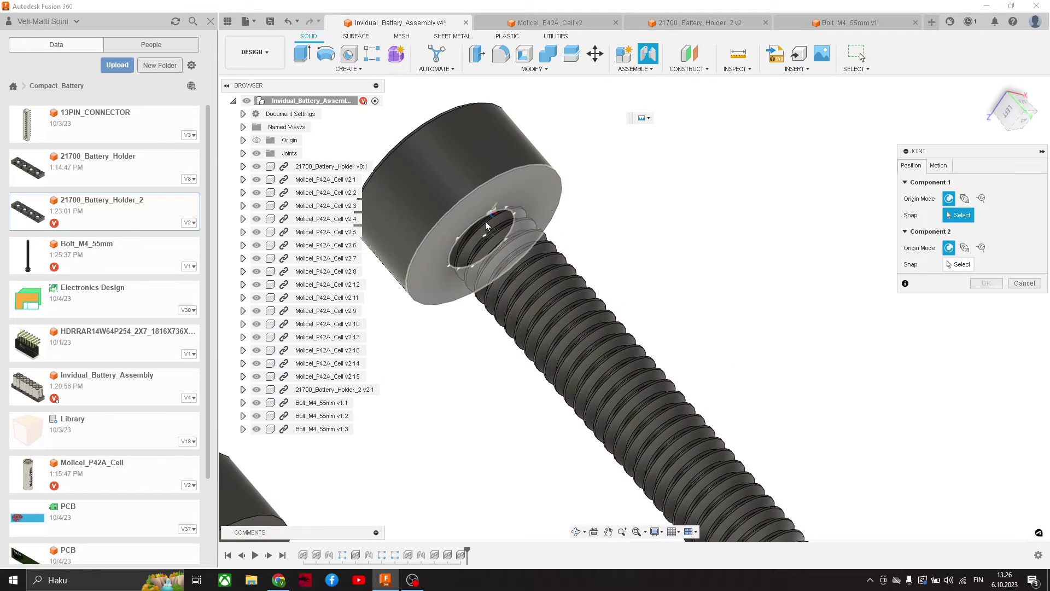
click(483, 235)
scroll(497, 234, down, 5)
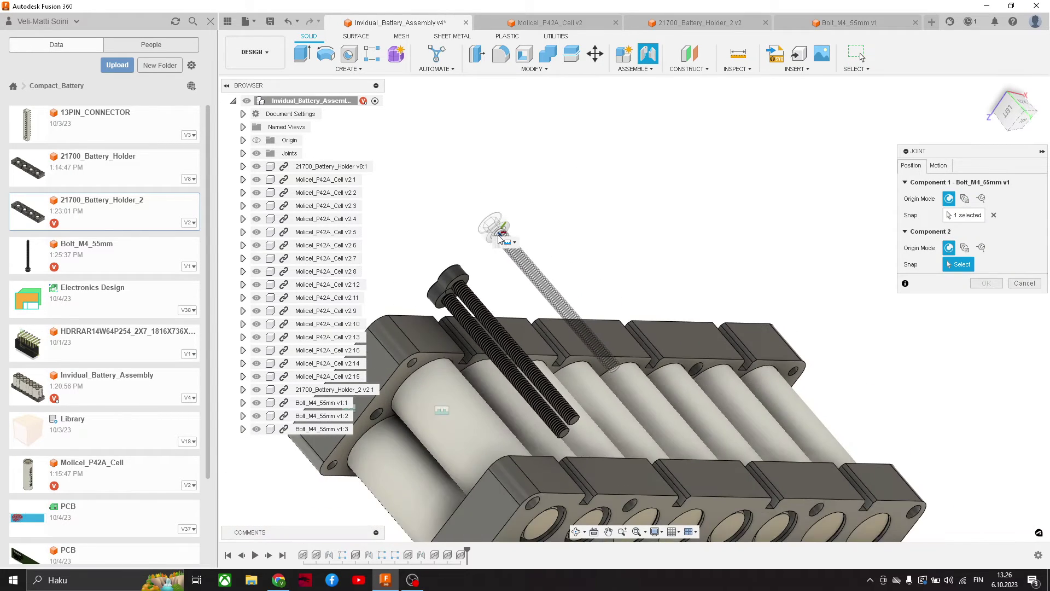
shift+middle_drag(499, 237, 739, 300)
scroll(674, 289, up, 5)
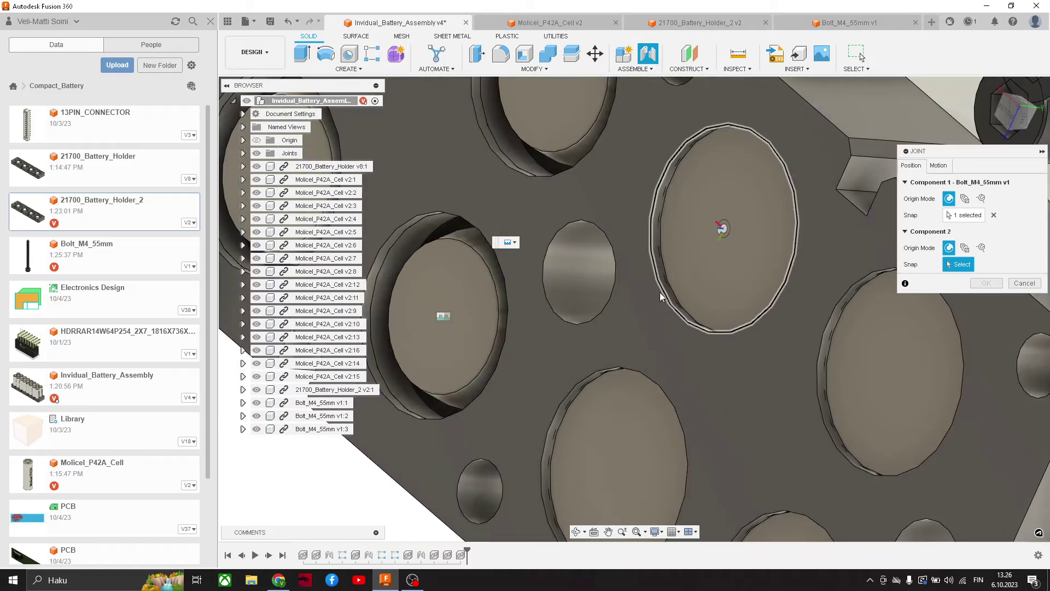
mouse_move(659, 292)
shift+middle_down()
mouse_move(690, 283)
mouse_move(675, 297)
shift+middle_up()
scroll(572, 344, up, 3)
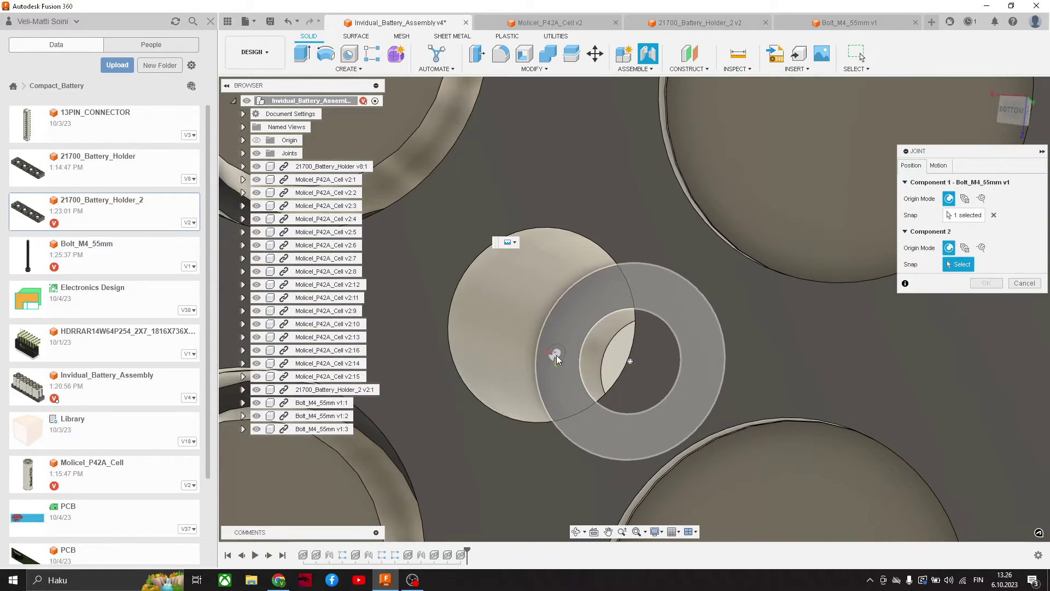
click(594, 366)
scroll(596, 361, down, 5)
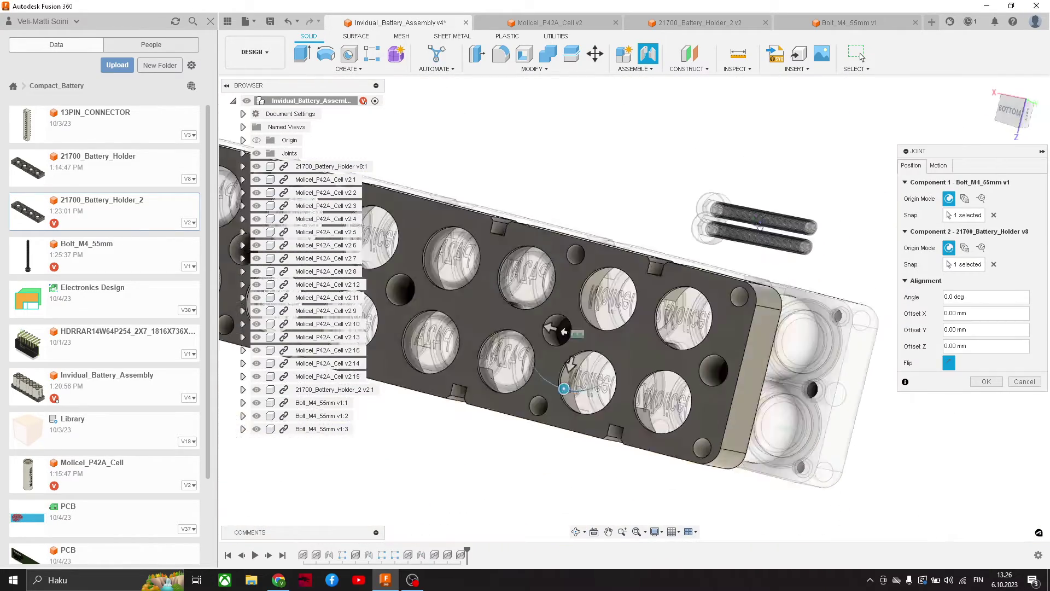
shift+middle_drag(760, 222, 670, 164)
click(987, 381)
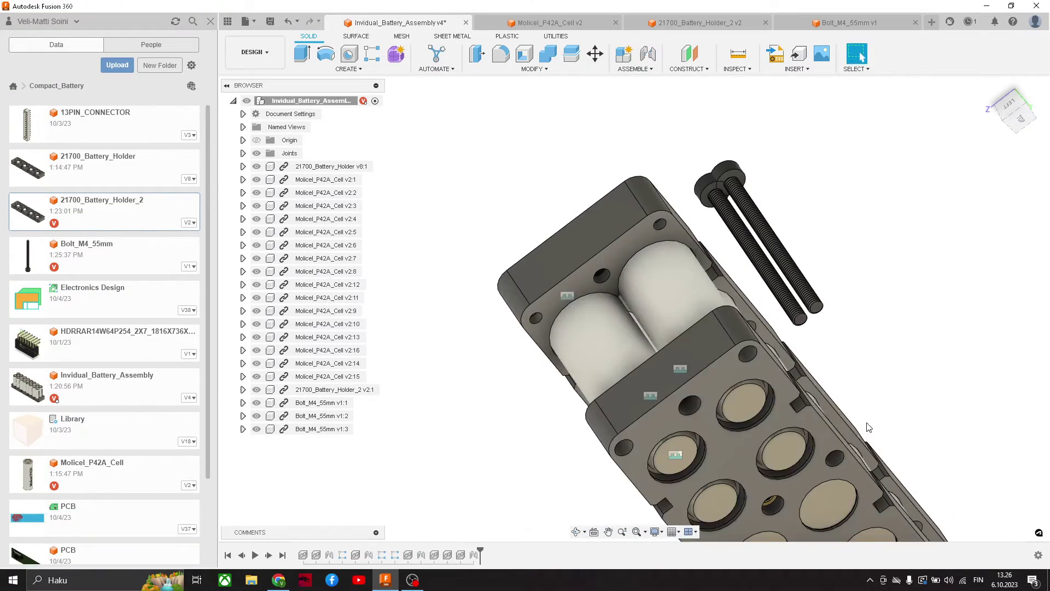
Examine how the seated bolt runs between the cells and reaches the threaded insert in 21700_Battery_Holder_2.
middle_drag(853, 423, 588, 214)
scroll(564, 314, up, 3)
scroll(535, 326, up, 3)
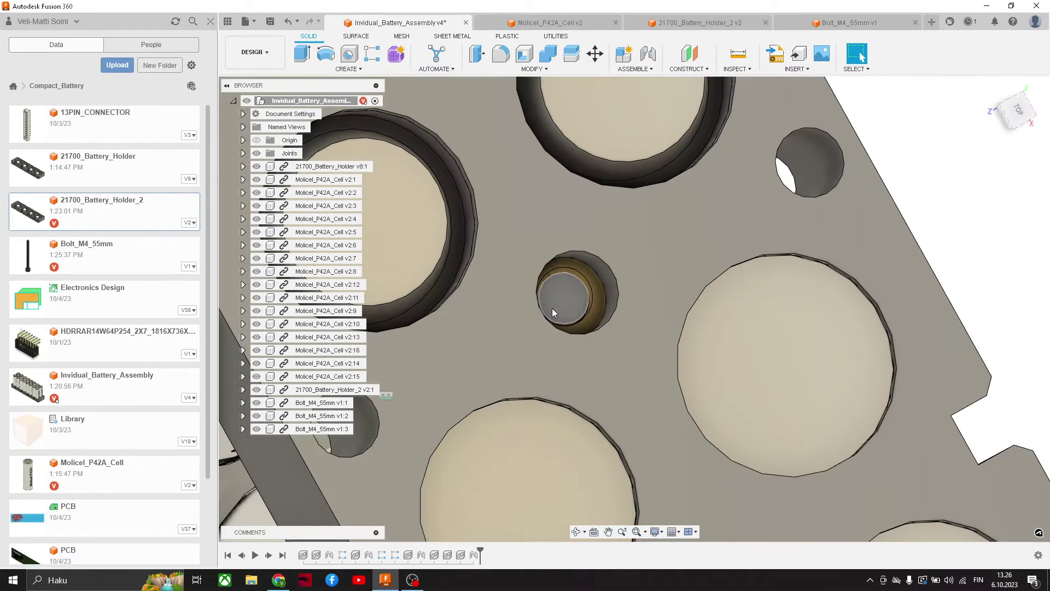
scroll(584, 290, down, 8)
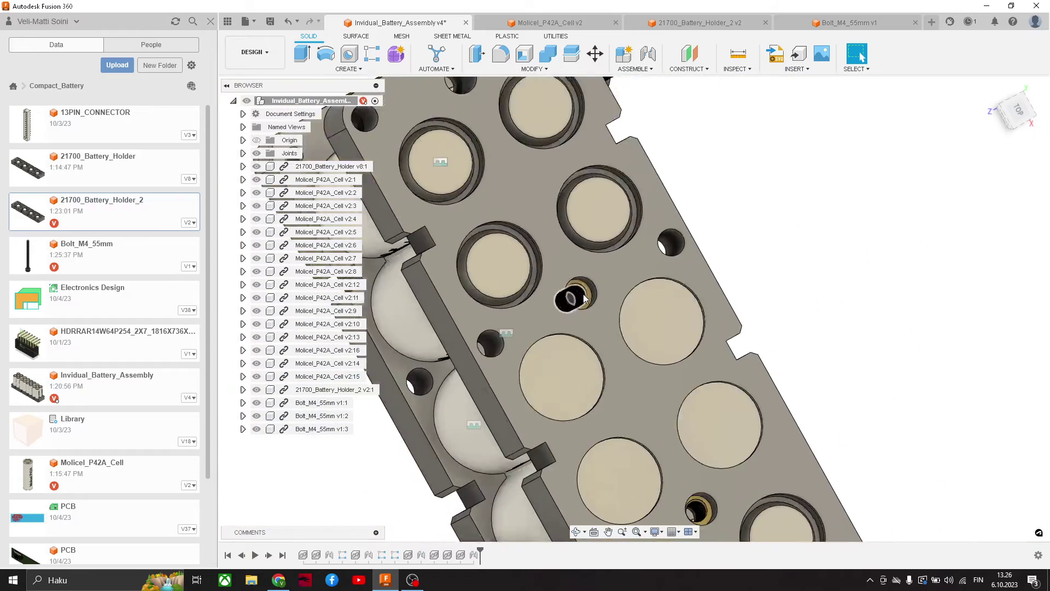
shift+middle_drag(584, 290, 679, 412)
scroll(551, 207, up, 4)
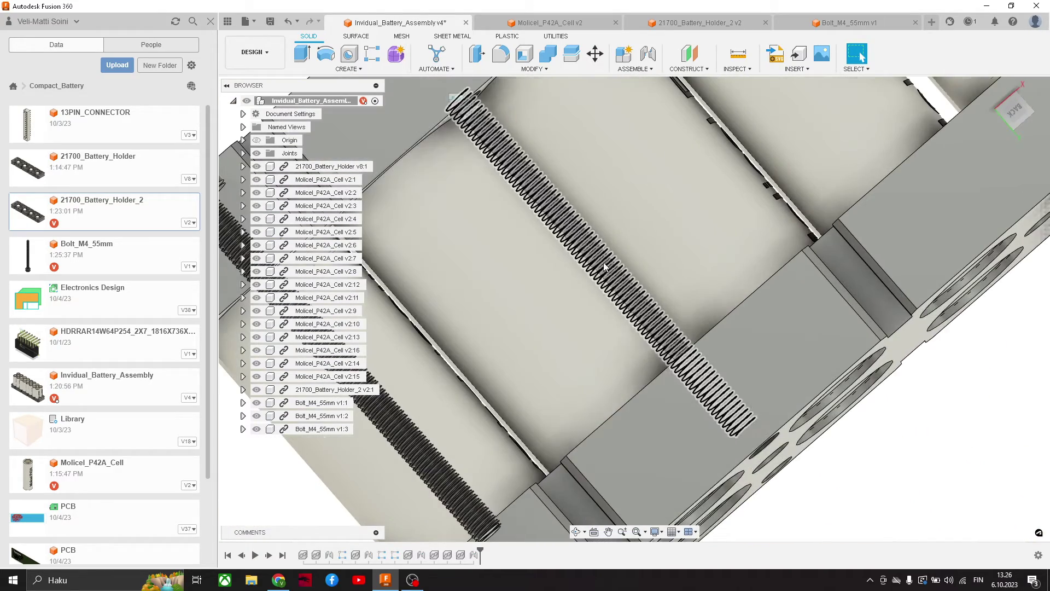
scroll(602, 261, down, 10)
Joint the second Bolt_M4_55mm by the underside of its head to the next free counterbored center-line hole in 21700_Battery_Holder.
shift+middle_drag(688, 369, 540, 262)
scroll(540, 262, up, 5)
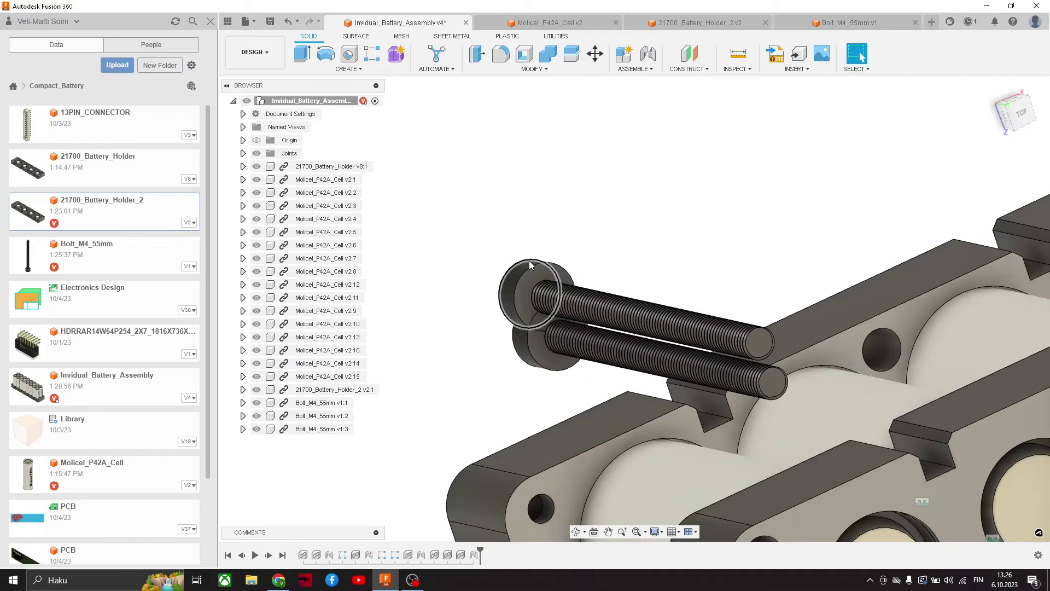
key(j)
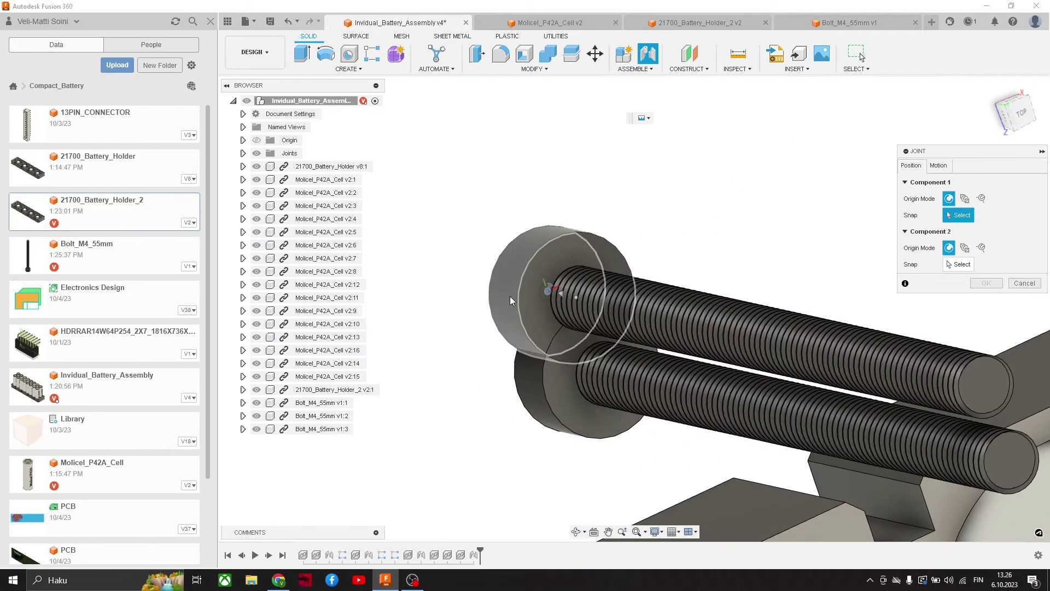
click(574, 296)
shift+middle_drag(669, 228, 514, 328)
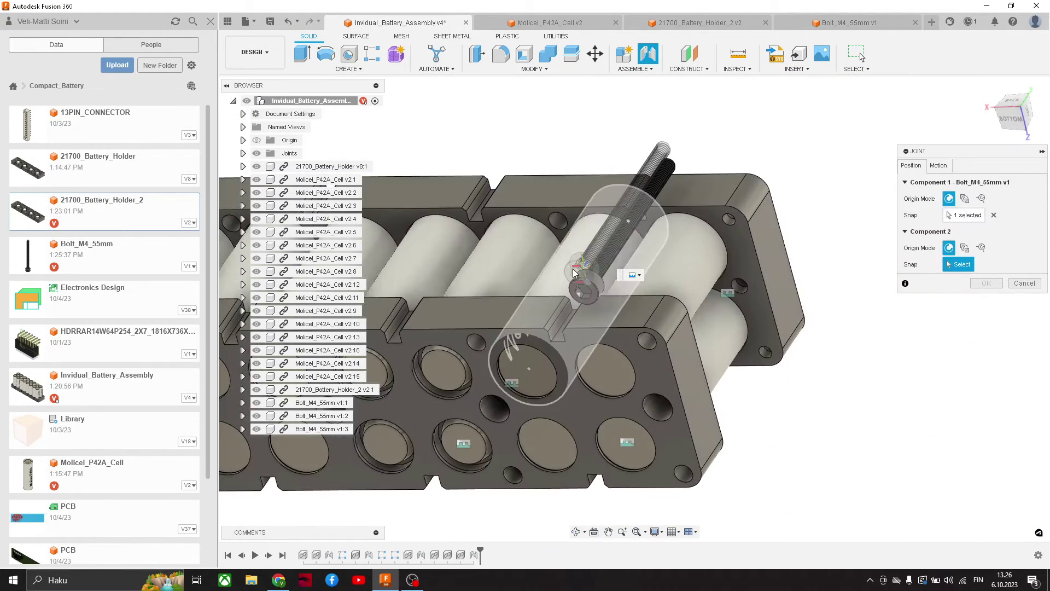
middle_drag(383, 336, 678, 321)
scroll(700, 303, up, 6)
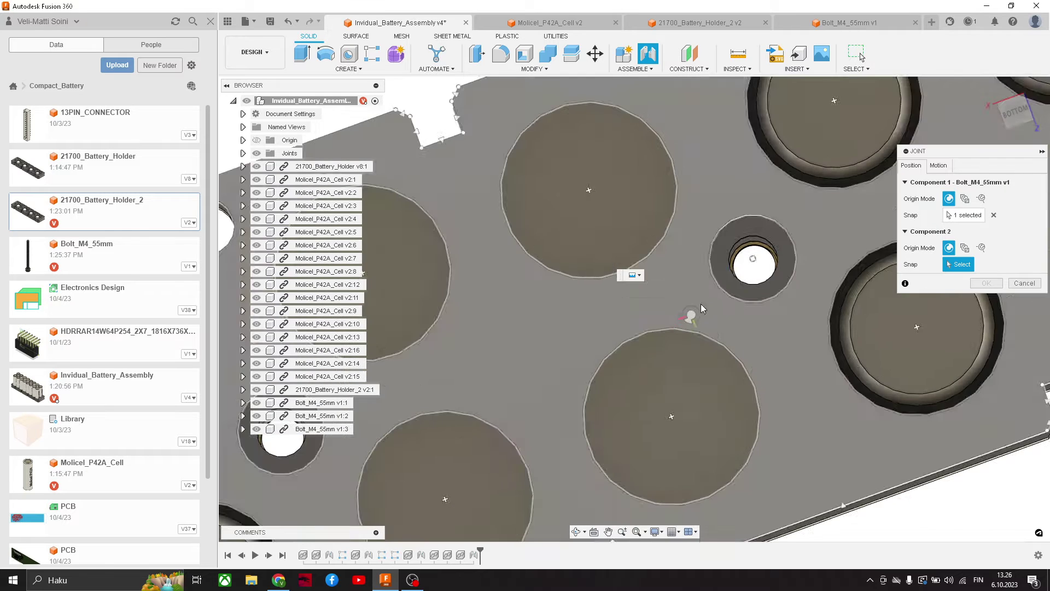
click(780, 259)
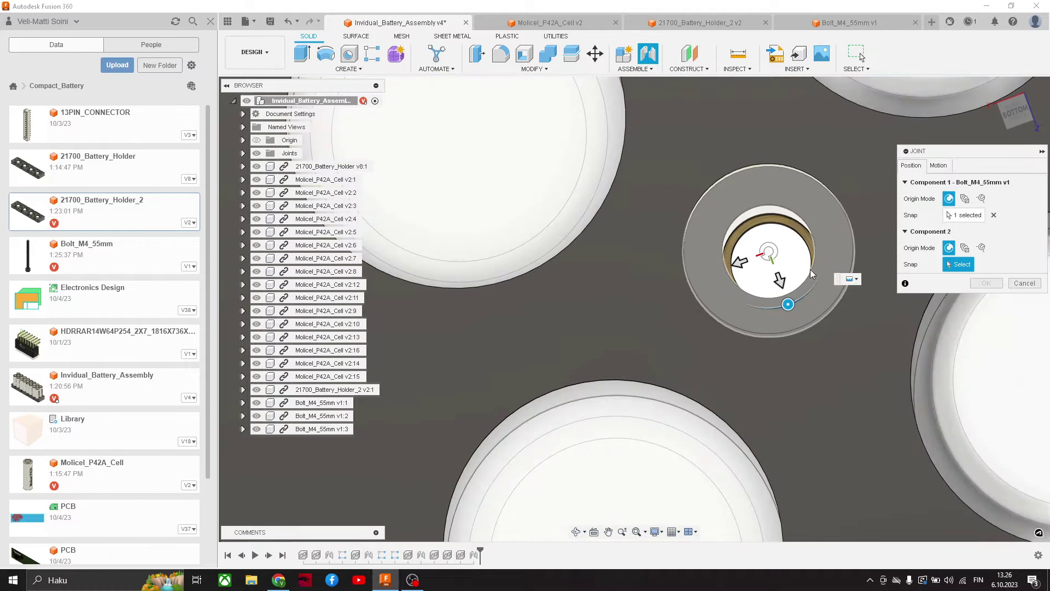
scroll(745, 311, down, 10)
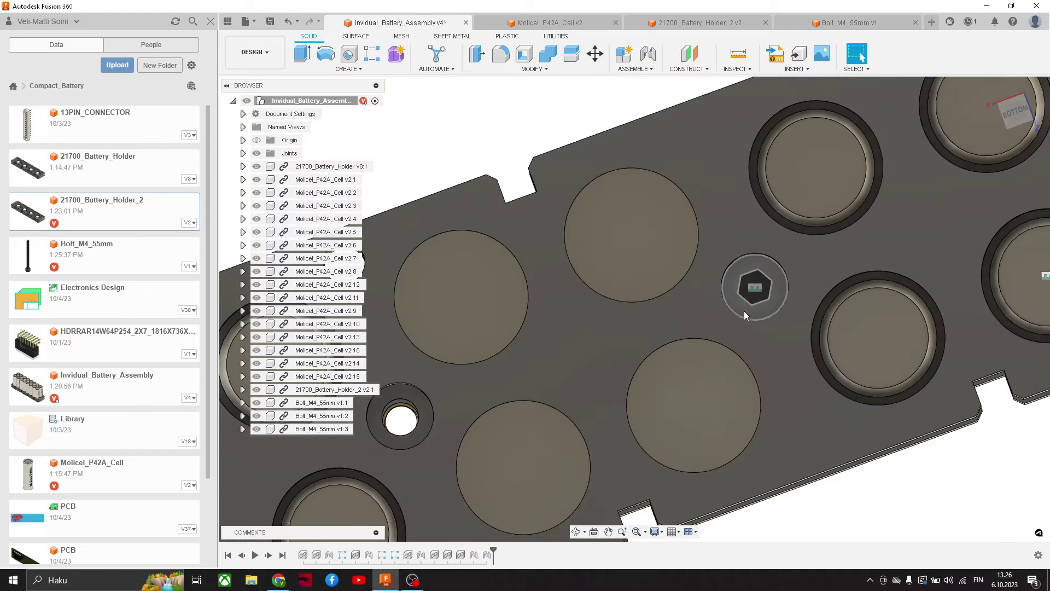
Joint the last free Bolt_M4_55mm by its head's underside to the seat of the remaining counterbored center-line hole in 21700_Battery_Holder.
shift+middle_drag(741, 305, 694, 249)
scroll(637, 189, up, 10)
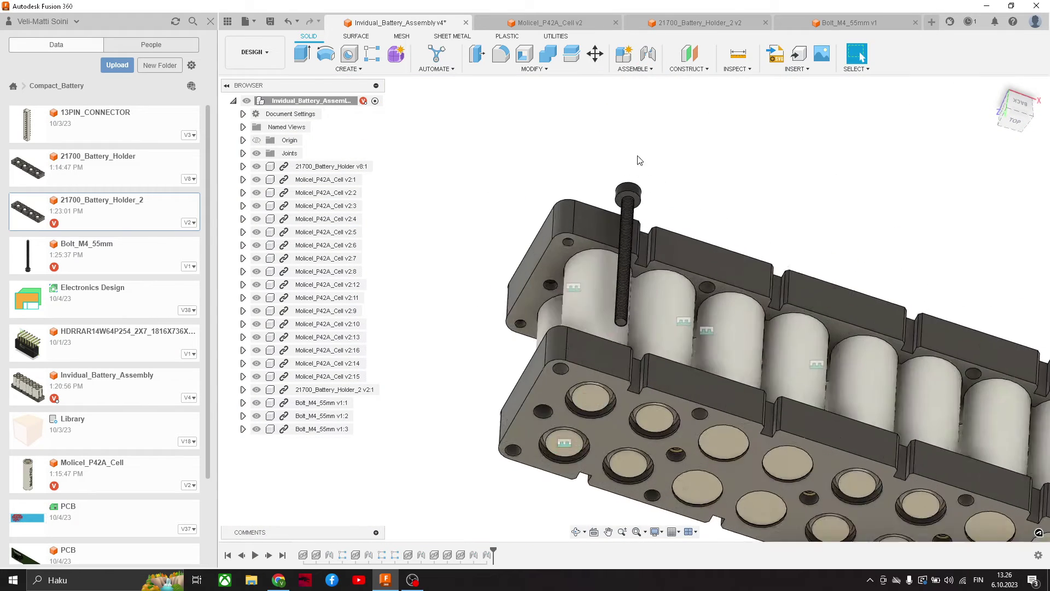
key(j)
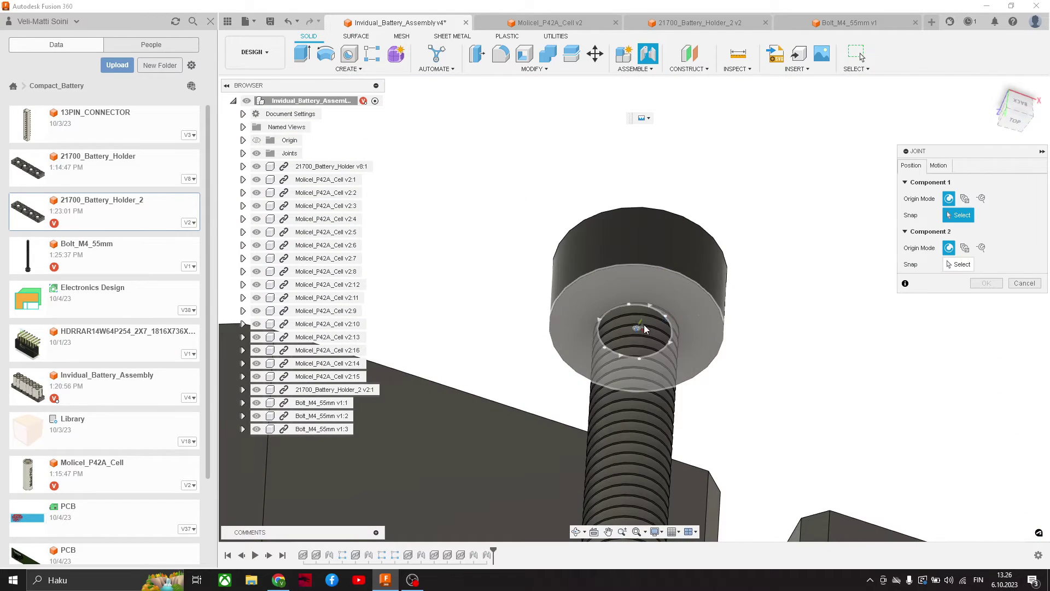
click(644, 328)
scroll(644, 328, down, 8)
shift+middle_drag(596, 281, 656, 256)
middle_drag(488, 280, 702, 299)
shift+middle_drag(634, 309, 684, 306)
scroll(766, 303, up, 8)
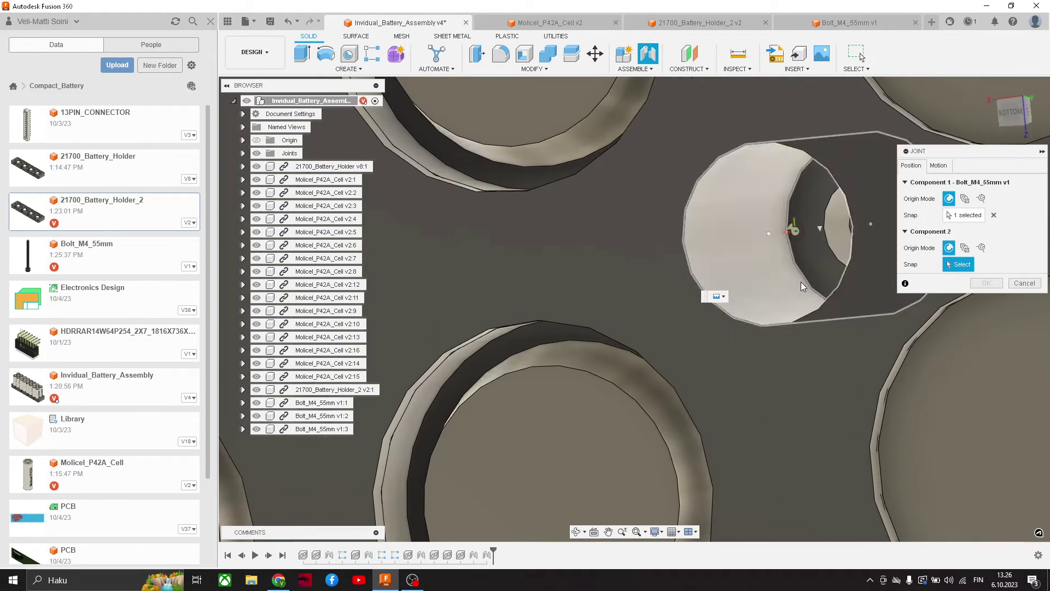
click(844, 235)
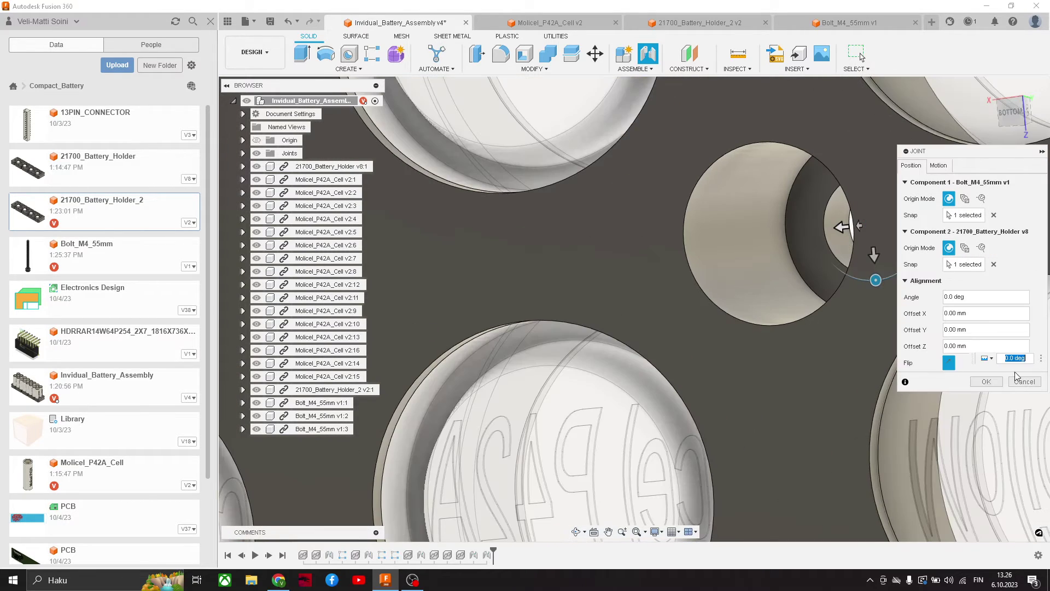
click(985, 382)
Save the Invidual_Battery_Assembly design as a new version with all three bolts in place.
scroll(669, 305, down, 10)
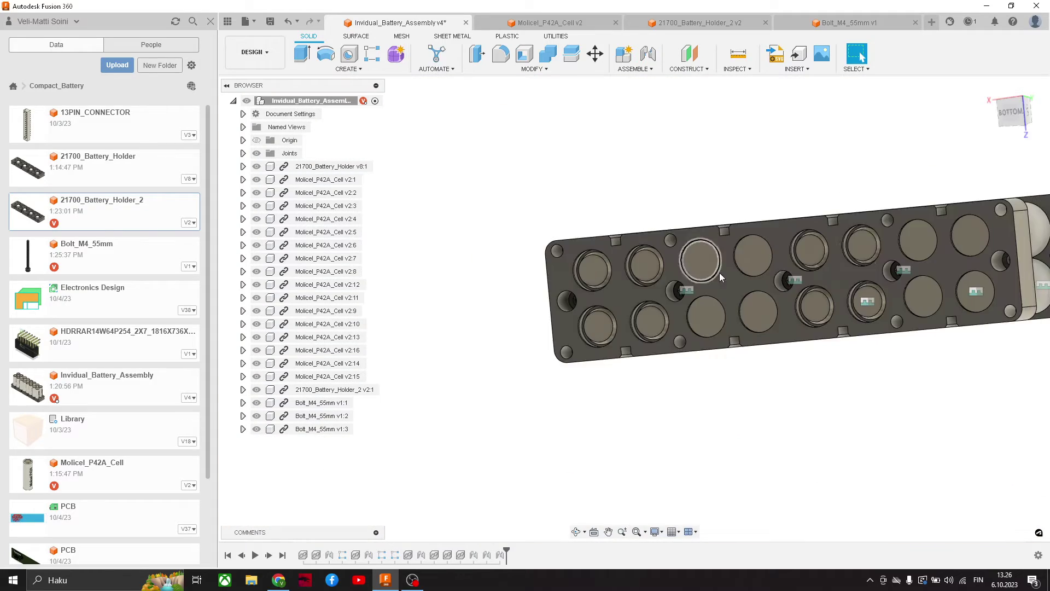
shift+middle_drag(719, 278, 741, 263)
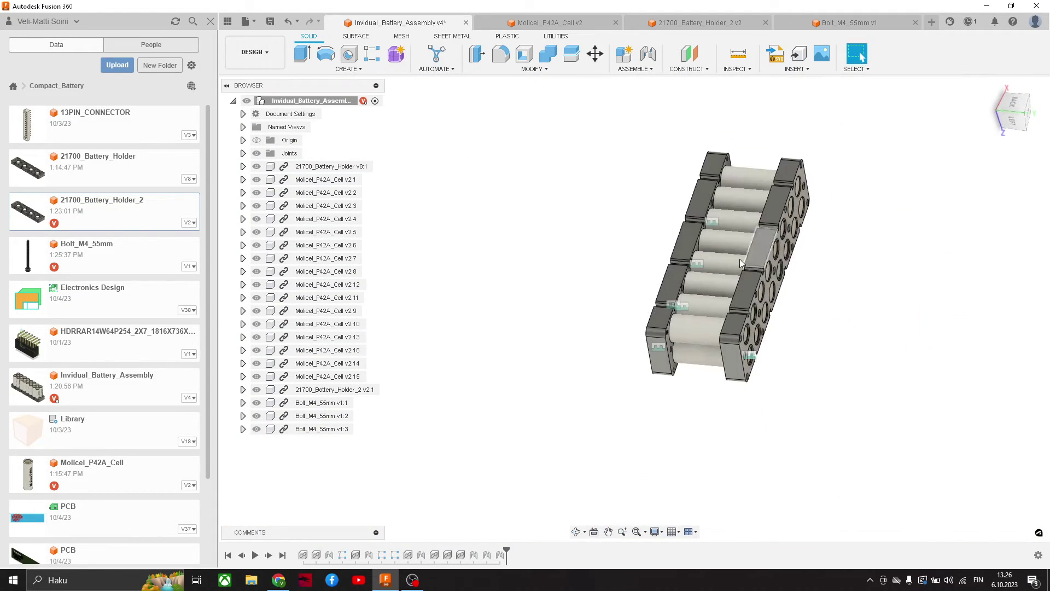
click(270, 22)
click(514, 309)
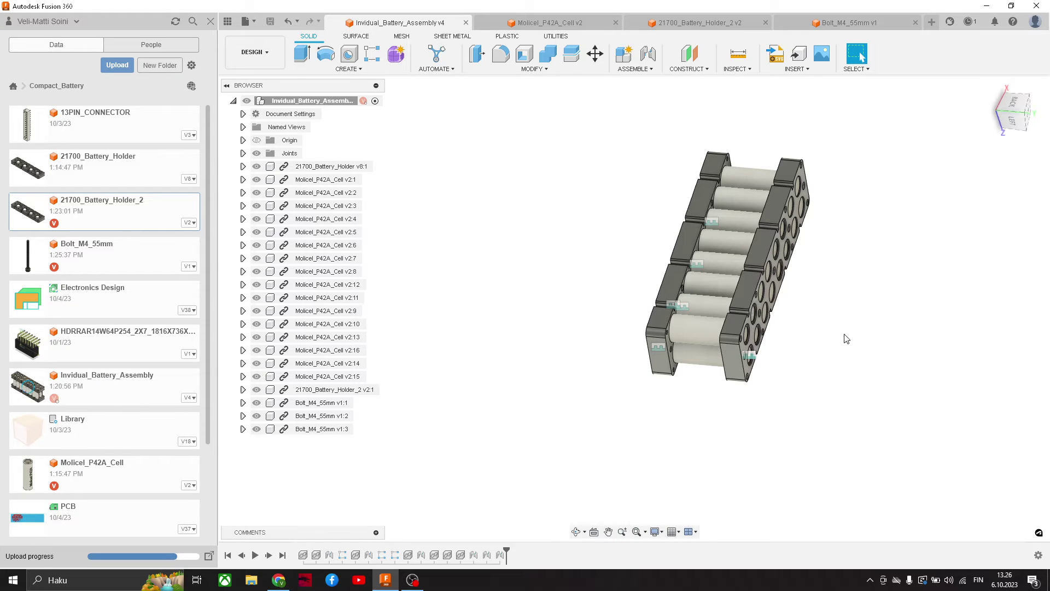
Examine the bolted battery assembly from several angles, checking the outer face of 21700_Battery_Holder_2 and its holes.
shift+middle_drag(846, 339, 764, 305)
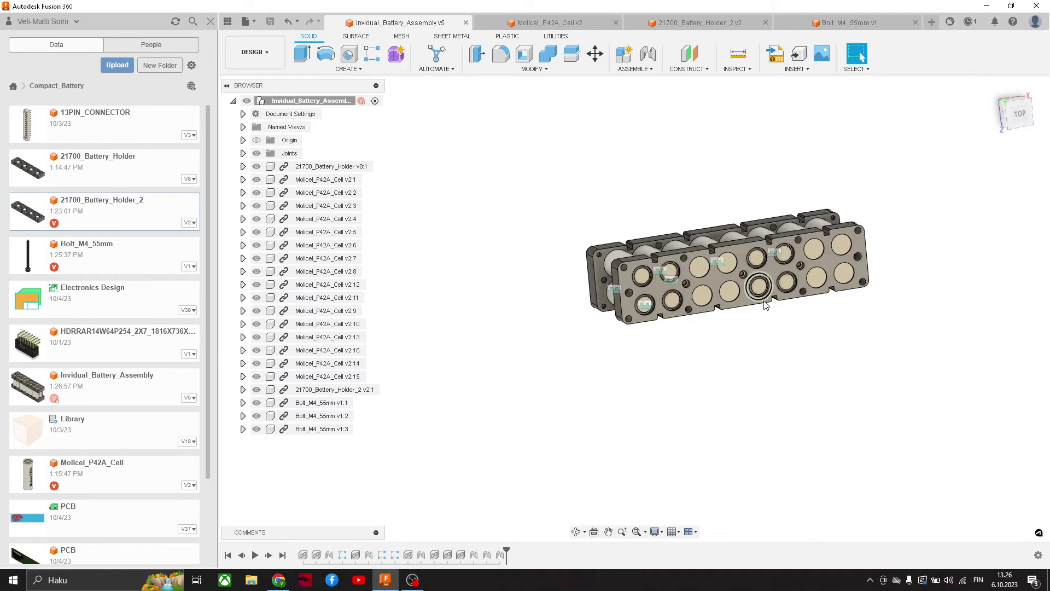
scroll(764, 305, up, 5)
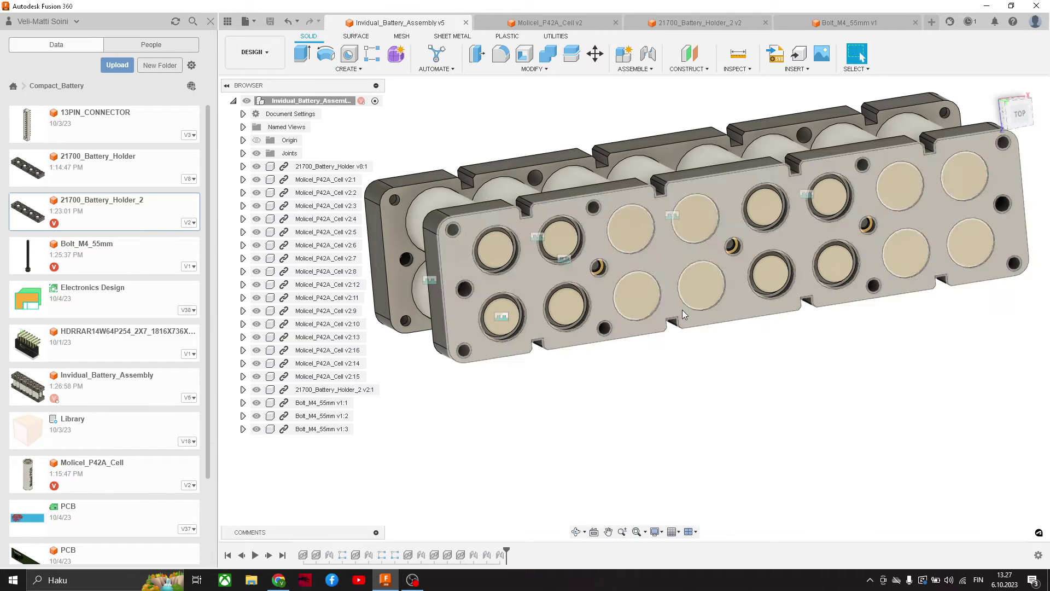
scroll(491, 292, down, 3)
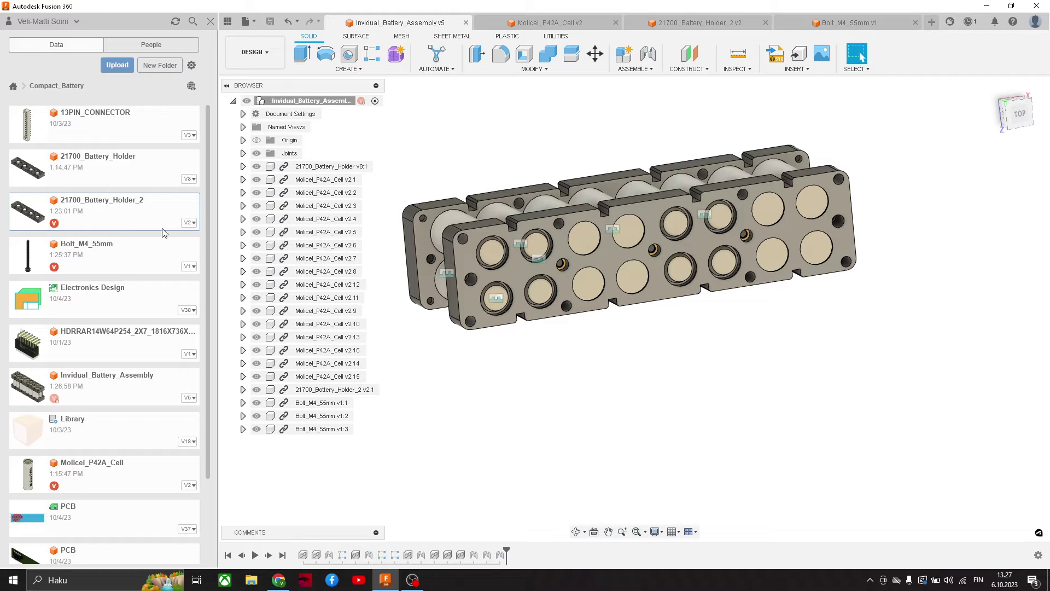
scroll(508, 273, up, 3)
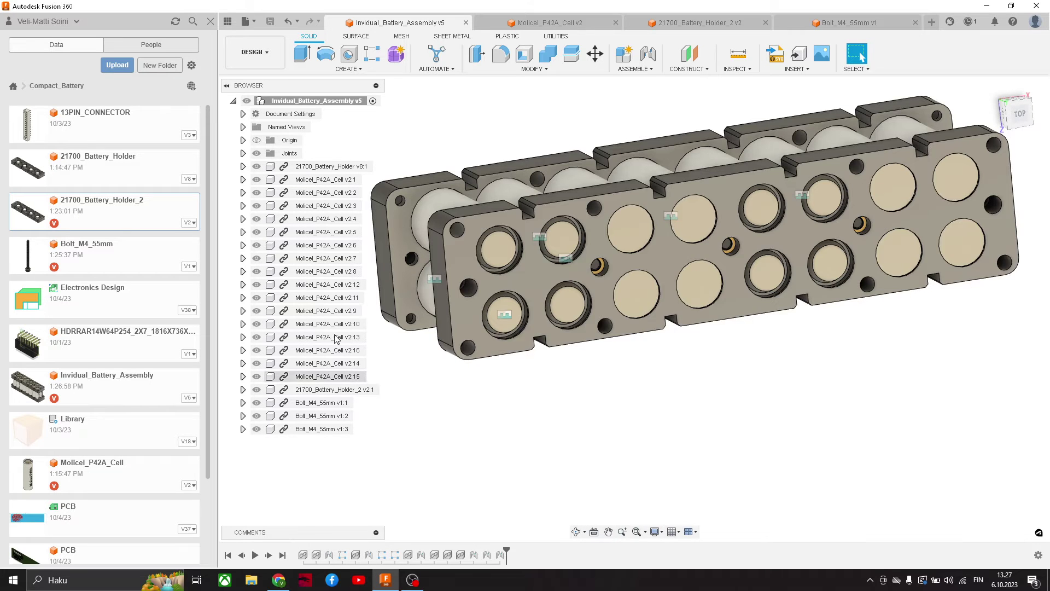
scroll(726, 246, down, 3)
shift+middle_drag(727, 246, 694, 255)
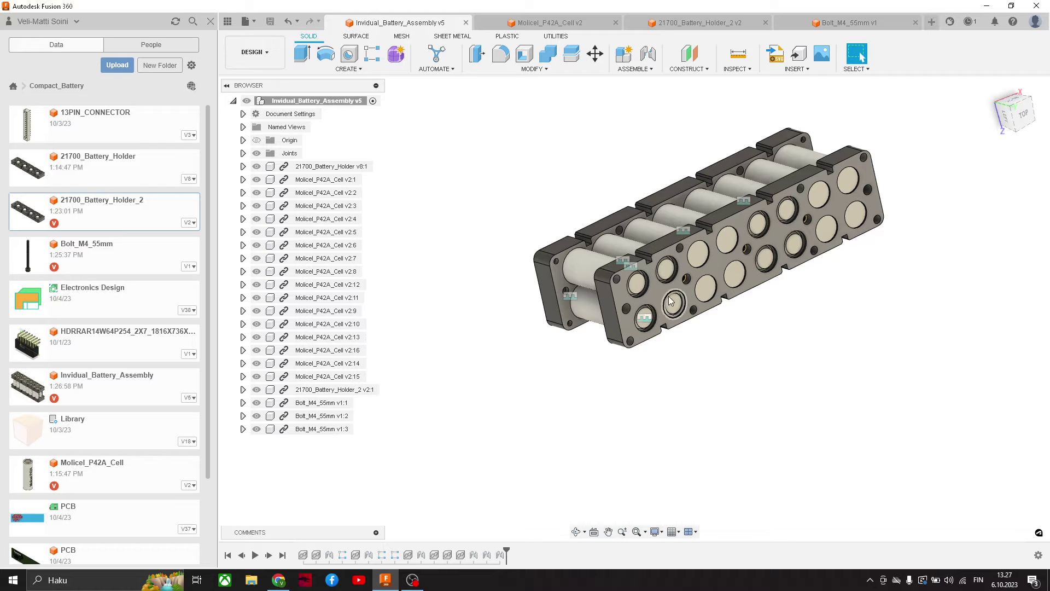
scroll(636, 300, up, 3)
middle_drag(680, 304, 570, 315)
scroll(570, 315, down, 3)
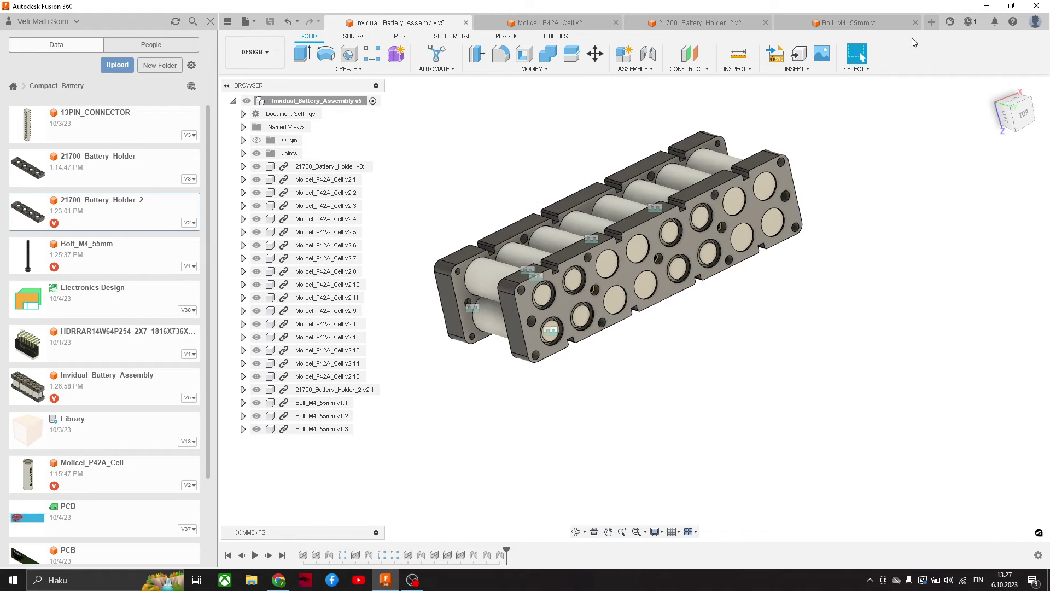
Create a sketch on the outer face of 21700_Battery_Holder_2 and project the whole face, with its outline and holes, into it.
shift+middle_drag(635, 245, 607, 255)
scroll(607, 255, up, 3)
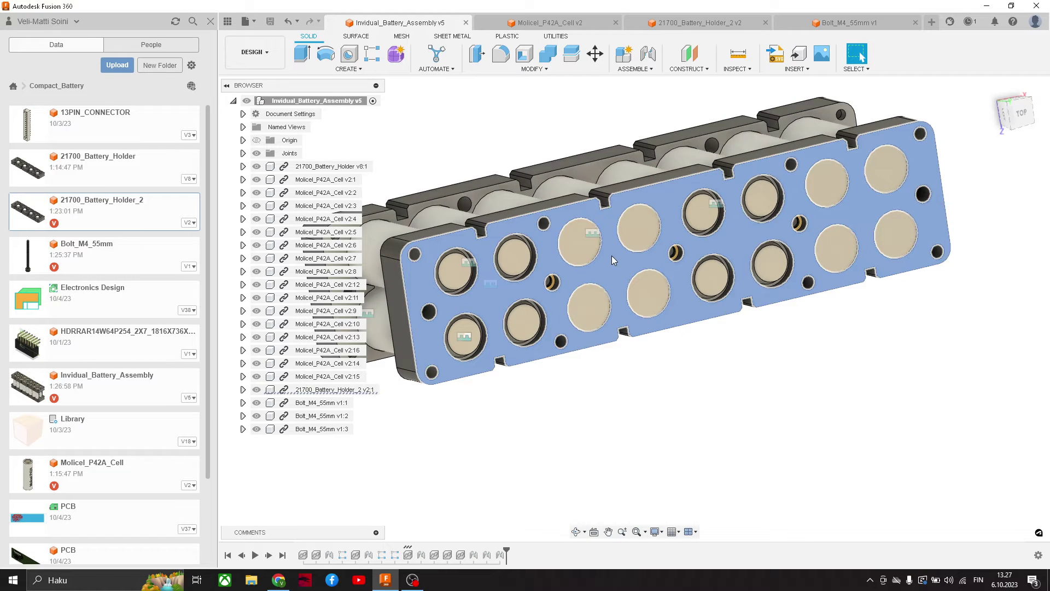
click(612, 255)
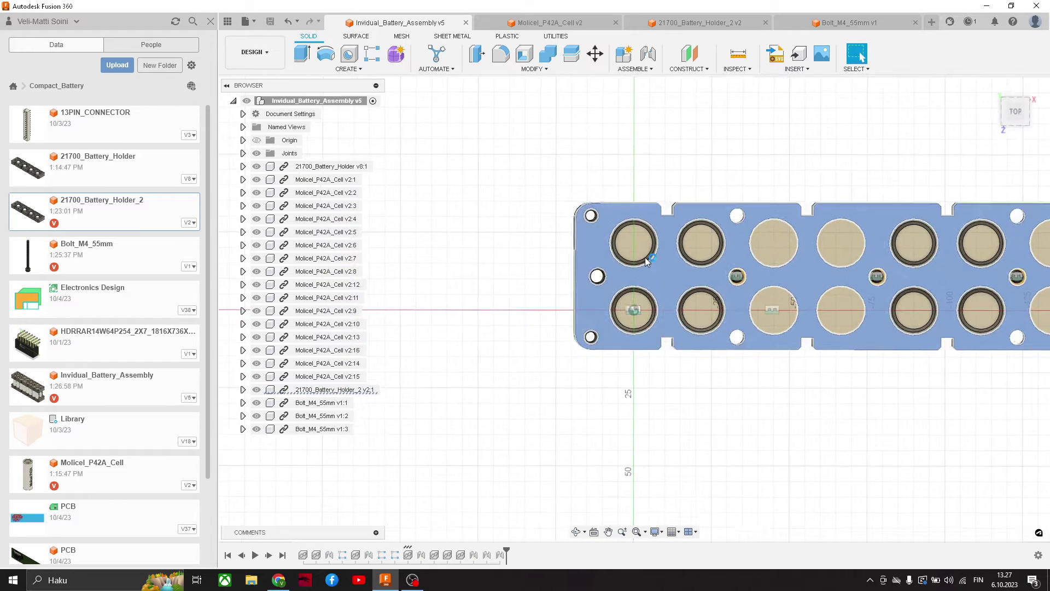
scroll(609, 229, down, 4)
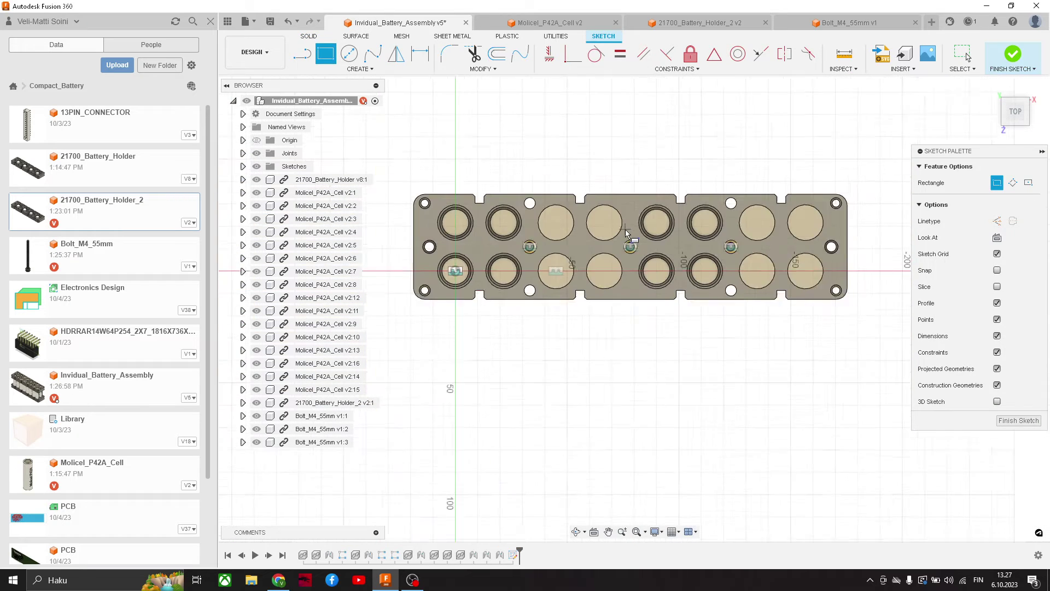
key(p)
click(697, 281)
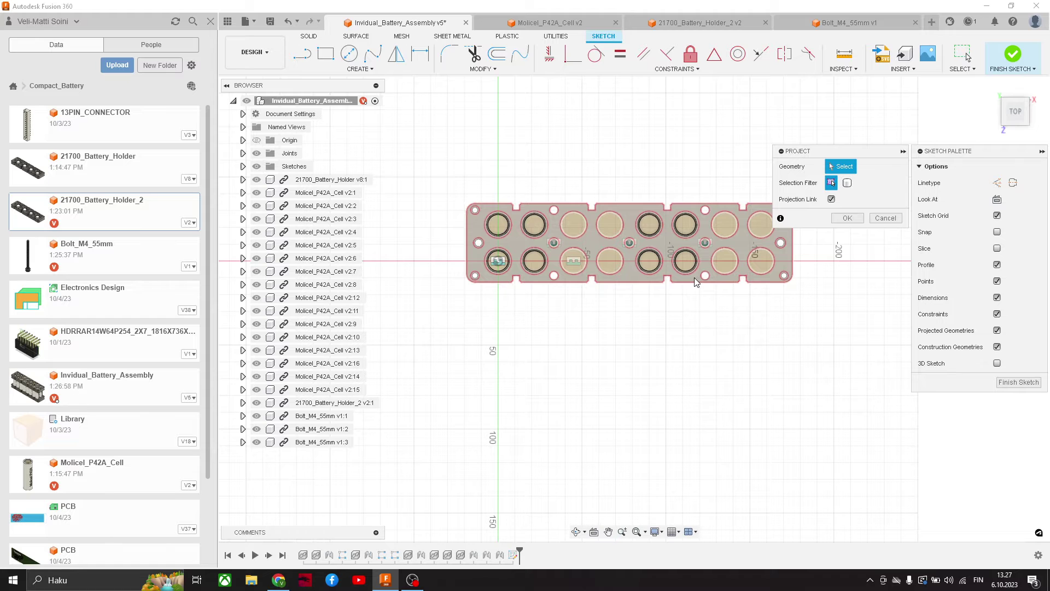
click(697, 281)
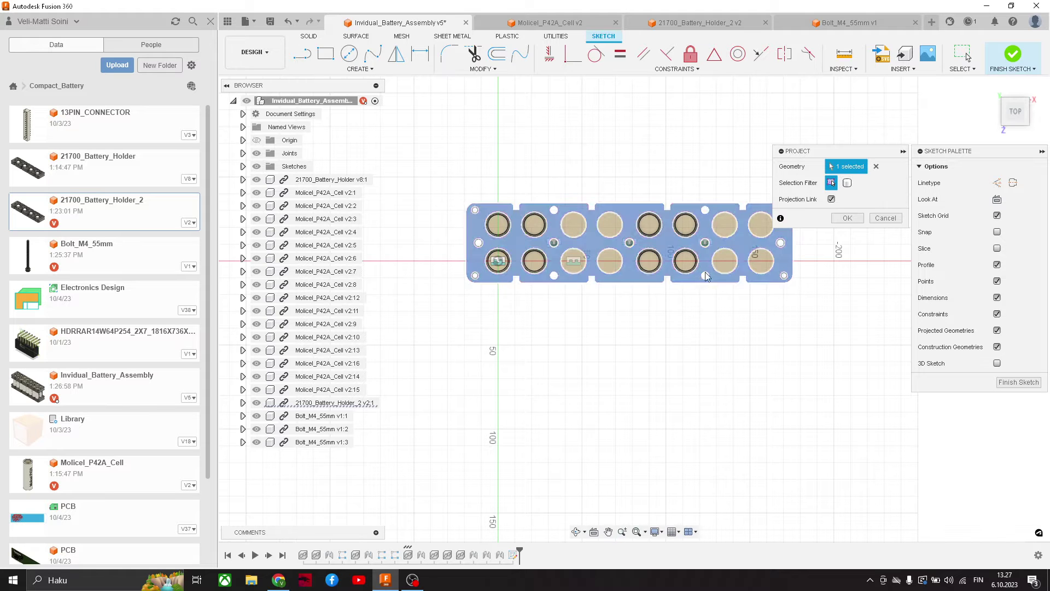
click(847, 218)
Start an Extrude of the projected holder face, selecting the main plate profile and all sixteen battery cell circles, including their ring profiles.
scroll(473, 205, up, 3)
key(e)
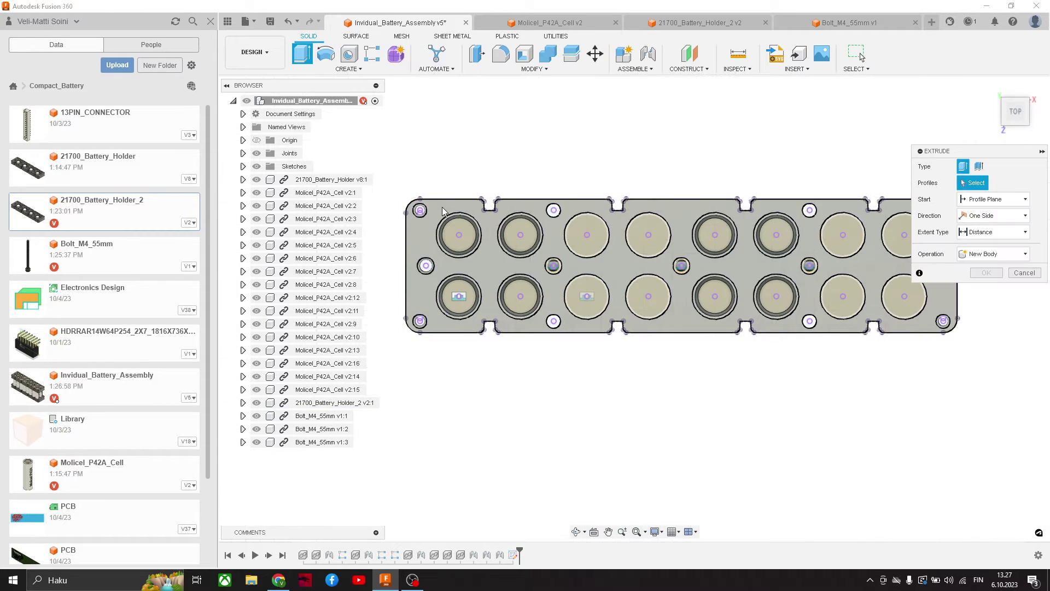
click(442, 214)
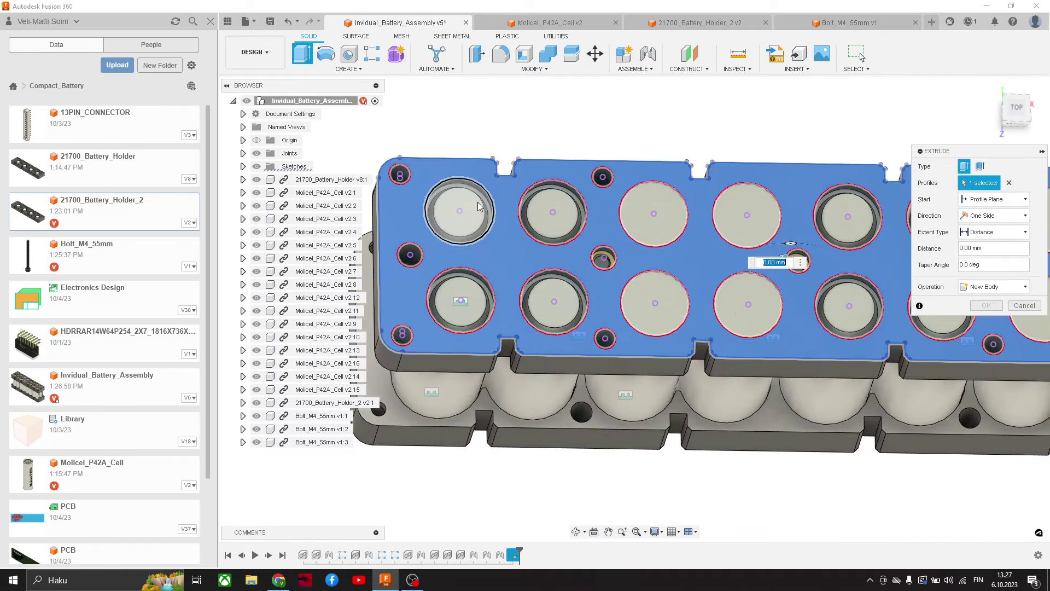
click(462, 301)
click(555, 295)
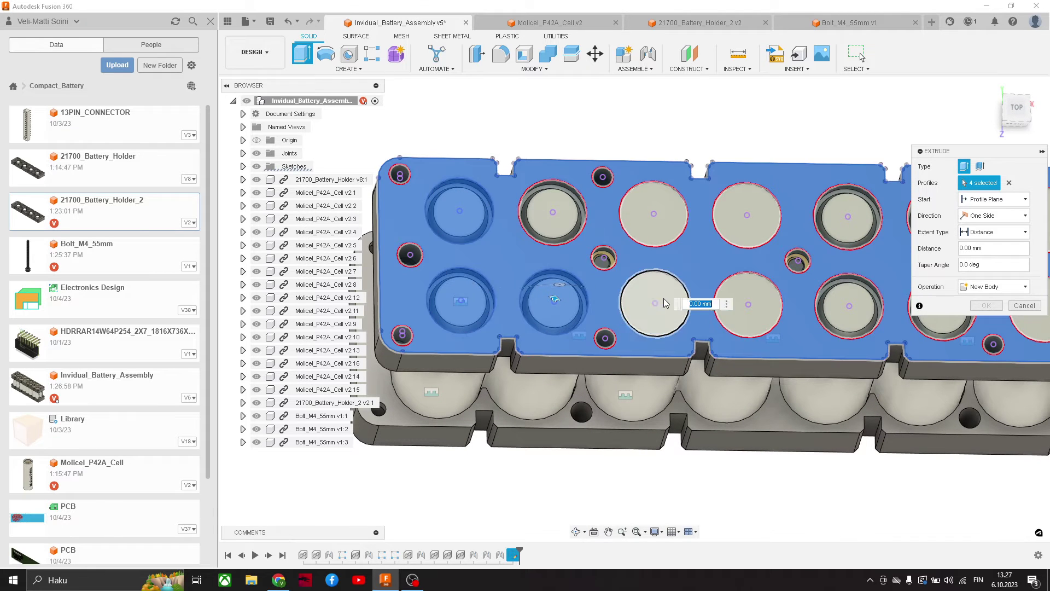
click(659, 298)
click(656, 229)
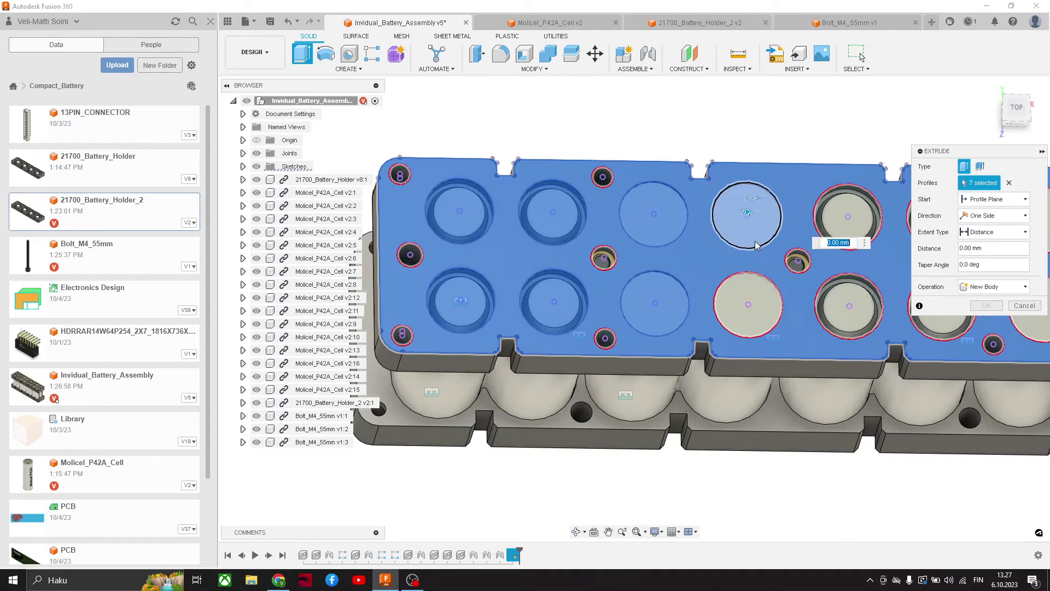
click(754, 241)
click(857, 297)
click(855, 222)
middle_drag(797, 214, 580, 240)
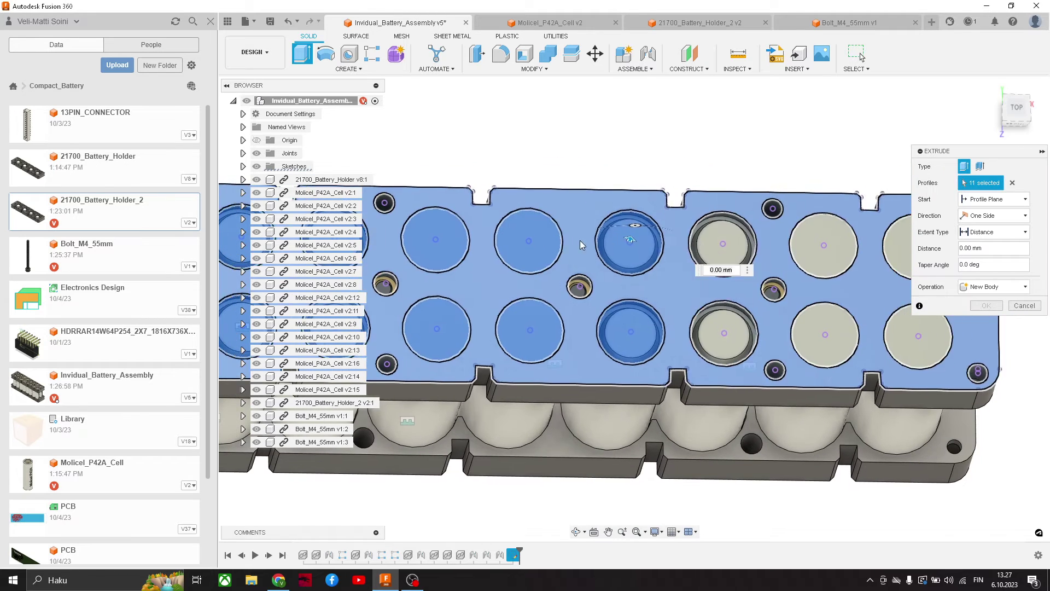
click(734, 240)
click(825, 332)
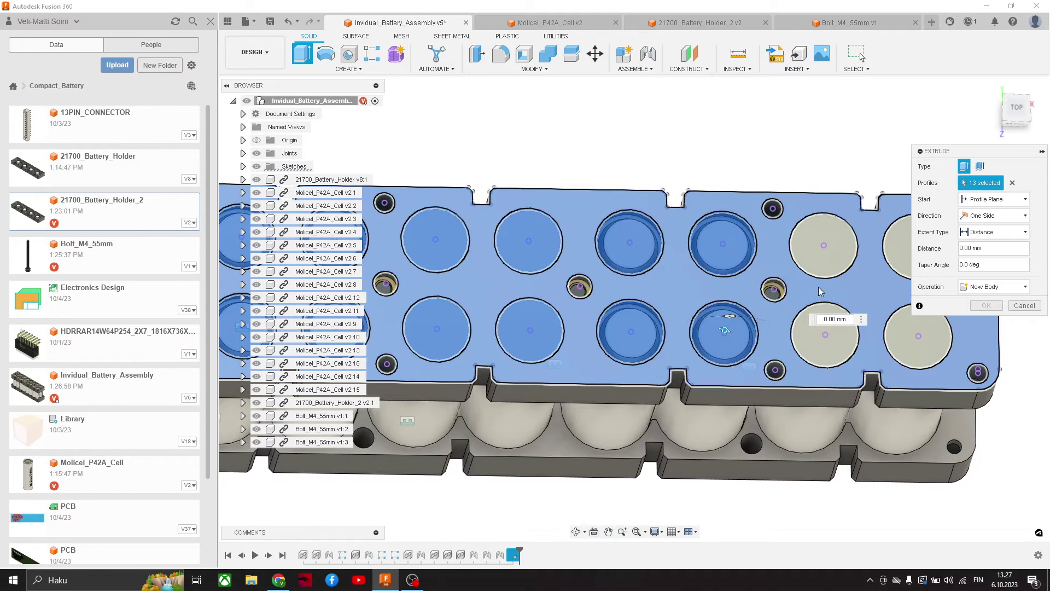
middle_drag(860, 215, 732, 216)
click(790, 246)
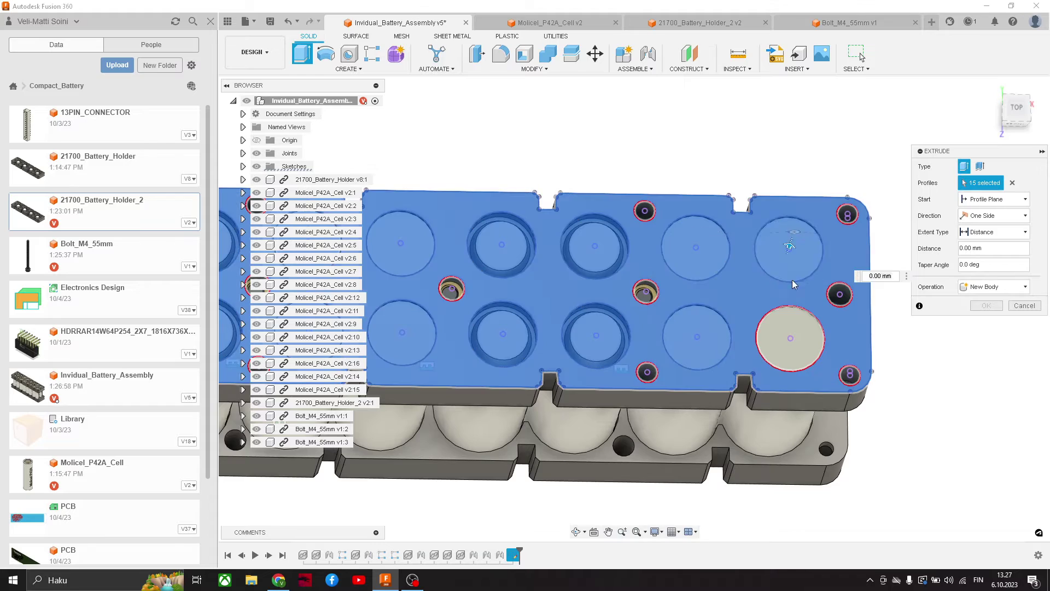
click(792, 333)
scroll(824, 303, down, 3)
scroll(613, 309, up, 5)
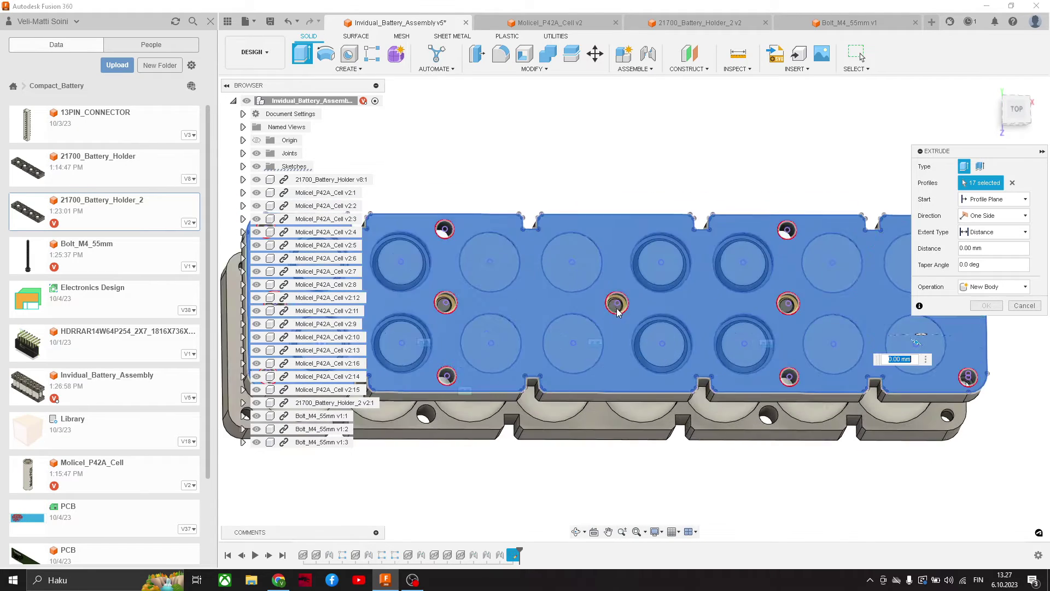
scroll(662, 304, down, 3)
click(820, 300)
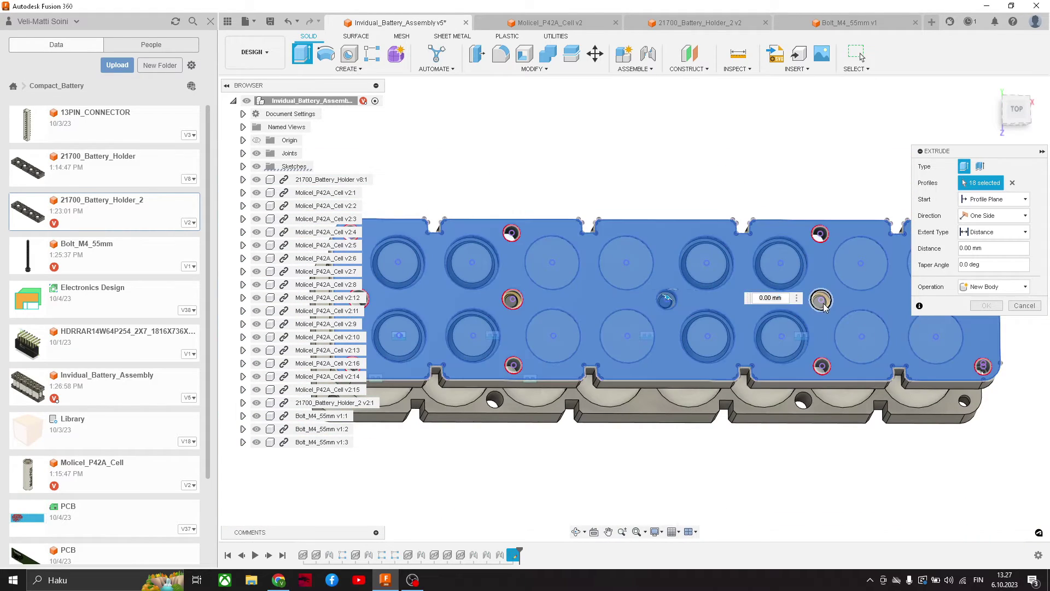
click(513, 300)
Extrude the selected profiles 2 mm outward from the holder's face as a new body.
shift+middle_drag(488, 272, 516, 301)
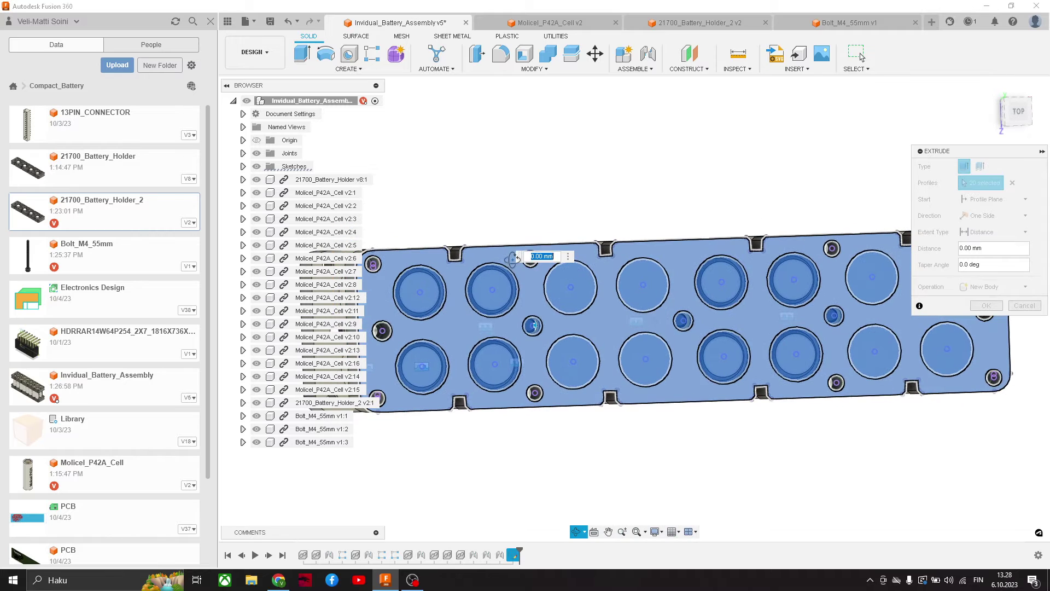
middle_drag(495, 263, 535, 230)
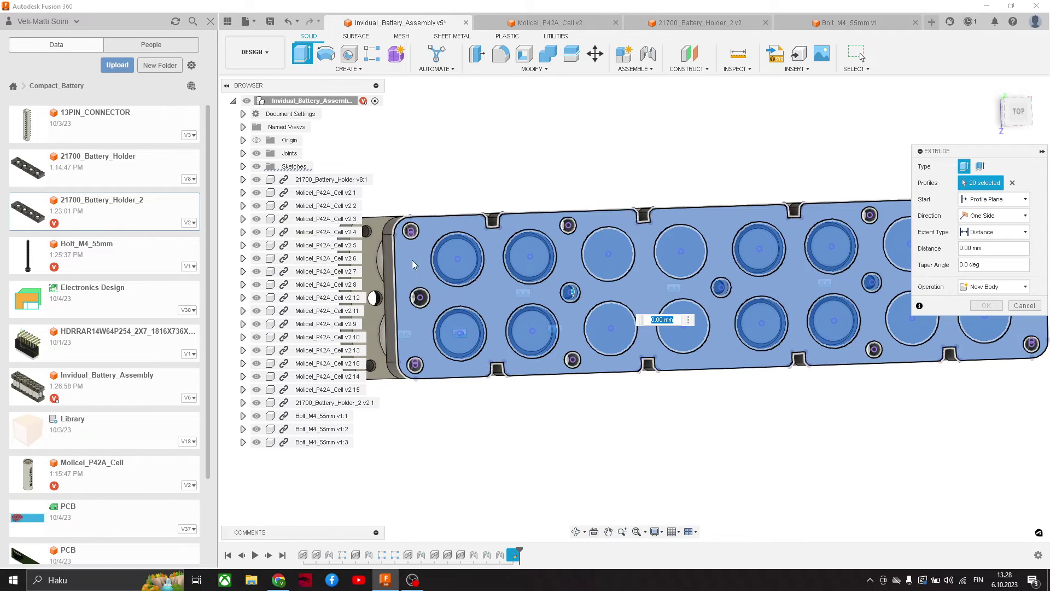
middle_drag(808, 238, 779, 309)
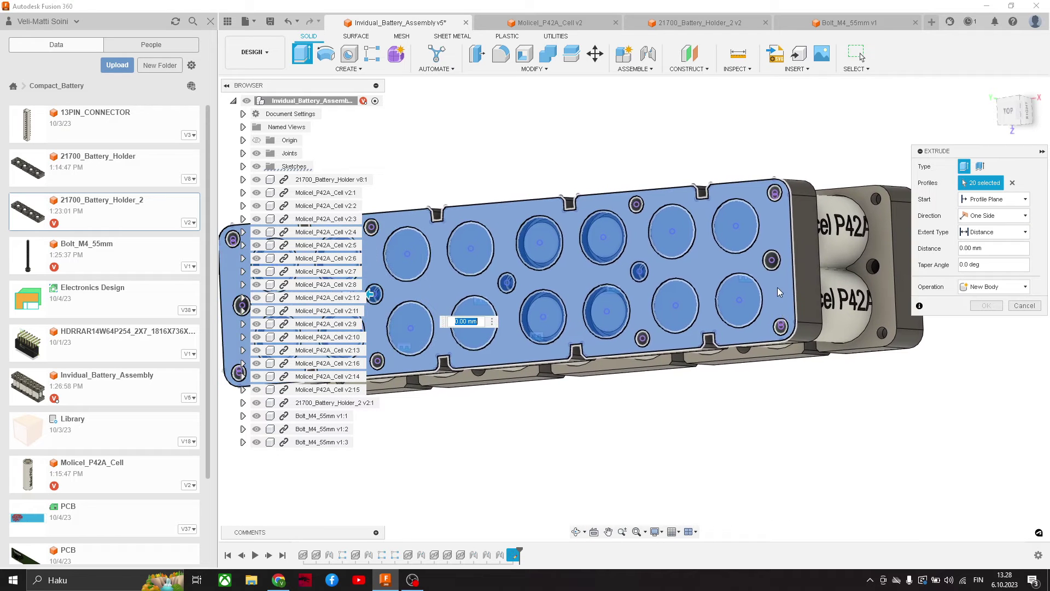
scroll(770, 290, down, 2)
middle_drag(736, 249, 795, 239)
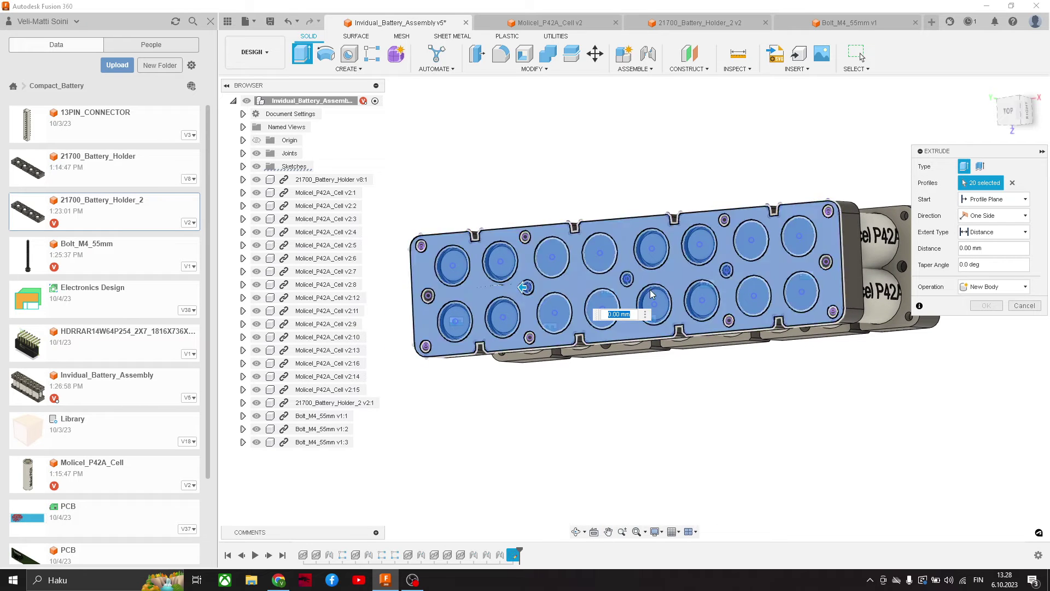
text(2)
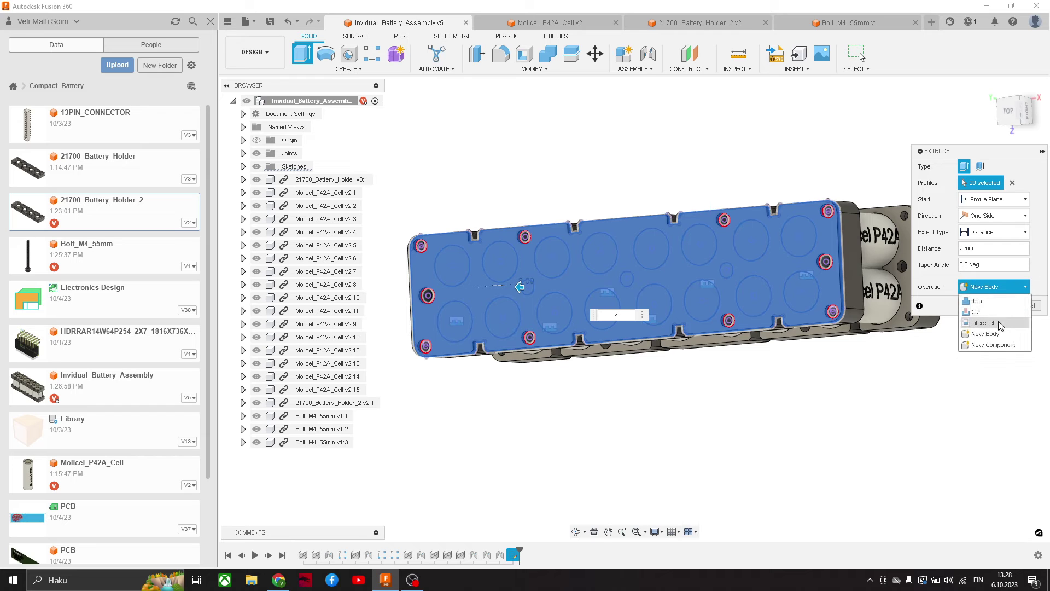
shift+middle_drag(819, 305, 803, 330)
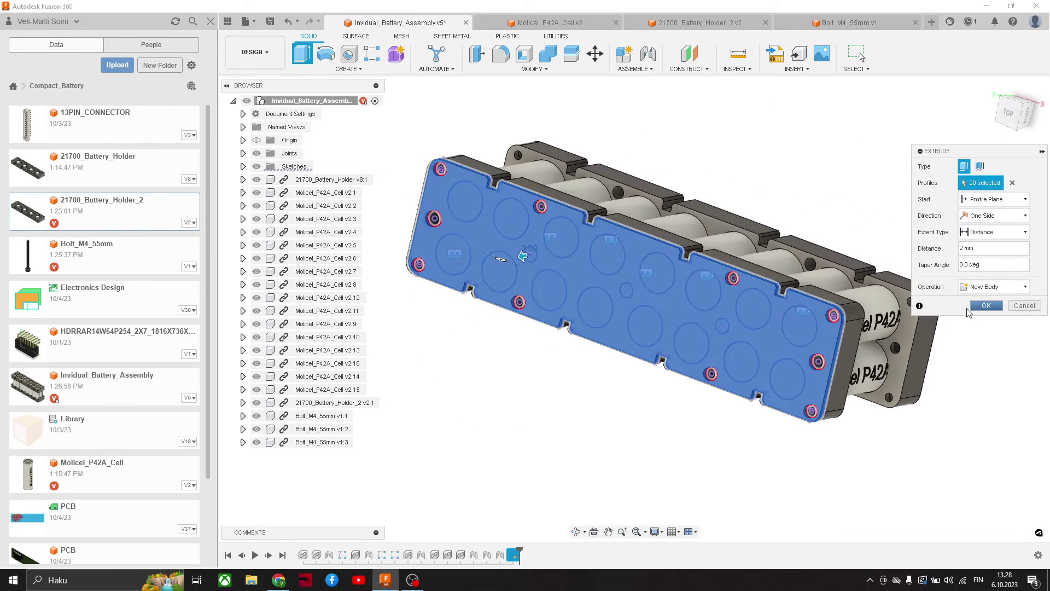
click(978, 305)
Examine the new plate on the outer face of 21700_Battery_Holder_2, checking its edge, notches and holes from several angles.
shift+middle_drag(875, 333, 718, 310)
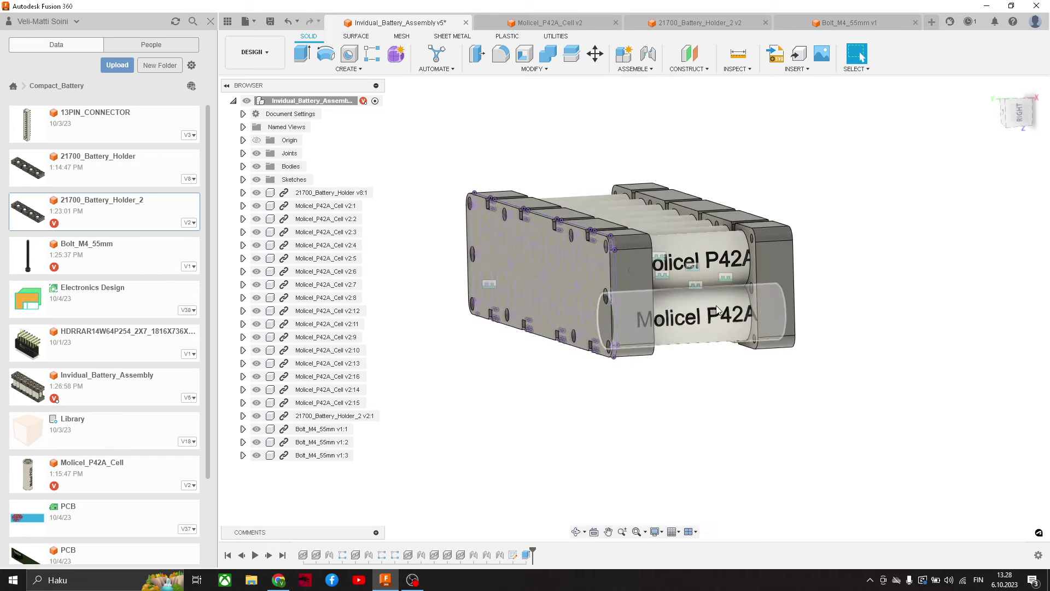
scroll(670, 297, up, 3)
middle_drag(575, 271, 663, 271)
scroll(640, 268, up, 2)
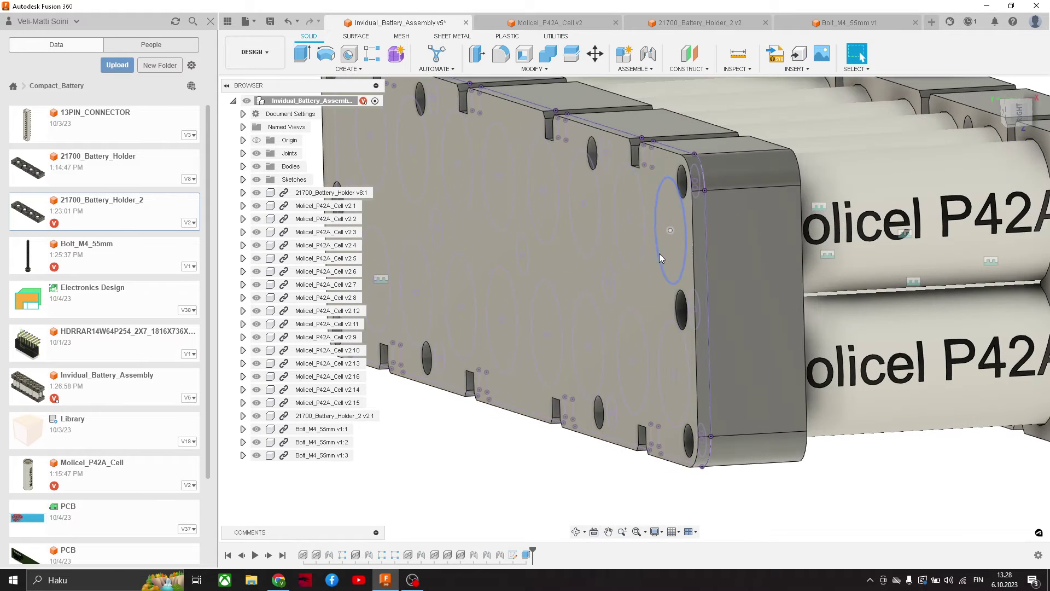
scroll(618, 270, down, 2)
shift+middle_drag(576, 288, 611, 287)
scroll(706, 310, down, 3)
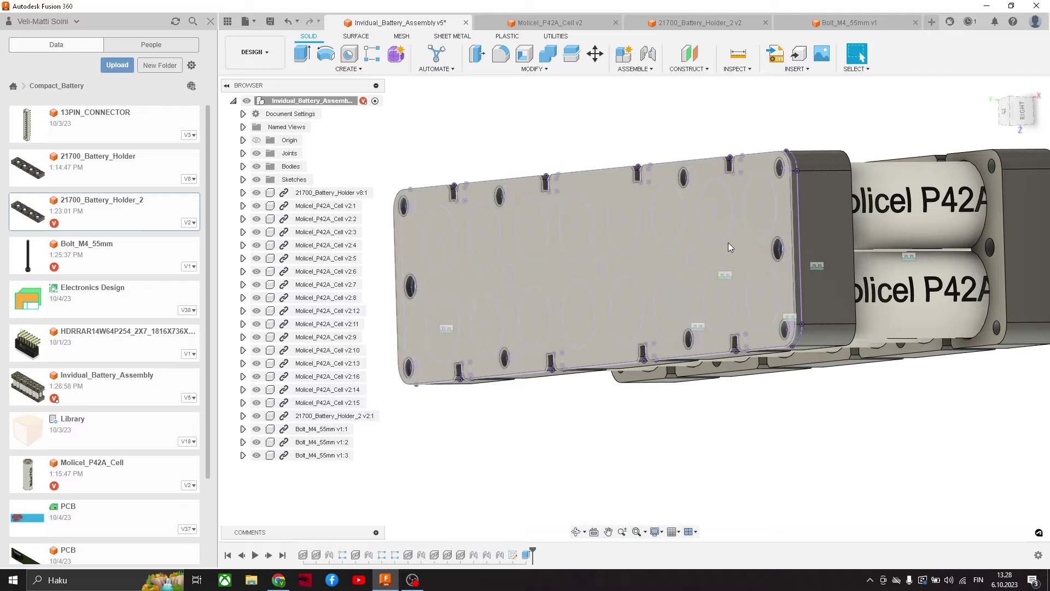
shift+middle_drag(728, 247, 587, 271)
Search the appearance library for "fr" and apply the FR4 appearance to the new plate body.
key(a)
scroll(588, 269, up, 2)
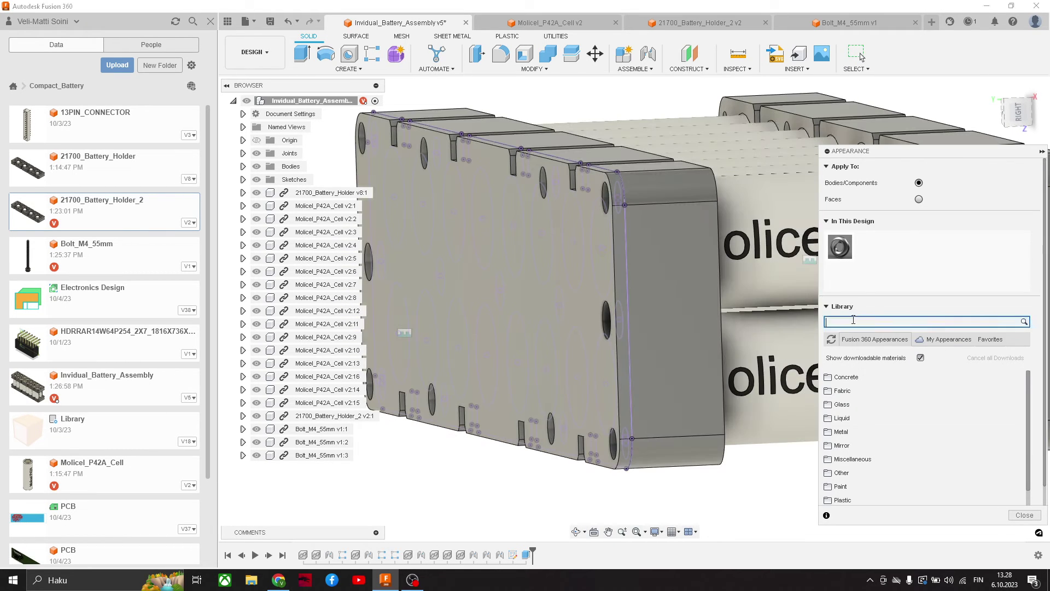
click(860, 317)
text(fr)
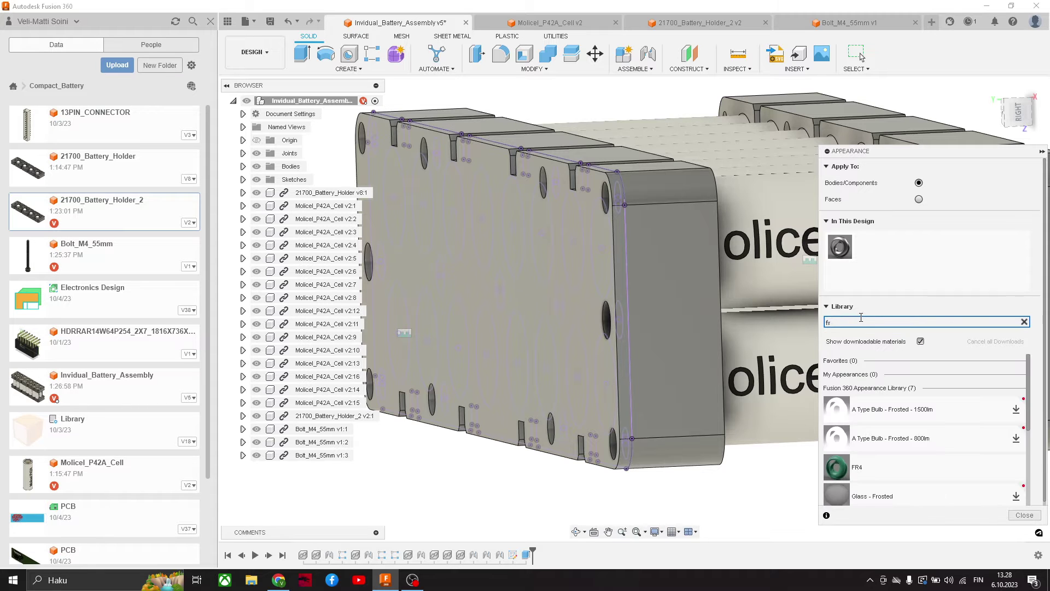
drag(905, 469, 596, 317)
scroll(688, 415, down, 3)
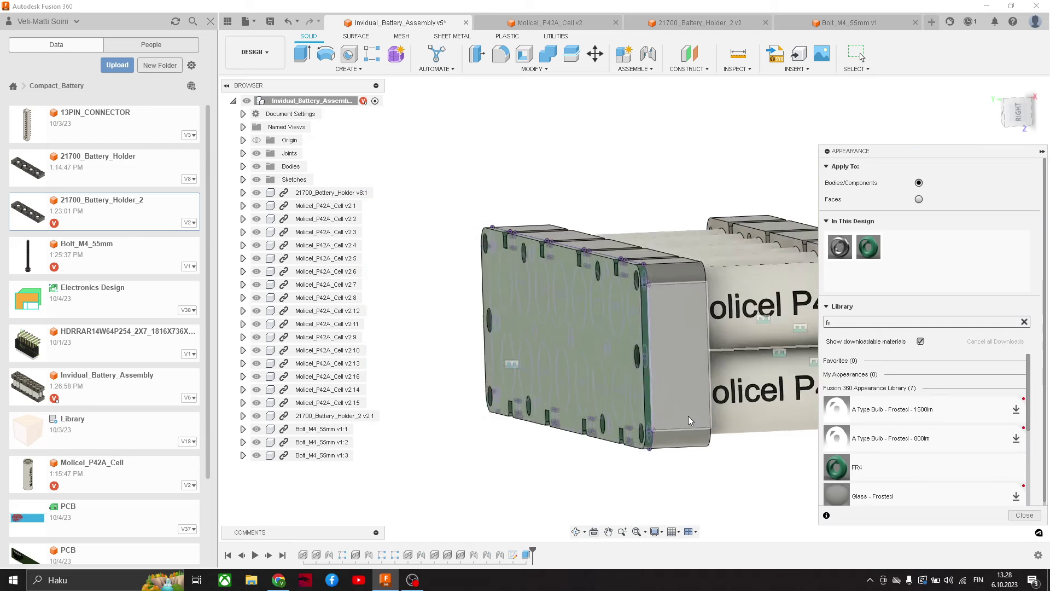
scroll(937, 446, down, 2)
scroll(930, 451, up, 2)
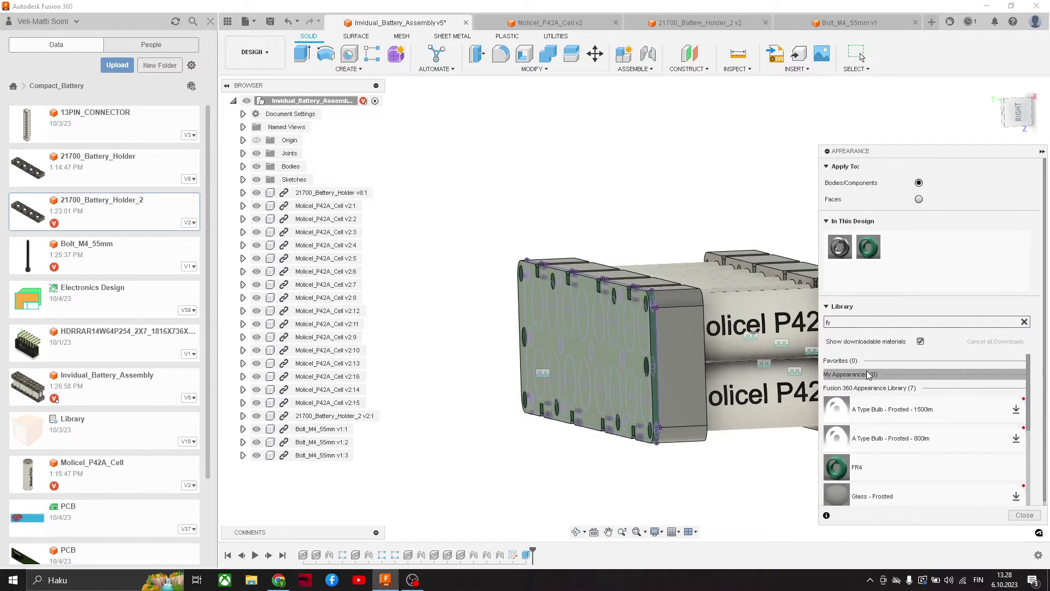
key(Escape)
Hide the assembly's sketches and save Invidual_Battery_Assembly as a new version with the default description.
scroll(749, 374, down, 2)
shift+middle_drag(772, 376, 950, 437)
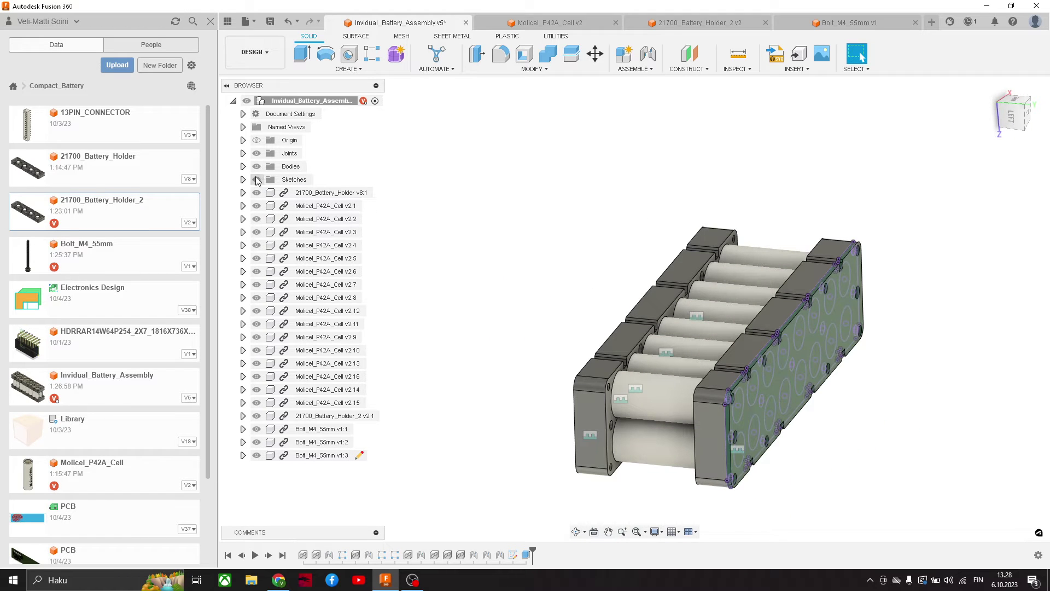
click(257, 179)
mouse_move(870, 376)
shift+middle_down()
mouse_move(791, 362)
mouse_move(870, 359)
mouse_move(820, 371)
mouse_move(629, 367)
shift+middle_up()
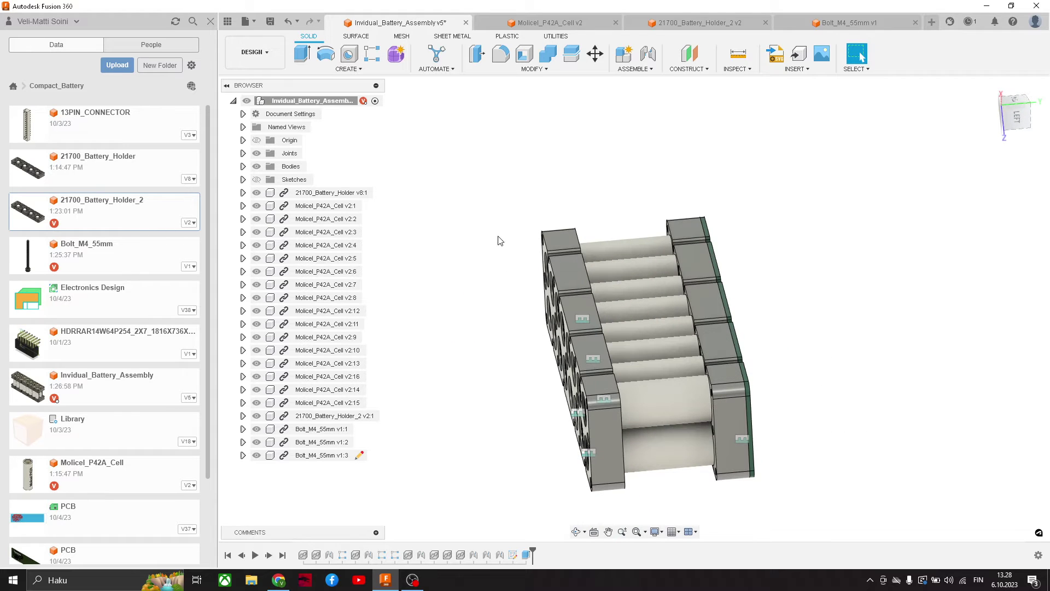
click(271, 22)
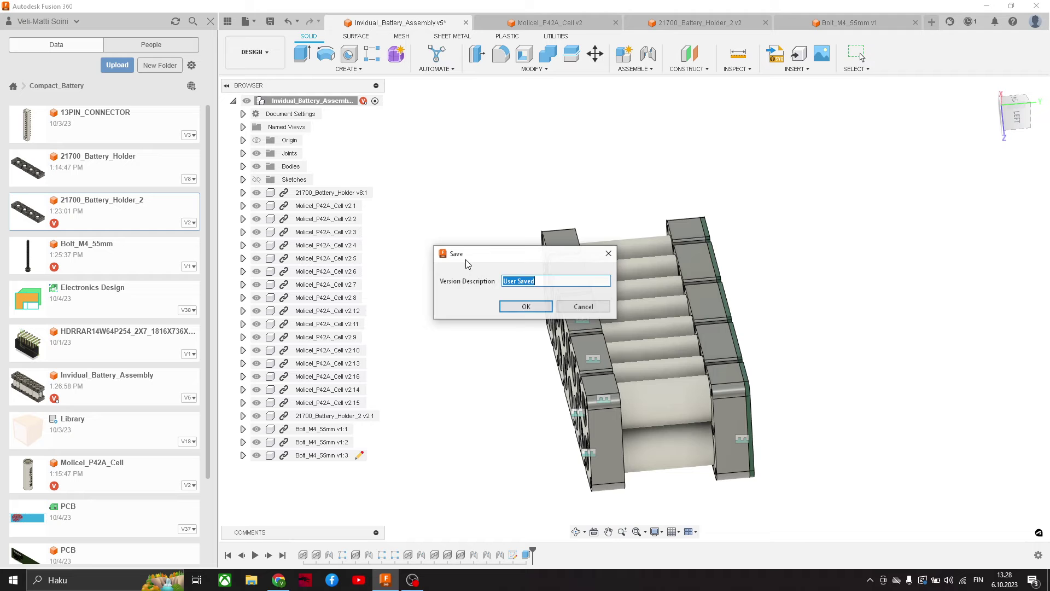
click(526, 307)
Examine the finished battery assembly from several angles, checking the FR4 plate and its mounting holes.
shift+middle_drag(786, 332, 809, 339)
scroll(594, 381, up, 3)
scroll(568, 401, up, 1)
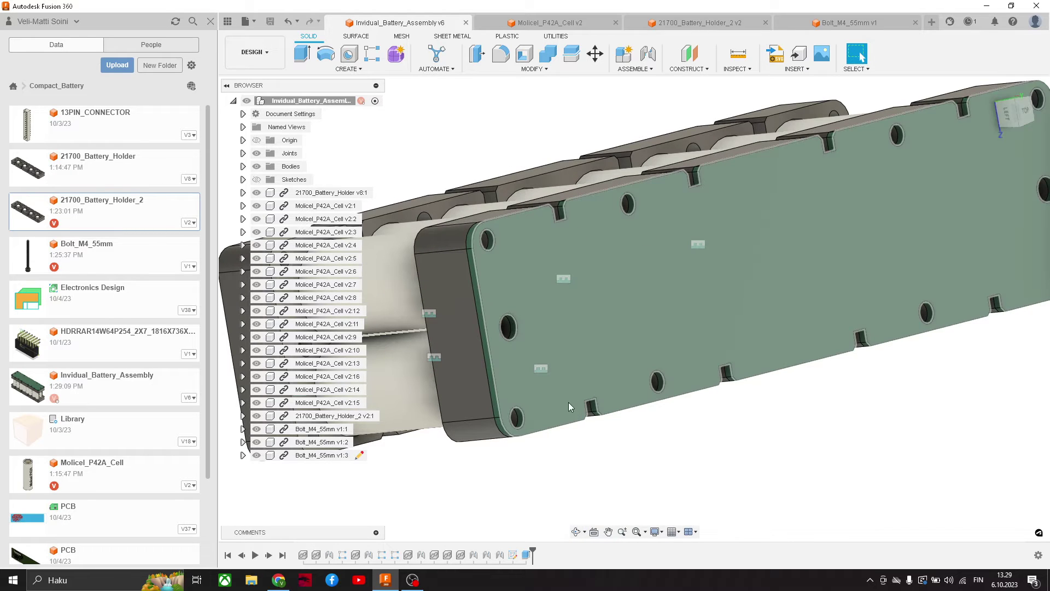
scroll(746, 267, down, 3)
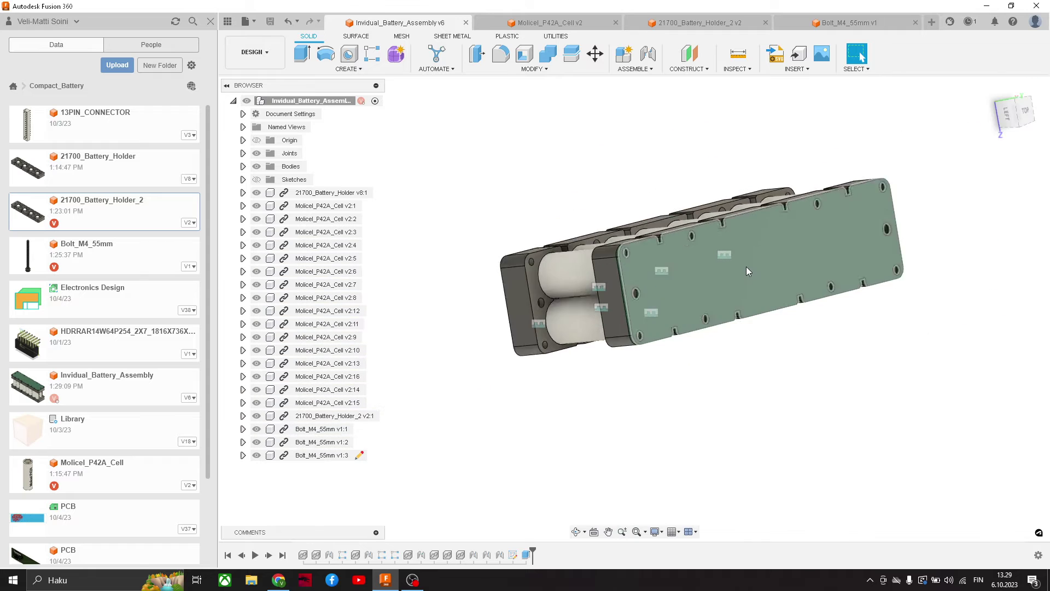
shift+middle_drag(745, 267, 787, 314)
scroll(763, 308, up, 5)
scroll(732, 294, down, 5)
shift+middle_drag(701, 307, 759, 253)
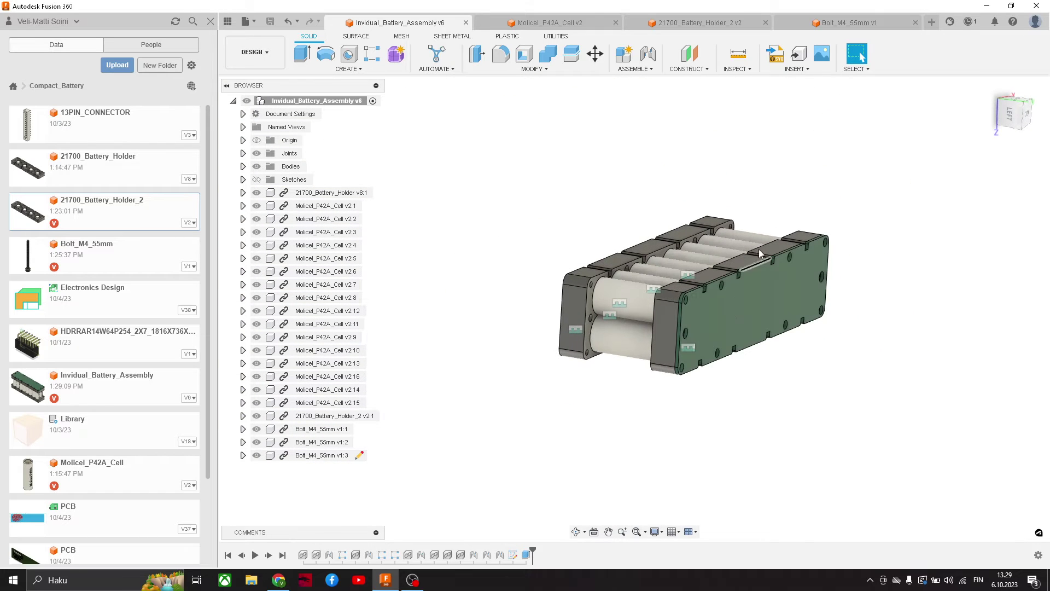
Create a new design and save it as Full_Assembly in the Compact_Battery folder.
click(932, 22)
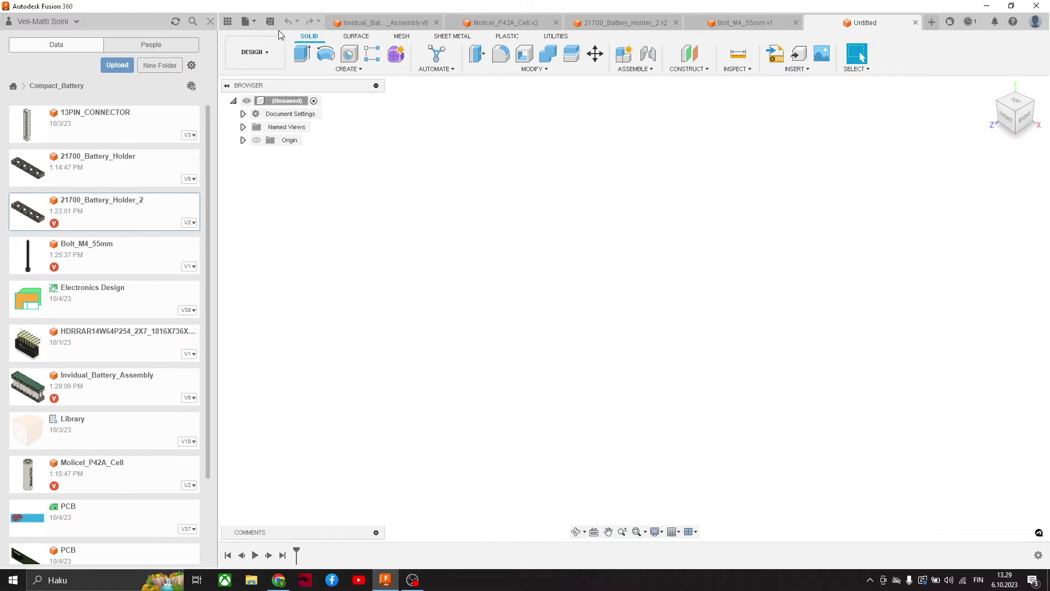
click(270, 22)
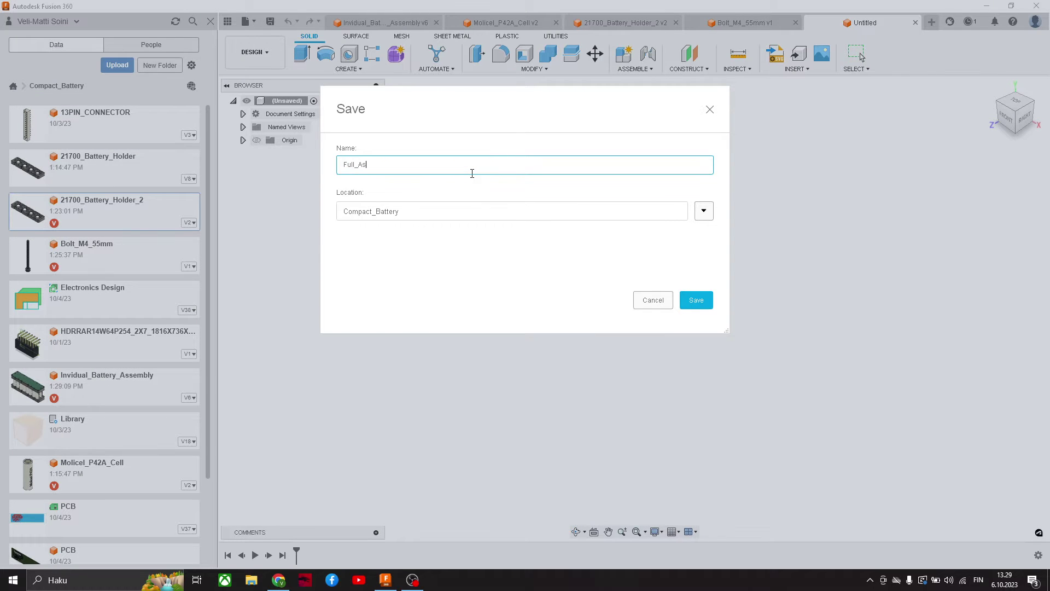
text(Full_Assembly)
key(Return)
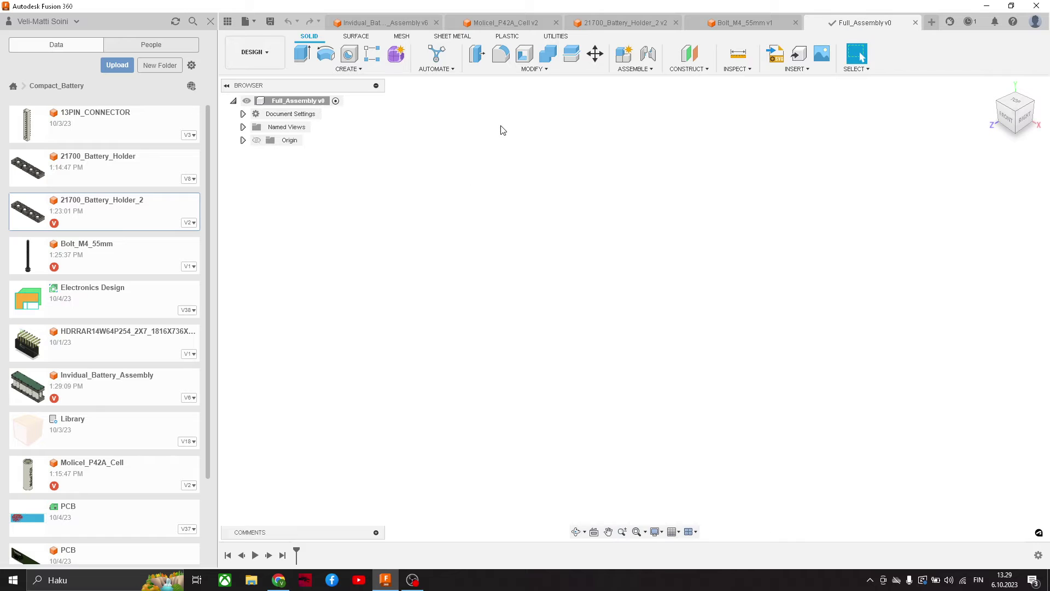
Insert Invidual_Battery_Assembly into the Full_Assembly design as a linked component at its default position.
scroll(157, 396, down, 2)
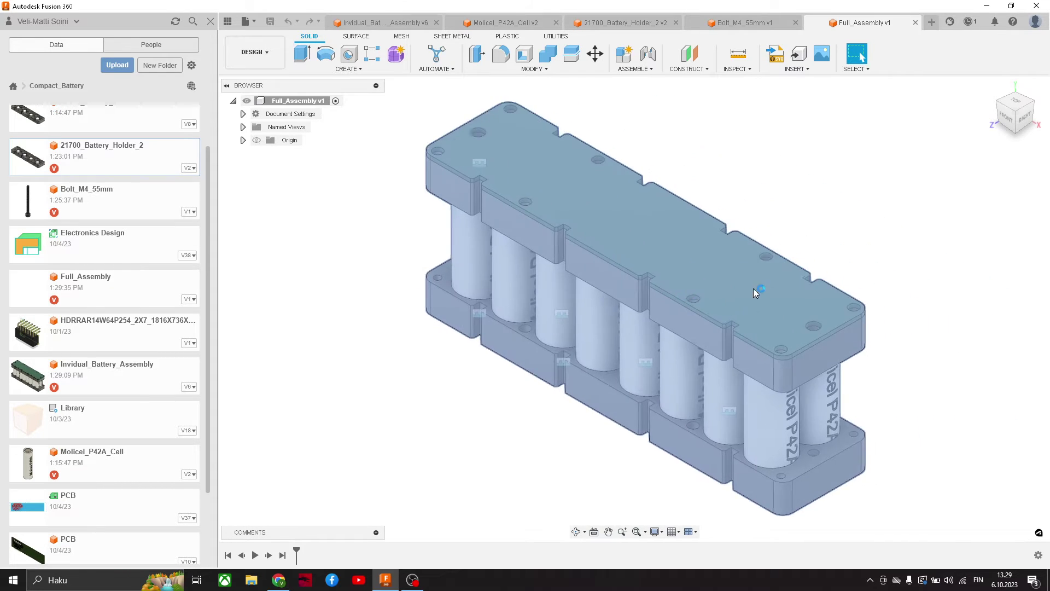
shift+middle_drag(796, 272, 792, 244)
shift+middle_drag(826, 286, 684, 275)
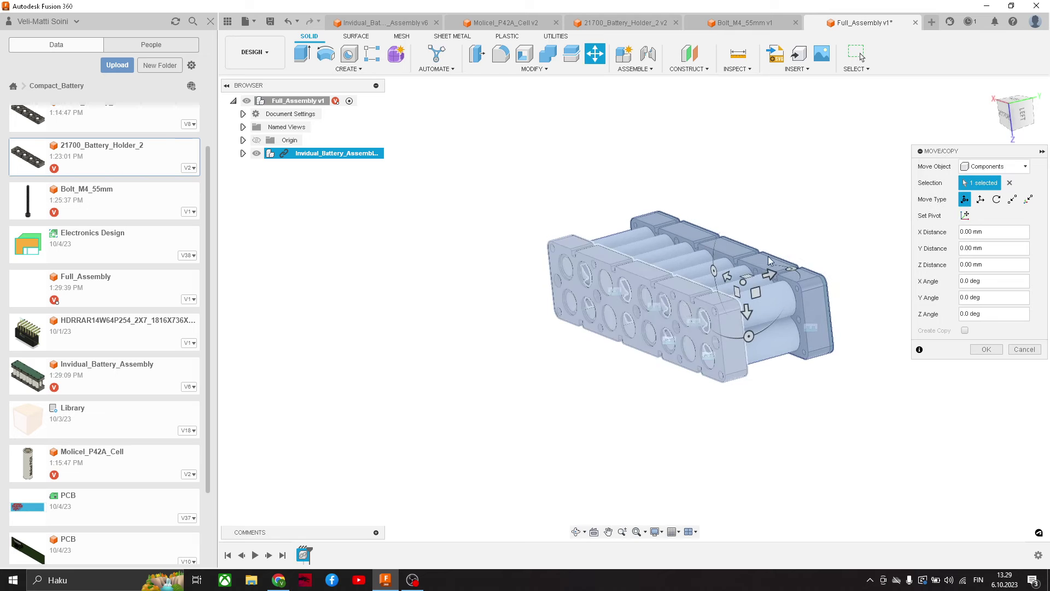
click(991, 348)
middle_drag(833, 305, 714, 300)
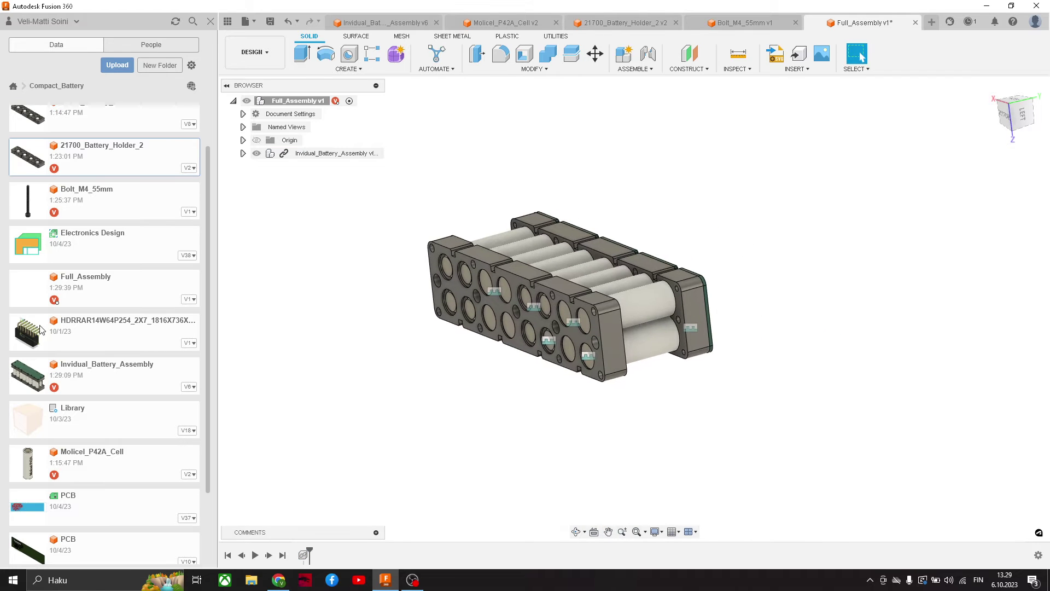
scroll(96, 245, down, 3)
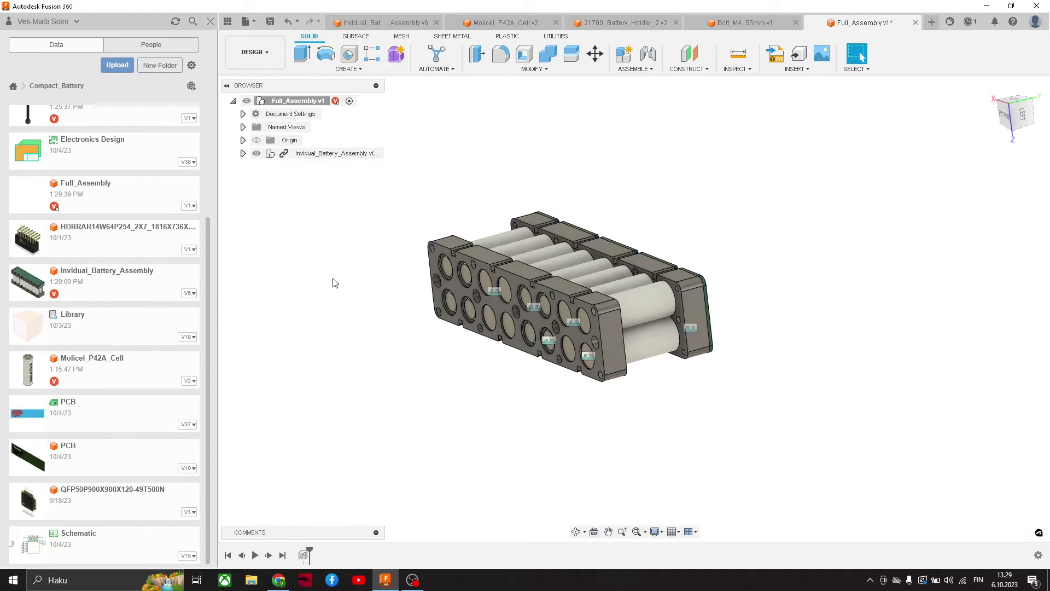
Place a second linked Invidual_Battery_Assembly in Full_Assembly, moved -80 mm along Z from the first.
middle_drag(753, 268, 692, 285)
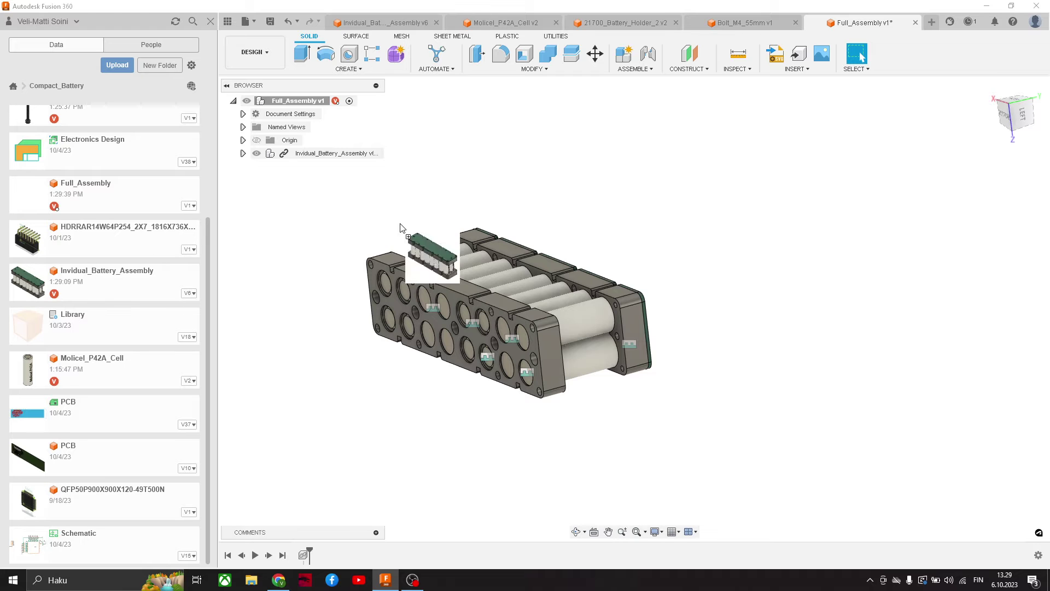
key(ctrl+v)
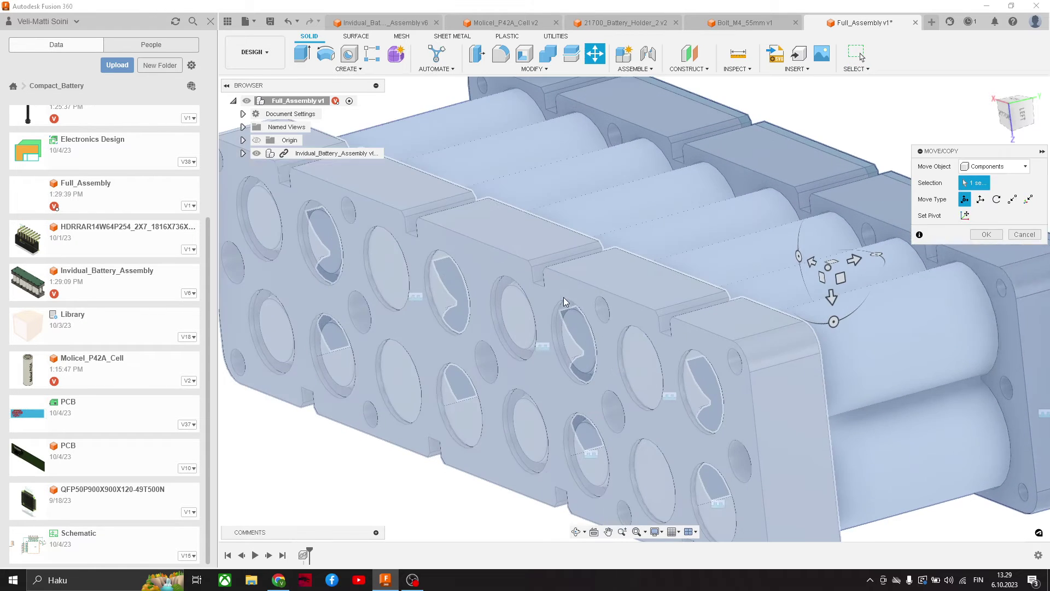
scroll(690, 290, down, 5)
drag(731, 280, 720, 170)
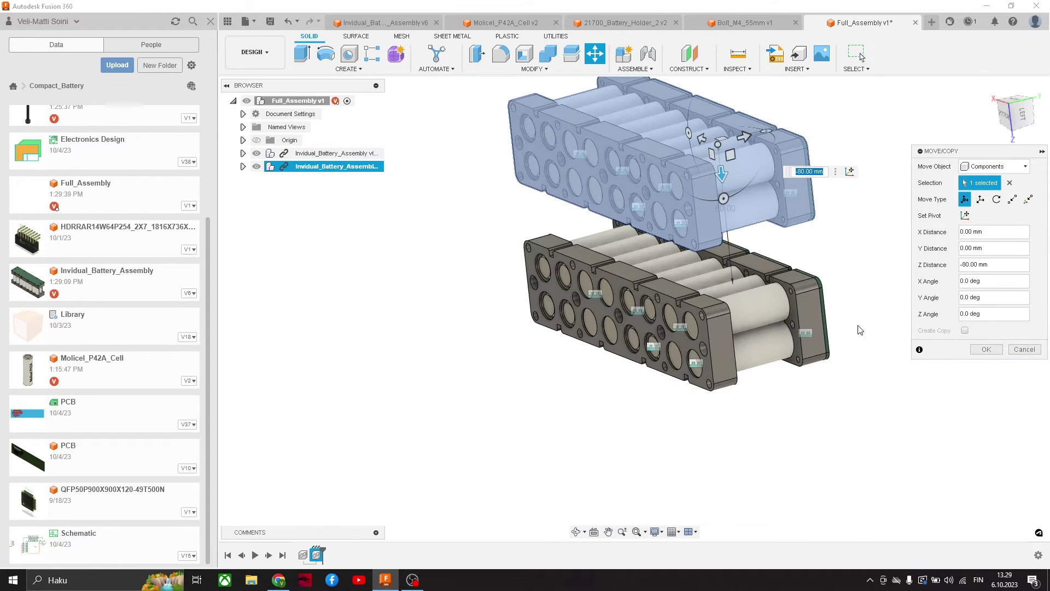
click(974, 351)
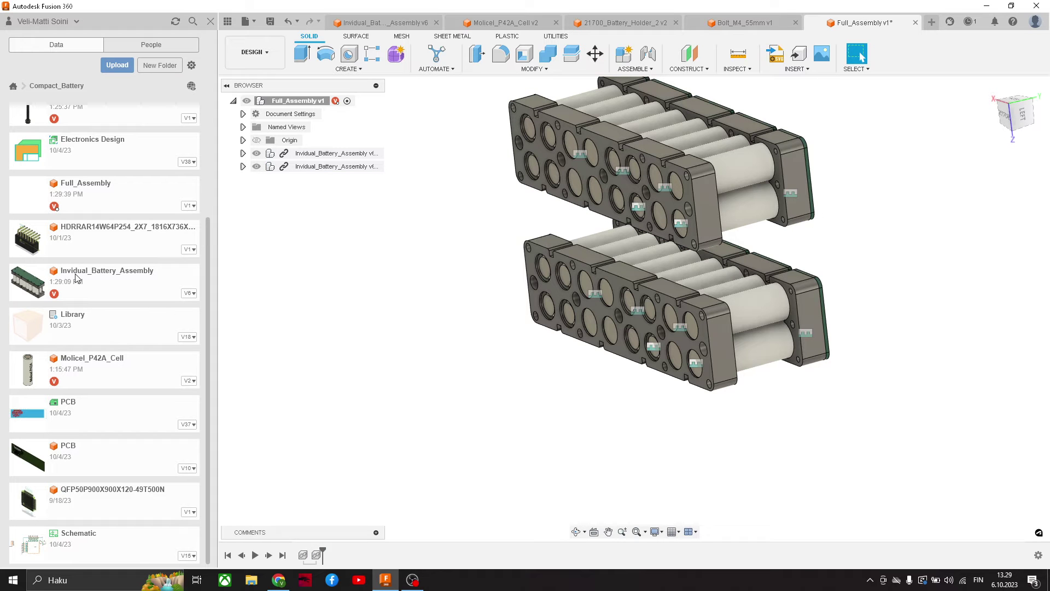
Add a third linked Invidual_Battery_Assembly and place it along Z beyond the second one.
key(ctrl+v)
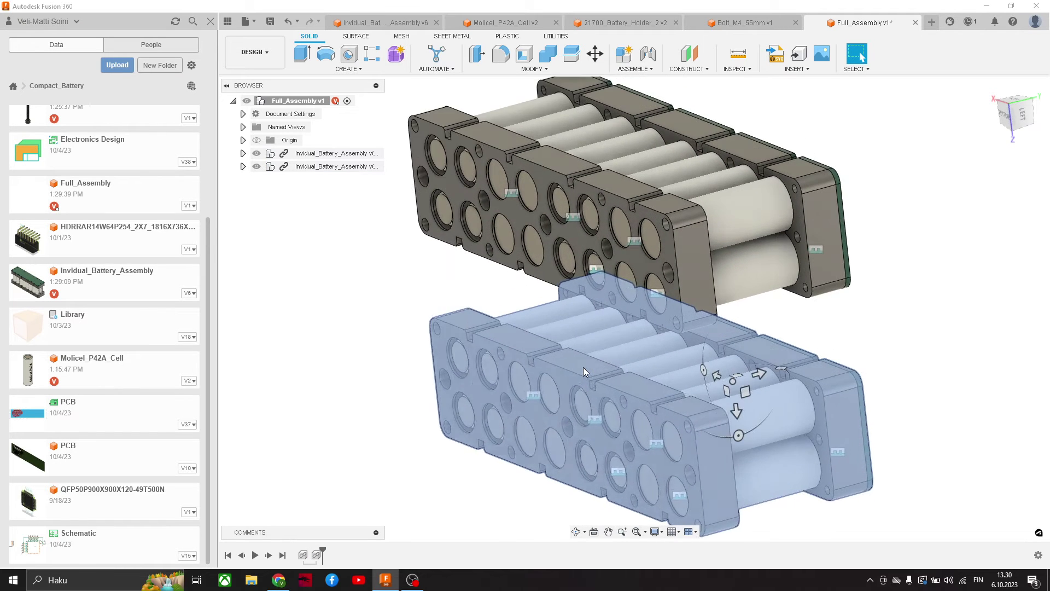
scroll(611, 365, up, 5)
scroll(708, 395, down, 3)
drag(714, 406, 658, 123)
click(986, 350)
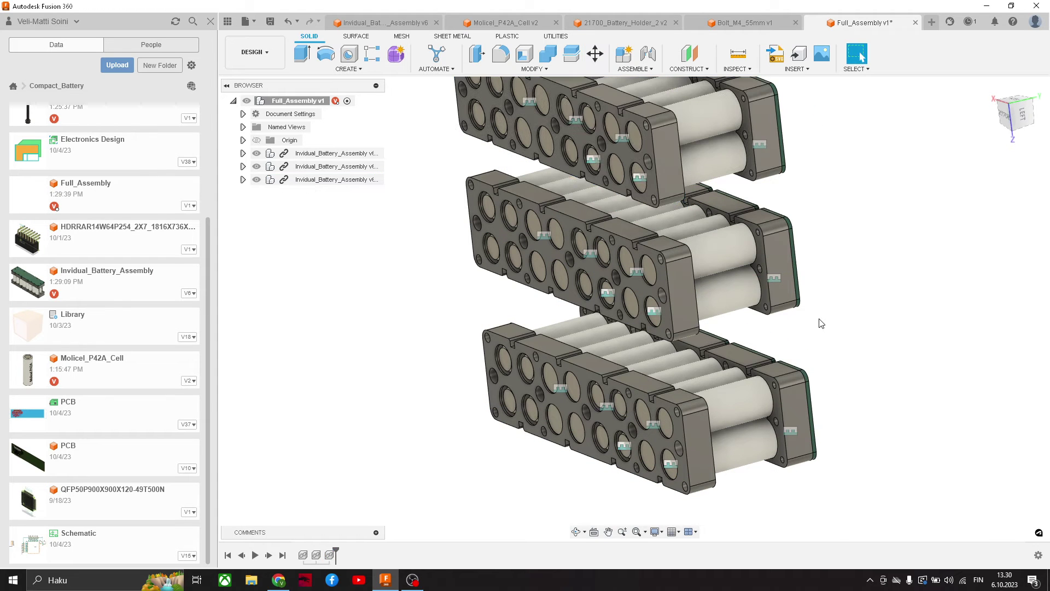
Joint the middle pack's battery holder to the lowest pack's green plate at their end holes, with zero angle and offsets.
key(j)
scroll(683, 320, up, 5)
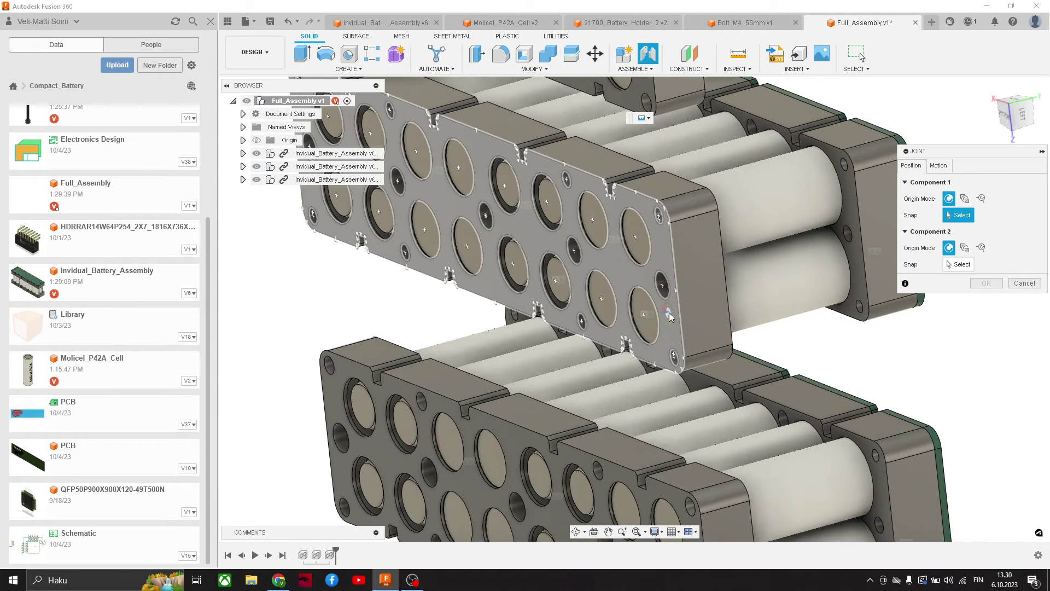
click(663, 288)
scroll(743, 358, down, 3)
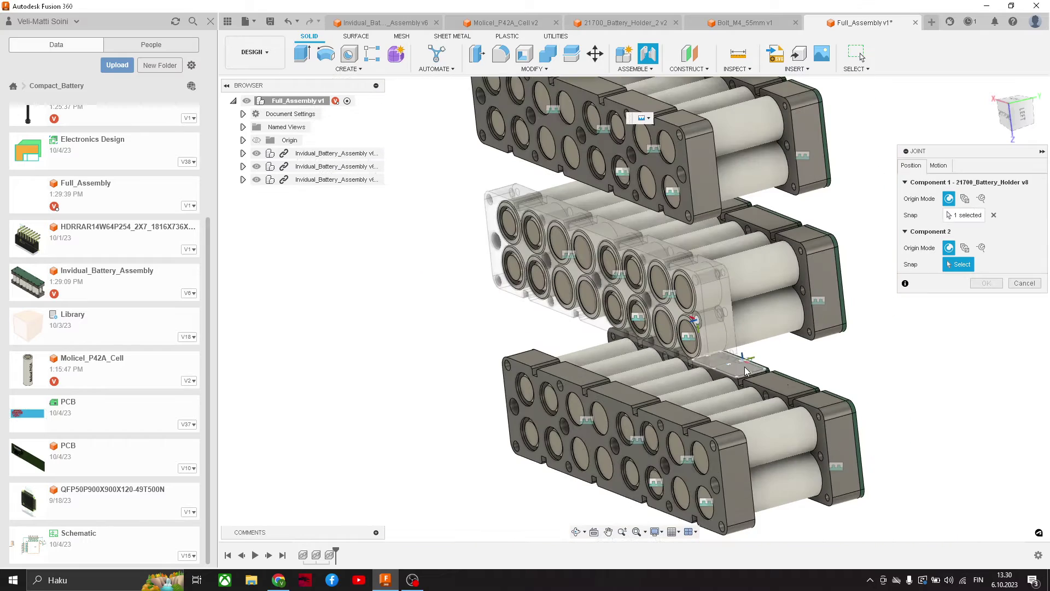
shift+middle_drag(761, 380, 591, 374)
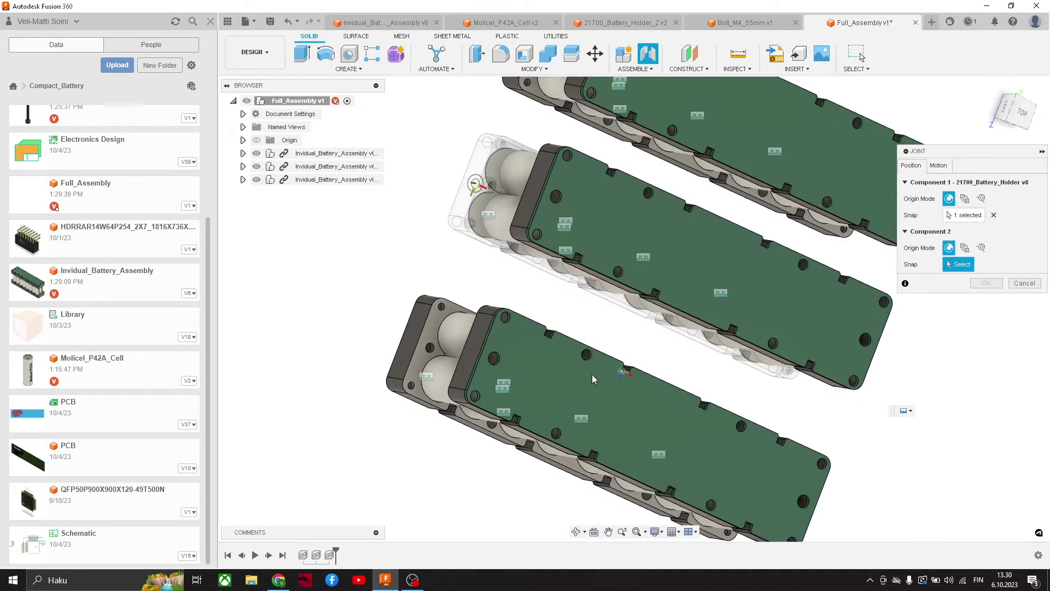
scroll(518, 372, up, 5)
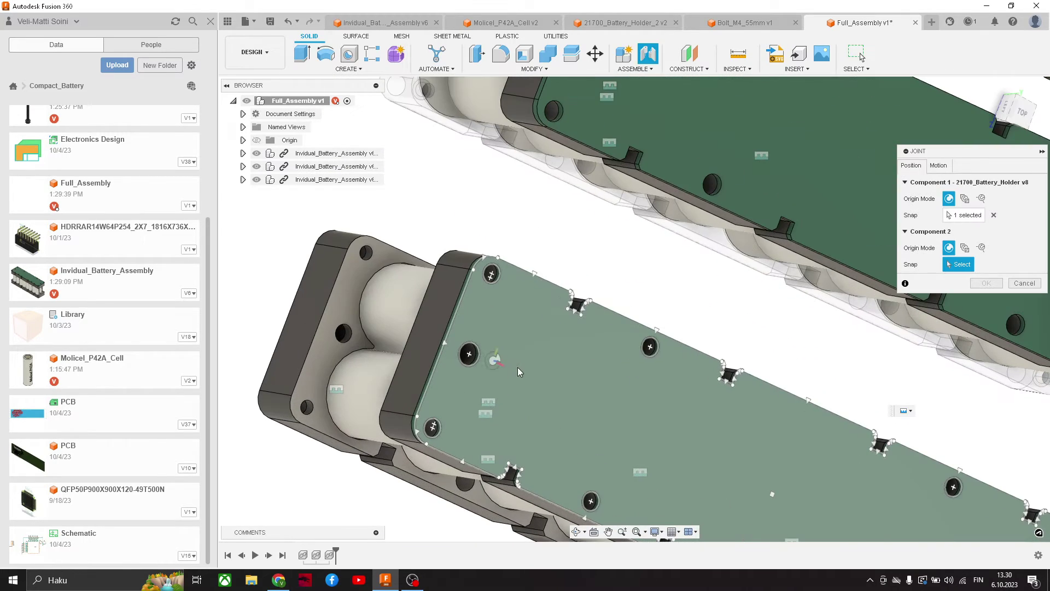
click(470, 354)
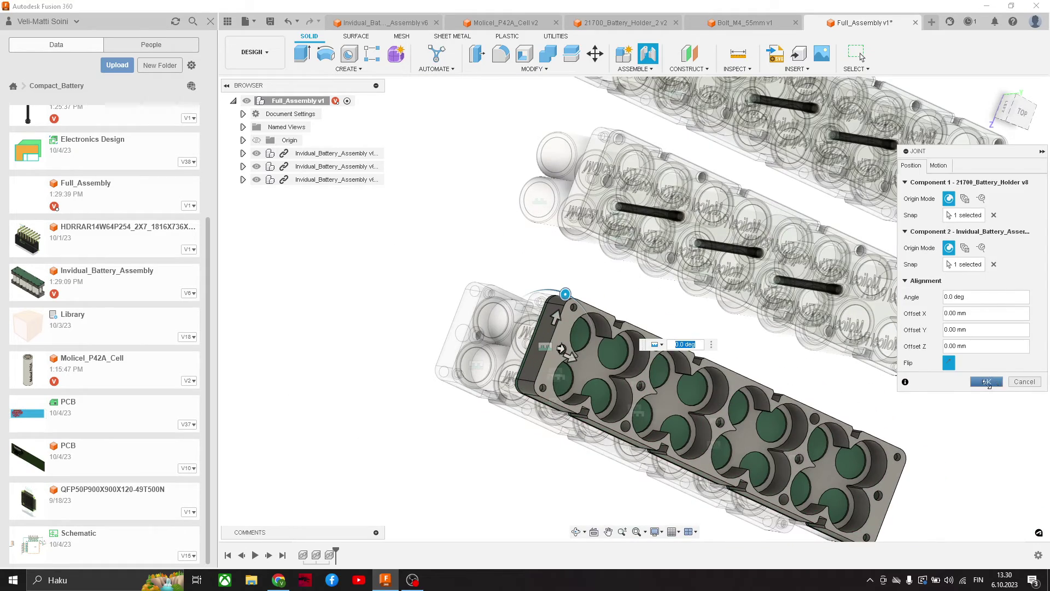
click(985, 382)
Examine the three packs after the joint, checking which parts moved with the jointed holder.
shift+middle_drag(712, 335, 785, 334)
scroll(757, 296, up, 4)
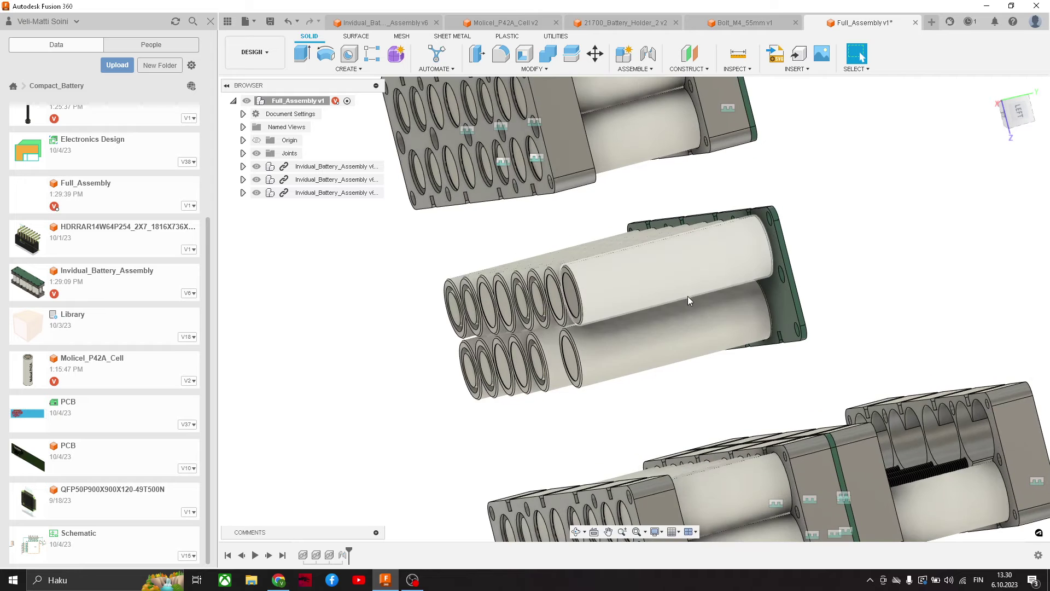
middle_drag(690, 298, 644, 291)
scroll(643, 291, down, 2)
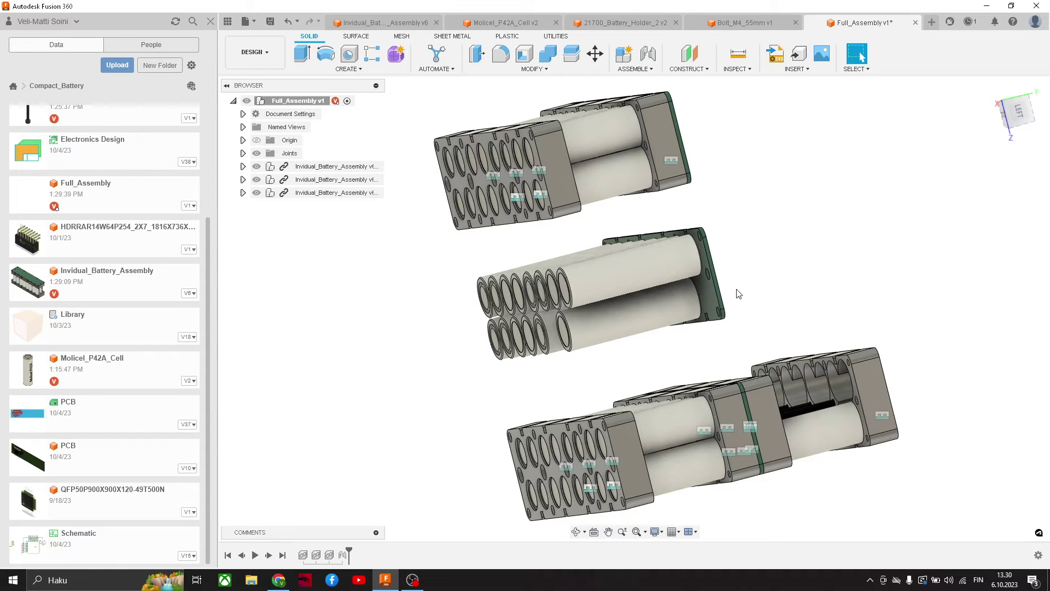
shift+middle_drag(713, 308, 687, 315)
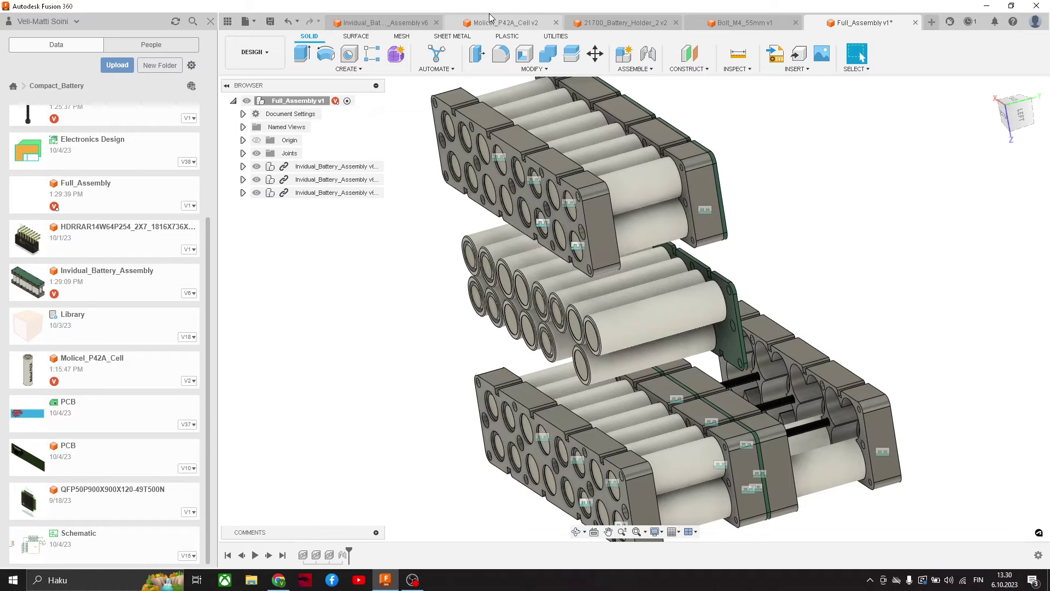
In Invidual_Battery_Assembly, combine both holders, all cells and the three bolts into a rigid group including child components.
click(384, 23)
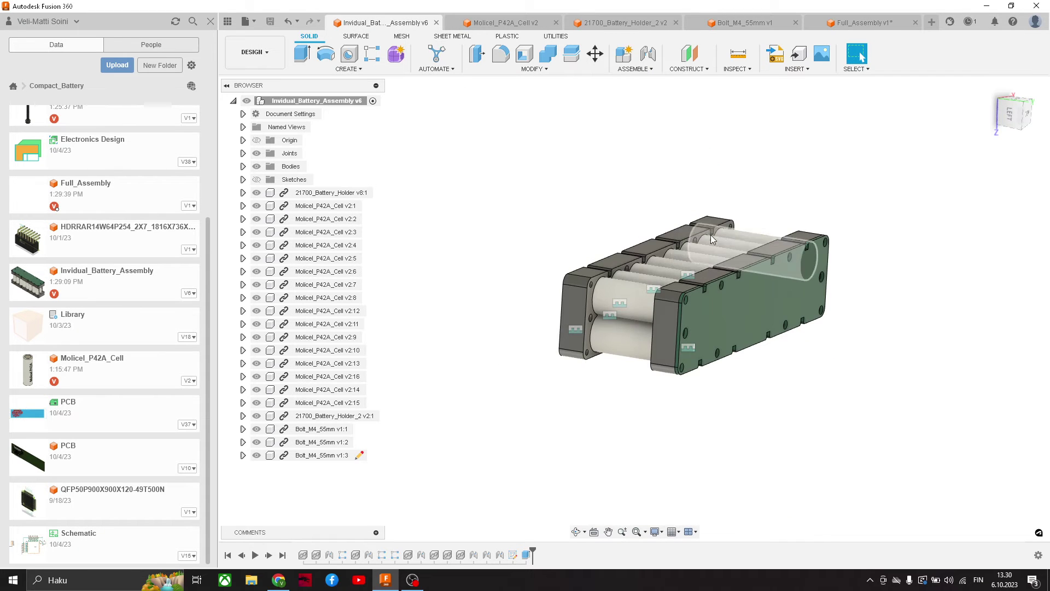
shift+middle_drag(760, 249, 736, 276)
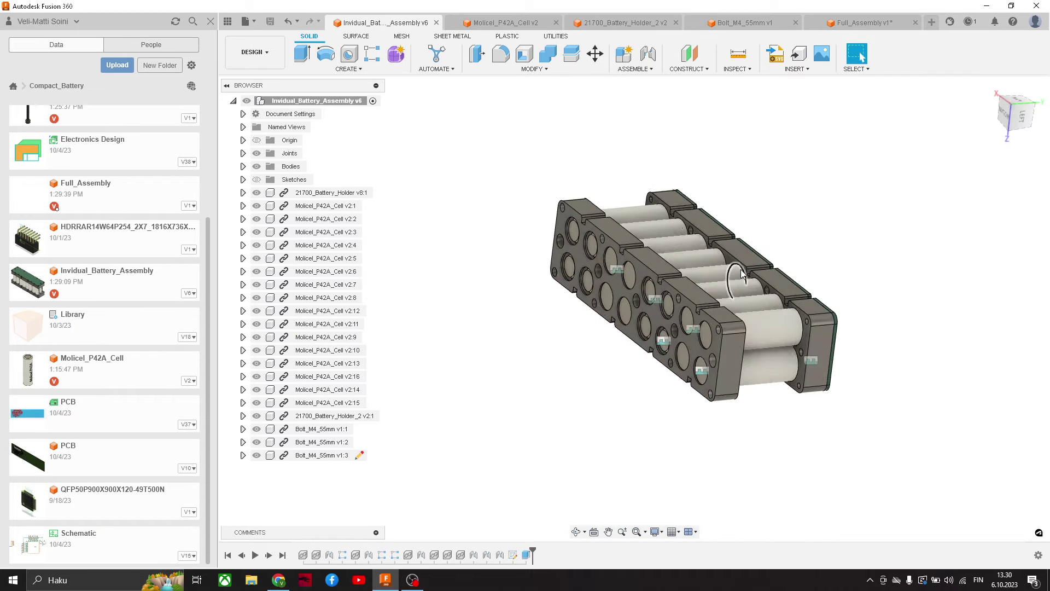
click(335, 193)
shift+click(323, 454)
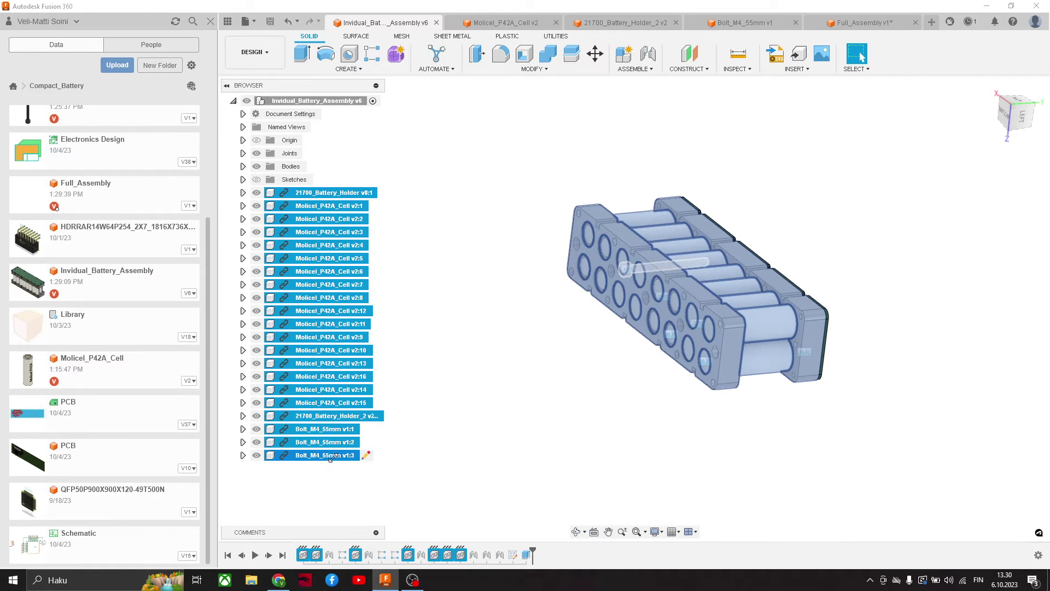
click(646, 72)
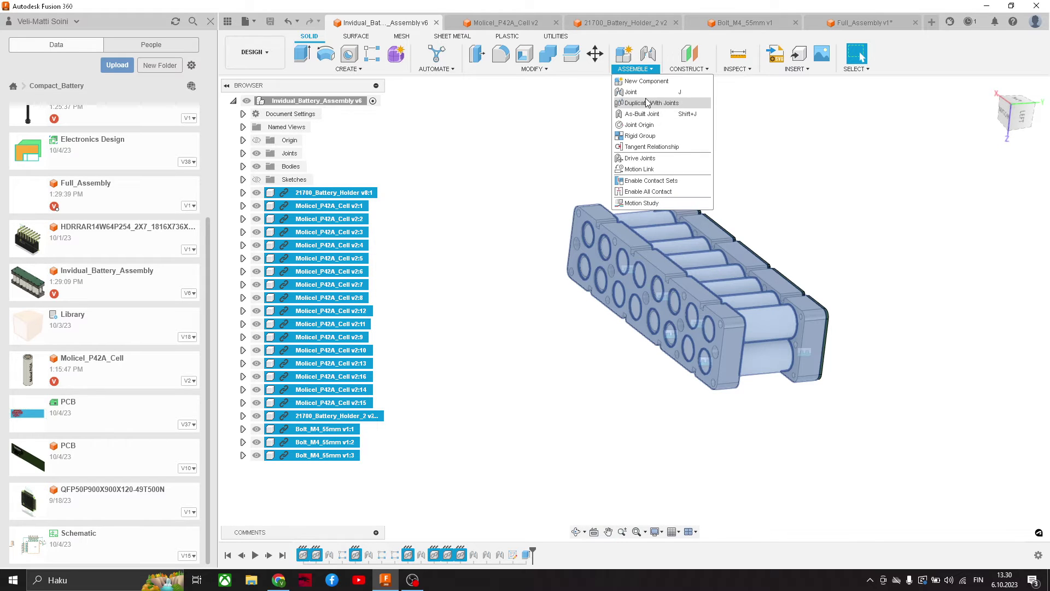
click(649, 136)
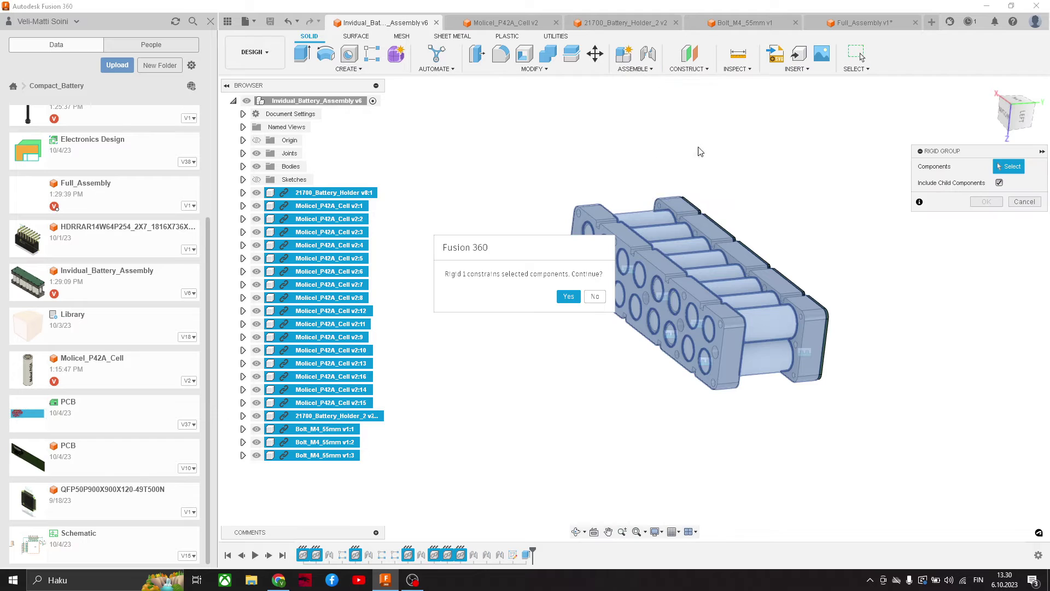
click(570, 297)
click(987, 202)
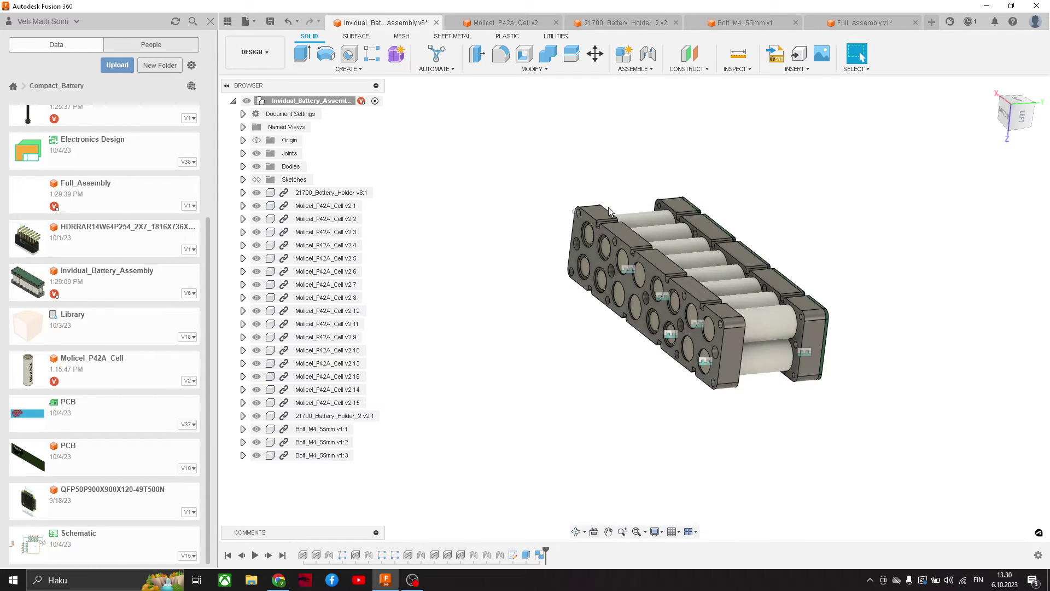
Save Invidual_Battery_Assembly as a new version with the description User Saved.
middle_drag(825, 257, 739, 268)
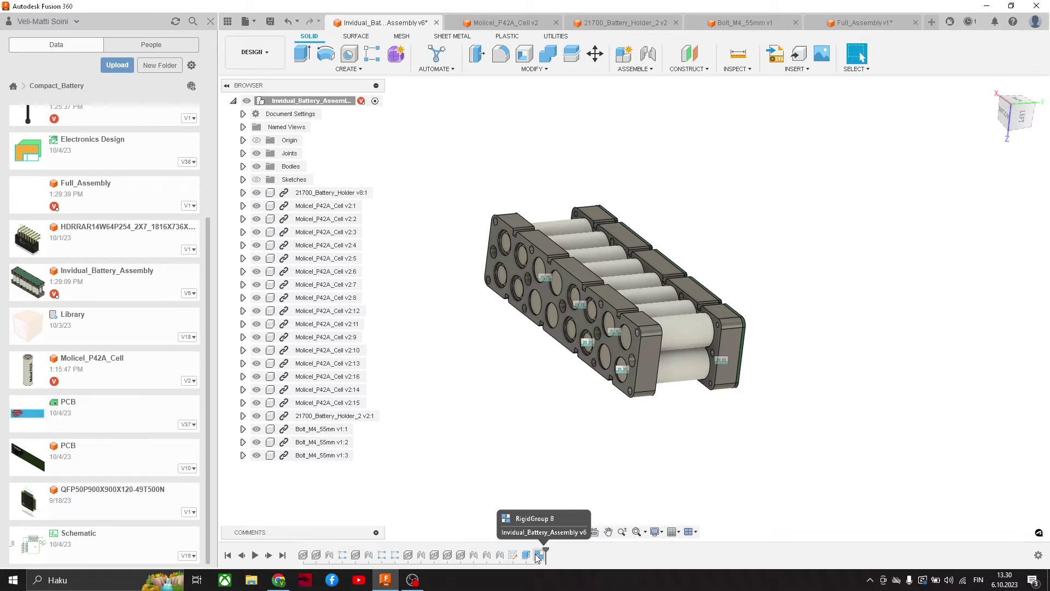
click(270, 22)
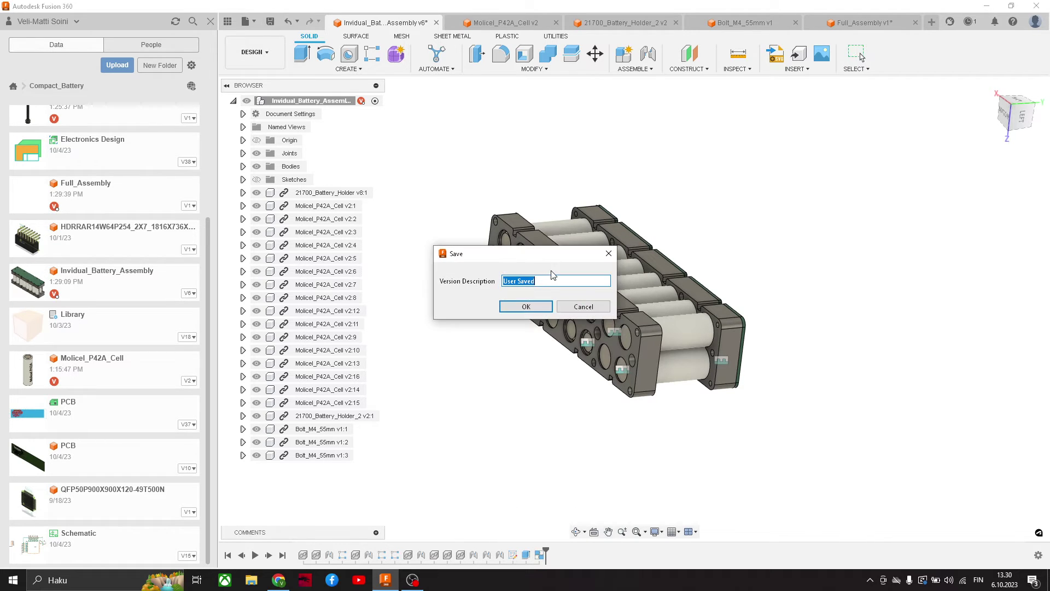
click(525, 307)
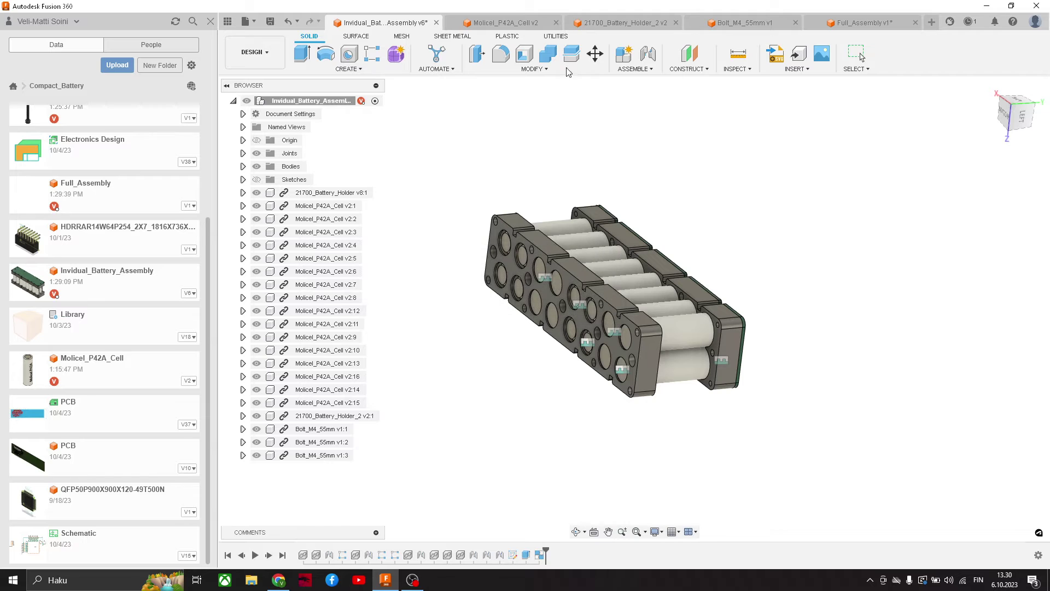
Return to Full_Assembly and examine the jointed pack and its green plate from several angles.
click(852, 24)
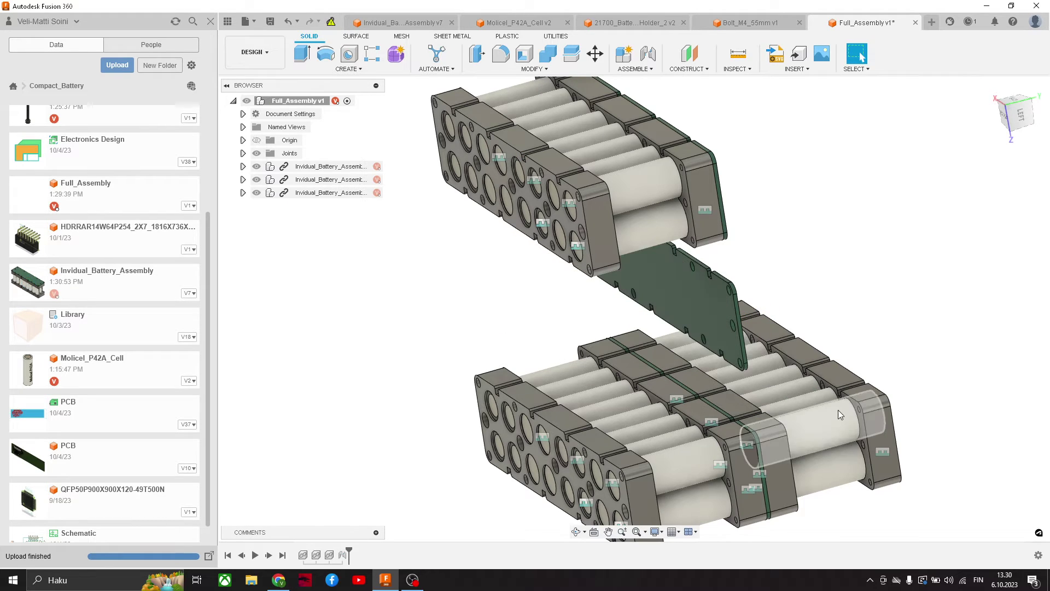
drag(841, 349, 809, 345)
key(Escape)
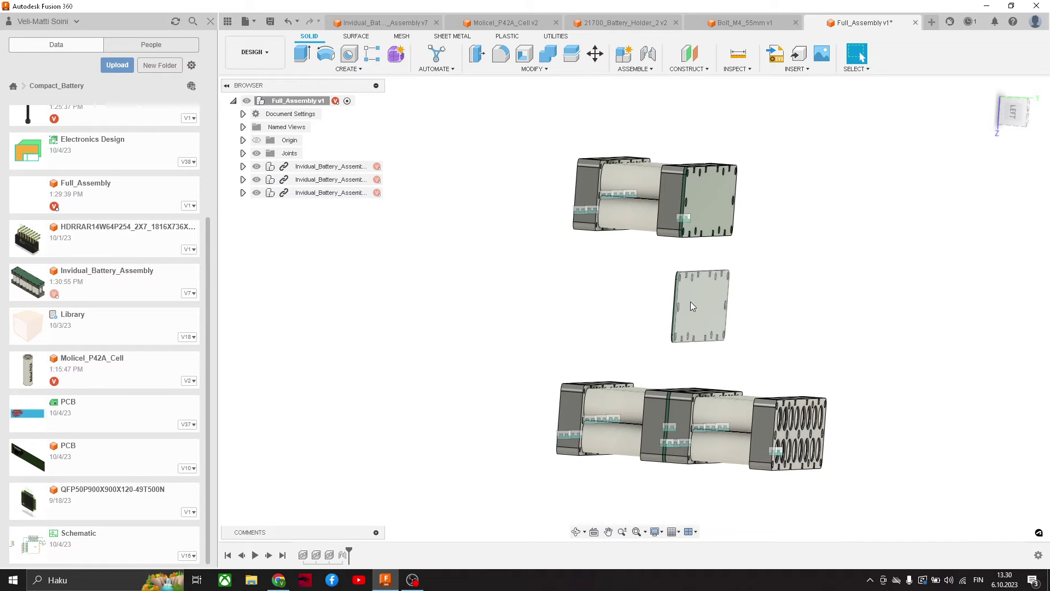
shift+middle_drag(690, 301, 703, 316)
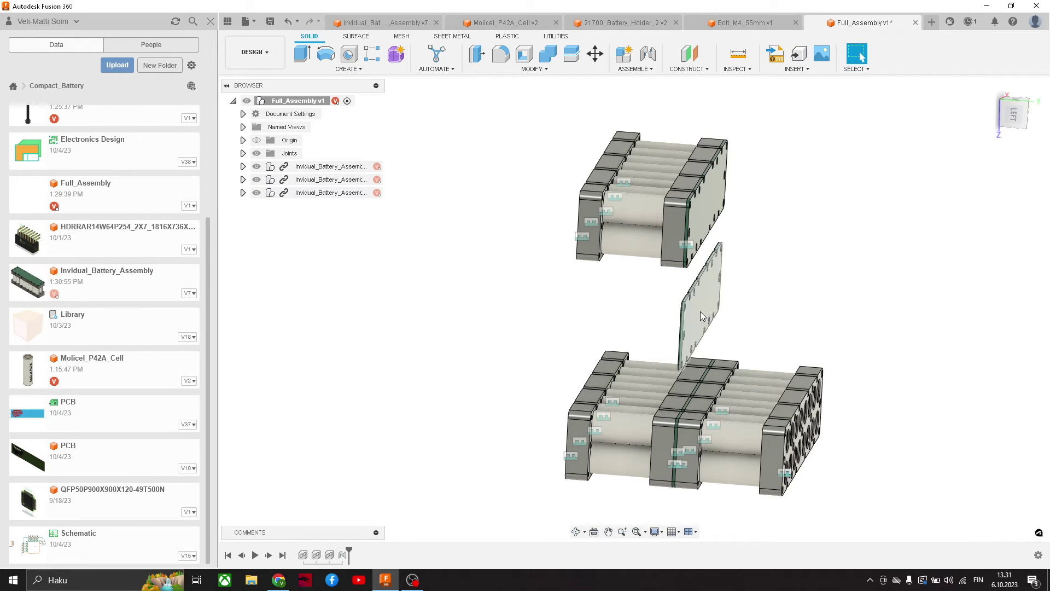
In Invidual_Battery_Assembly, roll the timeline back before the rigid group and convert the plate's Body1 into a component.
click(621, 22)
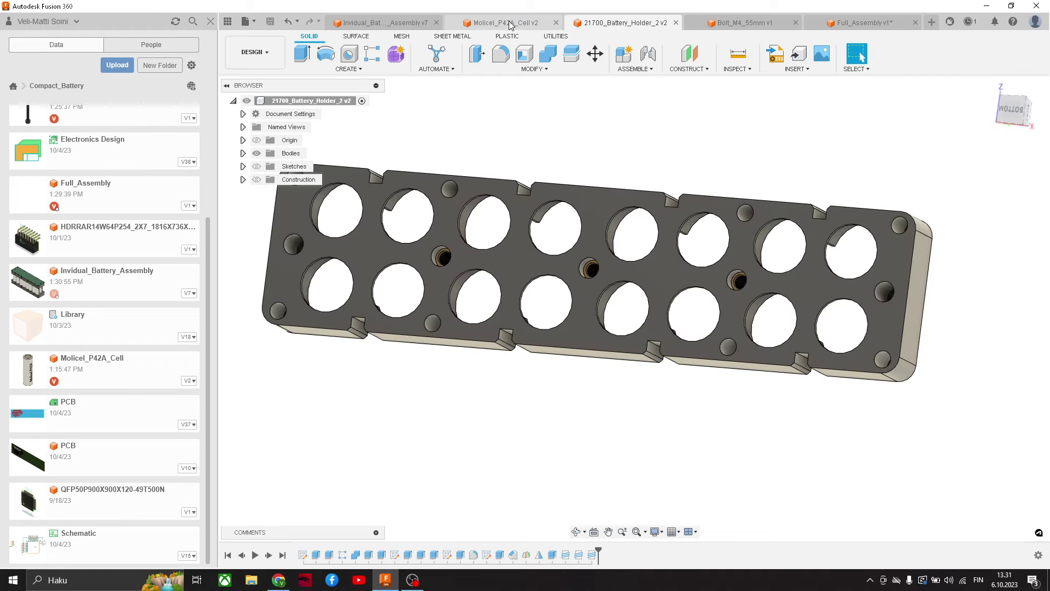
click(503, 22)
click(416, 22)
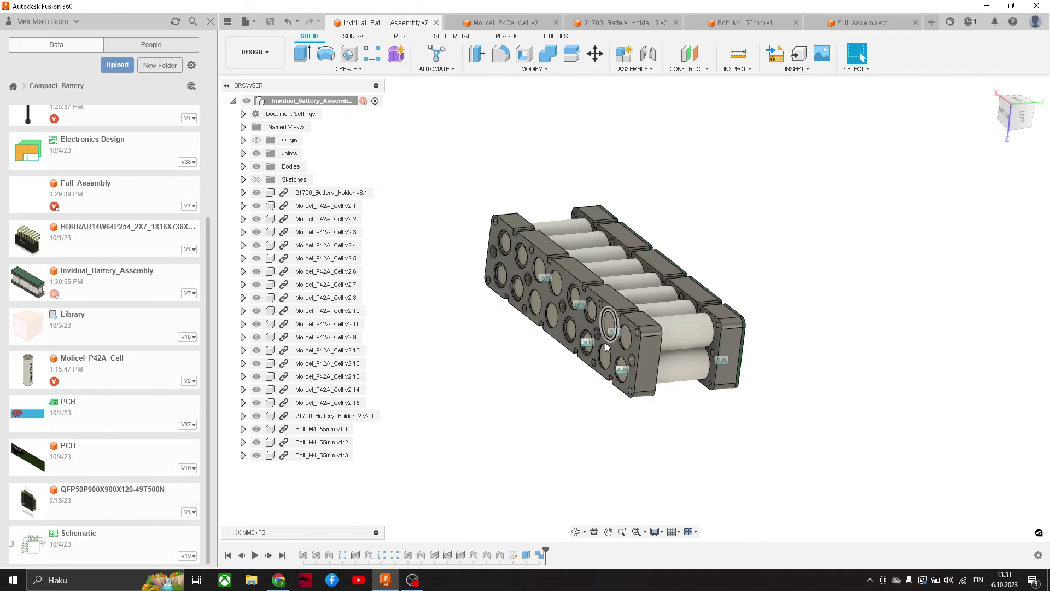
click(243, 167)
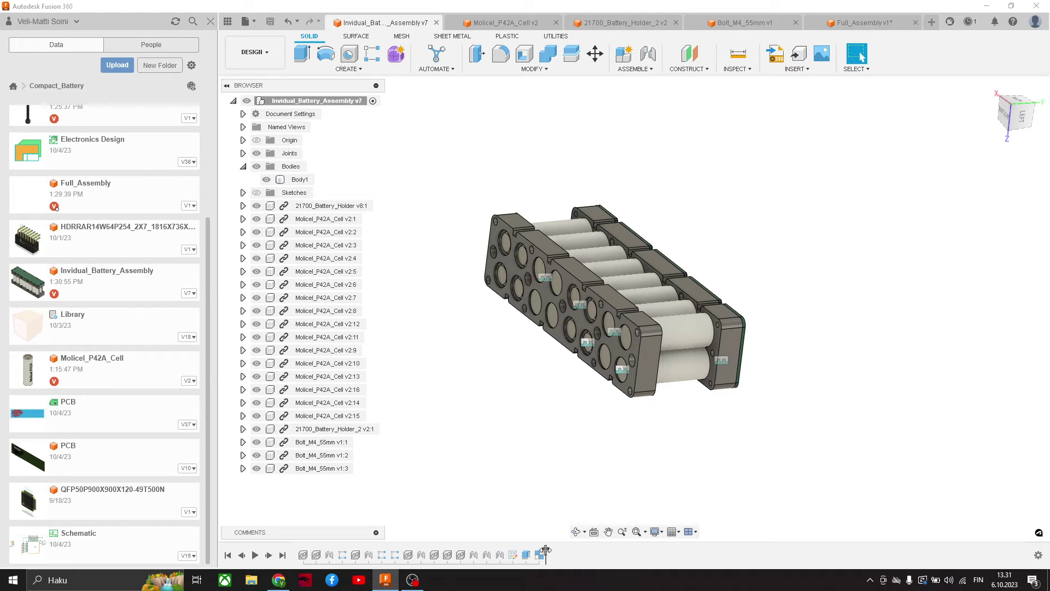
drag(546, 550, 534, 551)
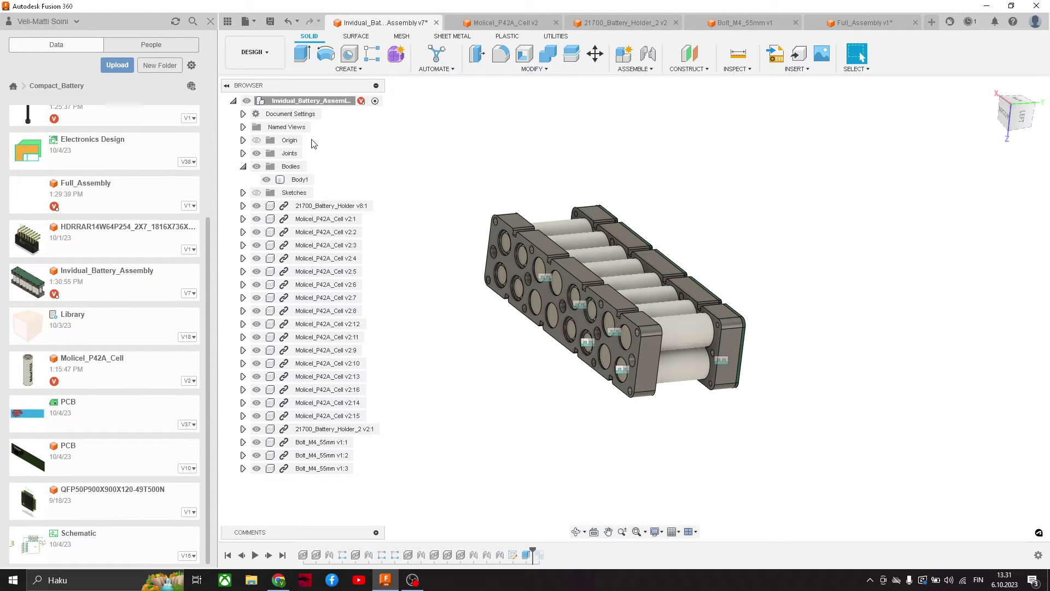
right_click(286, 181)
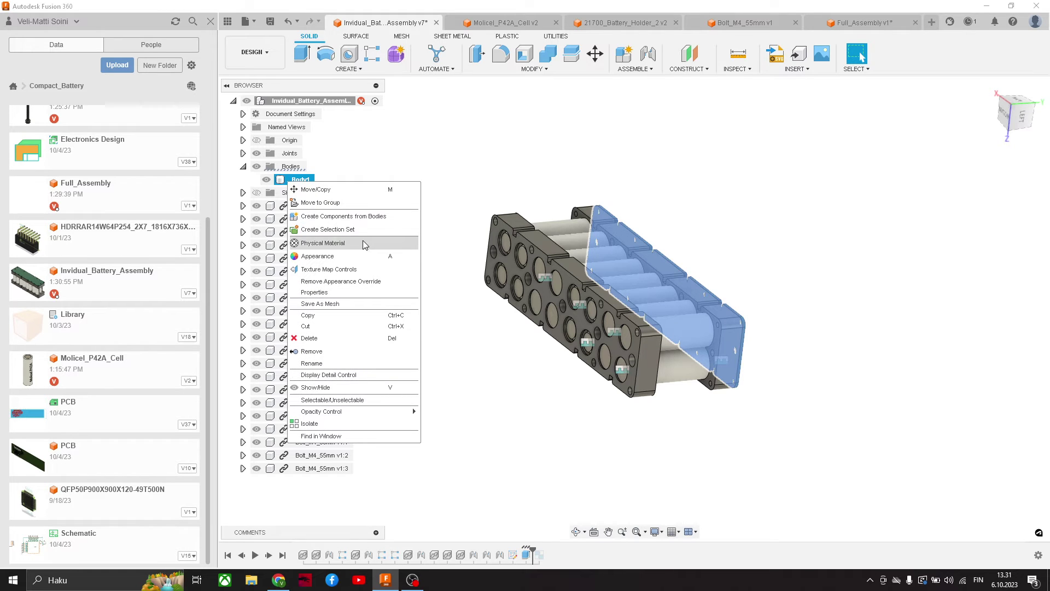
click(342, 216)
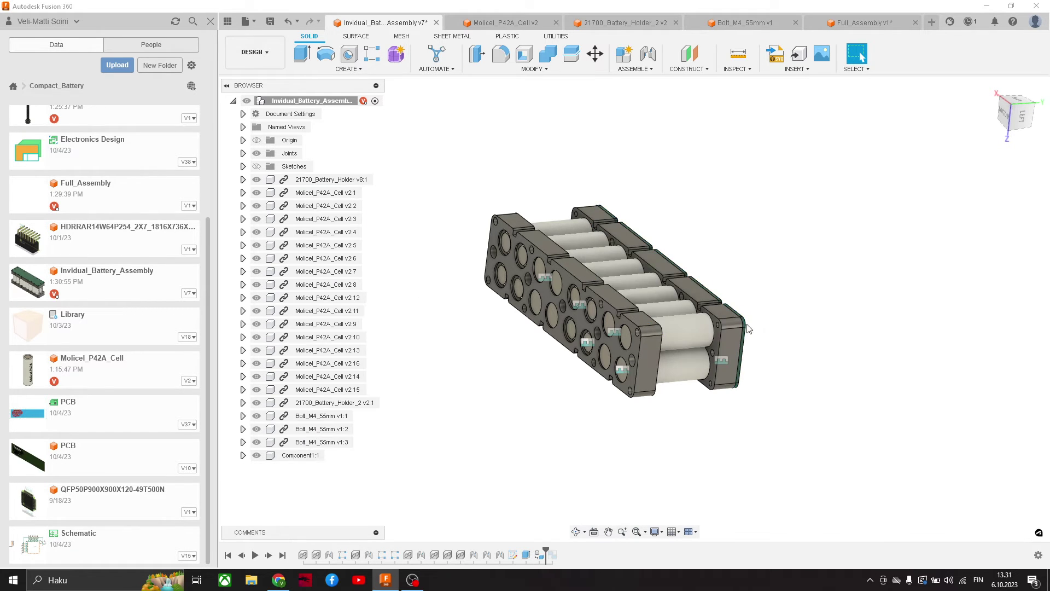
Roll the timeline forward past the rigid group and add the plate component Component1:1 to that group.
scroll(615, 305, down, 2)
shift+middle_drag(799, 362, 757, 366)
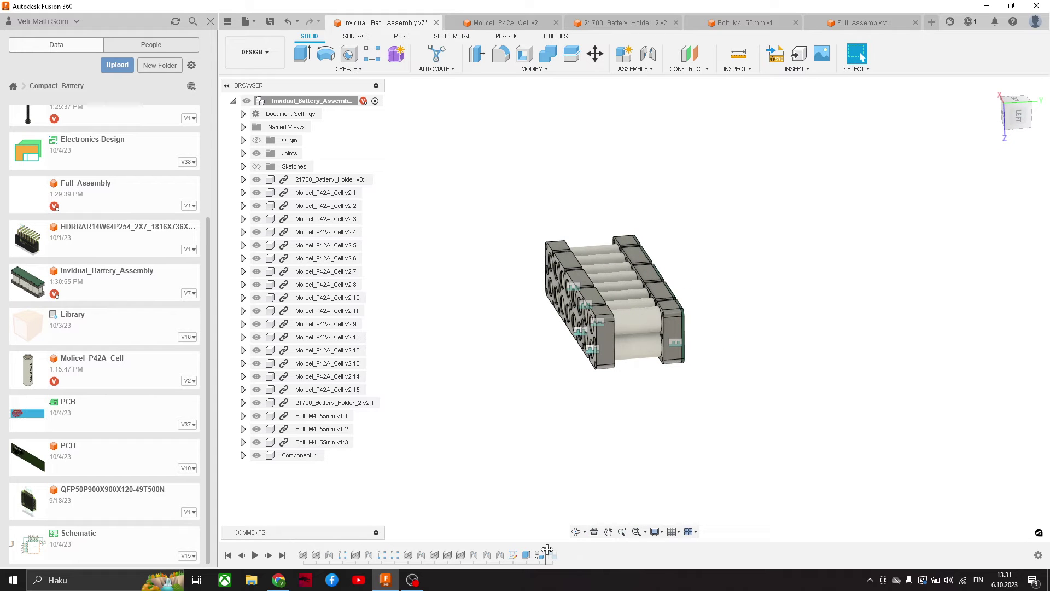
drag(546, 550, 558, 552)
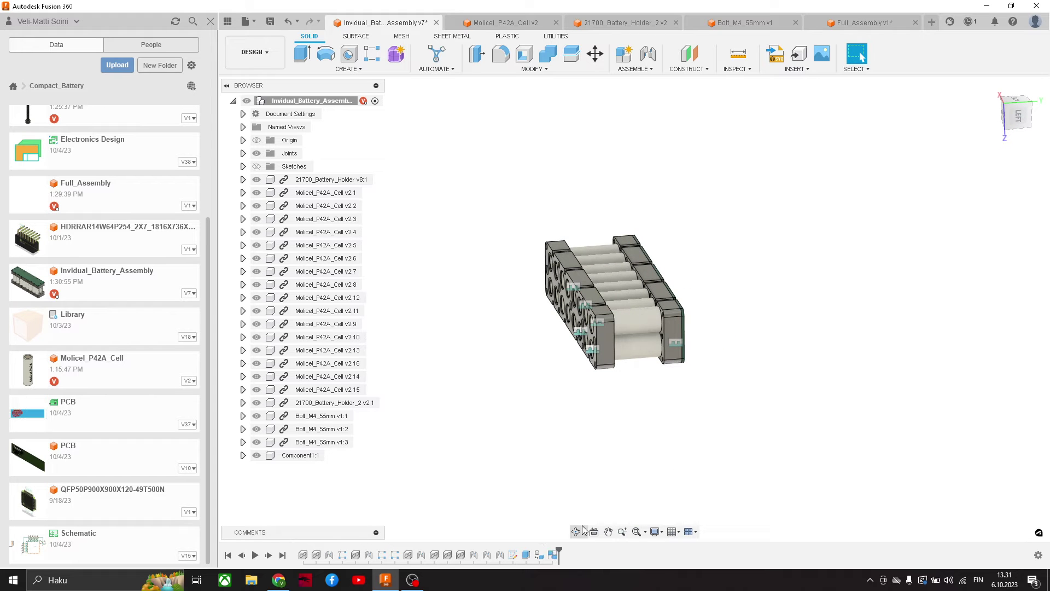
right_click(551, 556)
click(592, 480)
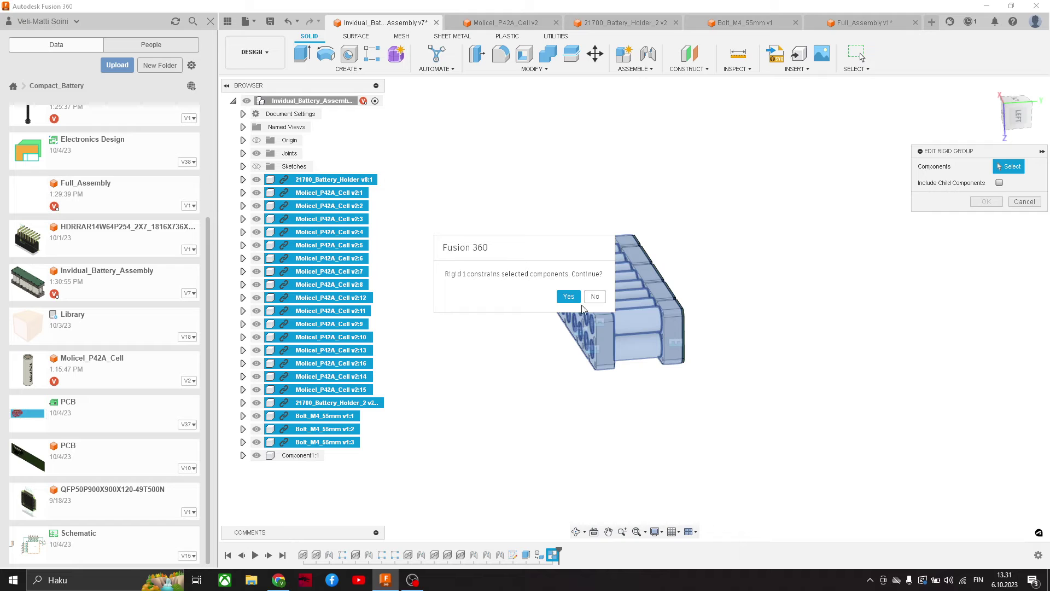
click(569, 296)
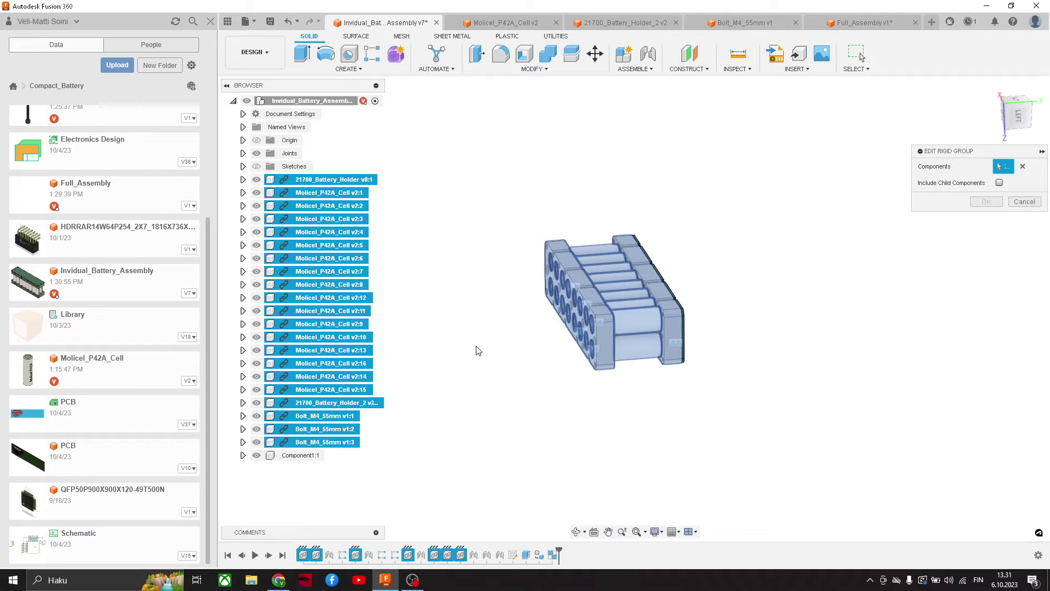
click(293, 455)
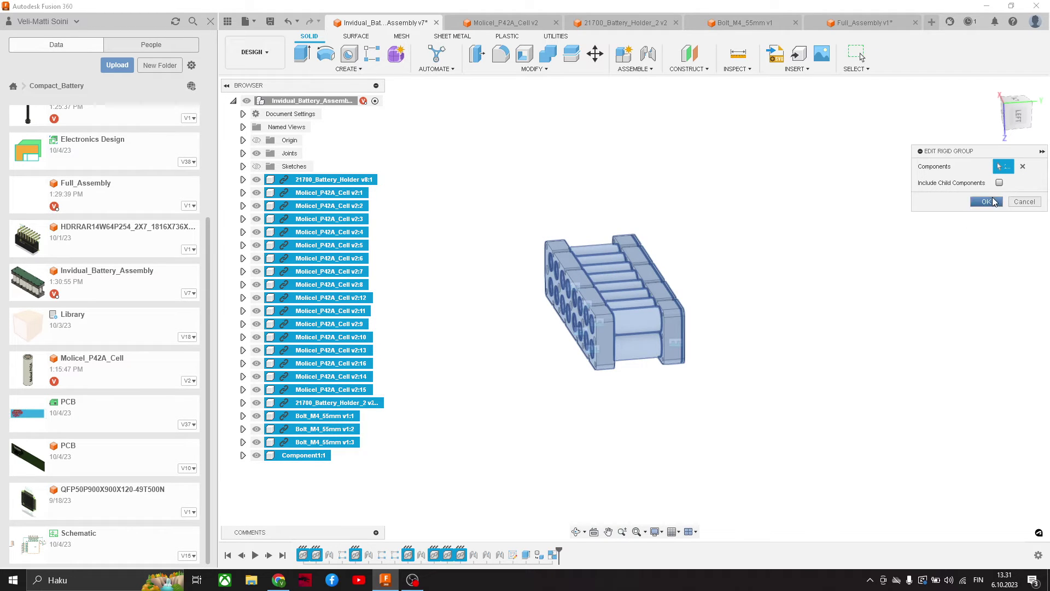
click(985, 202)
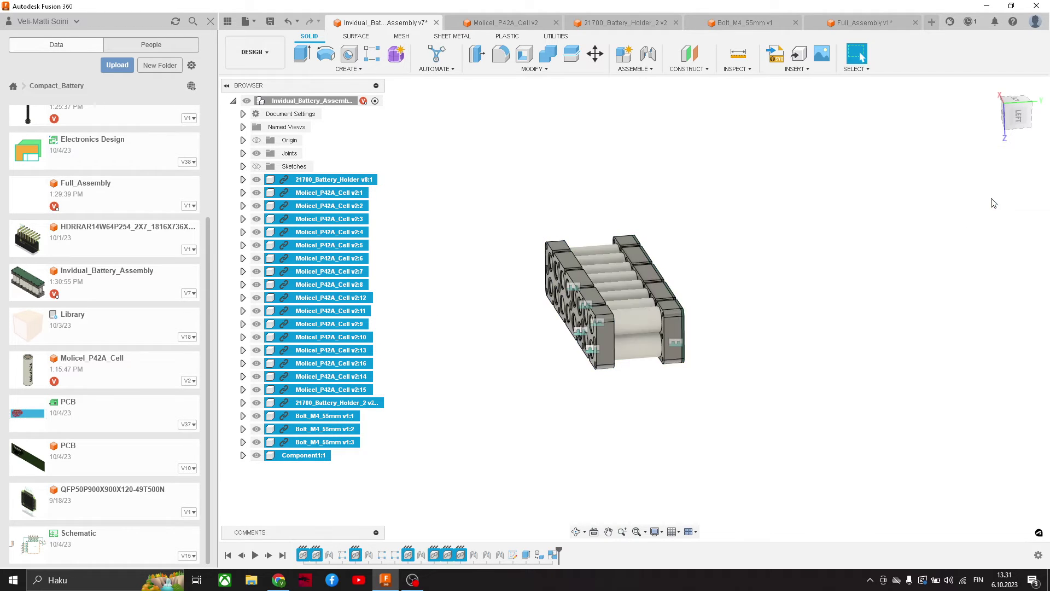
Save Invidual_Battery_Assembly as a new version with the version description User Saved.
right_click(553, 556)
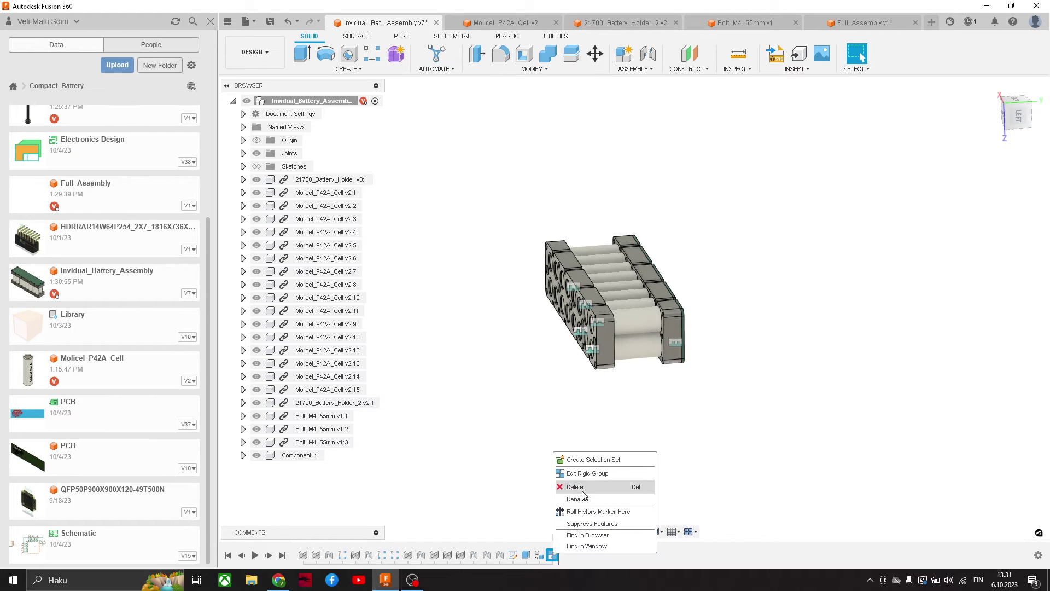
click(270, 22)
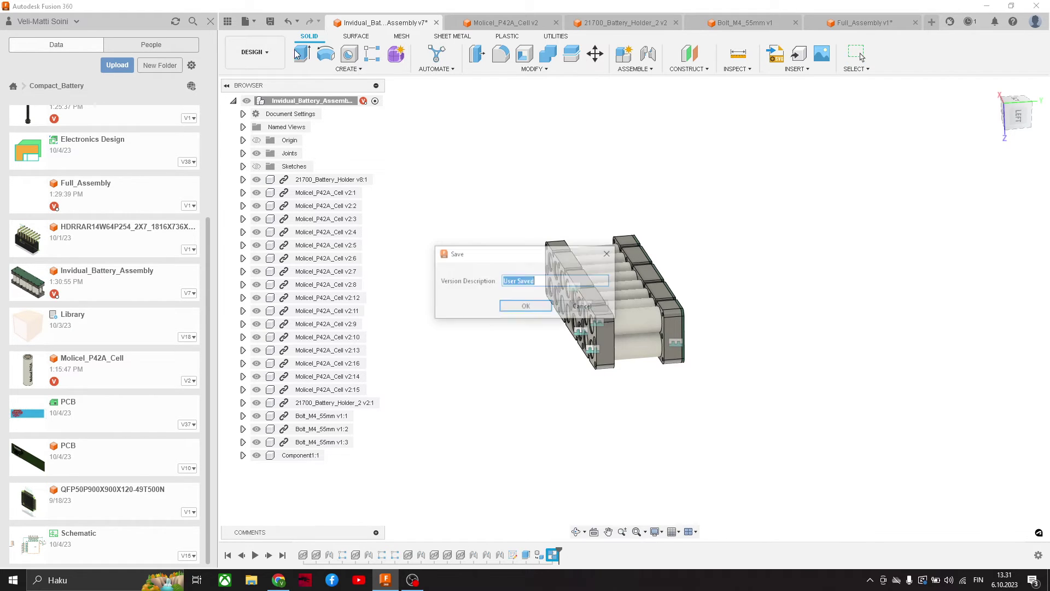
click(530, 305)
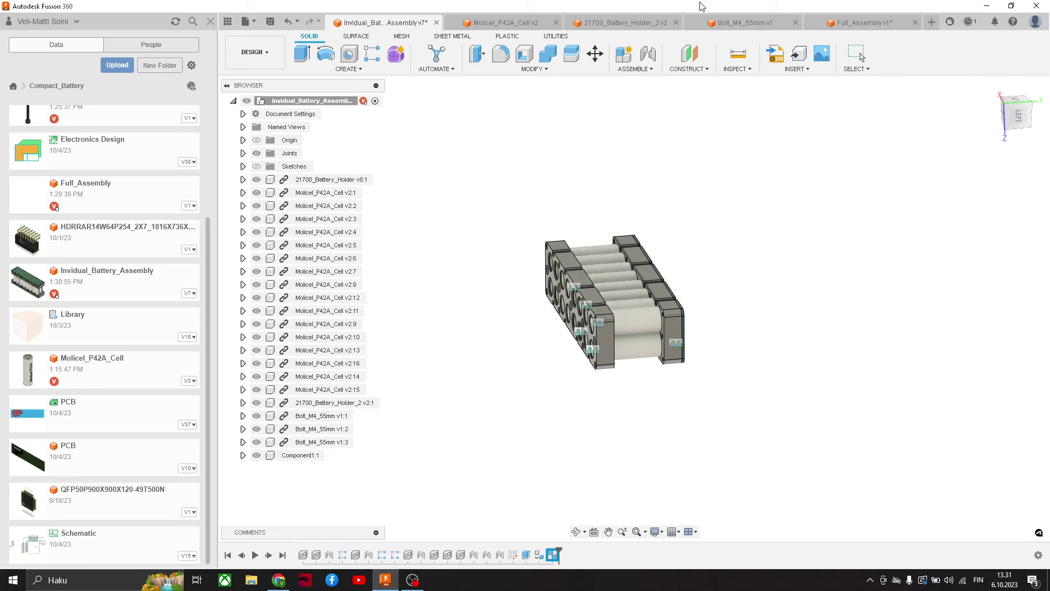
Return to Full_Assembly and update its linked battery assemblies to the newly saved version.
click(853, 24)
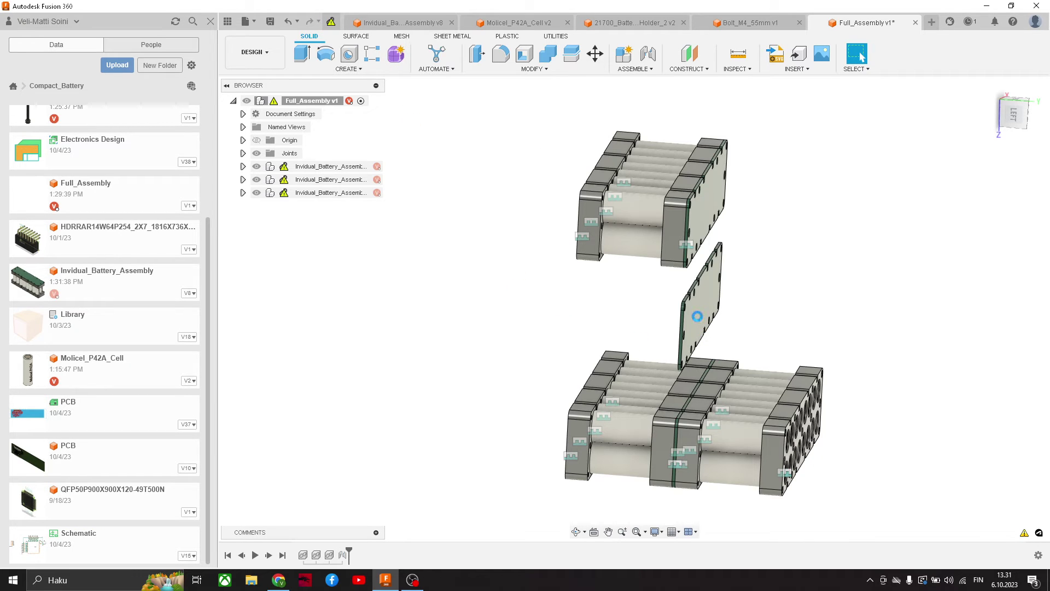
middle_drag(832, 413, 758, 386)
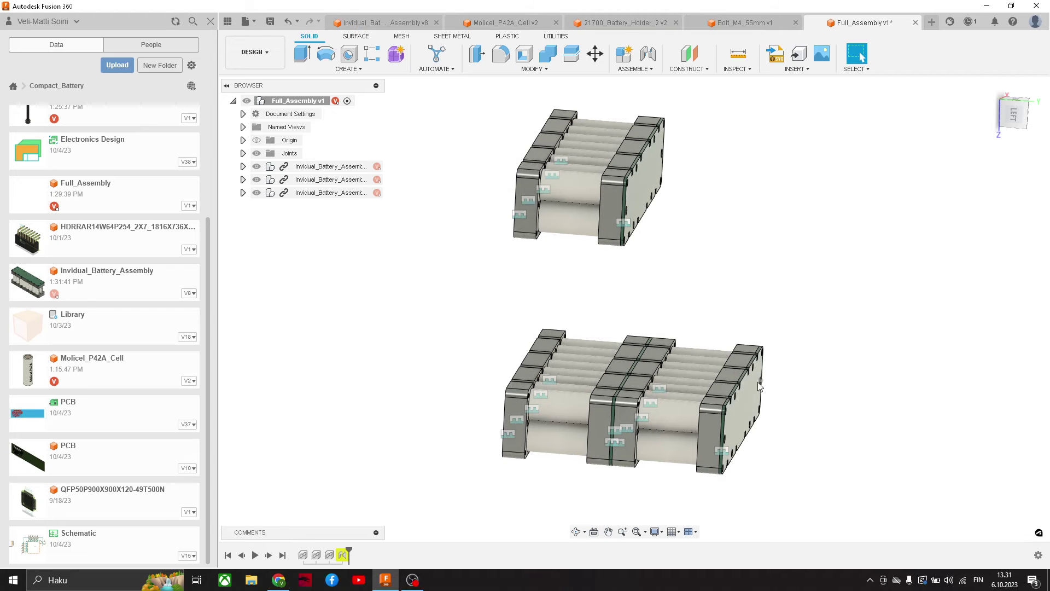
shift+middle_drag(765, 346, 790, 342)
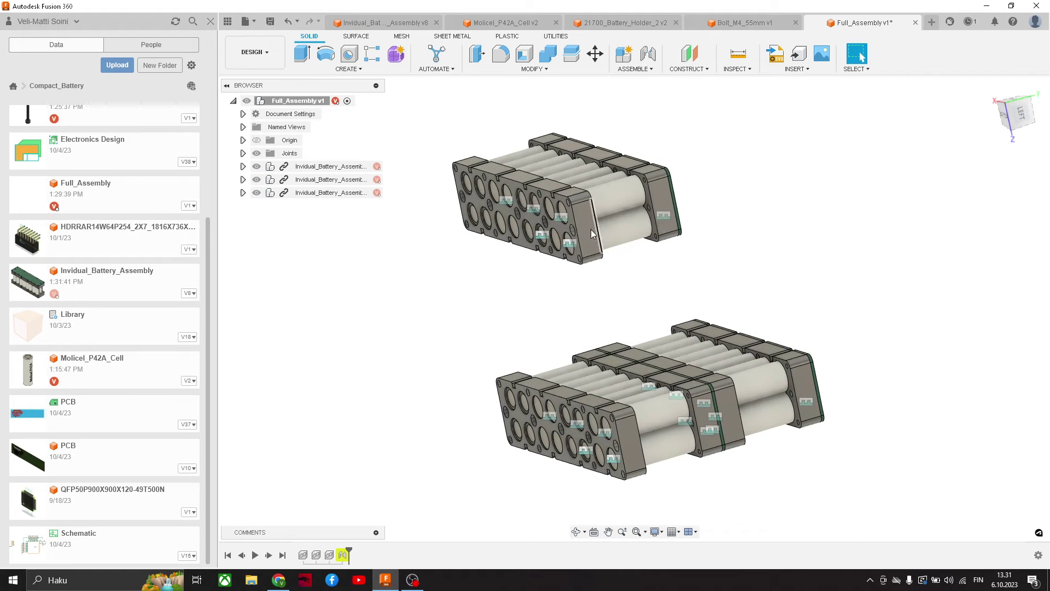
Inspect the flagged joint's missing Component 2 reference without changing it, and delete that joint from Full_Assembly.
scroll(589, 219, up, 3)
middle_drag(361, 404, 427, 423)
right_click(343, 556)
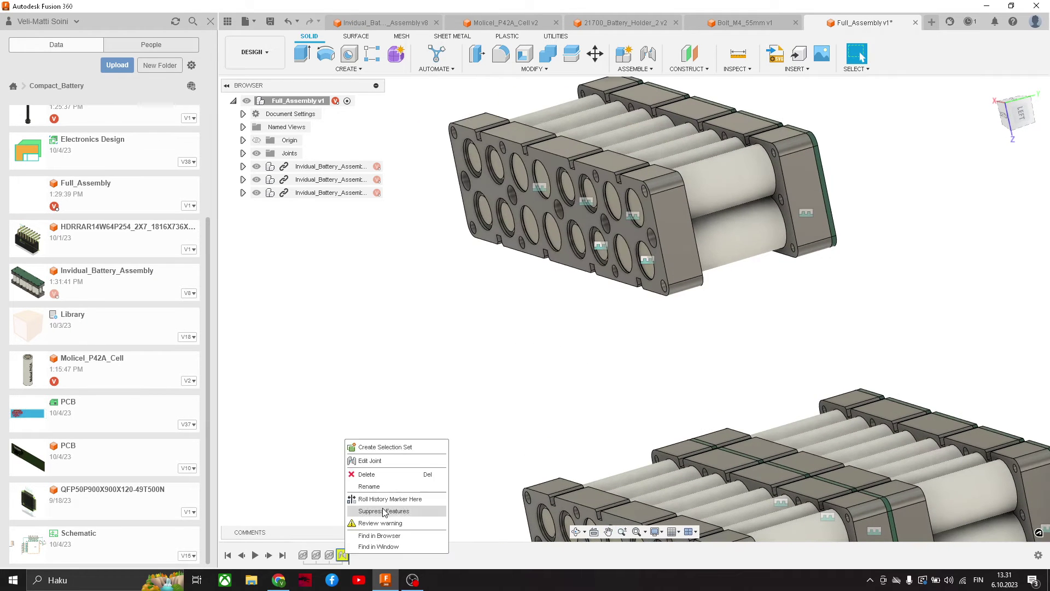
click(389, 460)
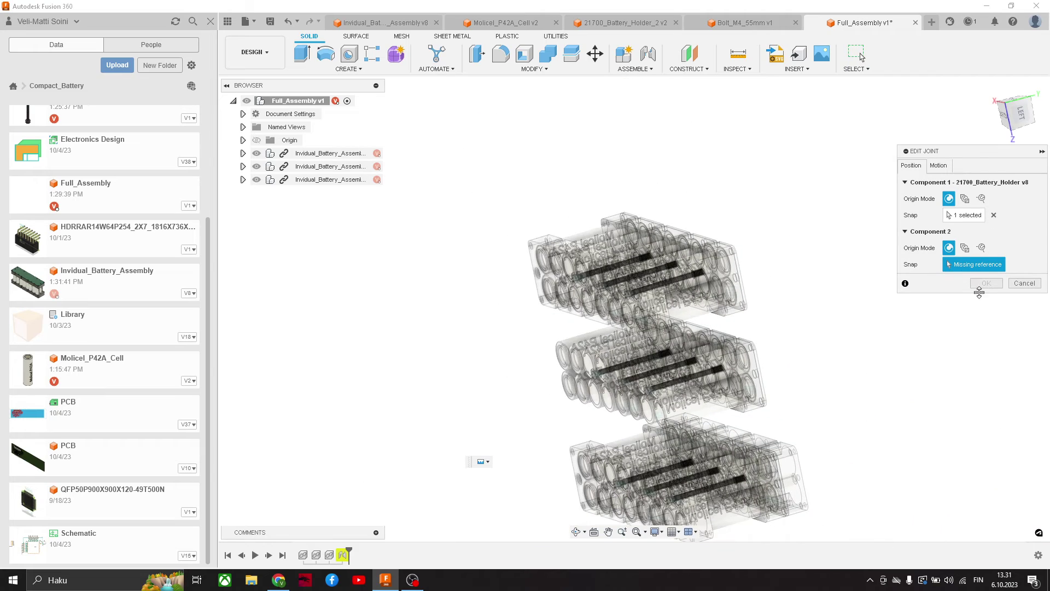
shift+middle_drag(907, 378, 802, 347)
click(1023, 283)
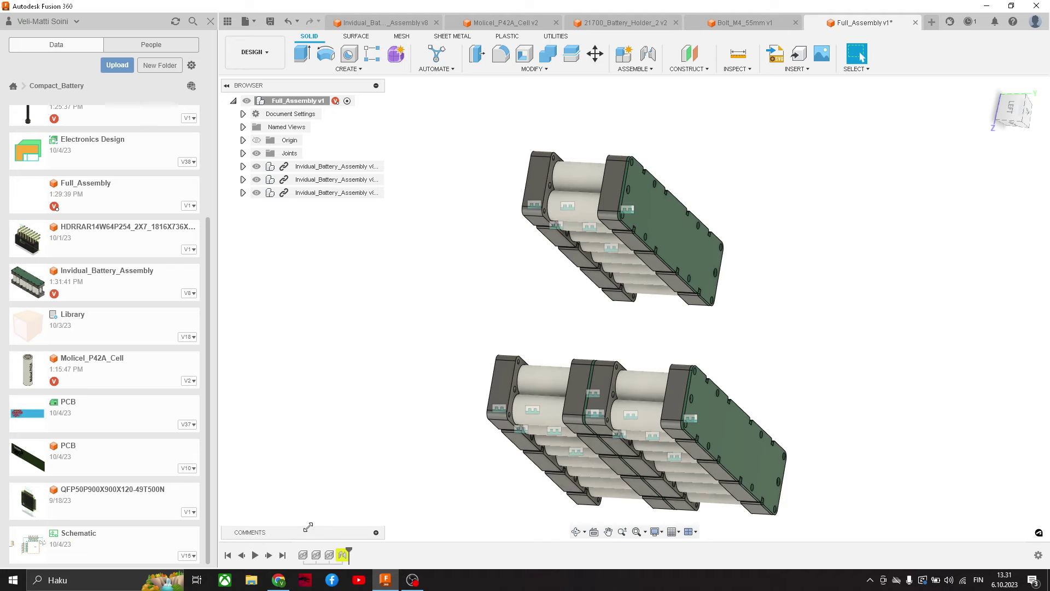
key(Delete)
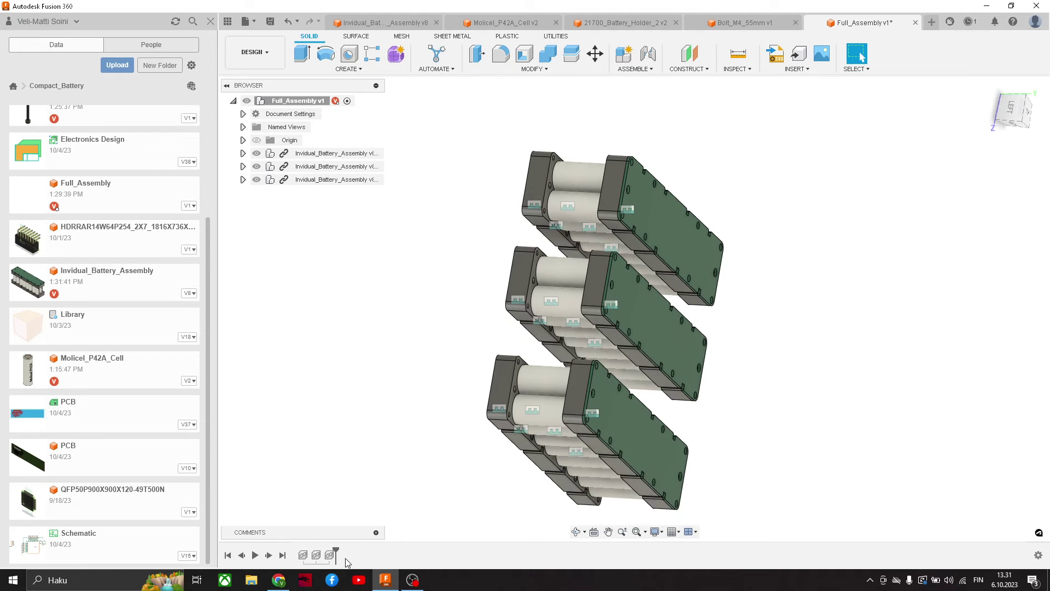
Joint the middle battery assembly's holder corner hole to the lower assembly's plate corner hole, with 0.0 deg angle and 0.00 mm offsets.
shift+middle_drag(694, 377, 746, 377)
key(j)
scroll(573, 360, up, 10)
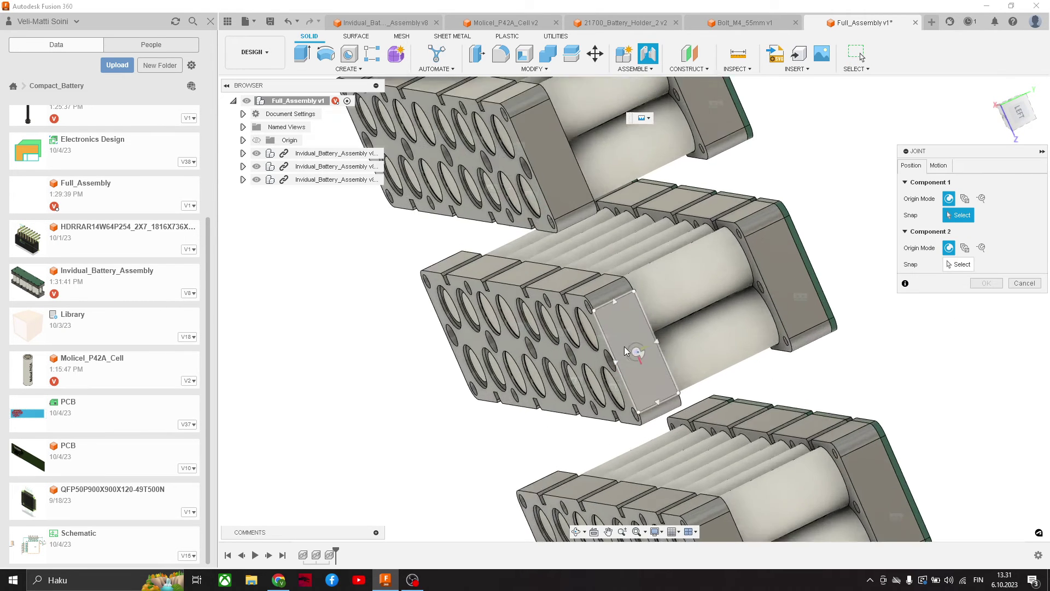
scroll(556, 212, up, 4)
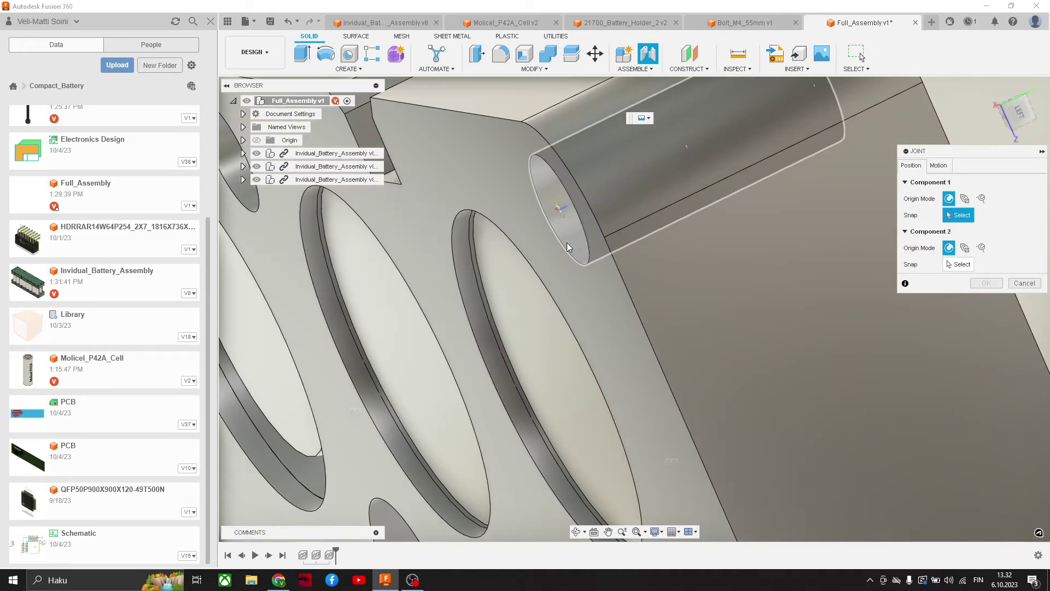
click(561, 211)
scroll(624, 336, down, 4)
scroll(624, 341, down, 4)
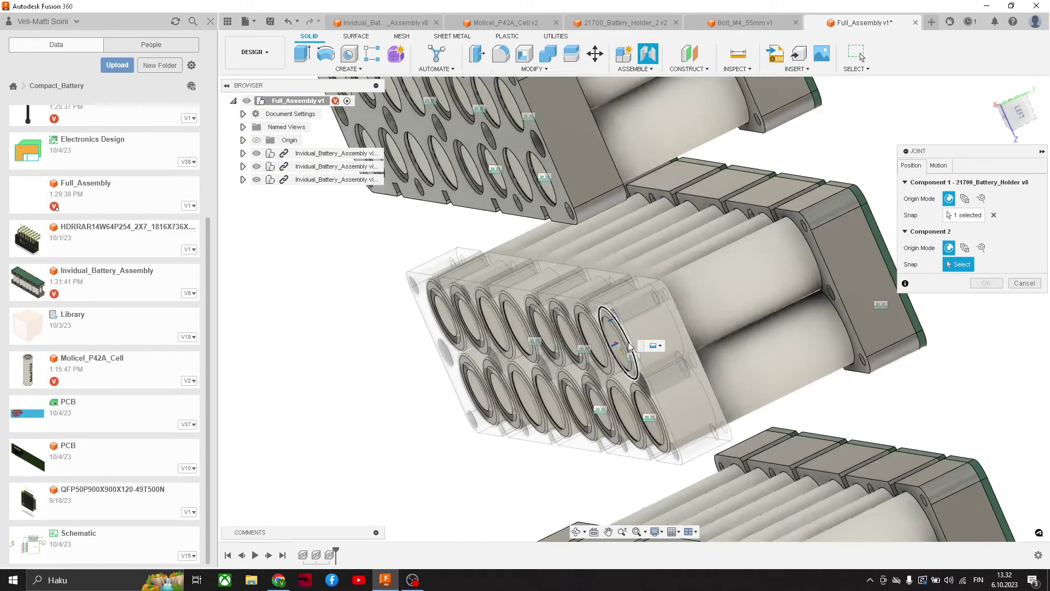
shift+middle_drag(624, 341, 541, 328)
middle_drag(902, 464, 570, 392)
scroll(570, 392, up, 2)
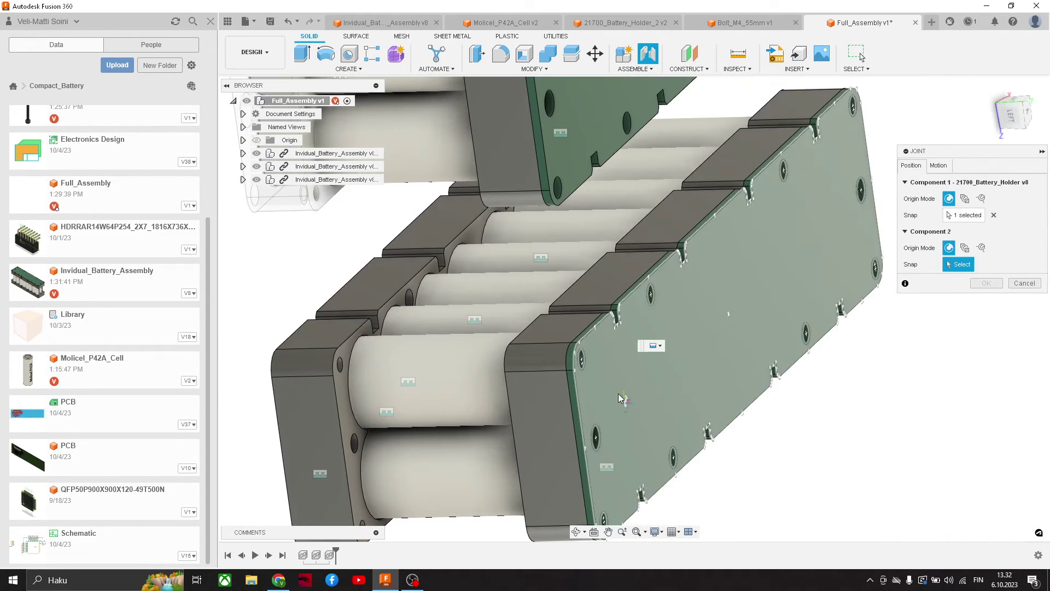
scroll(617, 393, up, 8)
click(497, 271)
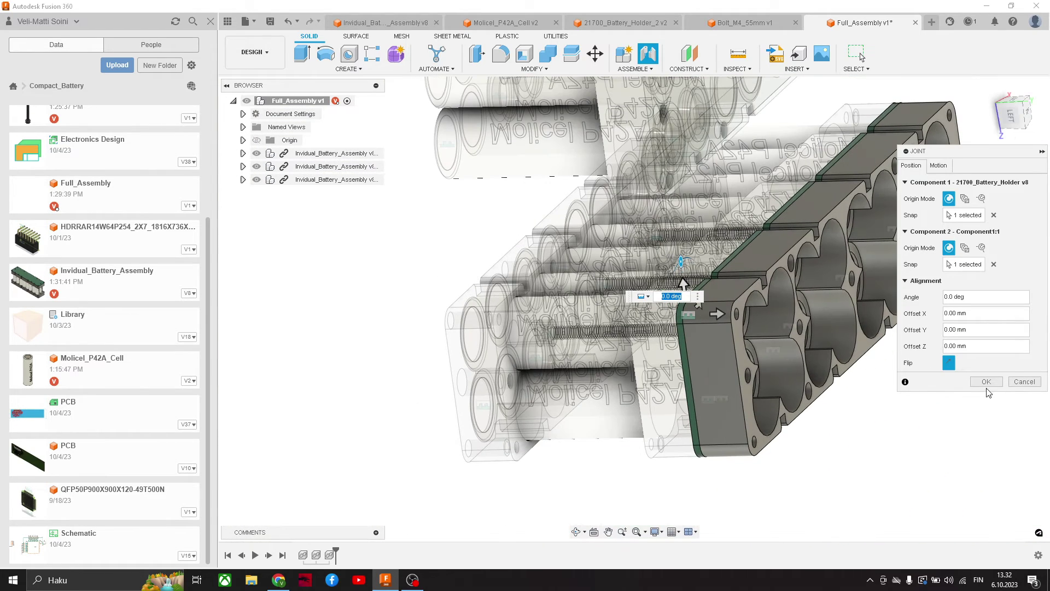
click(986, 382)
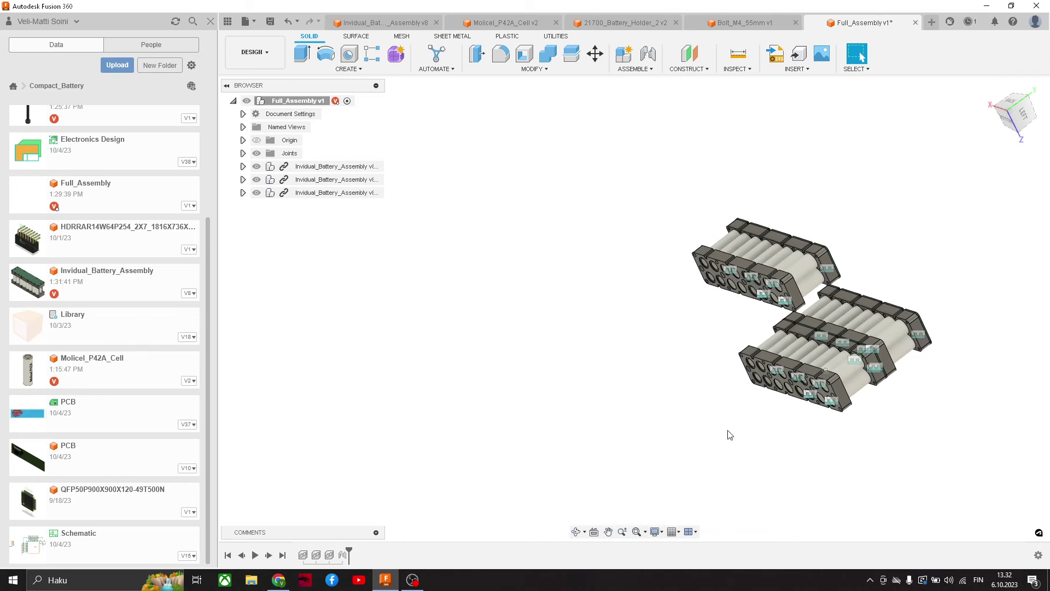
Joint the remaining separate assembly's holder corner hole to the outer green plate's corner hole of the joined pair, with 0.0 deg angle and 0.00 mm offsets.
scroll(781, 379, up, 10)
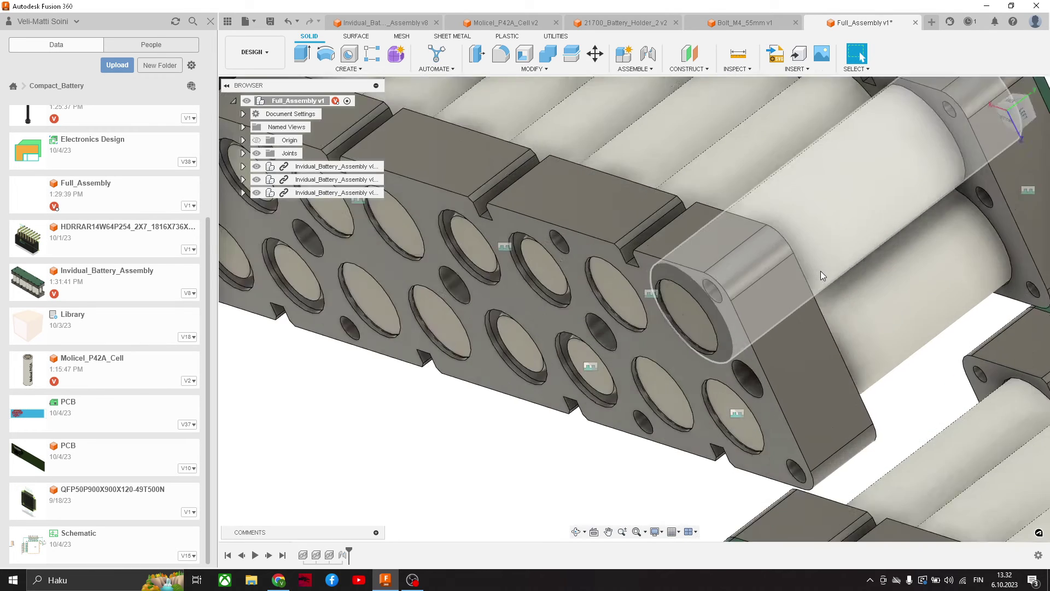
key(j)
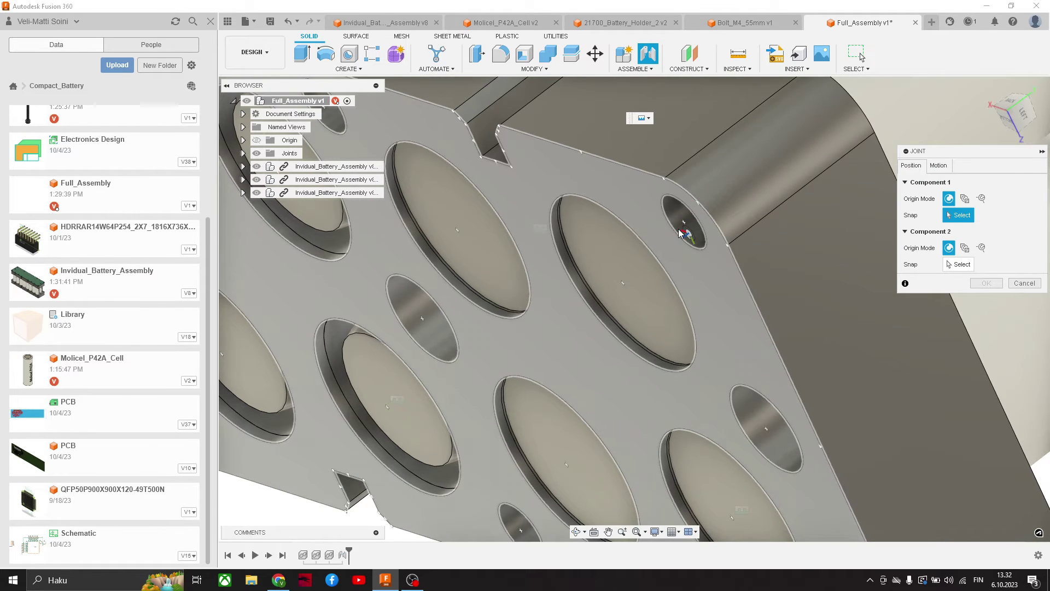
click(696, 220)
click(993, 214)
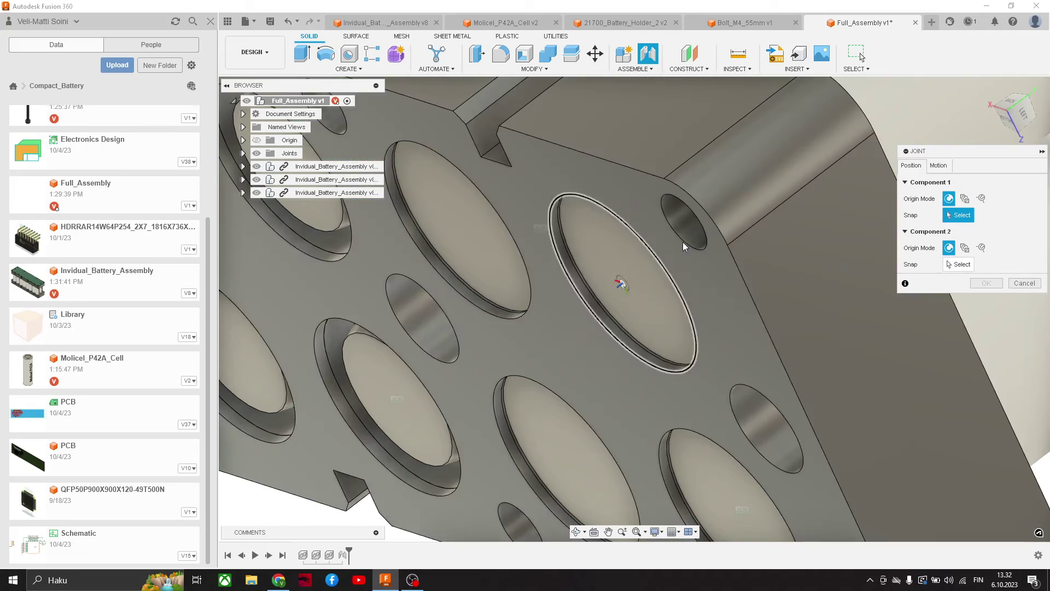
scroll(714, 273, up, 3)
click(643, 188)
scroll(652, 229, down, 10)
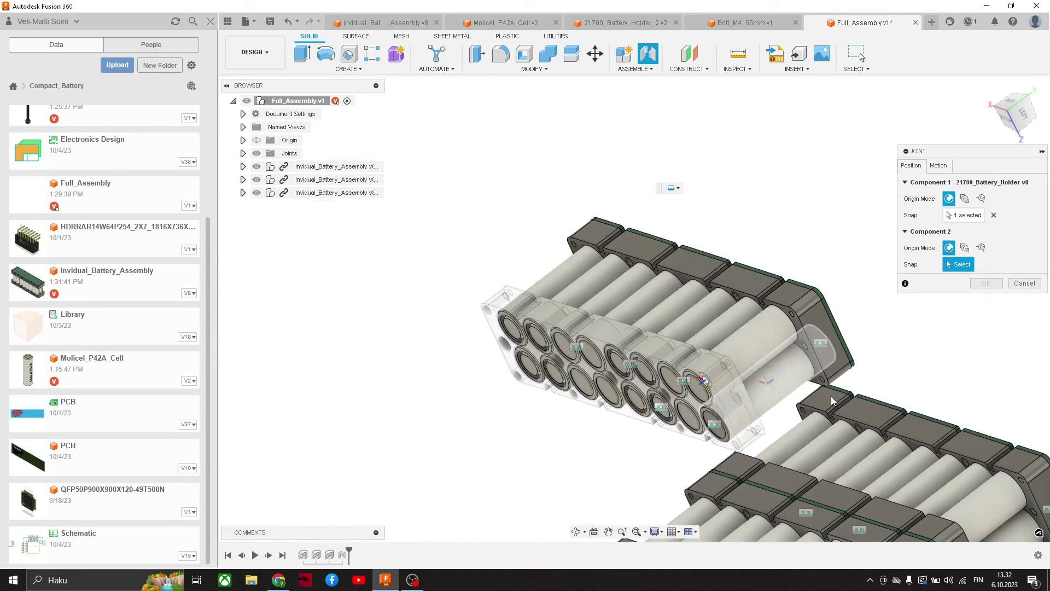
shift+middle_drag(831, 395, 508, 230)
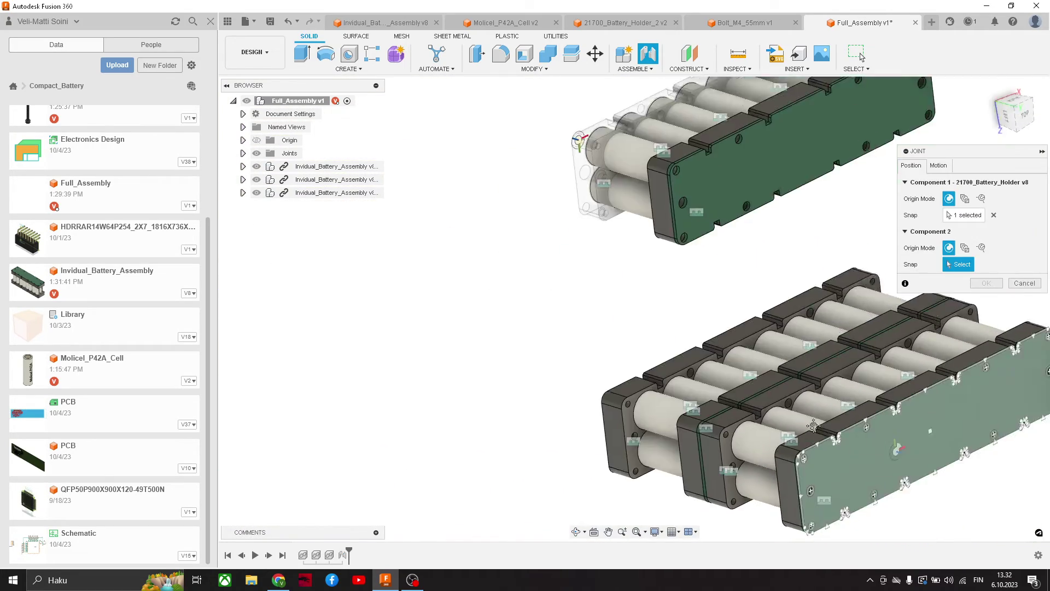
scroll(730, 462, up, 8)
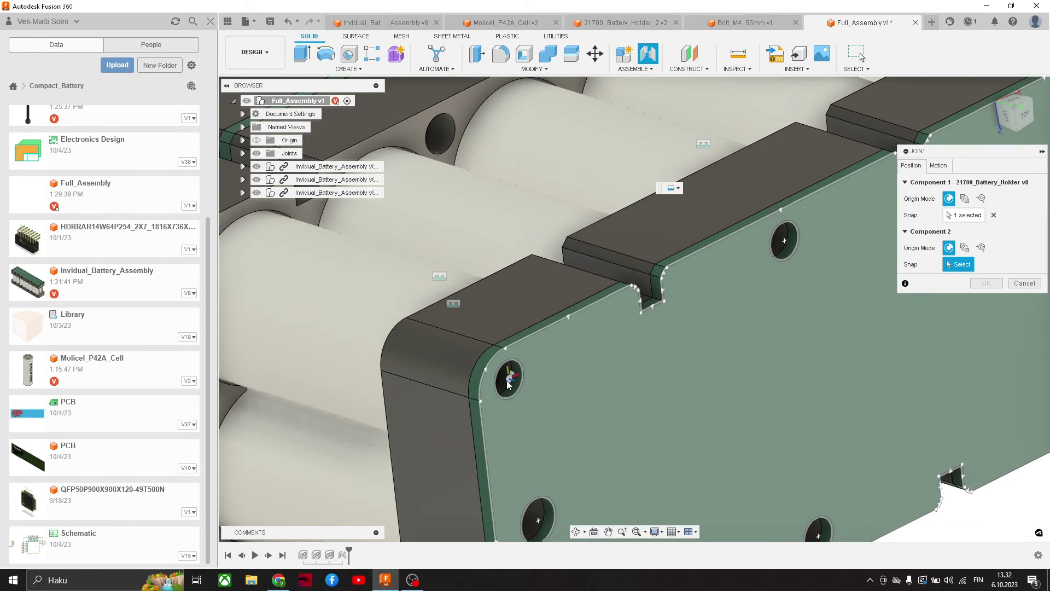
click(508, 385)
scroll(602, 361, down, 6)
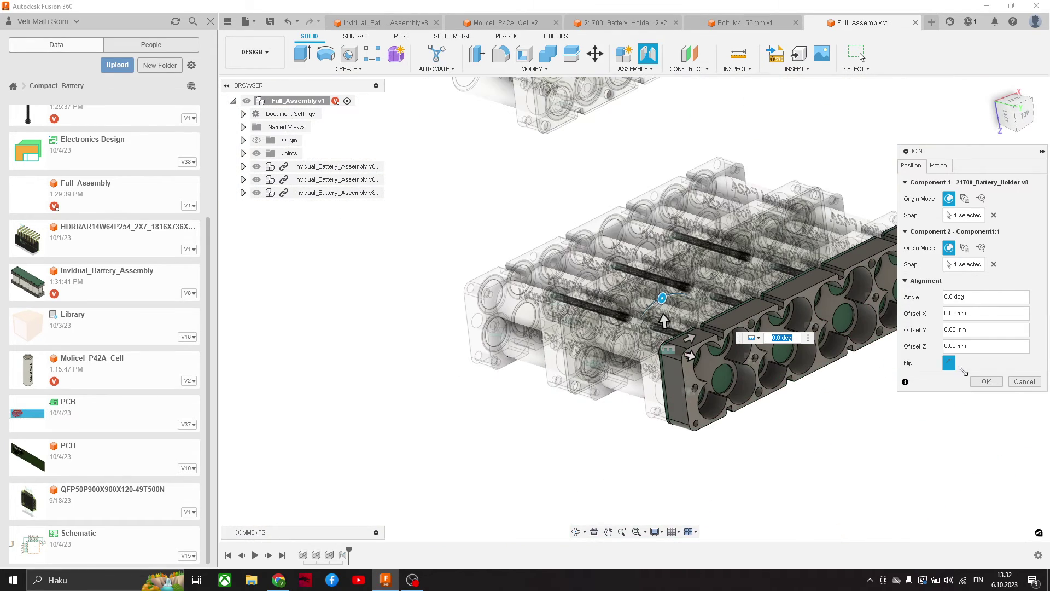
click(986, 382)
Examine the three joined battery assemblies and the alignment of their holders and plates from several angles.
scroll(778, 364, down, 5)
shift+middle_drag(777, 364, 698, 379)
scroll(781, 455, up, 5)
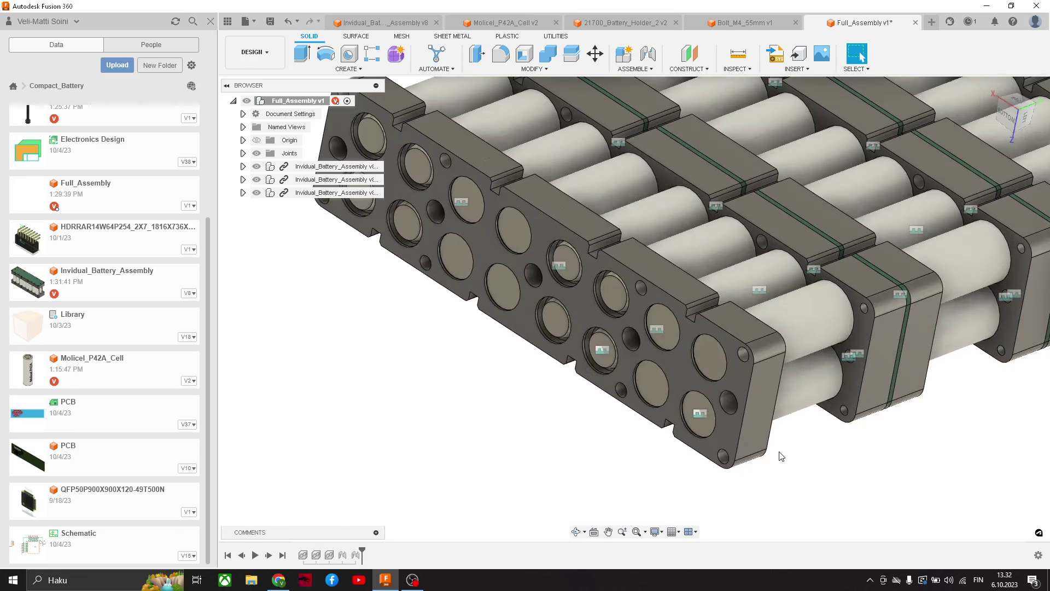
mouse_move(883, 403)
middle_down()
mouse_move(830, 410)
mouse_move(848, 379)
mouse_move(917, 370)
mouse_move(863, 398)
middle_up()
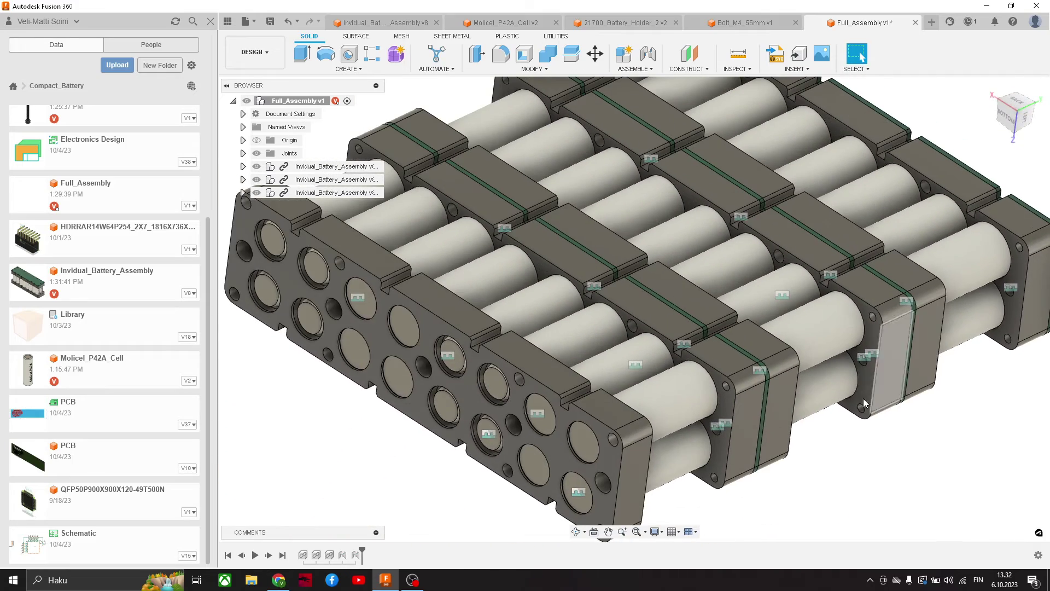
scroll(905, 350, up, 2)
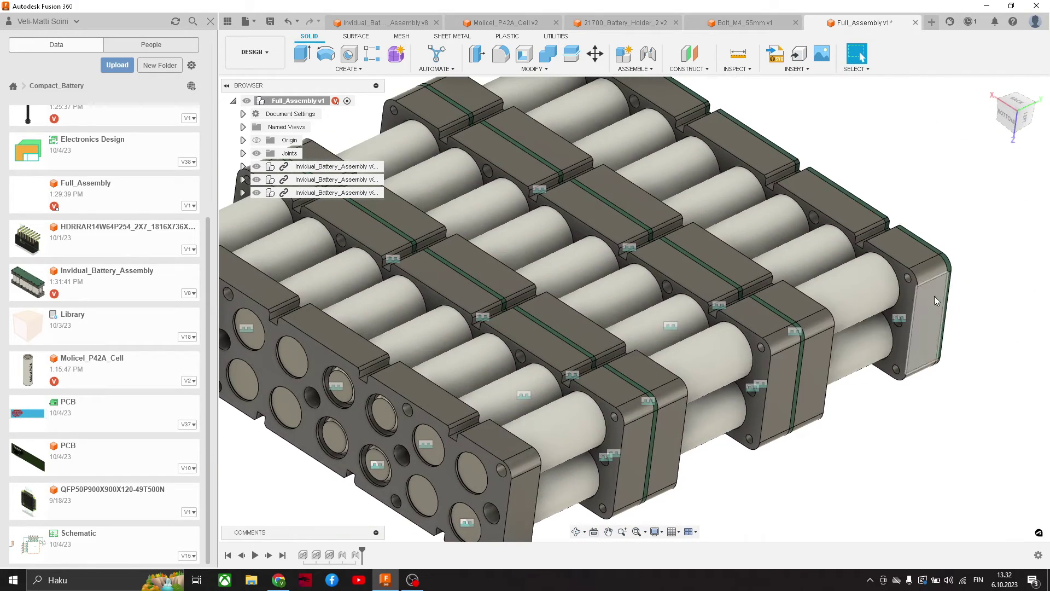
shift+middle_drag(976, 313, 906, 299)
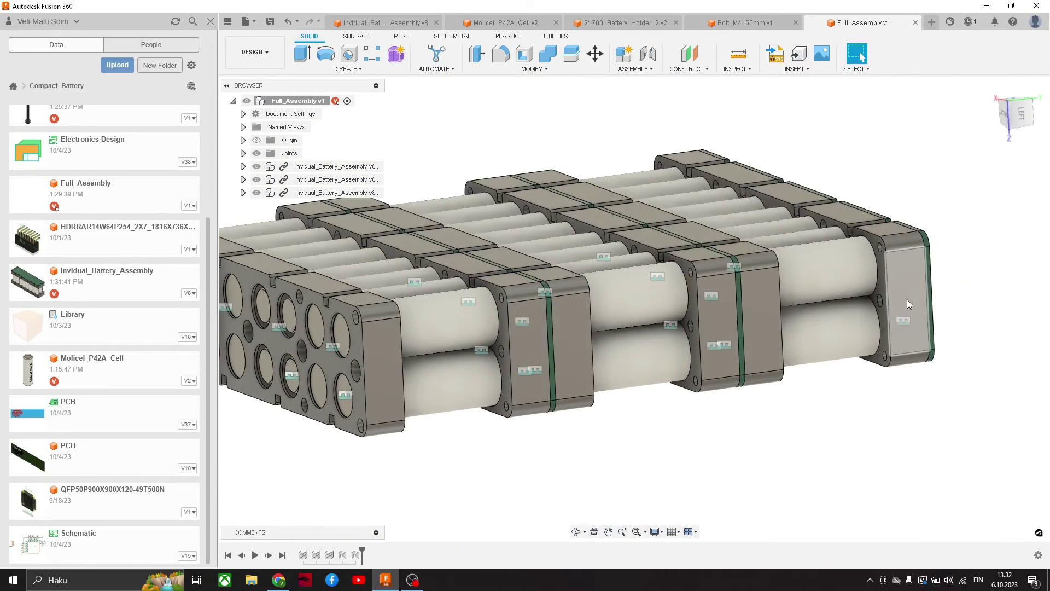
Measure the distance between the recessed ring faces of the large end through-holes on the pack's outer holder and its opposite green plate.
shift+middle_drag(457, 366, 685, 252)
scroll(686, 253, up, 6)
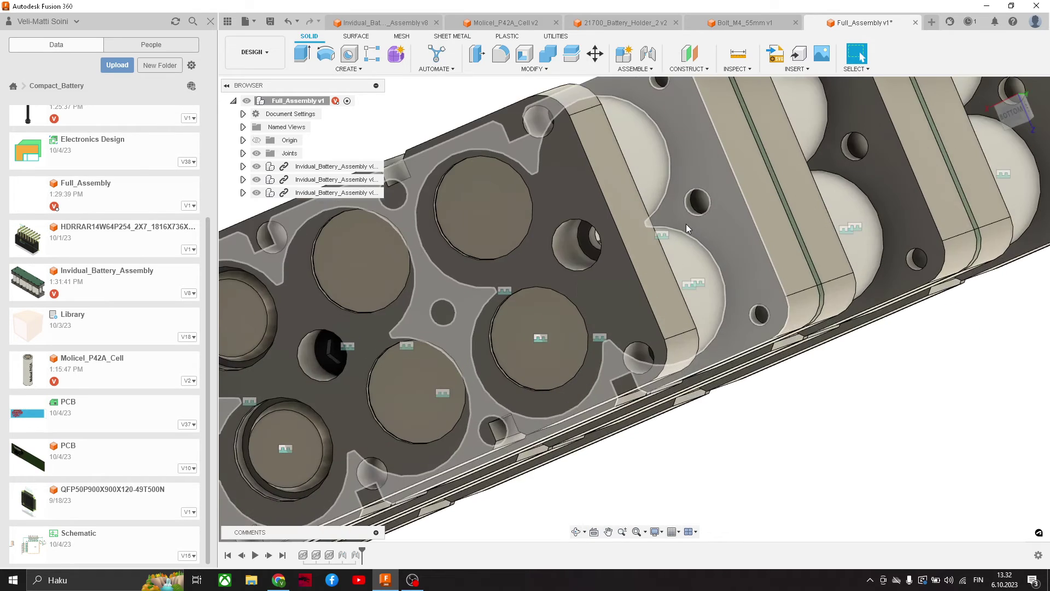
scroll(553, 251, up, 3)
key(j)
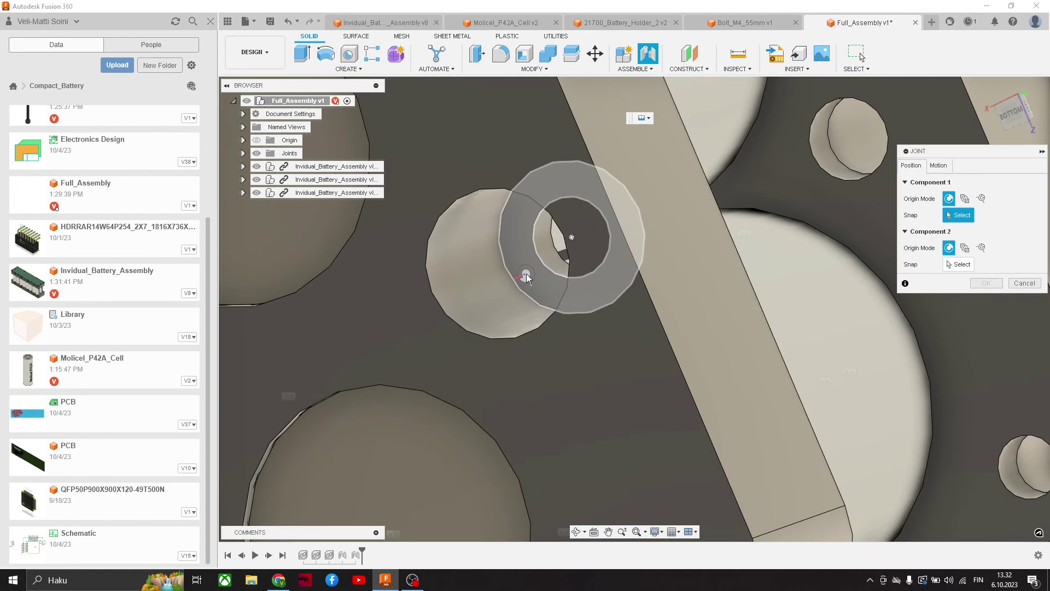
key(Escape)
key(i)
click(523, 277)
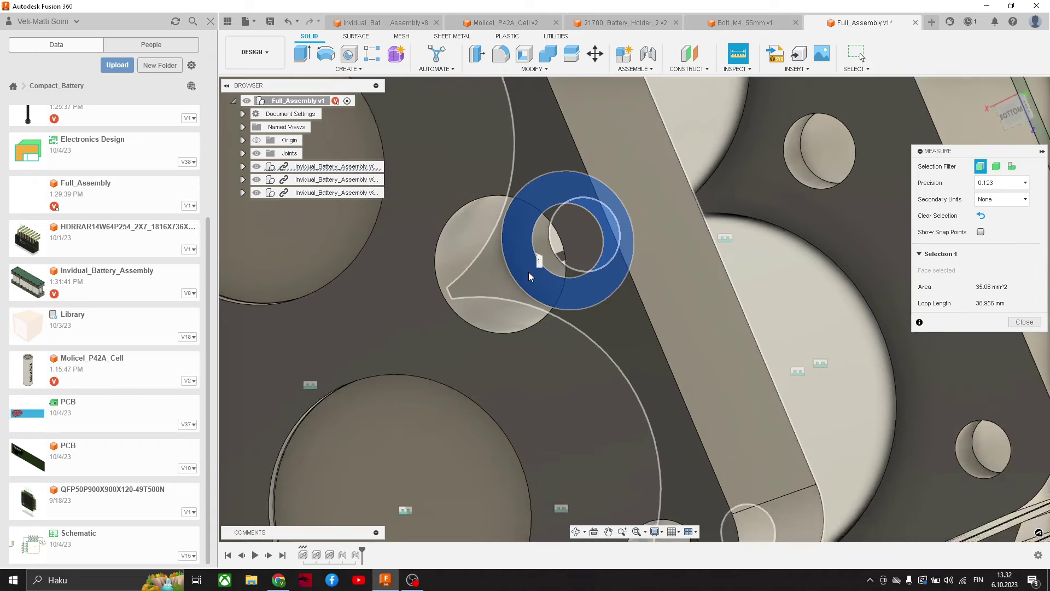
scroll(528, 272, down, 6)
shift+middle_drag(529, 273, 825, 171)
scroll(776, 185, up, 6)
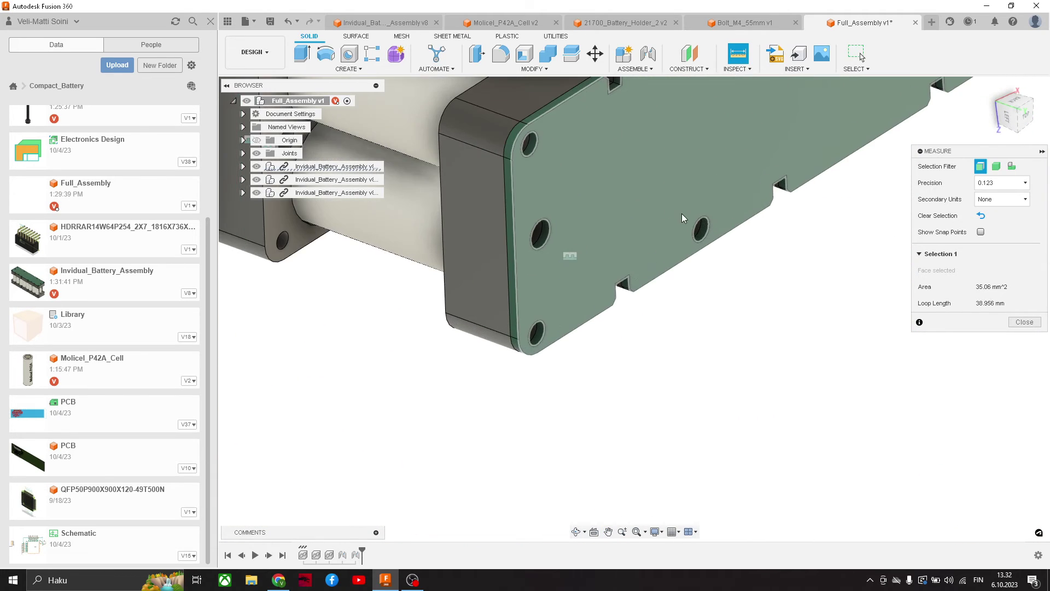
shift+middle_drag(549, 212, 483, 180)
scroll(408, 168, up, 3)
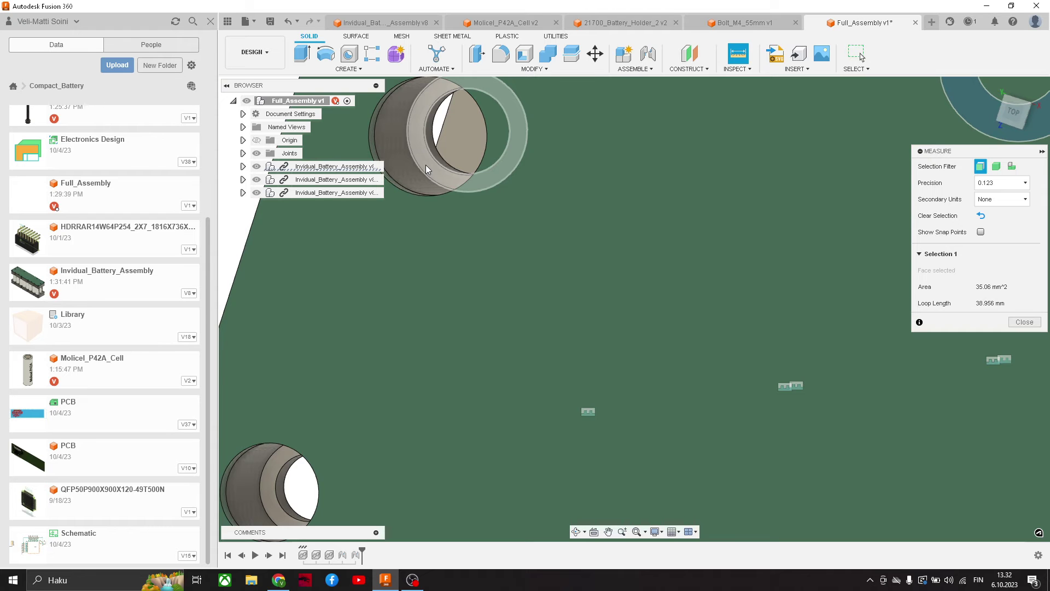
click(425, 165)
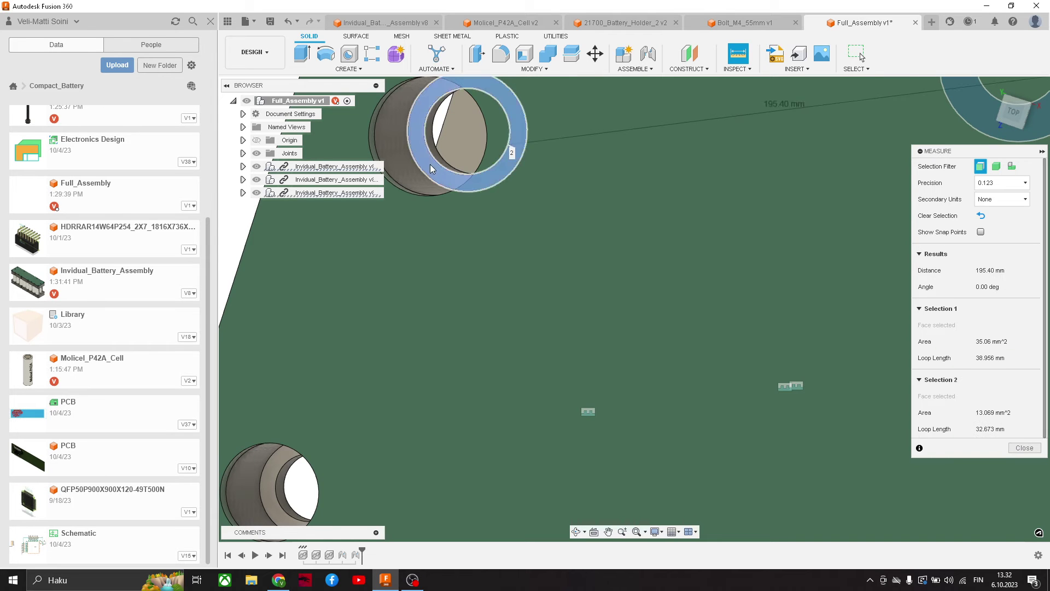
Examine the measured bolt path and the alignment of the through-holes across the three battery assemblies, and end the measurement.
scroll(429, 164, down, 5)
shift+middle_drag(488, 165, 451, 150)
scroll(383, 126, up, 3)
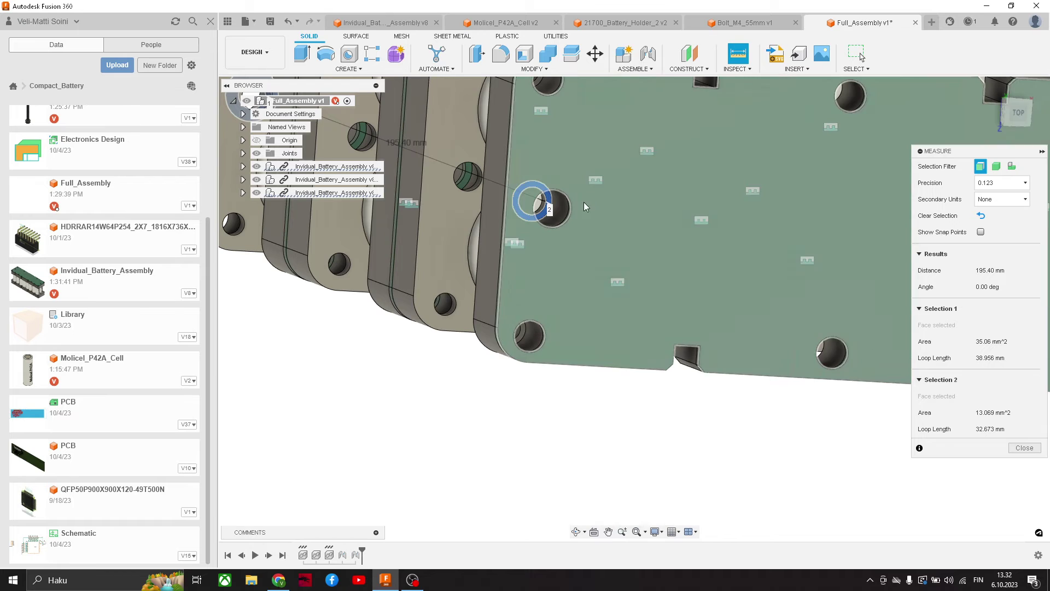
scroll(546, 205, up, 2)
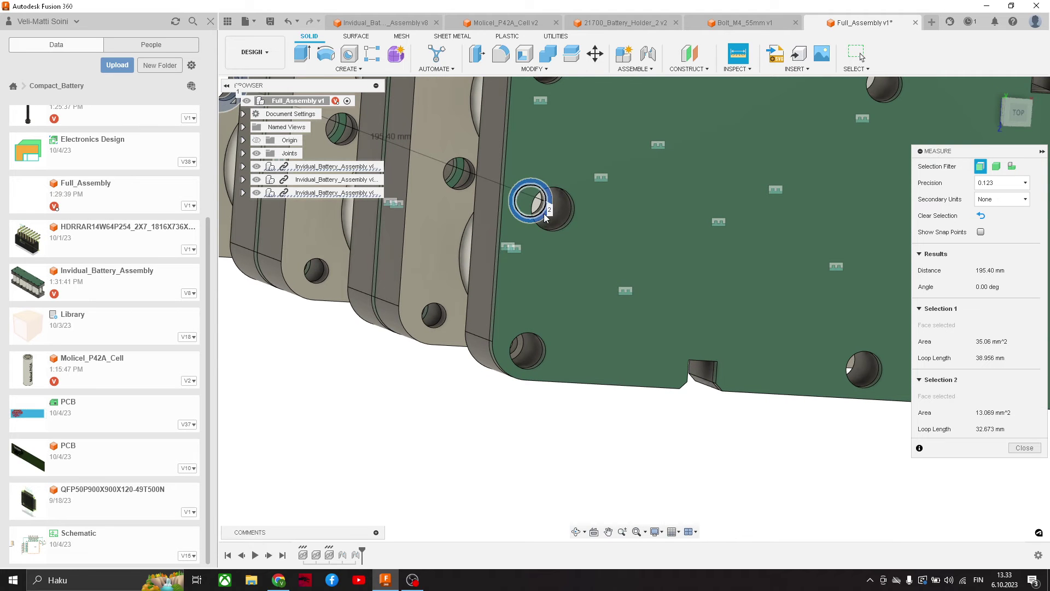
scroll(547, 205, down, 4)
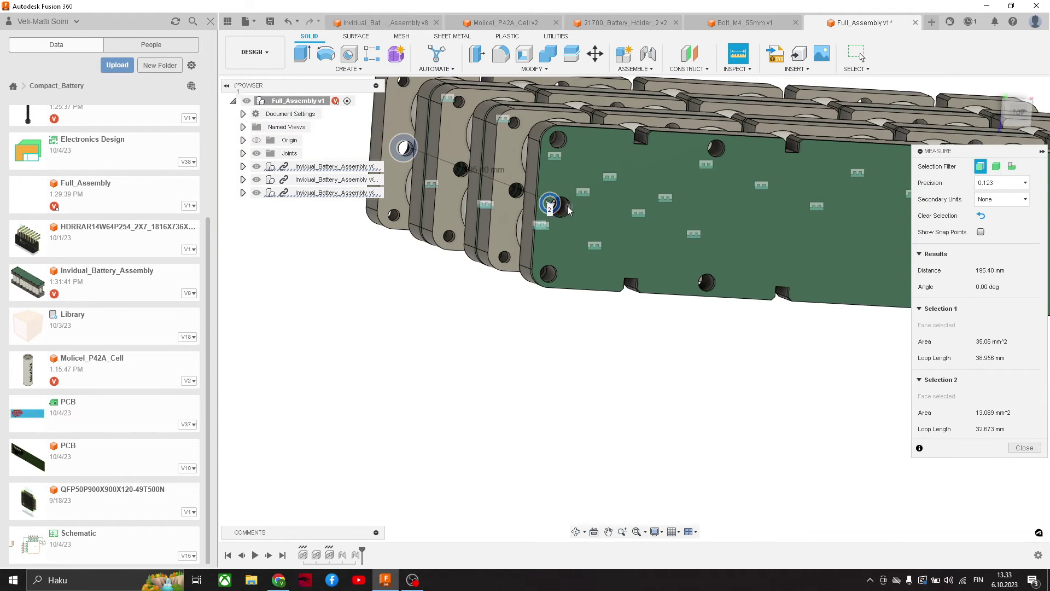
scroll(517, 207, up, 4)
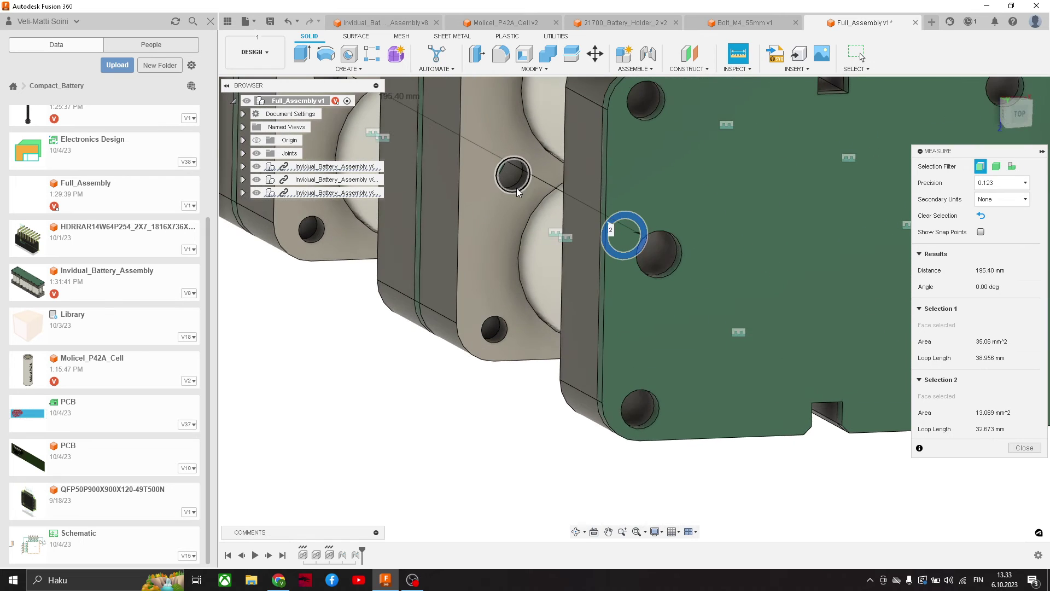
scroll(580, 228, up, 5)
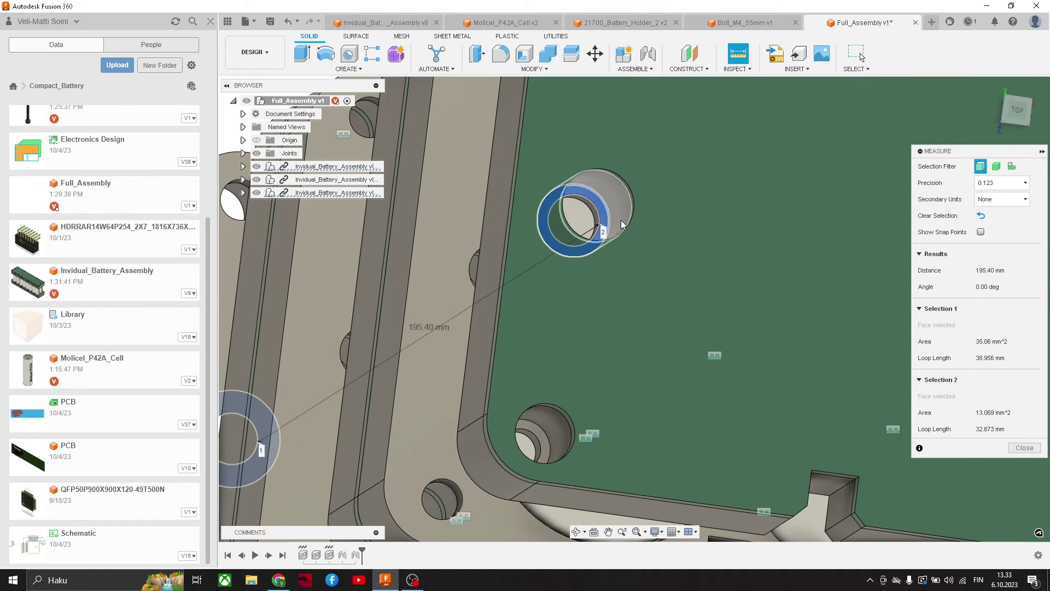
scroll(623, 224, down, 5)
shift+middle_drag(627, 235, 690, 264)
scroll(690, 264, down, 4)
key(Escape)
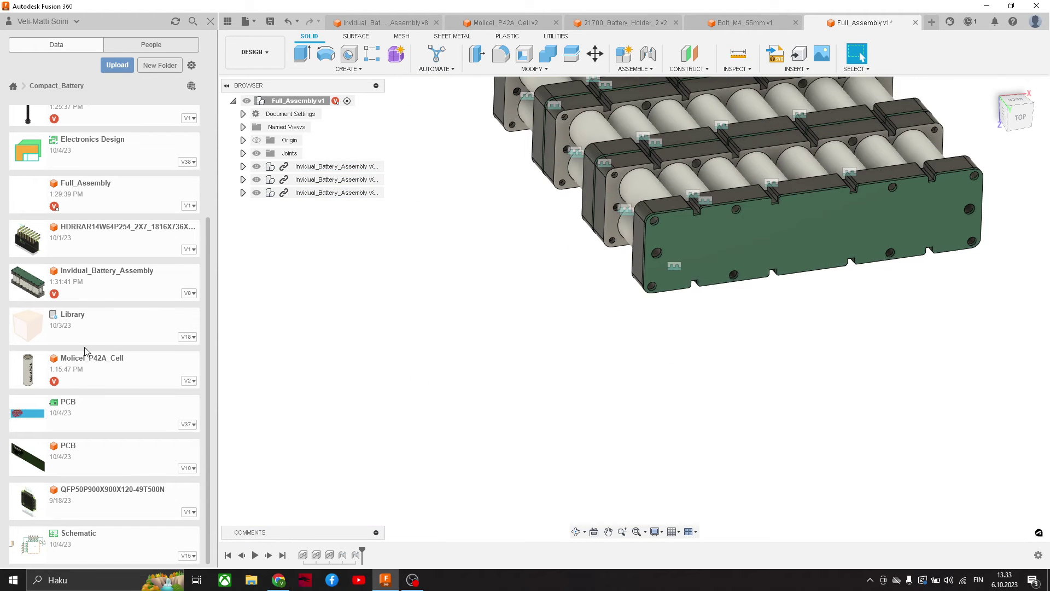
Copy Bolt_M4_55mm within the Compact_Battery project and rename the copy Bolt_M4_200mm.
scroll(93, 306, up, 3)
right_click(100, 259)
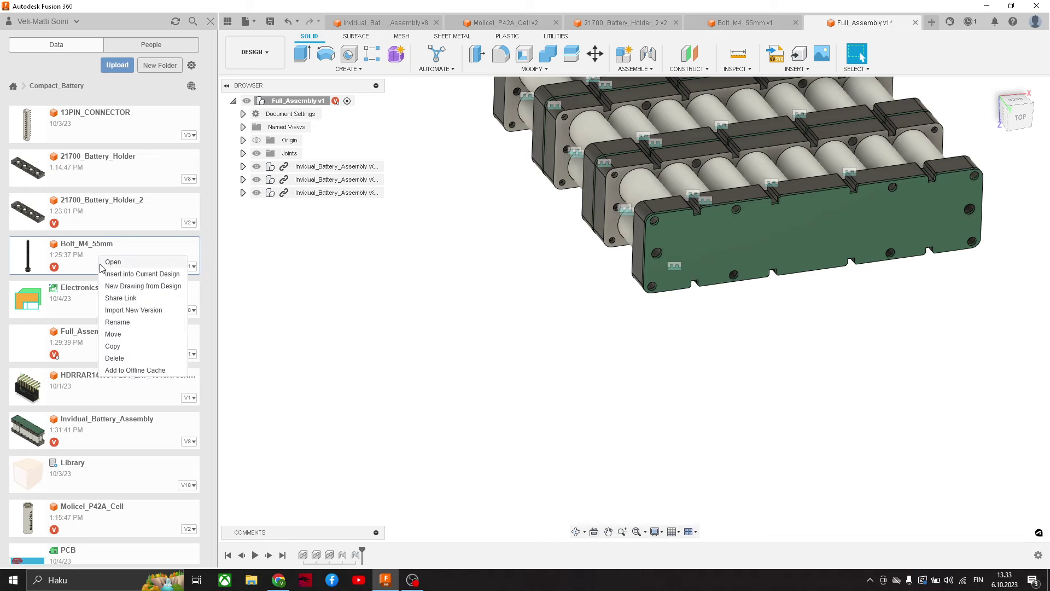
click(113, 346)
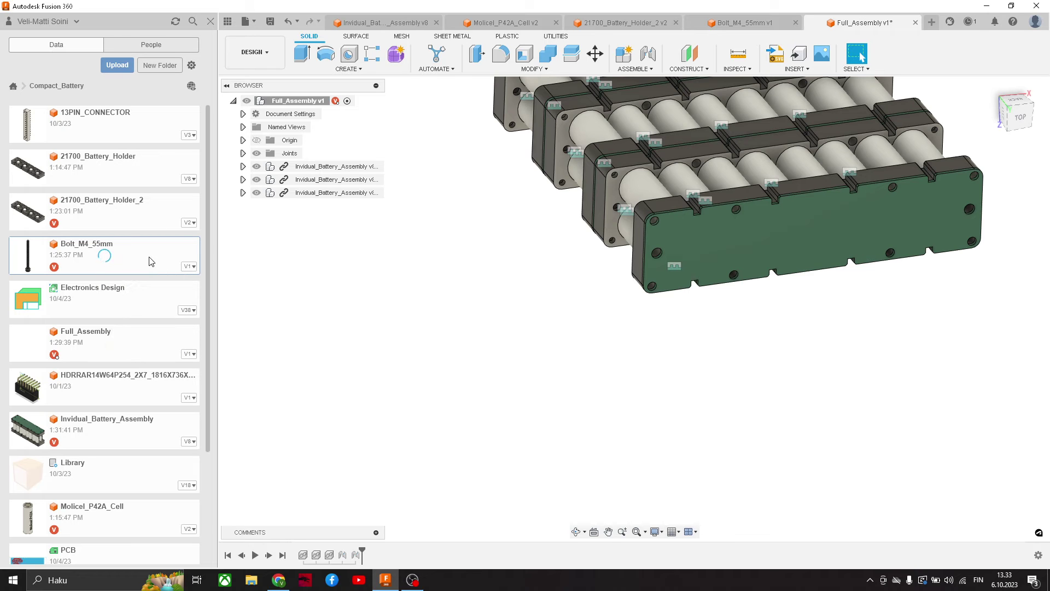
click(692, 402)
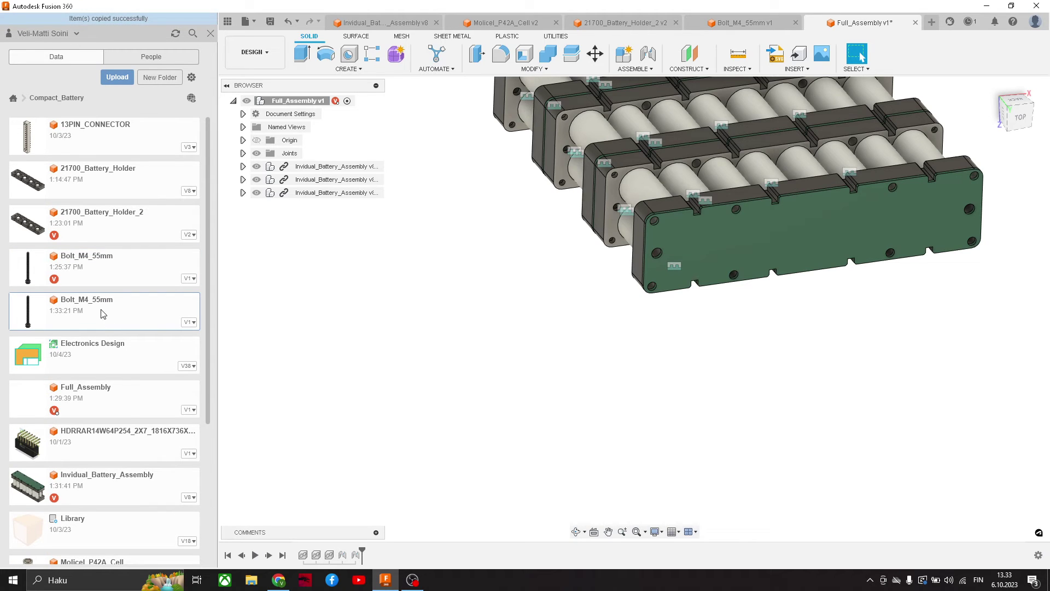
right_click(103, 313)
click(150, 376)
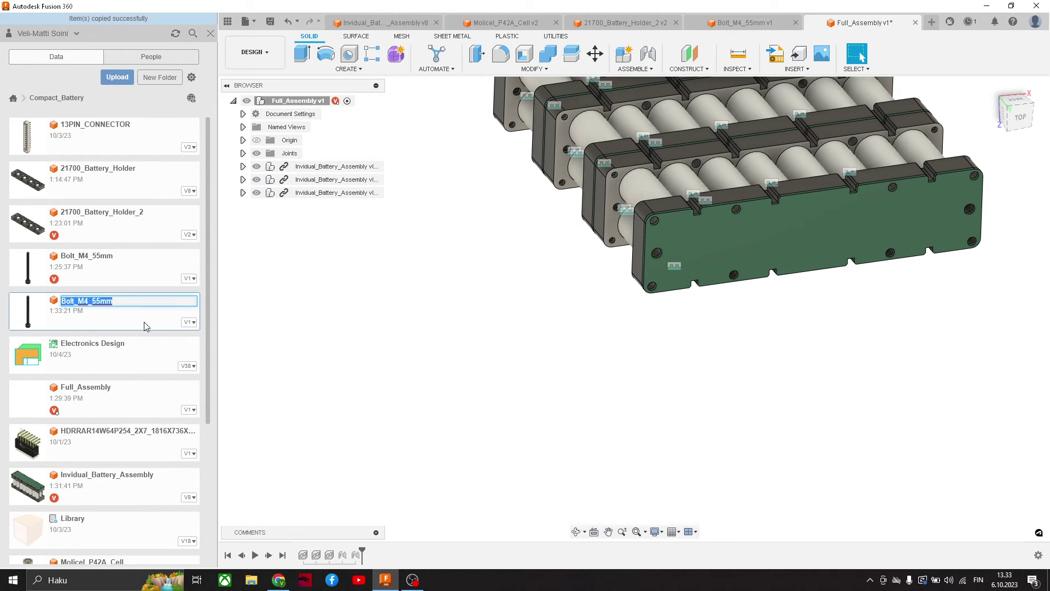
click(102, 303)
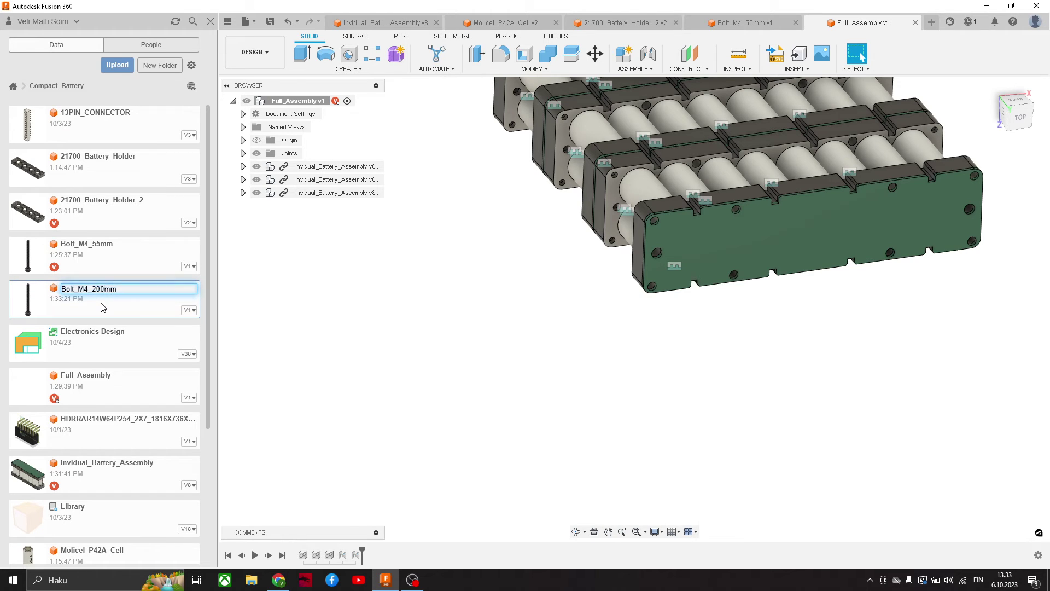
key(Return)
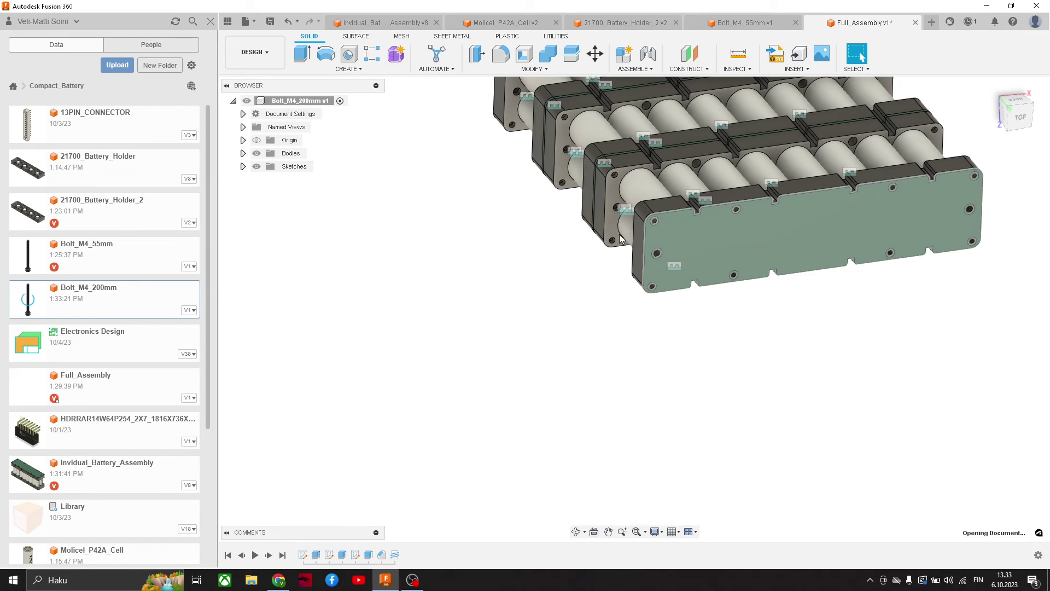
In the Bolt_M4_200mm design, roll back the history, set the shaft extrusion's distance to 200 mm, and restore the history to its end.
scroll(720, 457, down, 3)
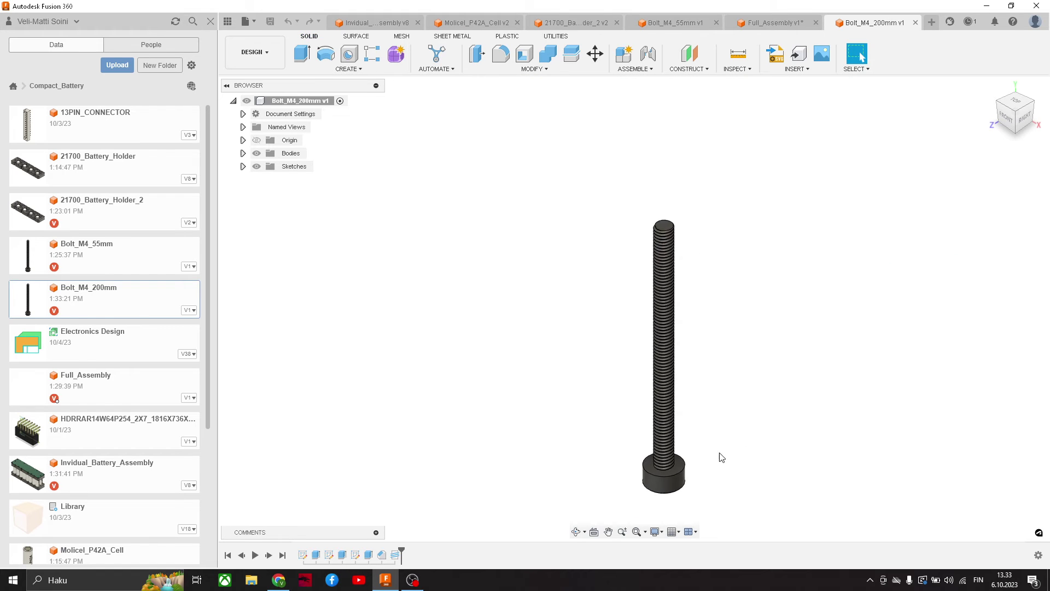
mouse_move(400, 549)
mouse_down()
mouse_move(325, 551)
mouse_move(347, 553)
mouse_up()
right_click(343, 555)
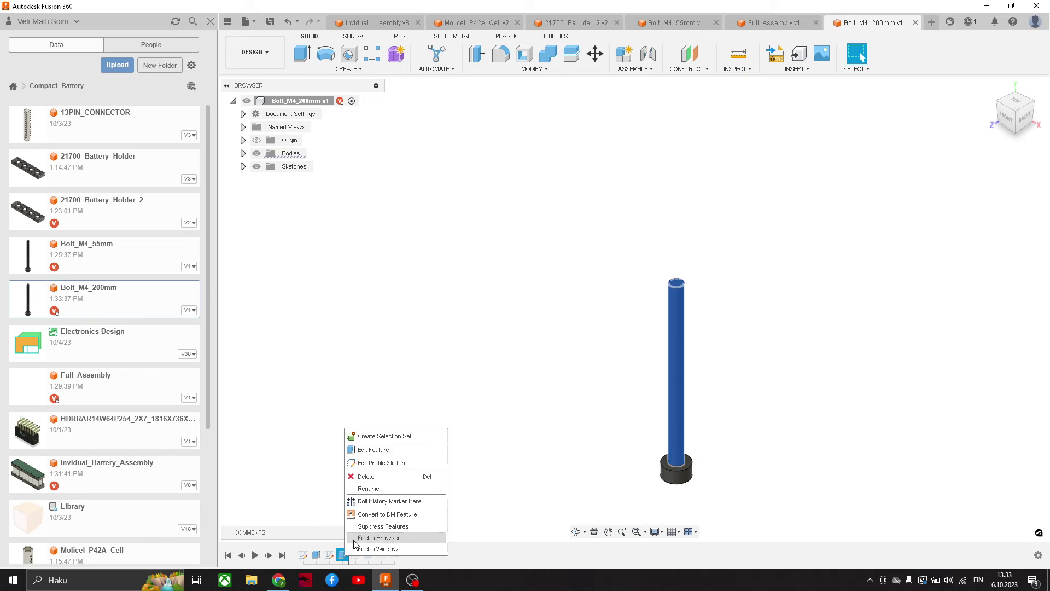
click(380, 447)
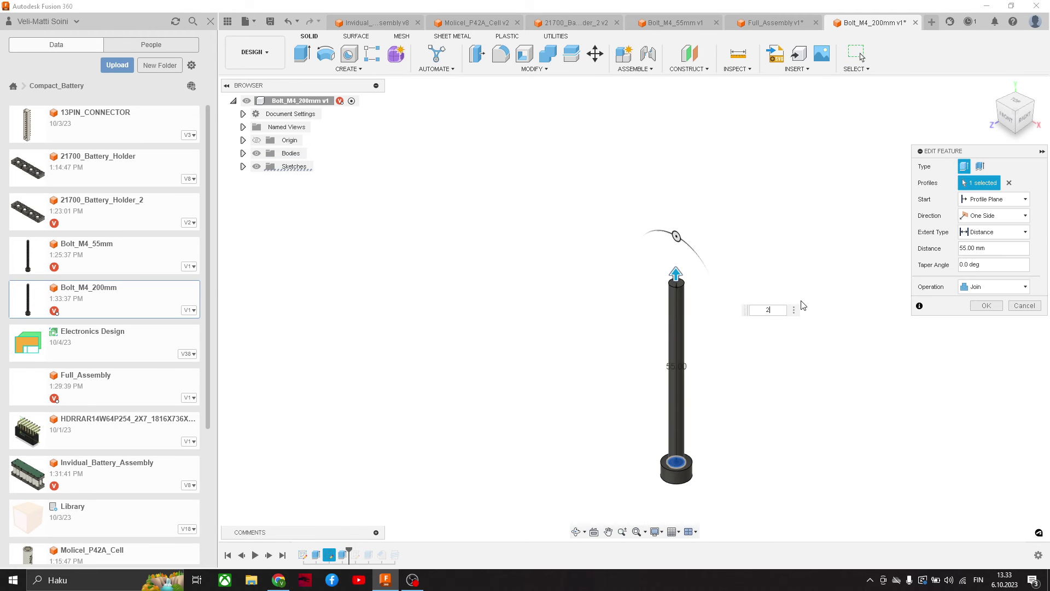
text(200)
key(Return)
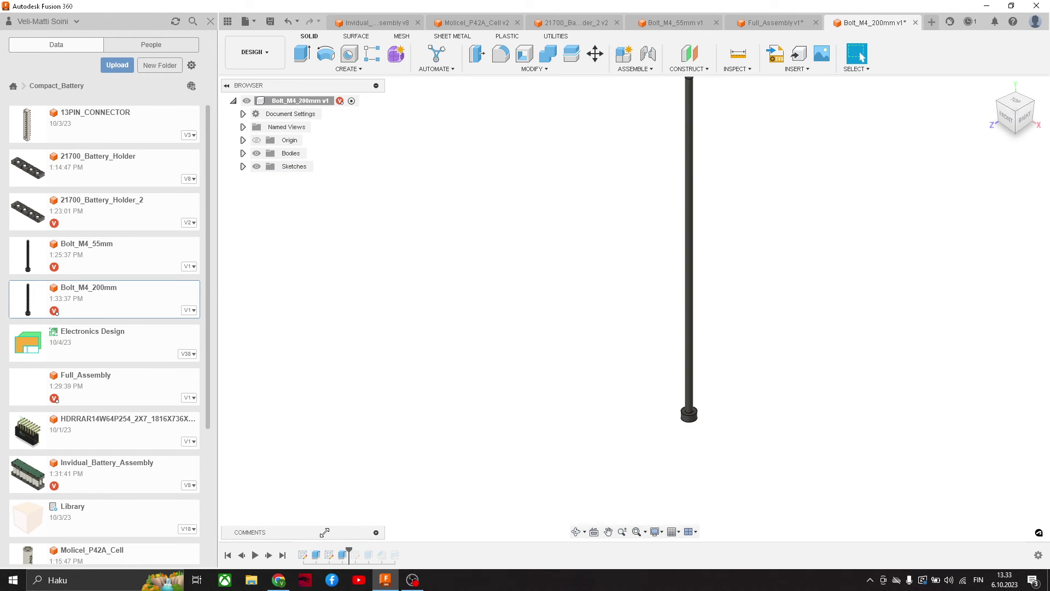
drag(351, 549, 402, 552)
Examine the lengthened bolt's modelled thread along the shaft and at its tip.
shift+middle_drag(761, 265, 592, 452)
scroll(609, 428, up, 4)
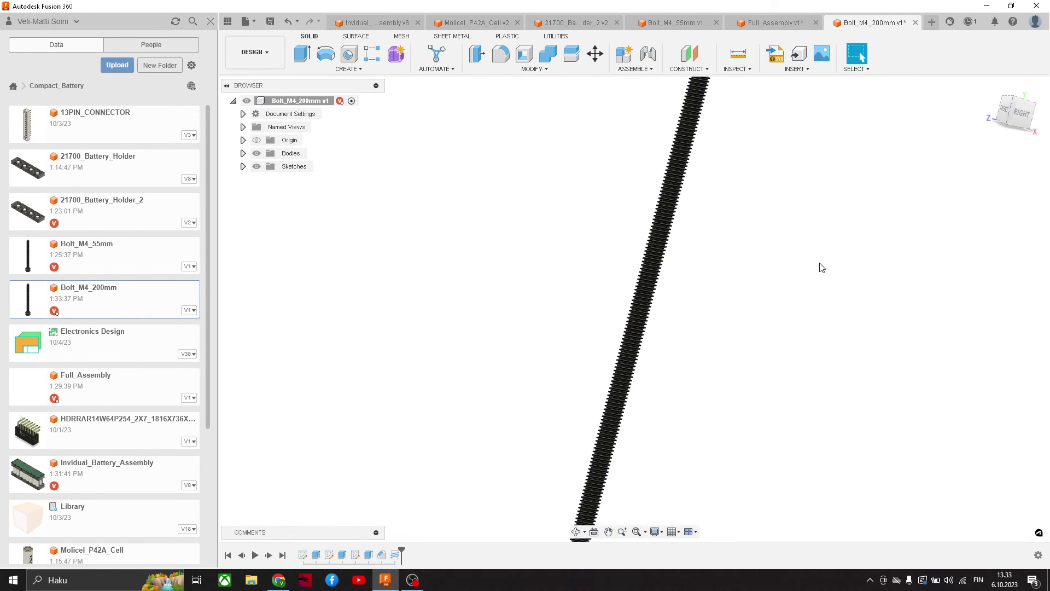
middle_drag(820, 268, 761, 267)
middle_drag(623, 171, 585, 346)
middle_drag(711, 153, 669, 294)
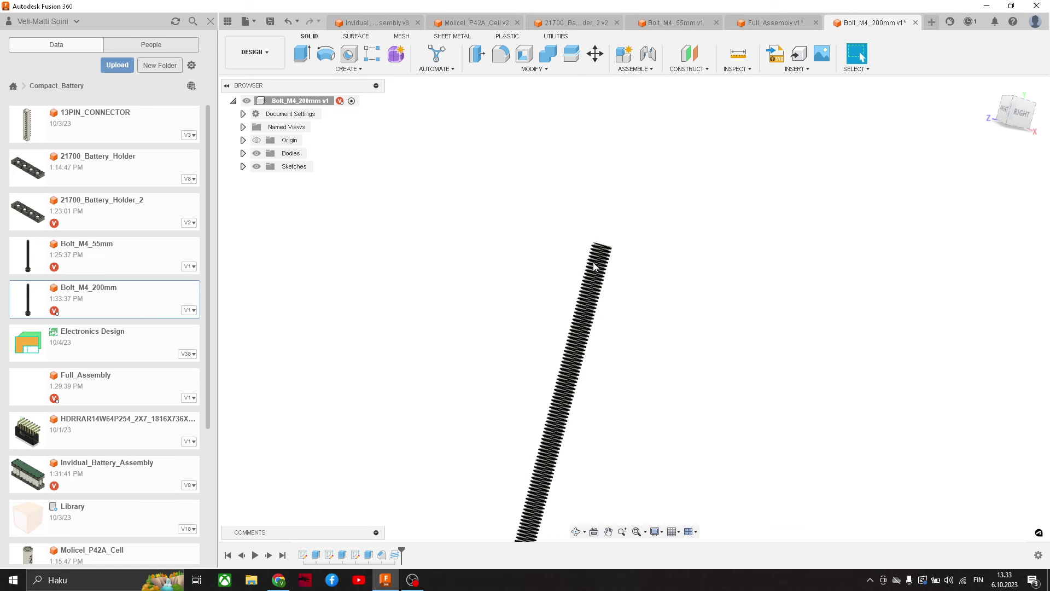
scroll(594, 265, up, 3)
scroll(670, 276, down, 2)
scroll(651, 290, down, 4)
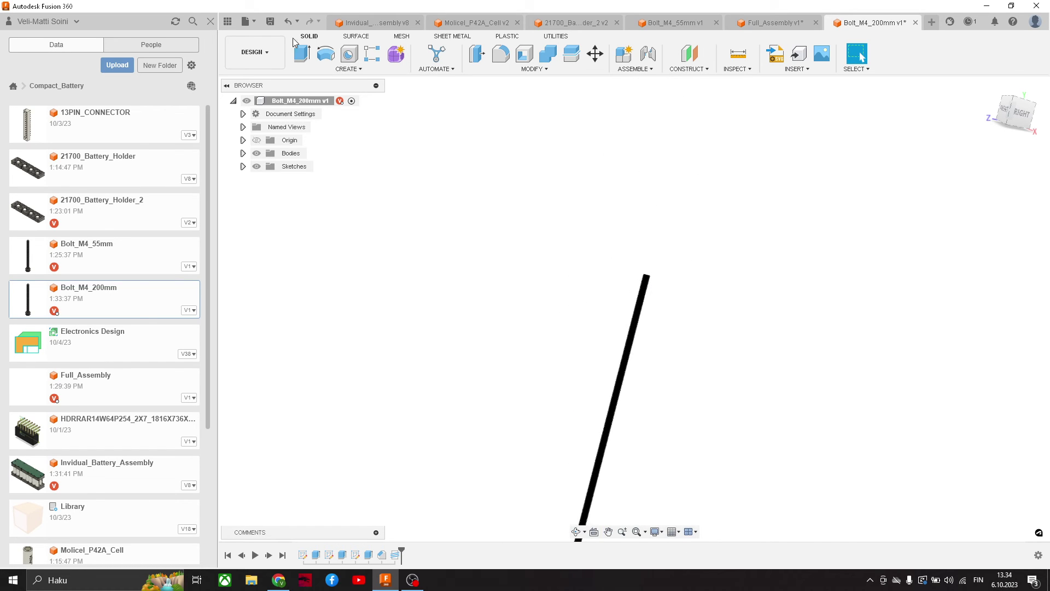
Save the Bolt_M4_200mm design and return to the Full_Assembly document.
click(271, 21)
click(524, 306)
click(771, 23)
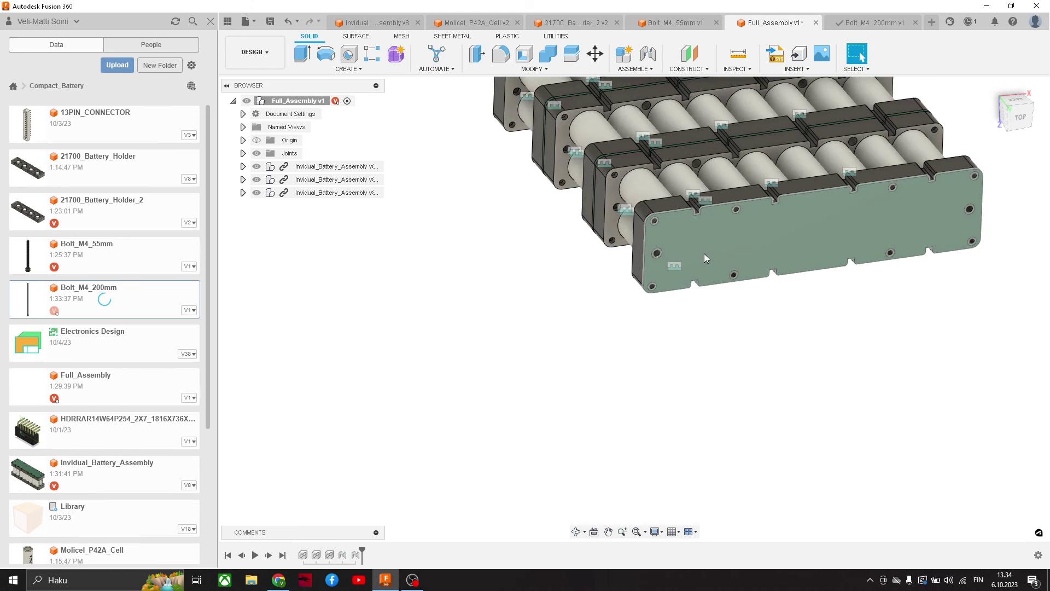
Insert a Bolt_M4_200mm into Full_Assembly and move it along Z to sit clear above the battery pack.
shift+middle_drag(689, 263, 724, 272)
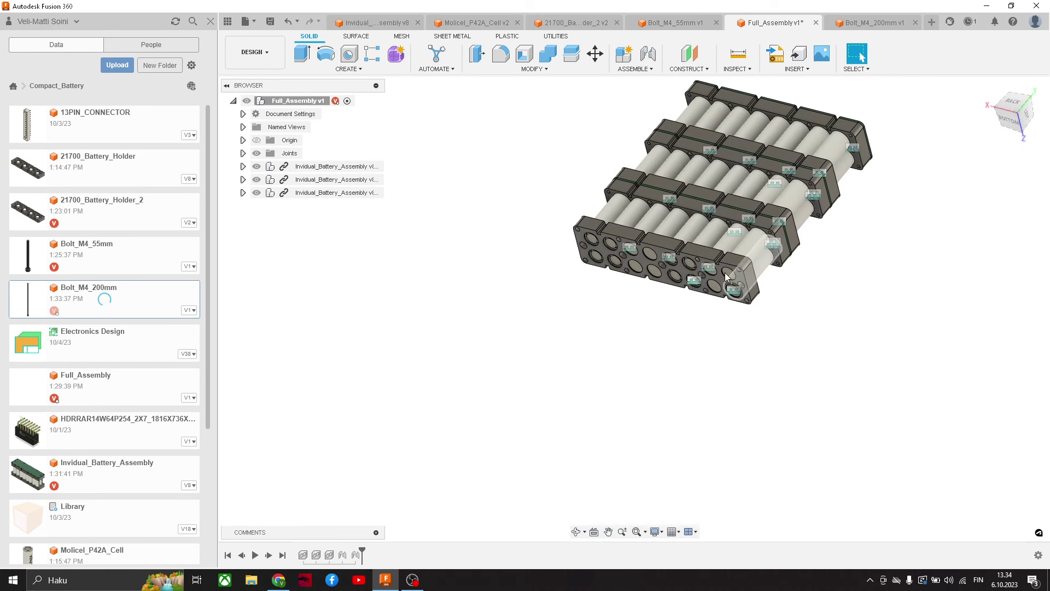
scroll(585, 253, up, 2)
shift+middle_drag(585, 255, 693, 264)
scroll(693, 264, up, 3)
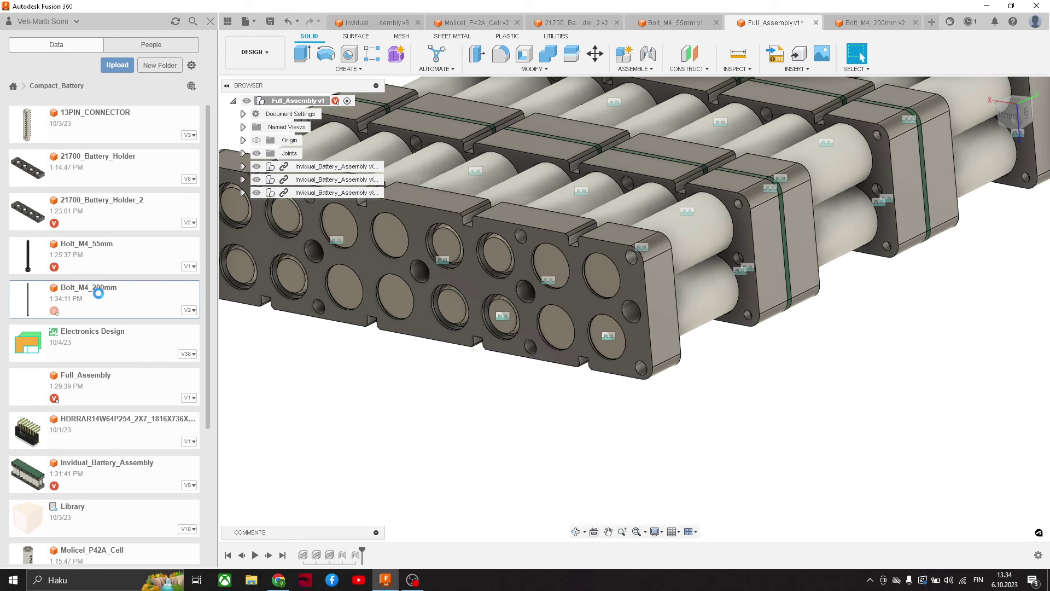
drag(109, 296, 720, 333)
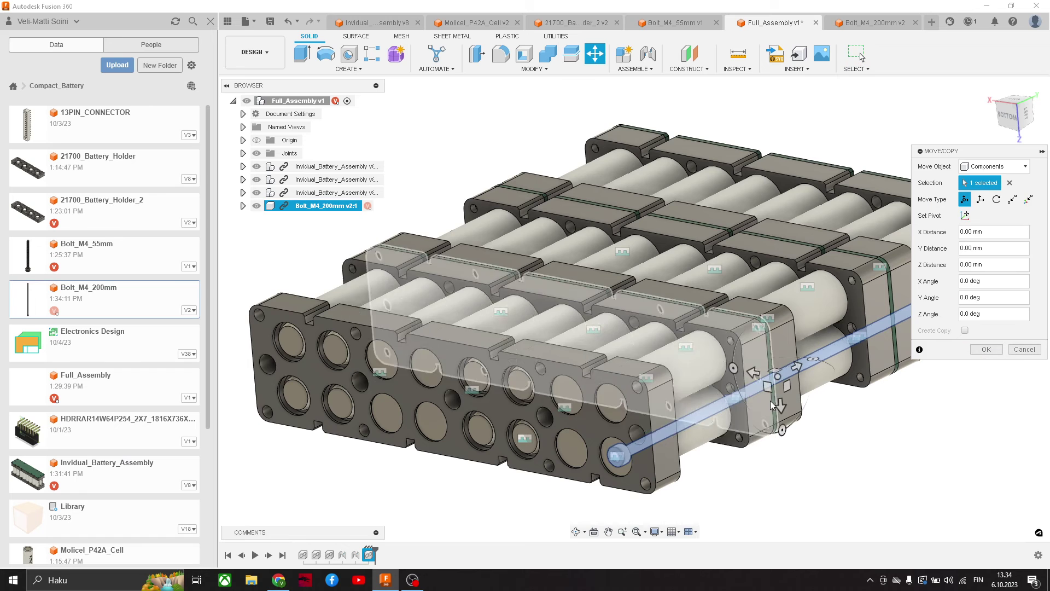
drag(781, 403, 779, 198)
click(978, 350)
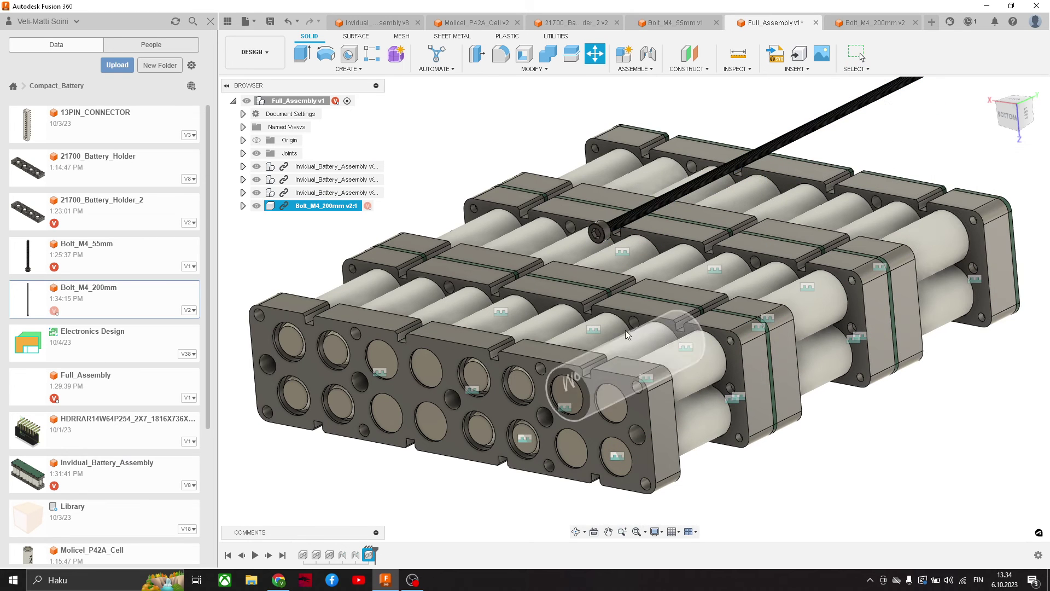
Insert a second Bolt_M4_200mm into Full_Assembly, moved -130 mm along Z to clear the pack and the first bolt.
drag(91, 295, 726, 347)
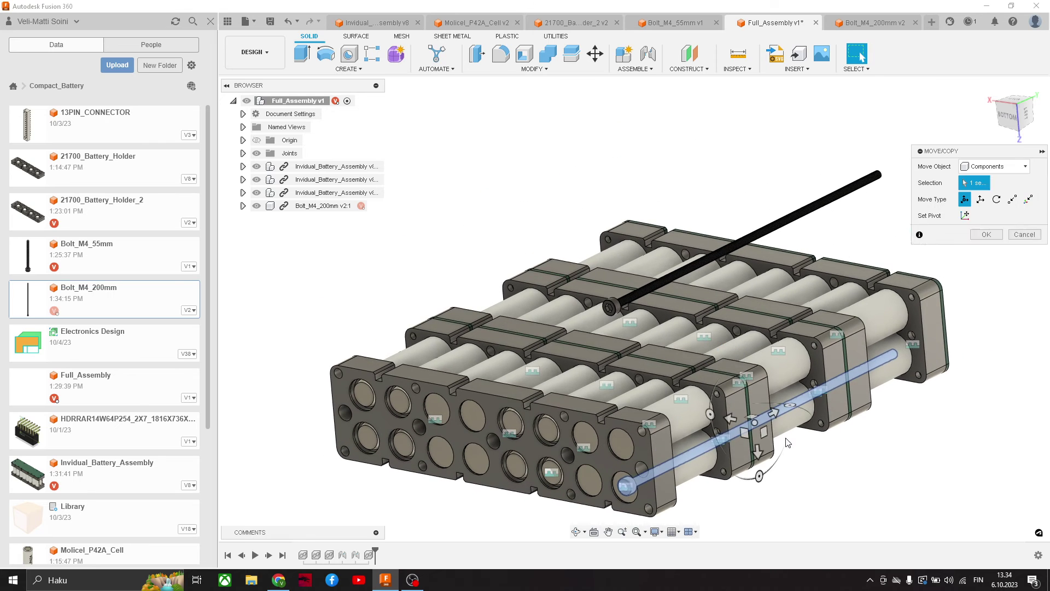
drag(689, 240, 683, 180)
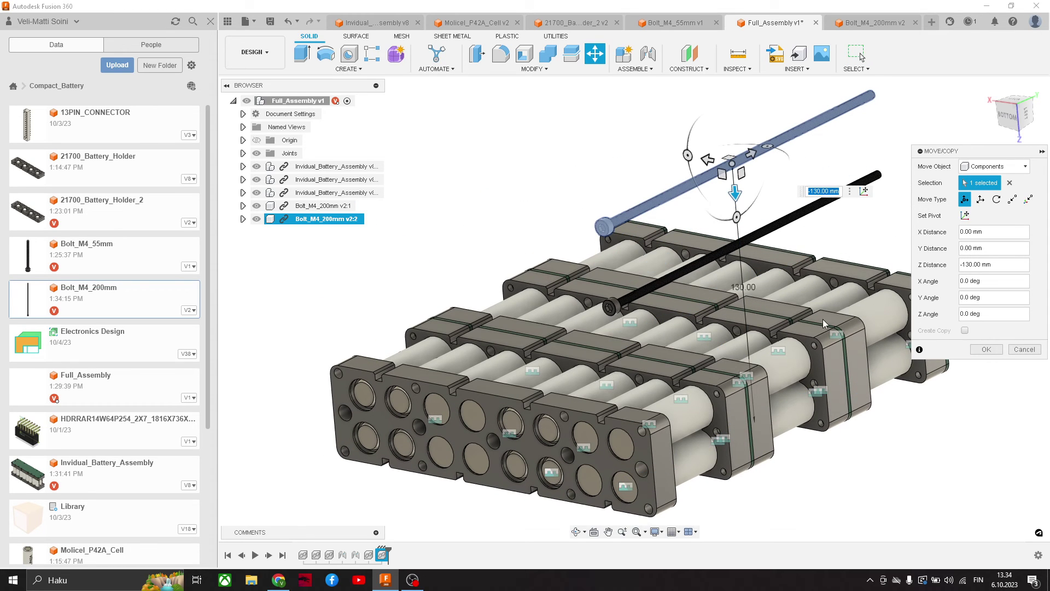
click(986, 349)
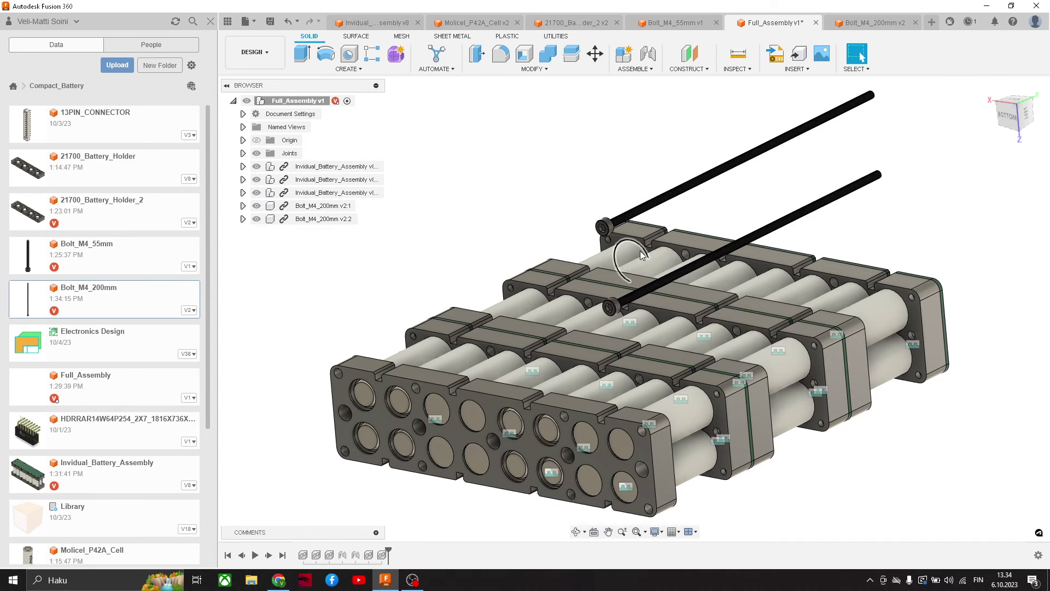
Joint the first 200 mm bolt's under-head face to the counterbore seat of the middle-row hole at one end of the front battery holder.
shift+middle_drag(688, 244, 621, 169)
key(j)
scroll(618, 173, up, 5)
scroll(581, 247, up, 5)
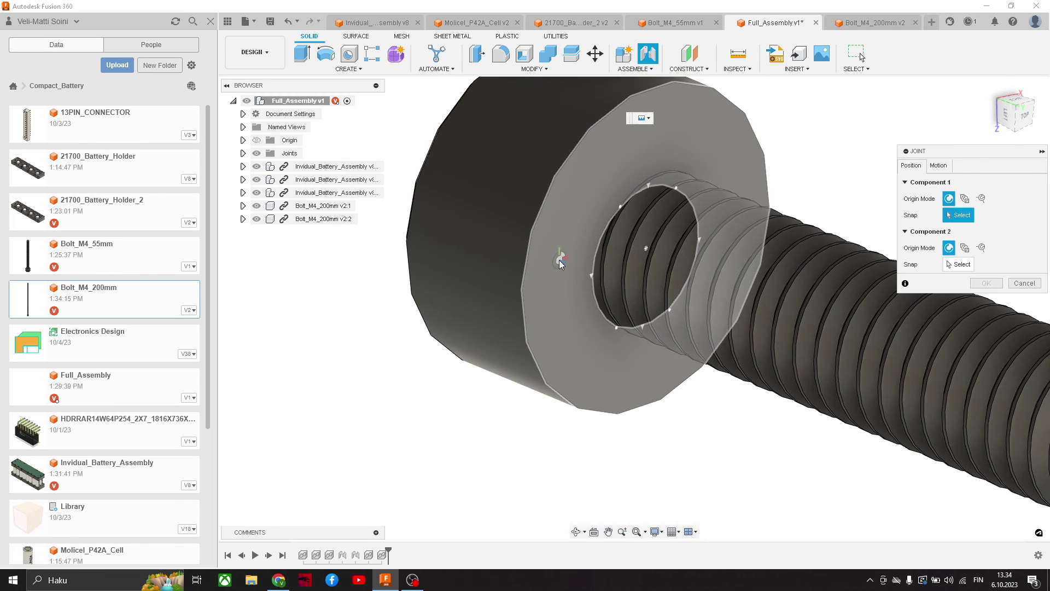
click(632, 243)
scroll(629, 300, down, 10)
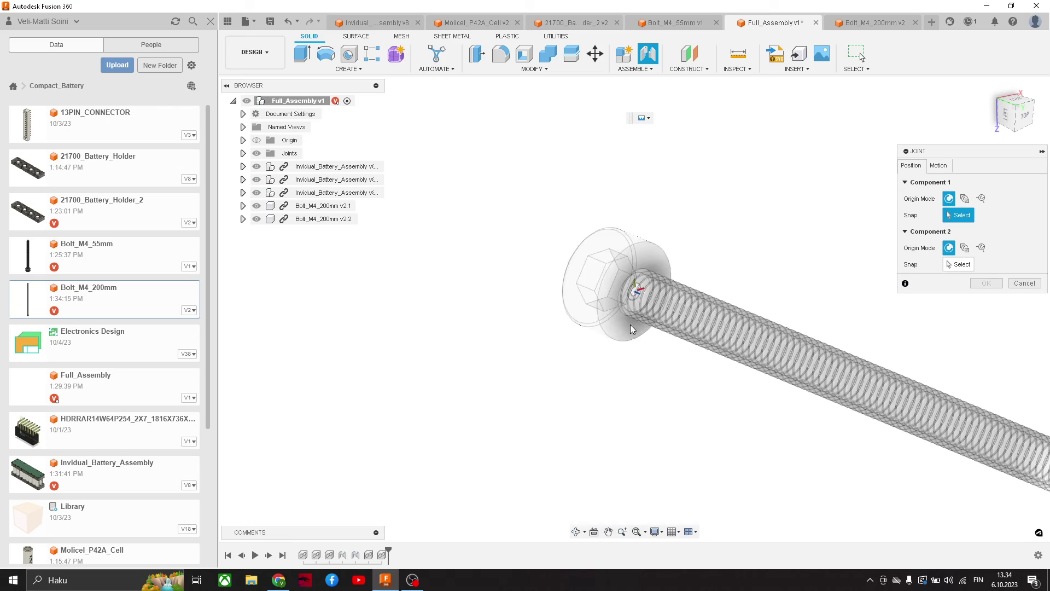
shift+middle_drag(625, 359, 782, 389)
scroll(782, 385, up, 8)
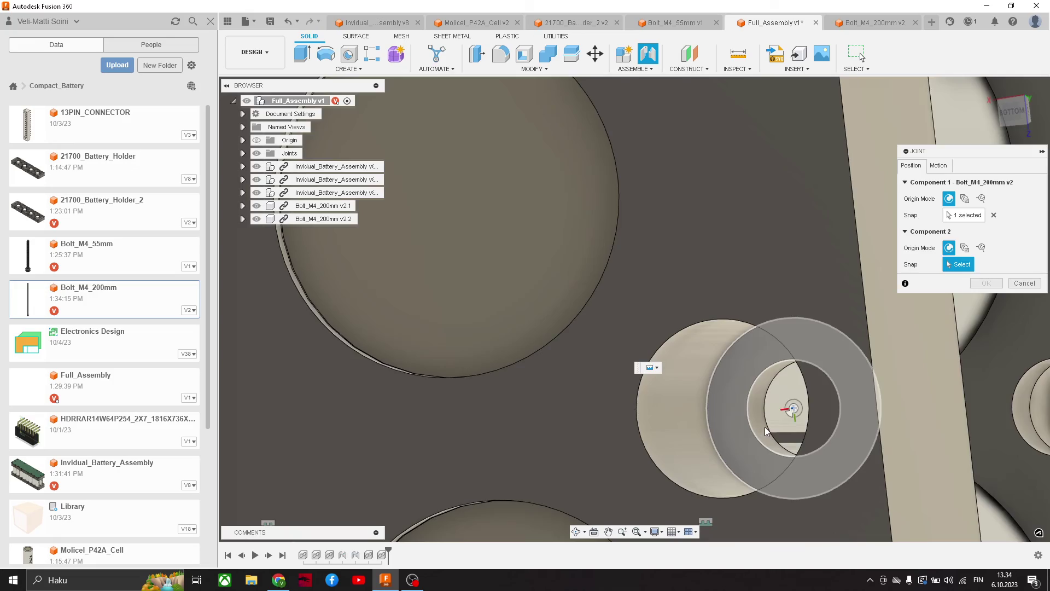
click(765, 430)
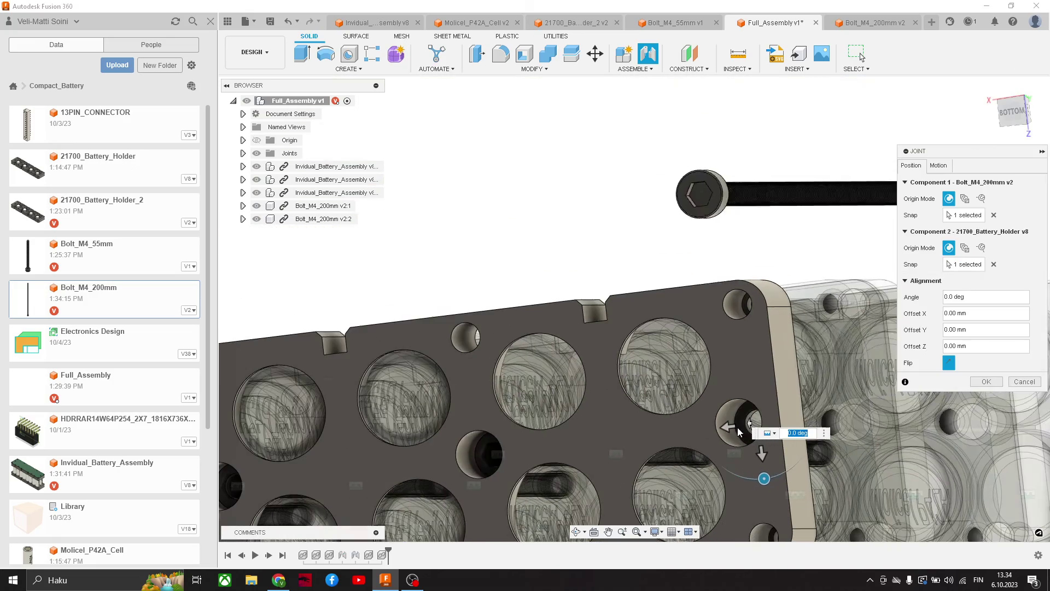
click(972, 381)
scroll(867, 366, down, 4)
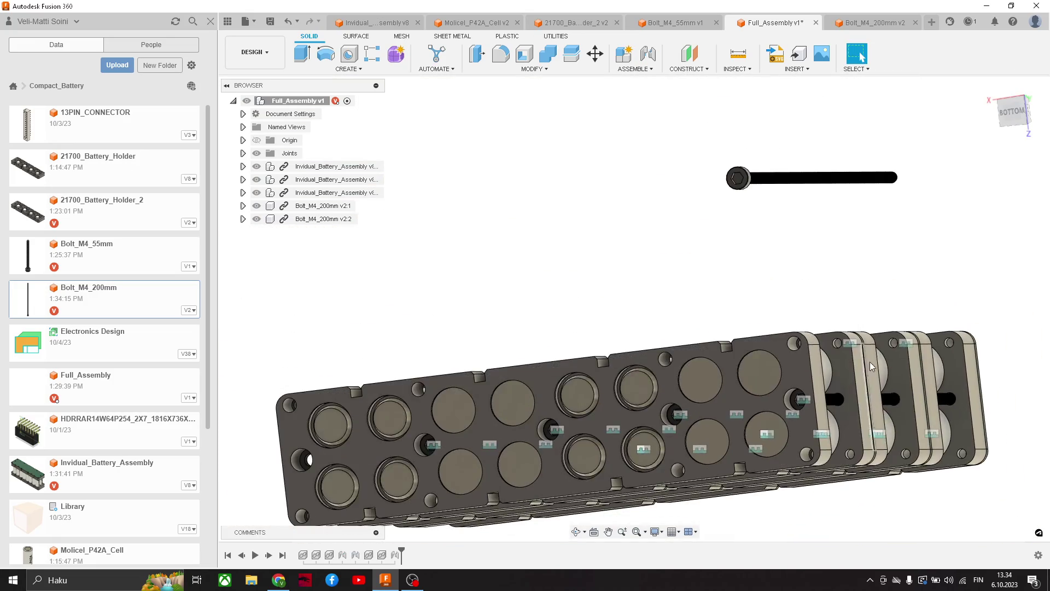
Joint the second 200 mm bolt's under-head face to the counterbore seat of the middle-row hole at the front holder's opposite end.
shift+middle_drag(869, 362, 641, 281)
key(j)
scroll(520, 208, up, 6)
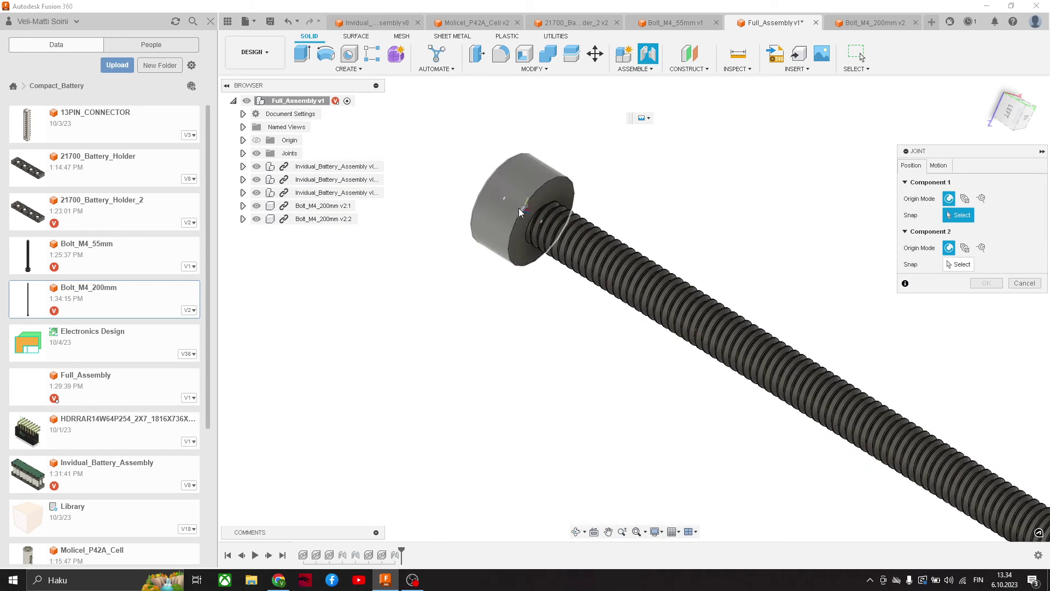
click(524, 225)
scroll(561, 228, down, 8)
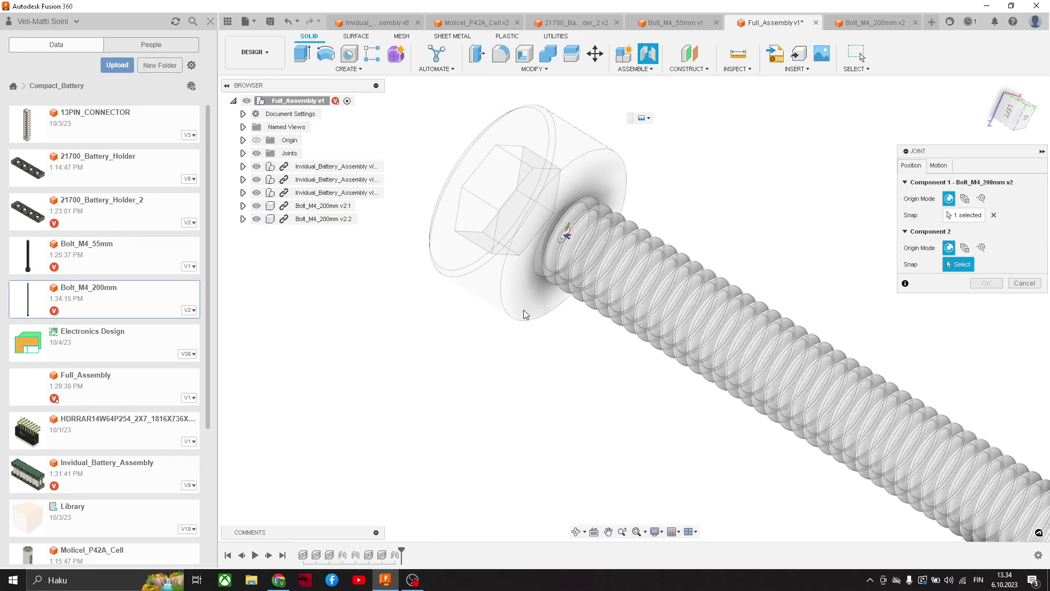
shift+middle_drag(553, 342, 917, 312)
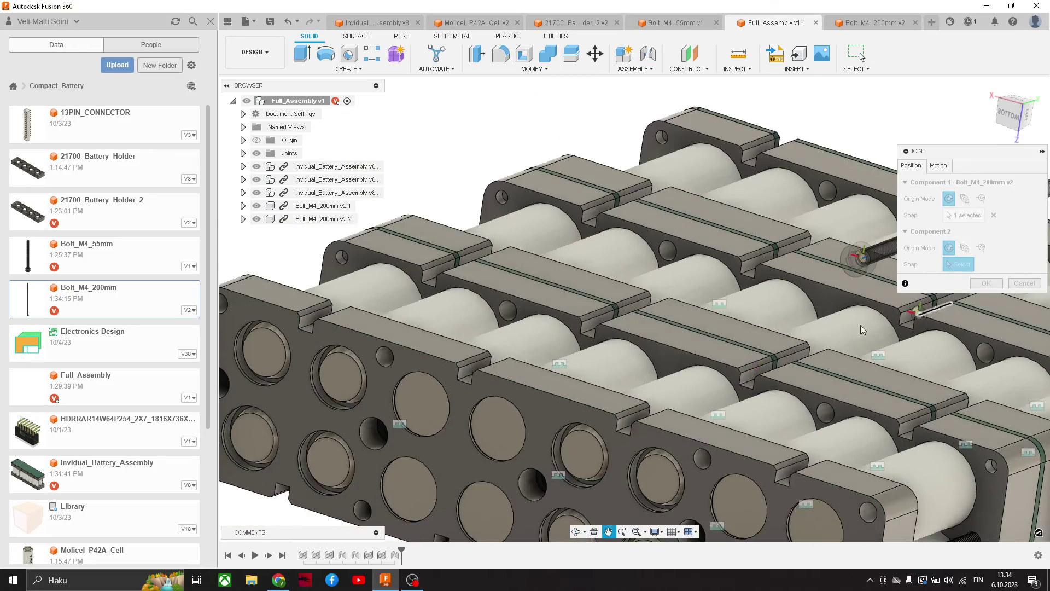
middle_drag(573, 315, 780, 304)
shift+middle_drag(612, 371, 604, 331)
scroll(481, 413, up, 6)
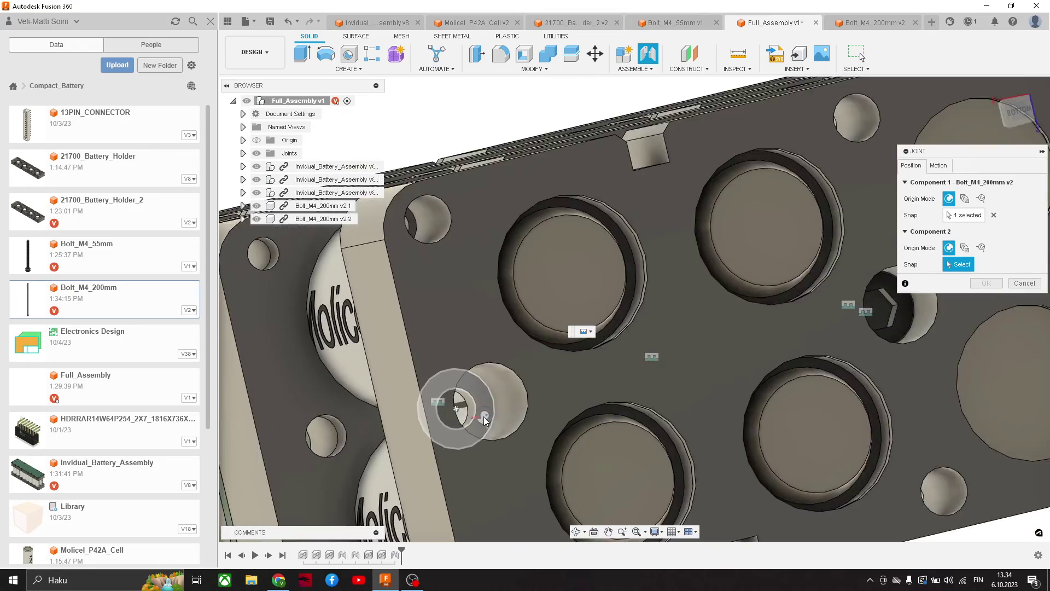
click(501, 377)
scroll(501, 377, down, 8)
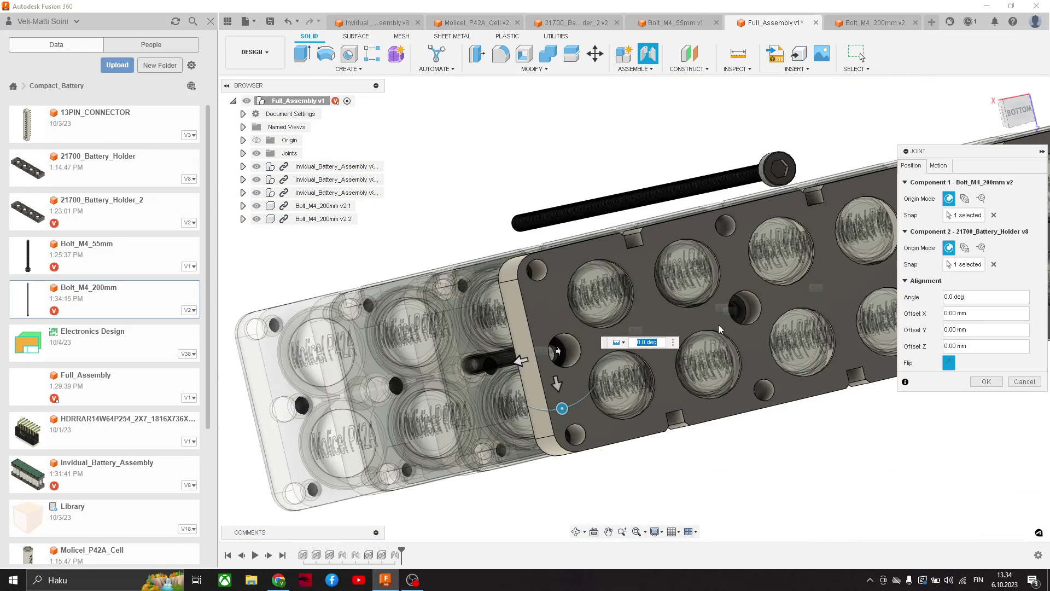
click(975, 379)
shift+middle_drag(806, 352, 596, 344)
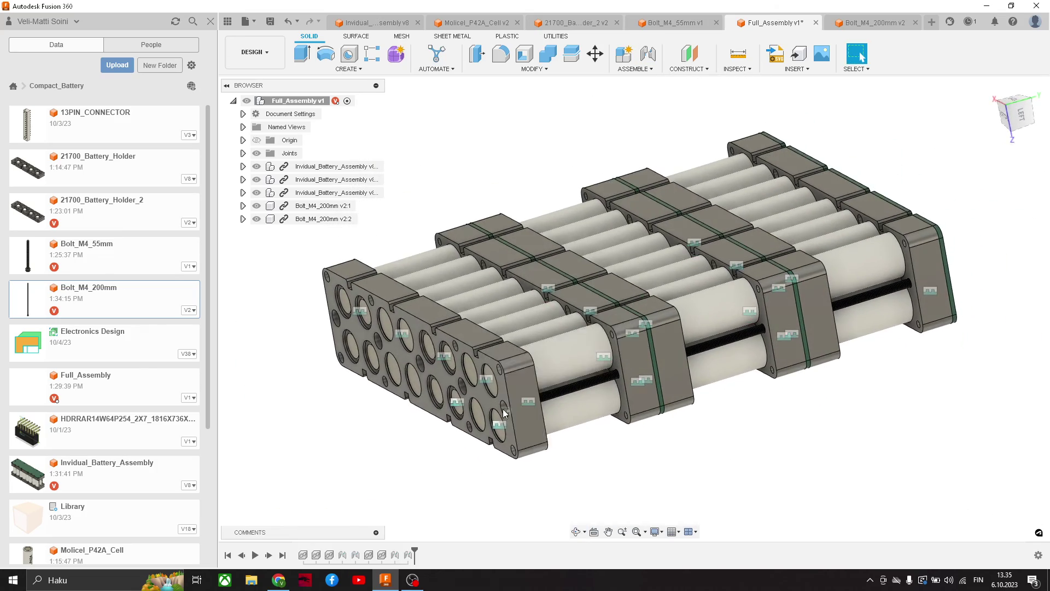
Measure the battery pack's overall length between the front holder's outer face and the outer face at the far end.
key(i)
scroll(494, 413, up, 3)
click(478, 391)
scroll(776, 280, down, 5)
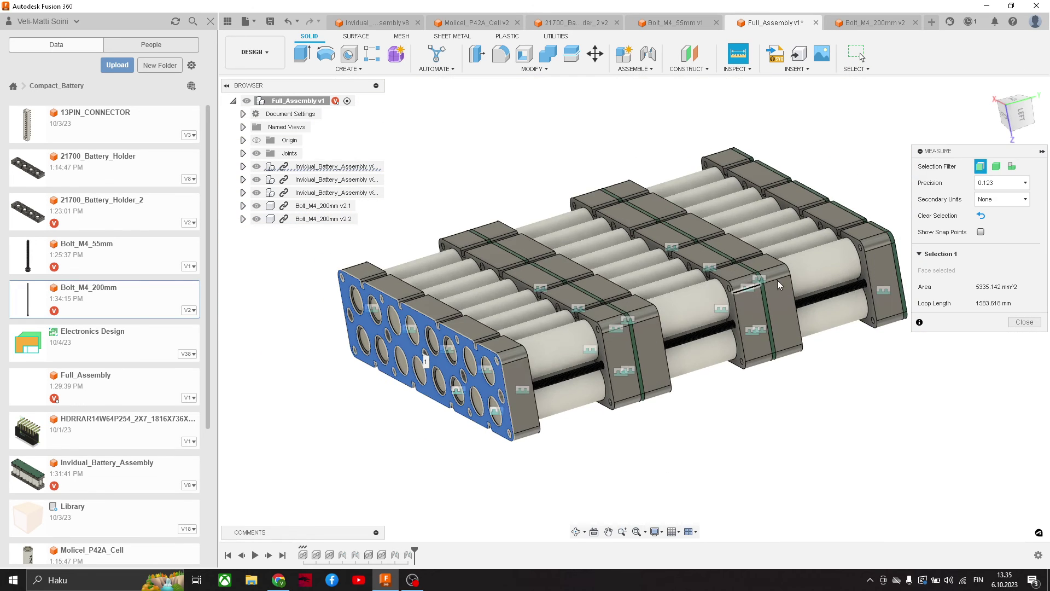
shift+middle_drag(777, 280, 769, 347)
click(770, 359)
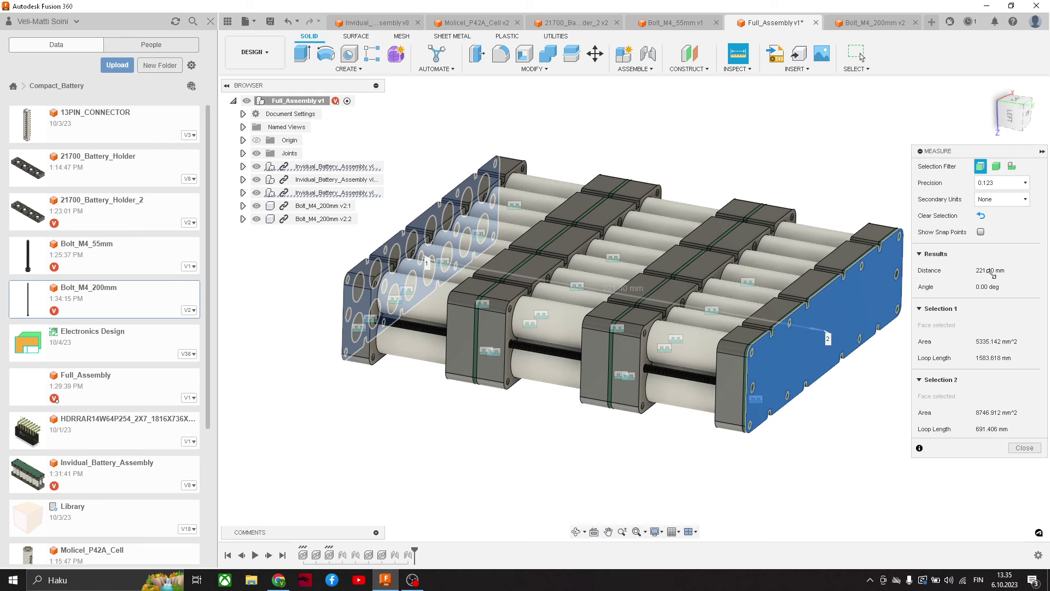
key(Escape)
Measure the battery pack's width between the two opposite side faces of the end holder.
key(i)
click(736, 365)
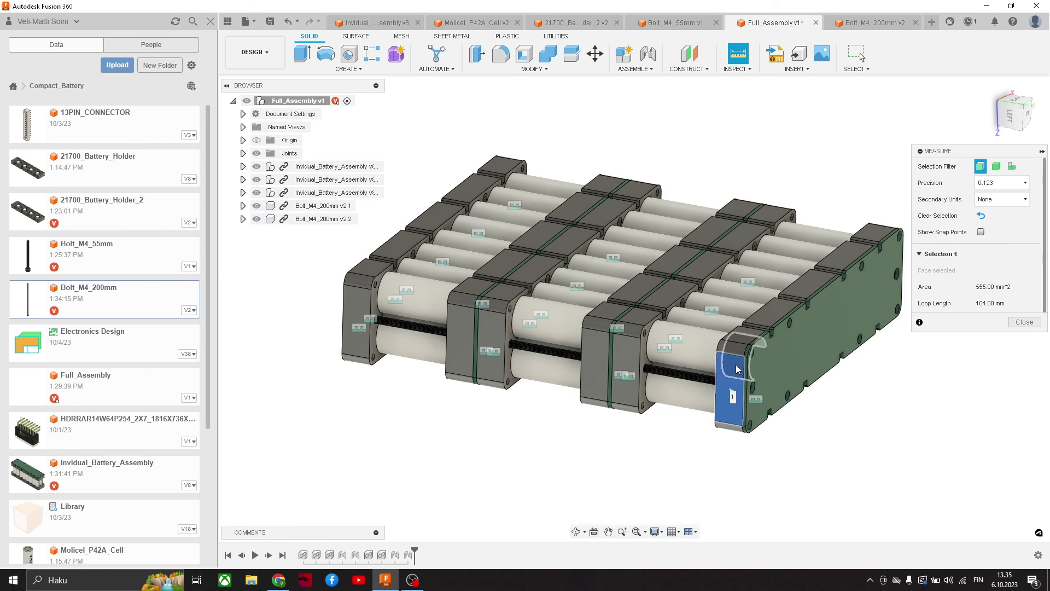
scroll(738, 361, down, 3)
shift+middle_drag(871, 276, 651, 370)
scroll(646, 373, up, 3)
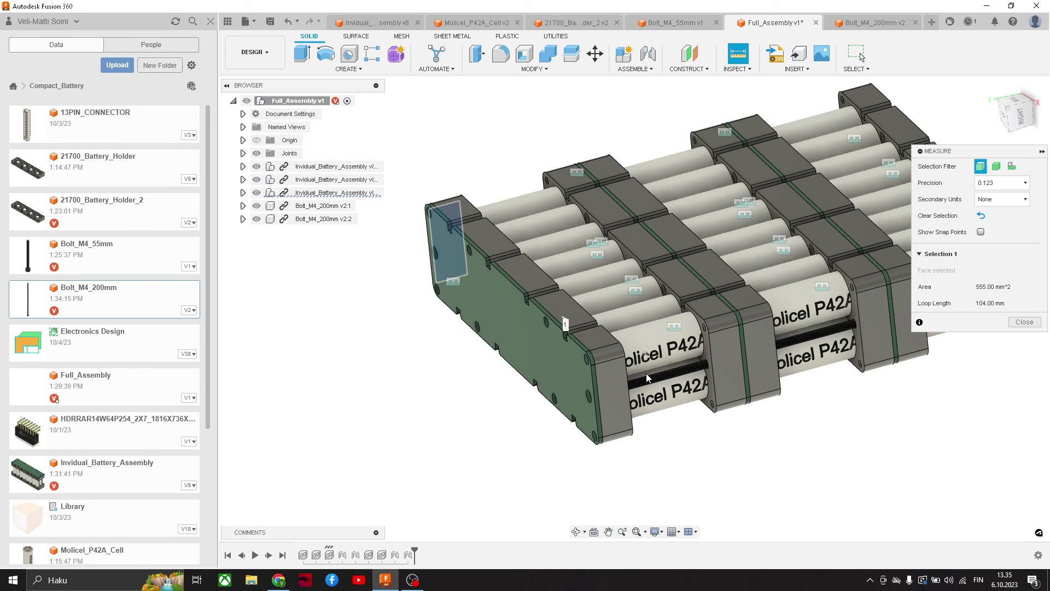
click(617, 388)
middle_drag(868, 281, 746, 273)
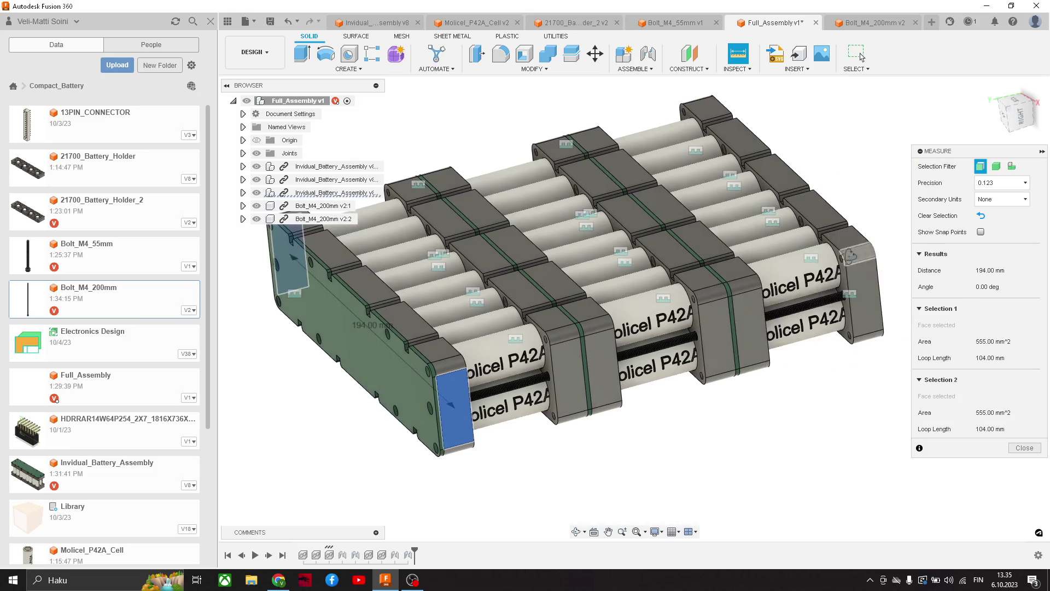
shift+middle_drag(849, 255, 686, 253)
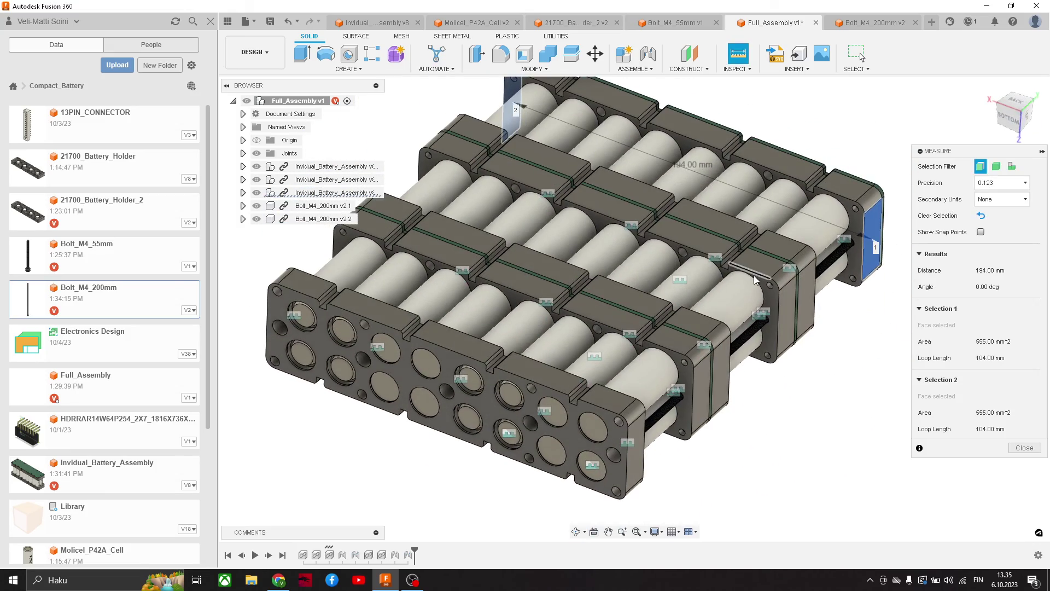
key(Escape)
scroll(803, 290, down, 3)
scroll(853, 300, down, 2)
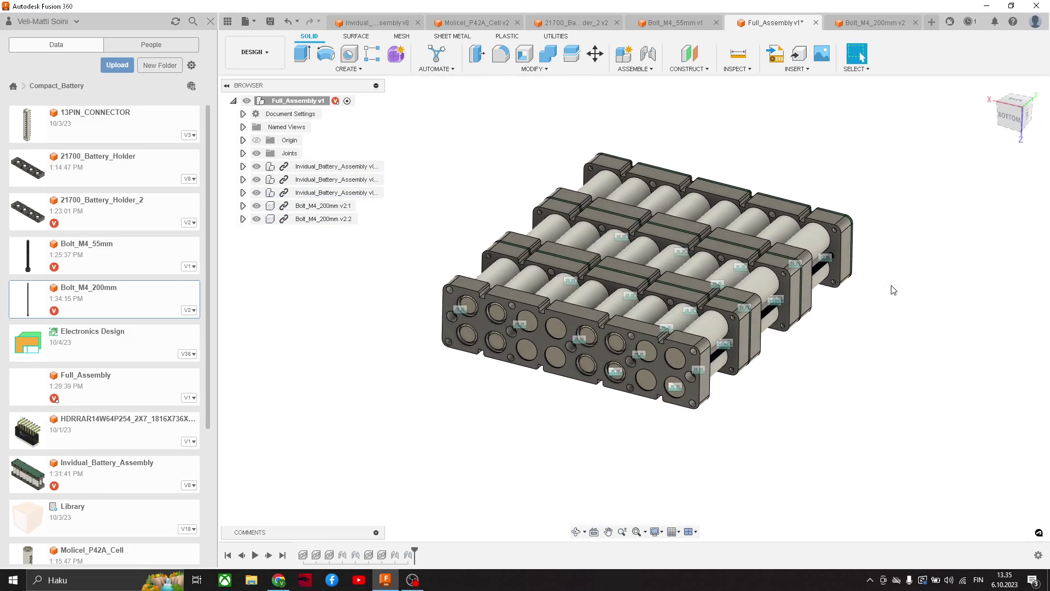
Insert the PCB into Full_Assembly and move it -150 mm along Y to sit clear in front of the pack.
scroll(96, 389, down, 4)
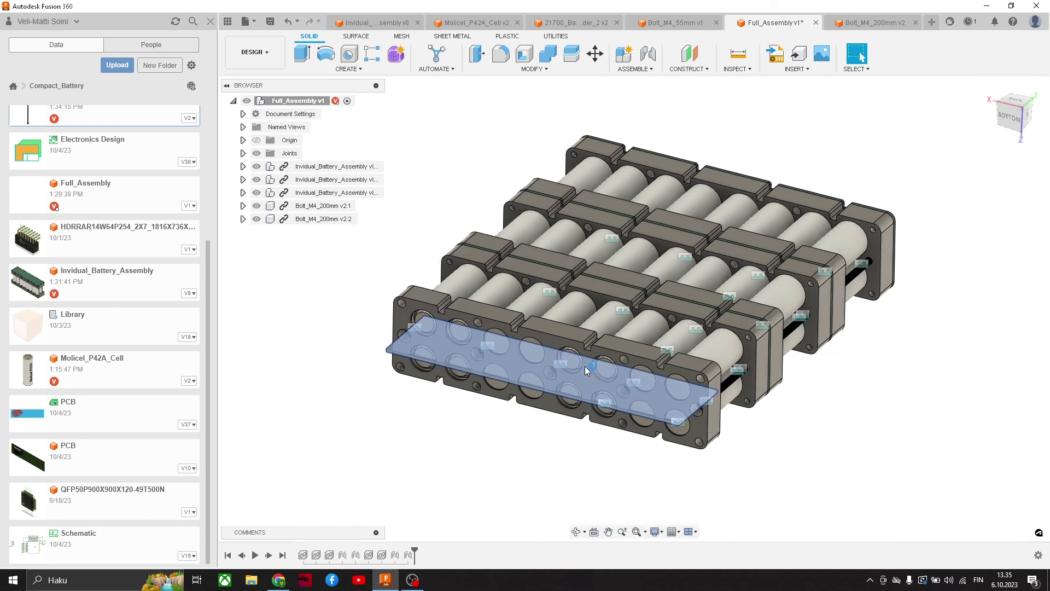
scroll(565, 413, down, 3)
drag(613, 459, 492, 525)
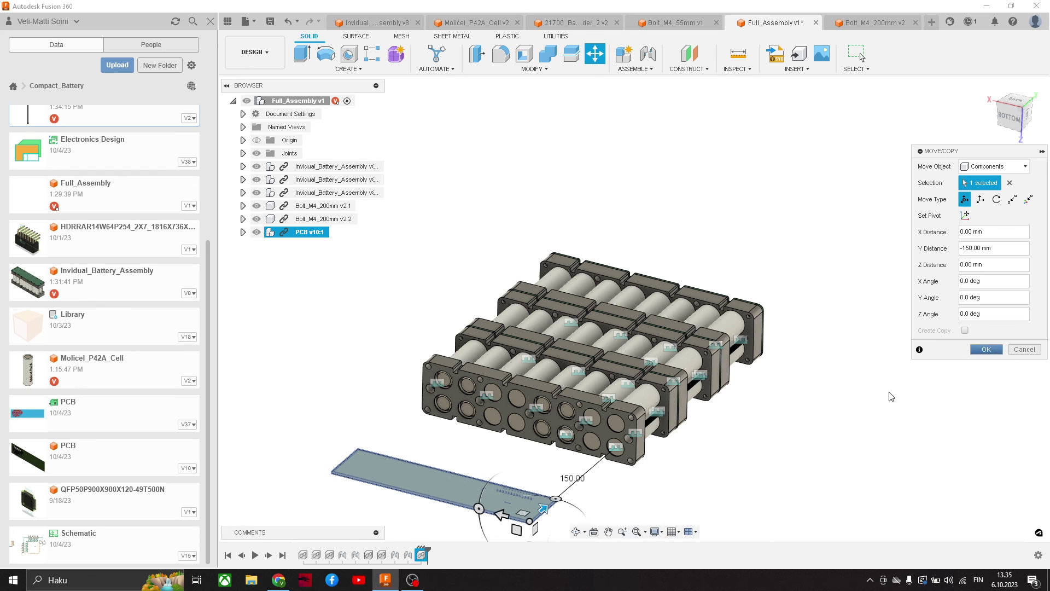
click(985, 349)
Joint the centre of the PCB's back face to the centre of the front battery holder's outer face.
shift+middle_drag(766, 382, 443, 413)
scroll(440, 410, up, 3)
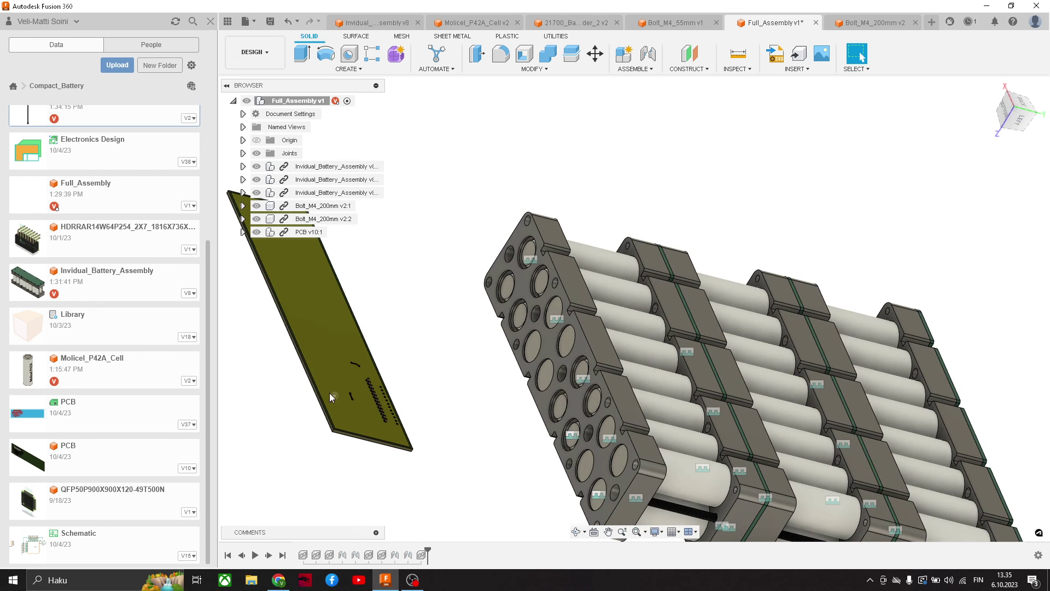
key(j)
scroll(378, 393, up, 3)
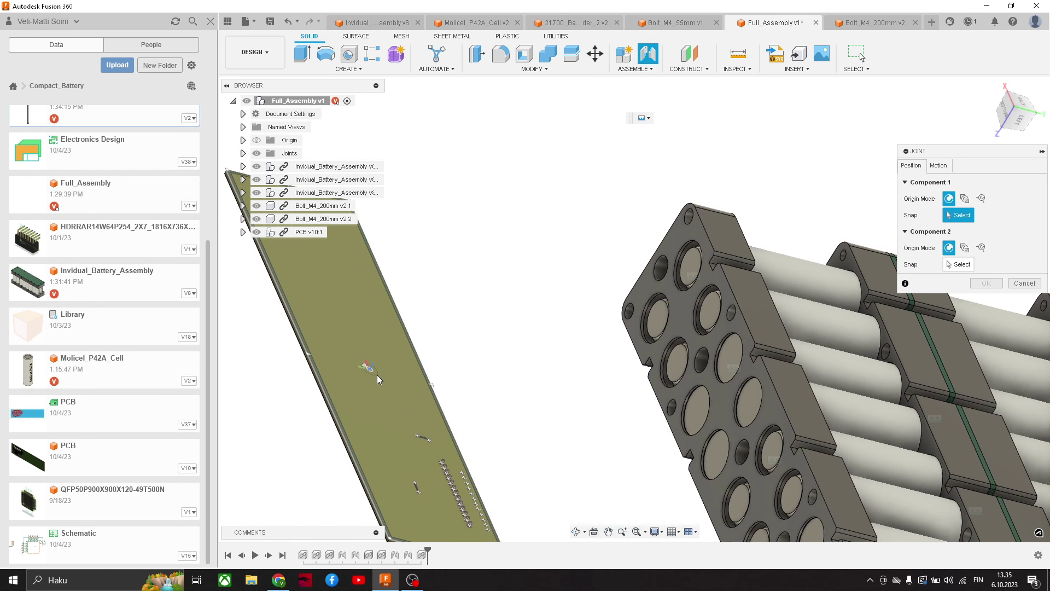
click(377, 379)
shift+middle_drag(740, 473, 639, 309)
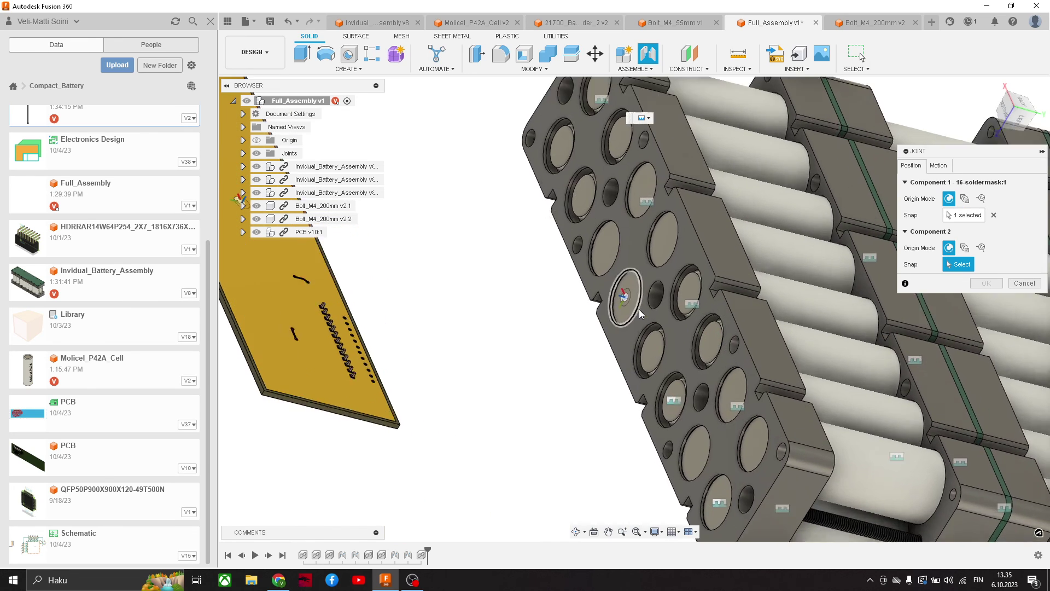
scroll(638, 312, up, 5)
click(666, 286)
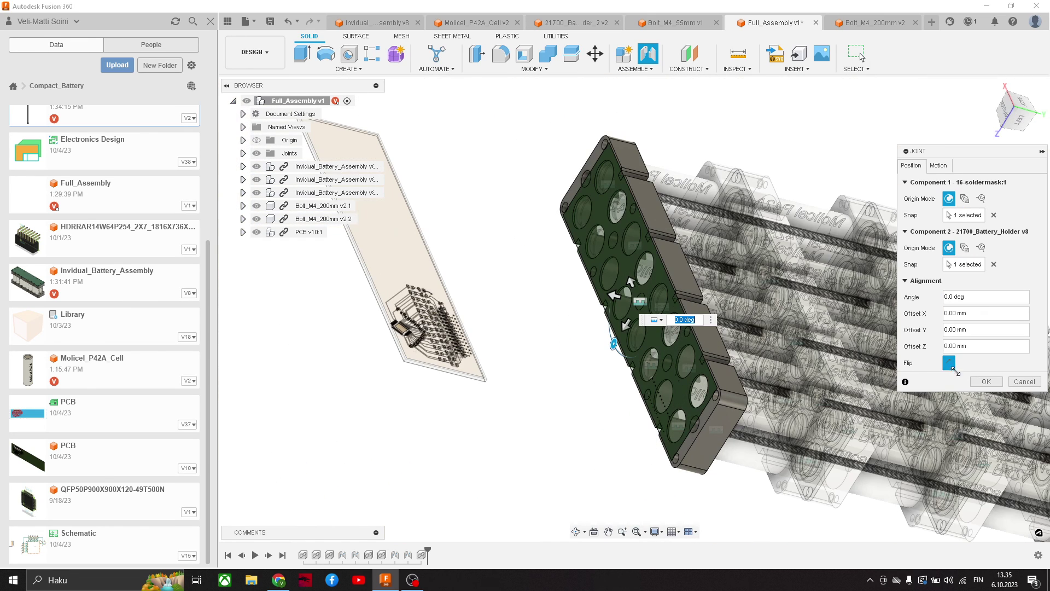
click(985, 381)
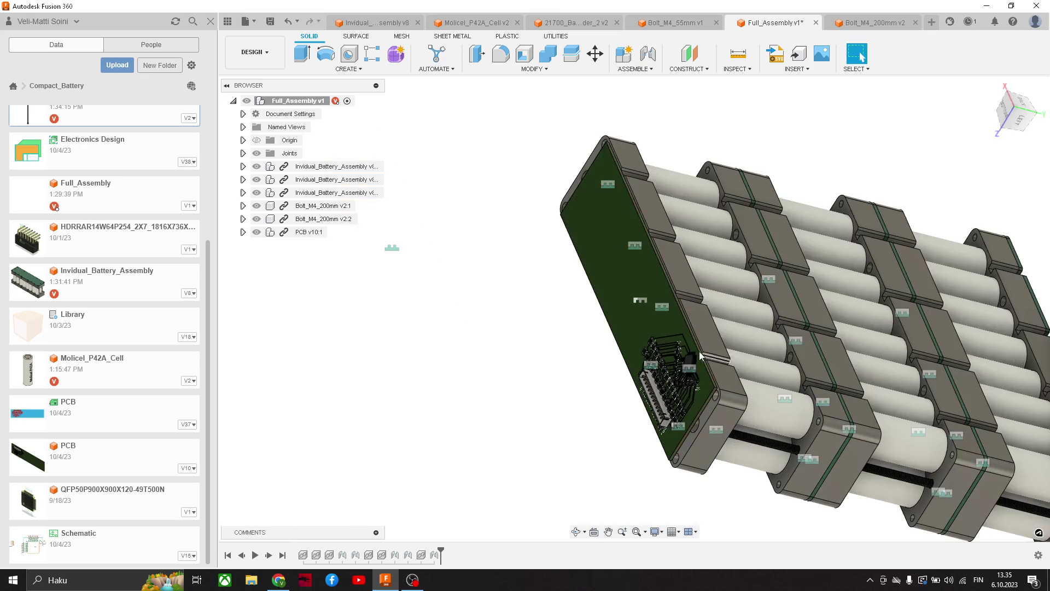
Undo the PCB's joint and its insertion into Full_Assembly.
shift+middle_drag(703, 356, 809, 328)
scroll(809, 328, up, 3)
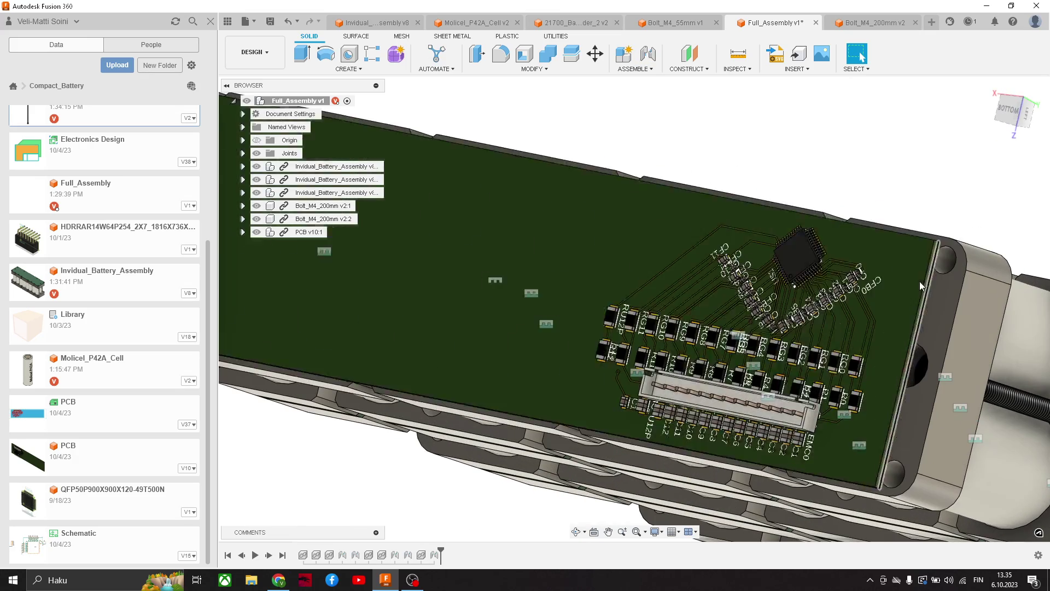
scroll(794, 380, down, 1)
shift+middle_drag(861, 346, 755, 353)
scroll(773, 347, up, 2)
scroll(845, 383, down, 1)
scroll(843, 383, down, 2)
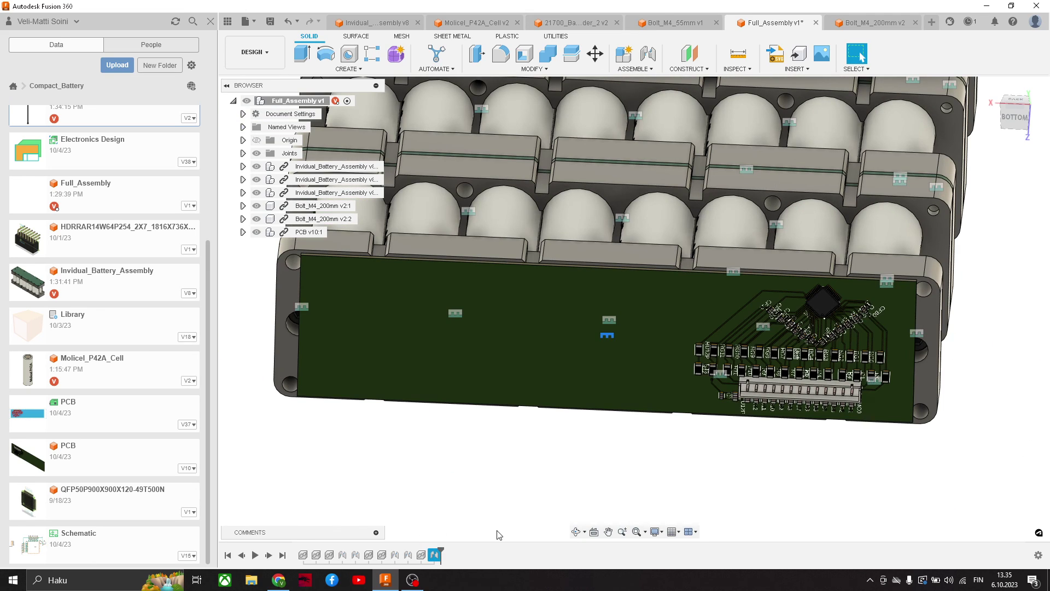
key(ctrl+z)
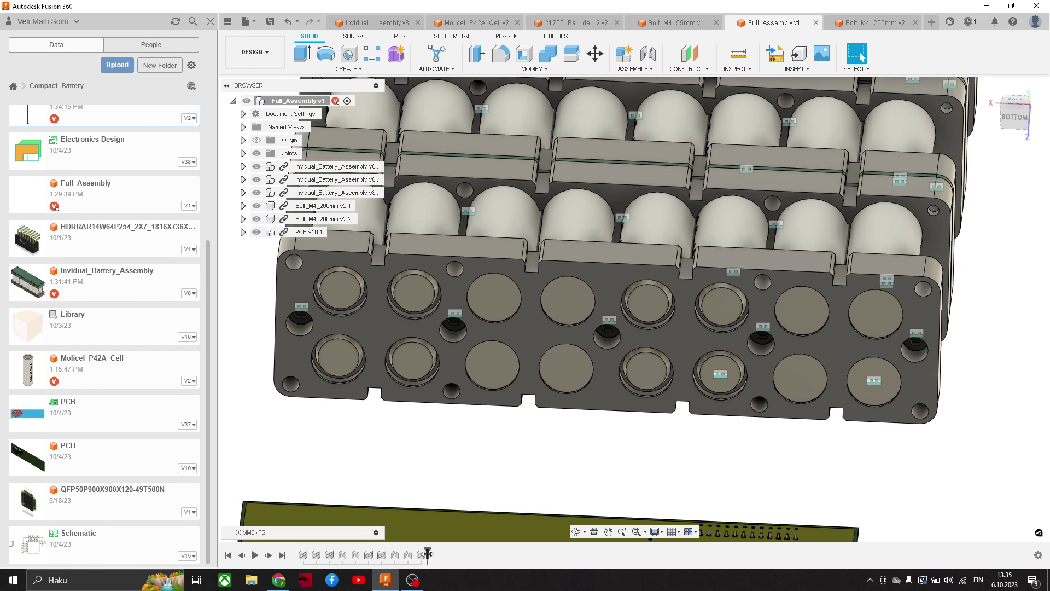
key(ctrl+z)
scroll(459, 491, down, 4)
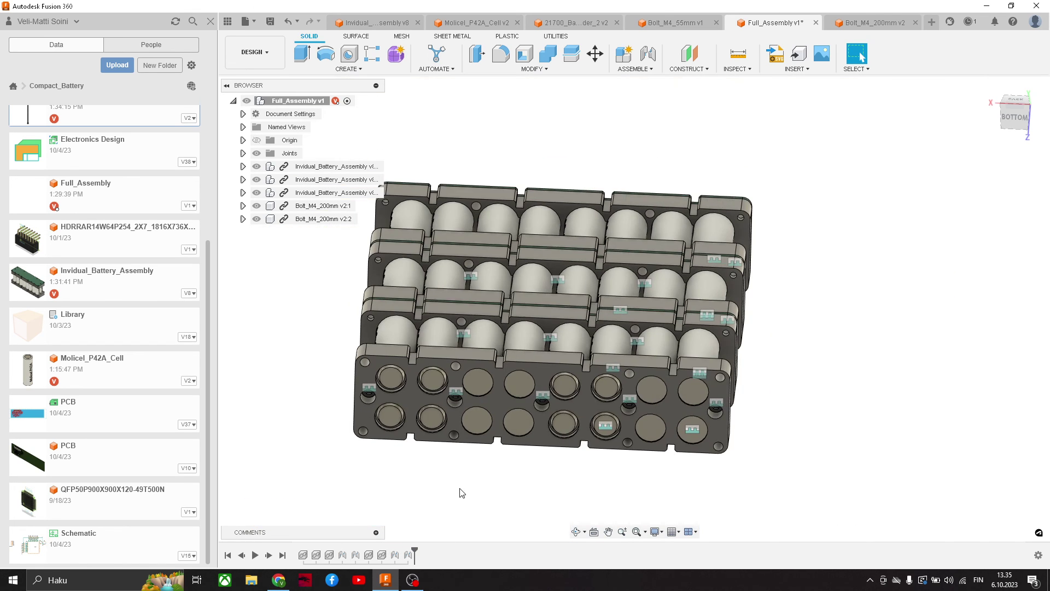
Save the Full_Assembly design with its three battery assemblies and two jointed bolts.
shift+middle_drag(584, 455, 541, 449)
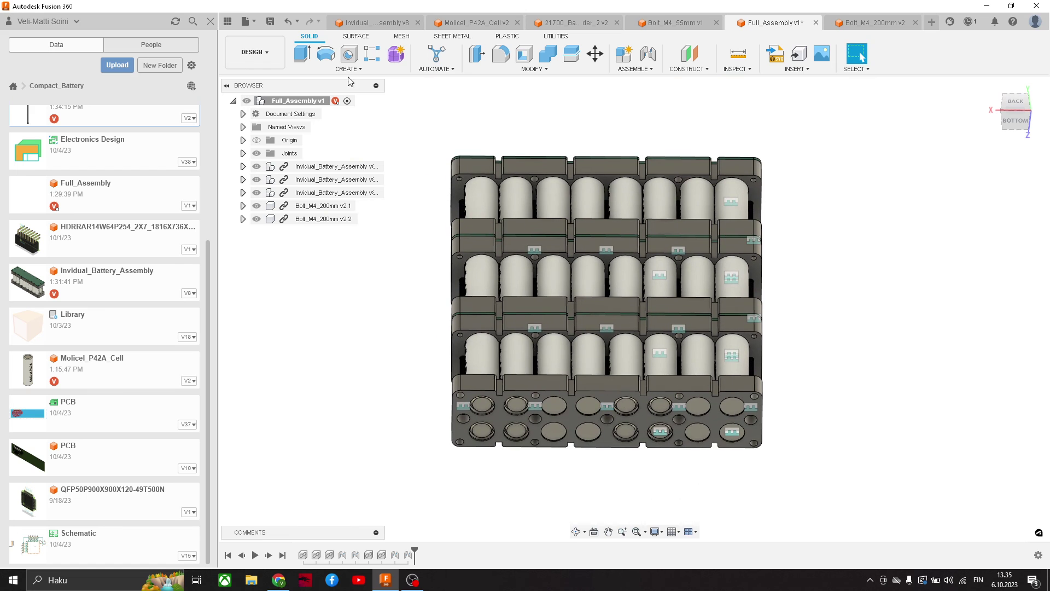
click(275, 22)
click(544, 304)
scroll(653, 368, up, 4)
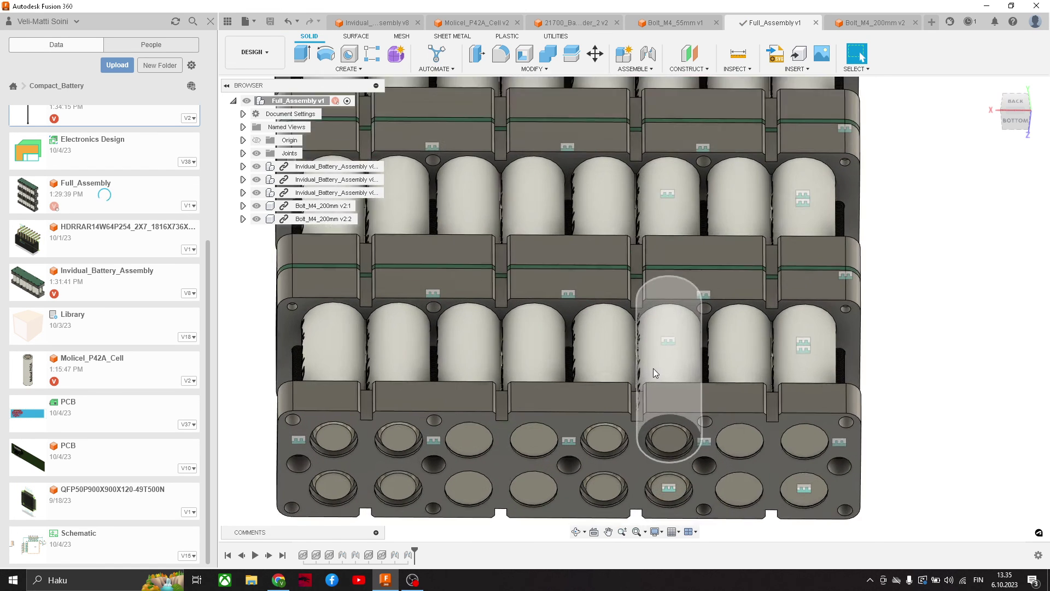
middle_drag(814, 370, 897, 396)
scroll(869, 396, down, 3)
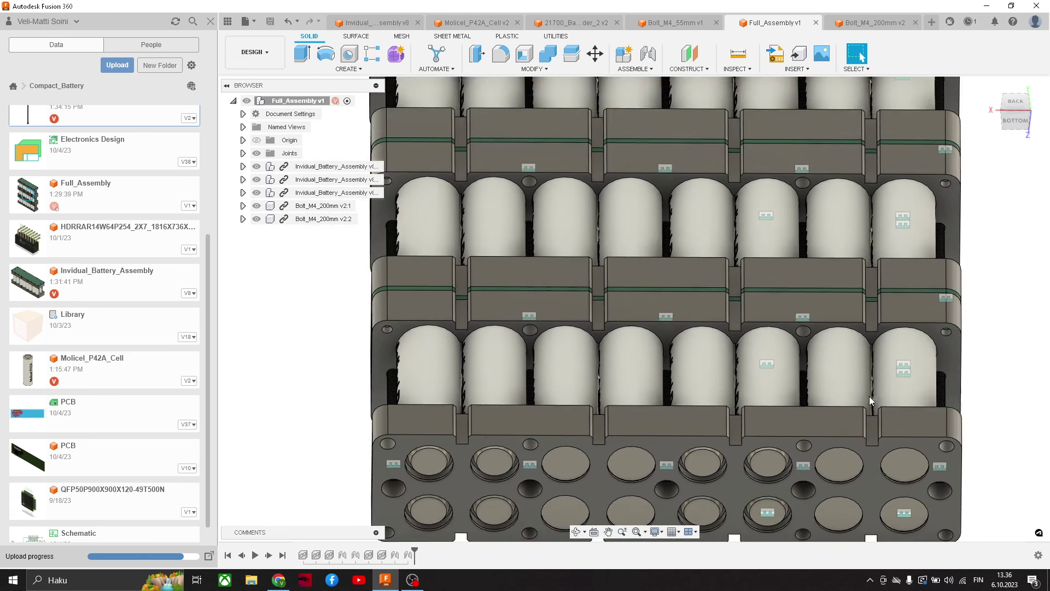